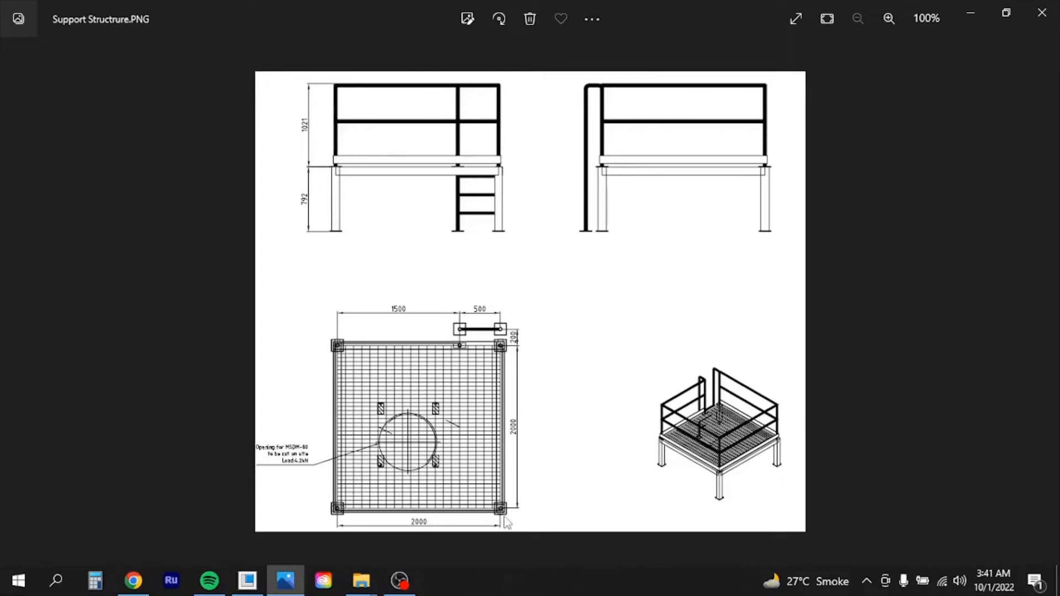
Switch from the support-structure drawing in Photos to the Creo Parametric 9.0 window
{"action": "mouse_move", "coordinate": [252, 589]}
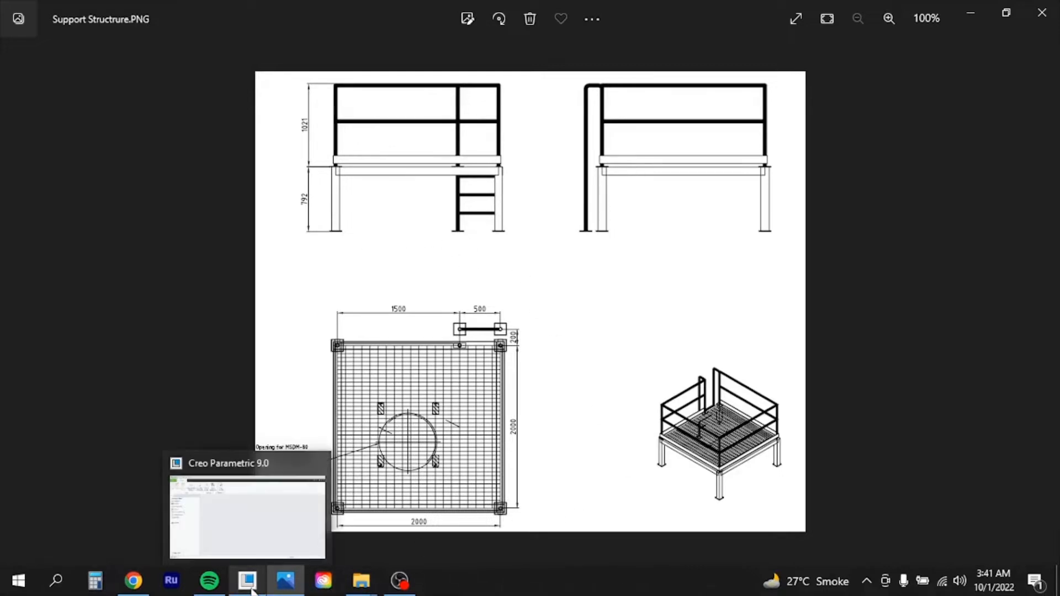
{"action": "left_click", "coordinate": [250, 587]}
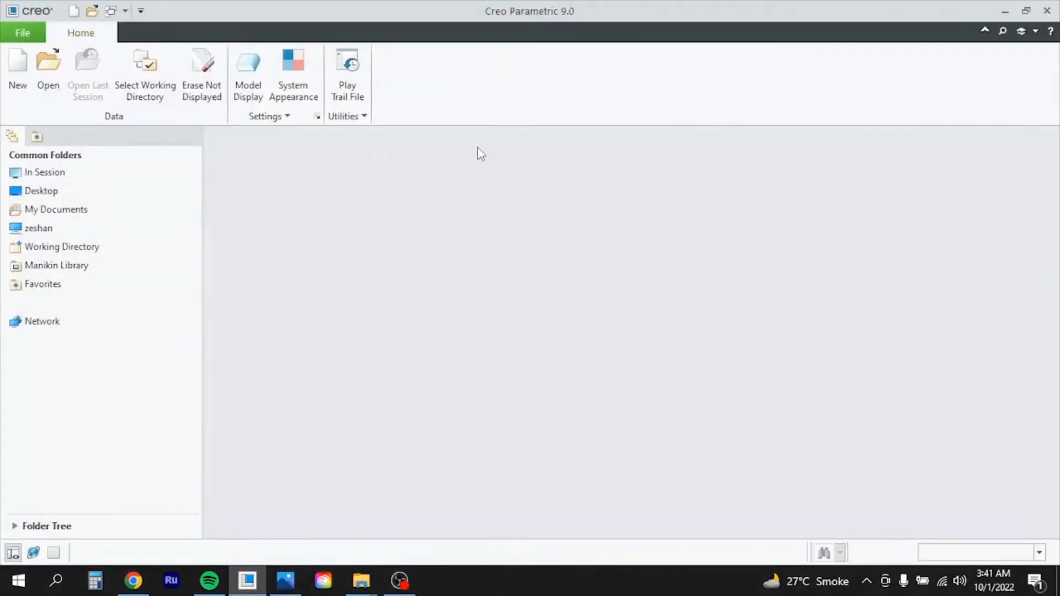
Create solid part PRT0005 using the mmns_part_solid_abs template instead of the default
{"action": "left_click", "coordinate": [22, 65]}
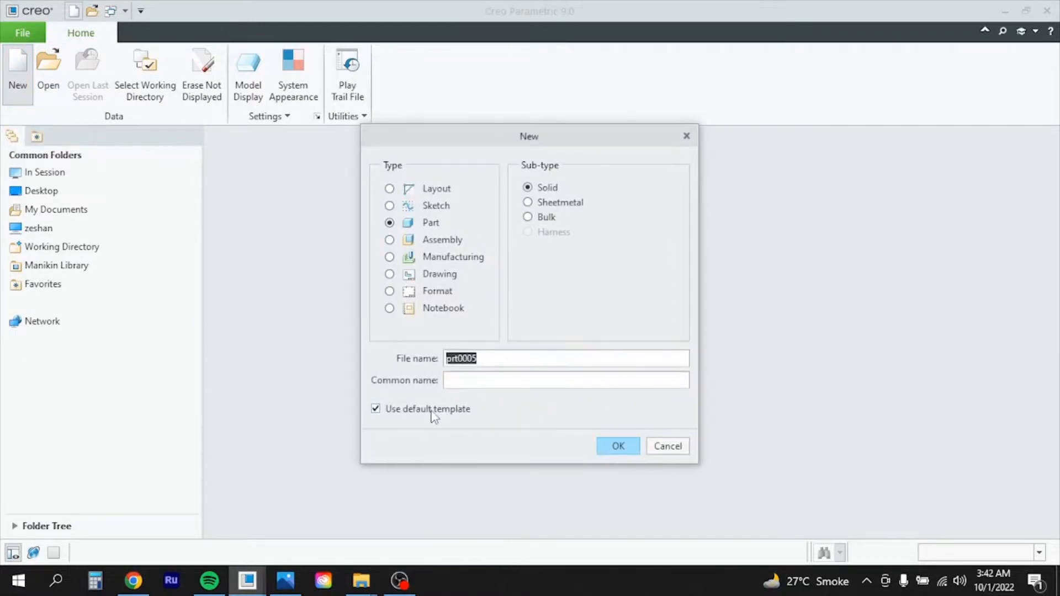
{"action": "left_click", "coordinate": [431, 411]}
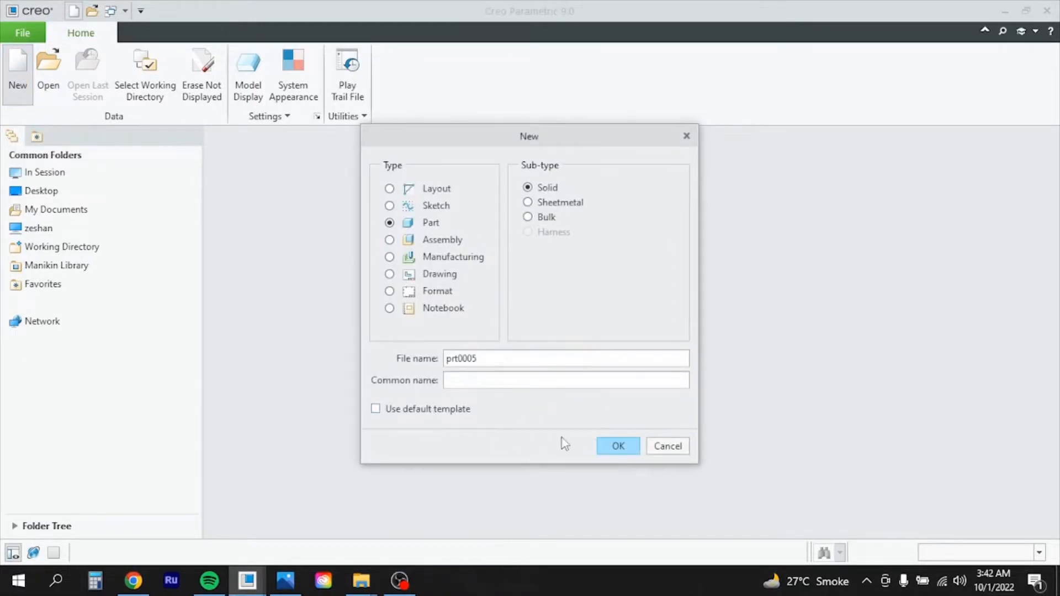
{"action": "left_click", "coordinate": [618, 446]}
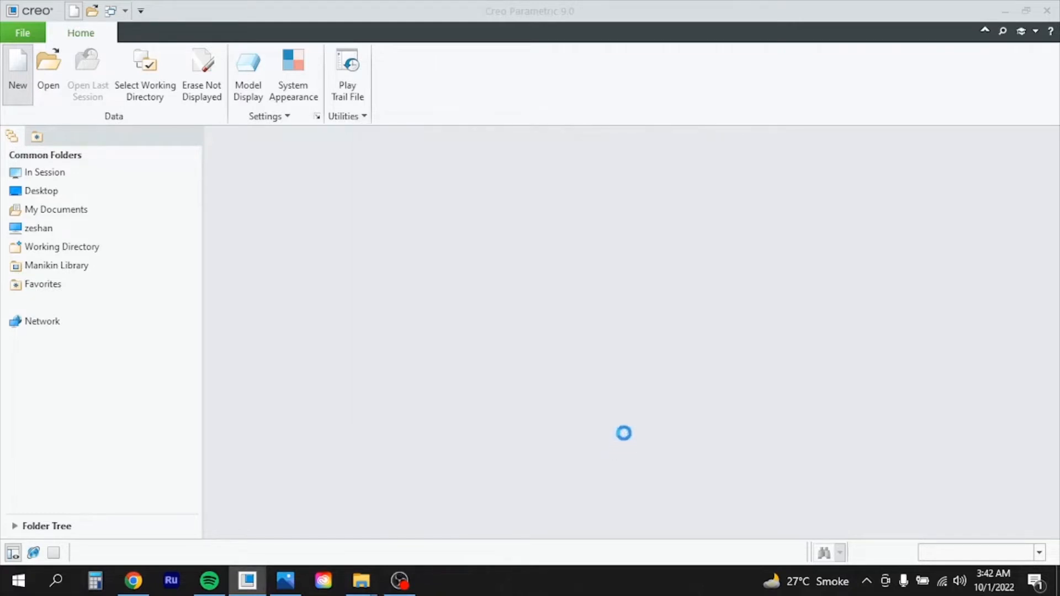
{"action": "scroll", "coordinate": [512, 241], "scroll_direction": "down", "scroll_amount": 3}
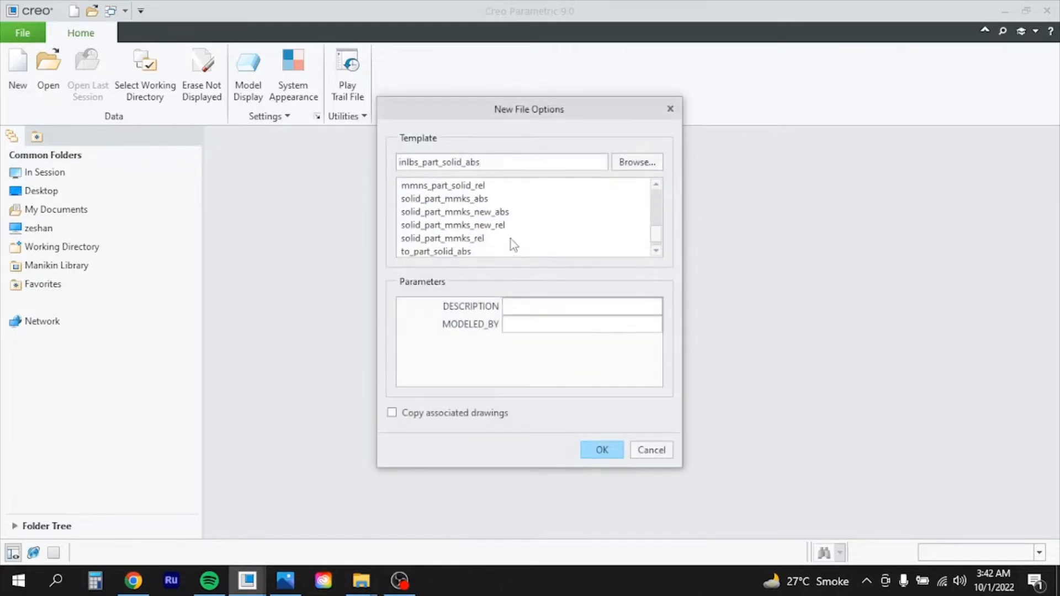
{"action": "scroll", "coordinate": [511, 240], "scroll_direction": "down", "scroll_amount": 1}
{"action": "scroll", "coordinate": [522, 242], "scroll_direction": "up", "scroll_amount": 2}
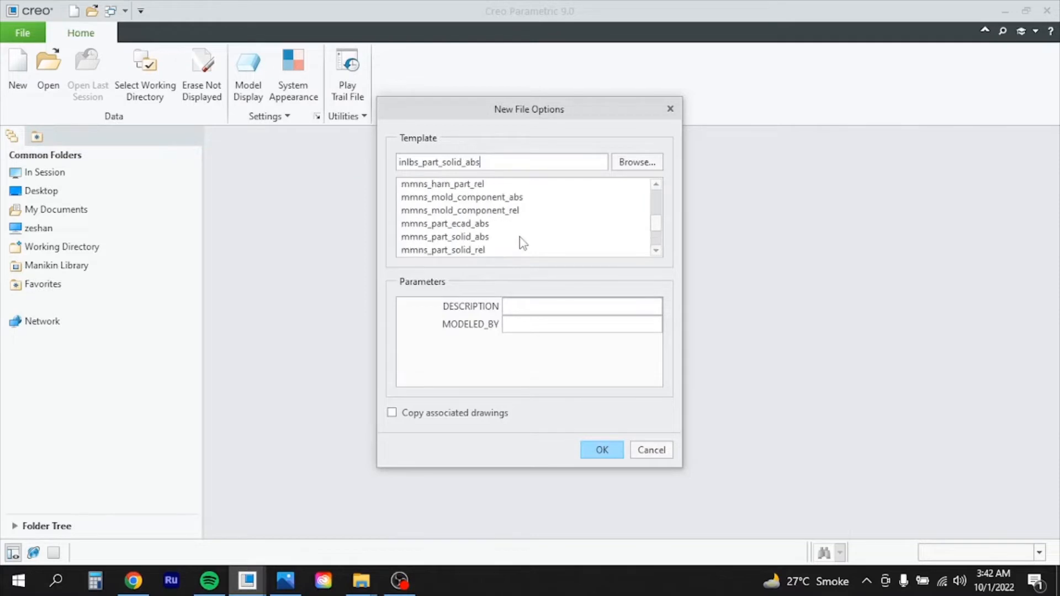
{"action": "scroll", "coordinate": [522, 243], "scroll_direction": "down", "scroll_amount": 1}
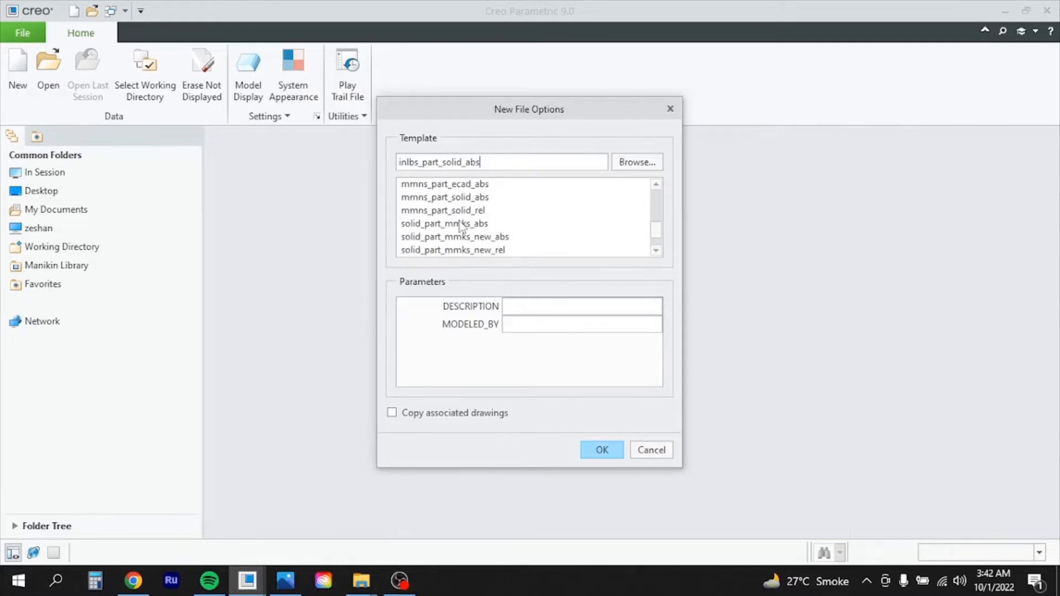
{"action": "left_click", "coordinate": [476, 200]}
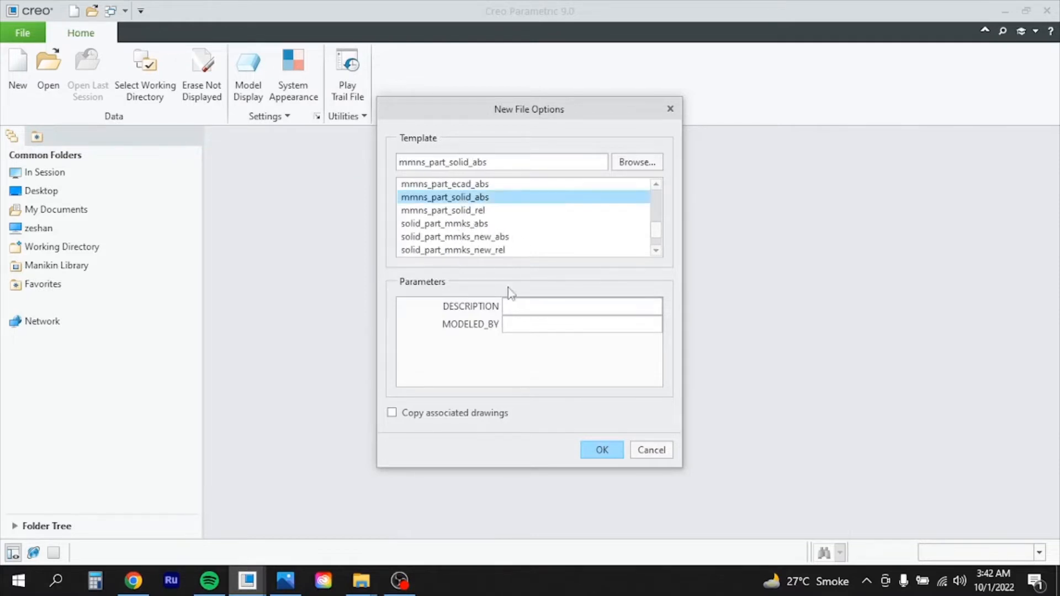
{"action": "left_click", "coordinate": [608, 450]}
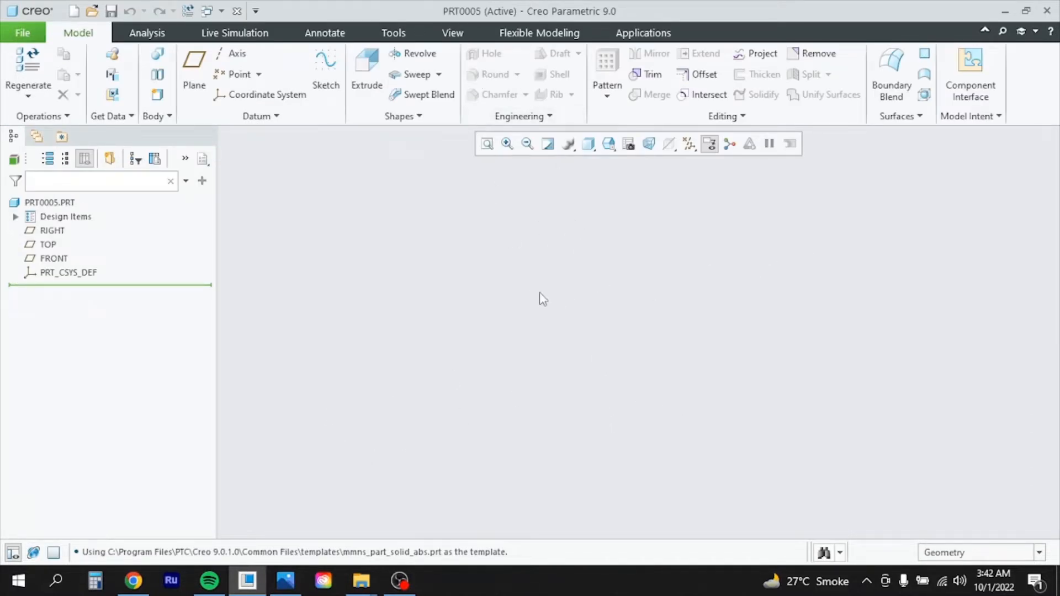
Show all datum planes, axes, points and coordinate systems
{"action": "left_click", "coordinate": [689, 144]}
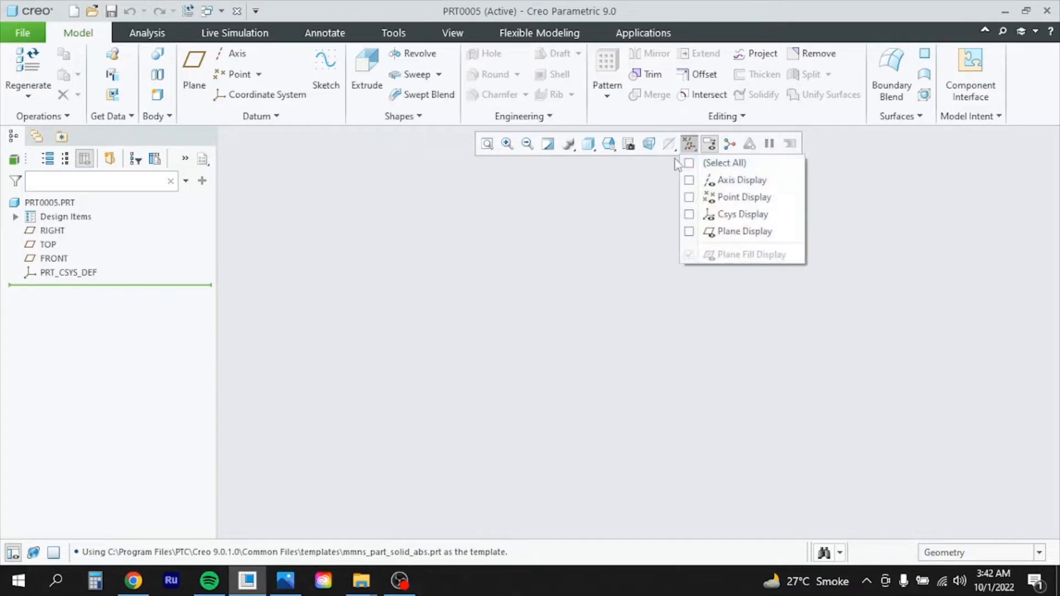
{"action": "left_click", "coordinate": [690, 163]}
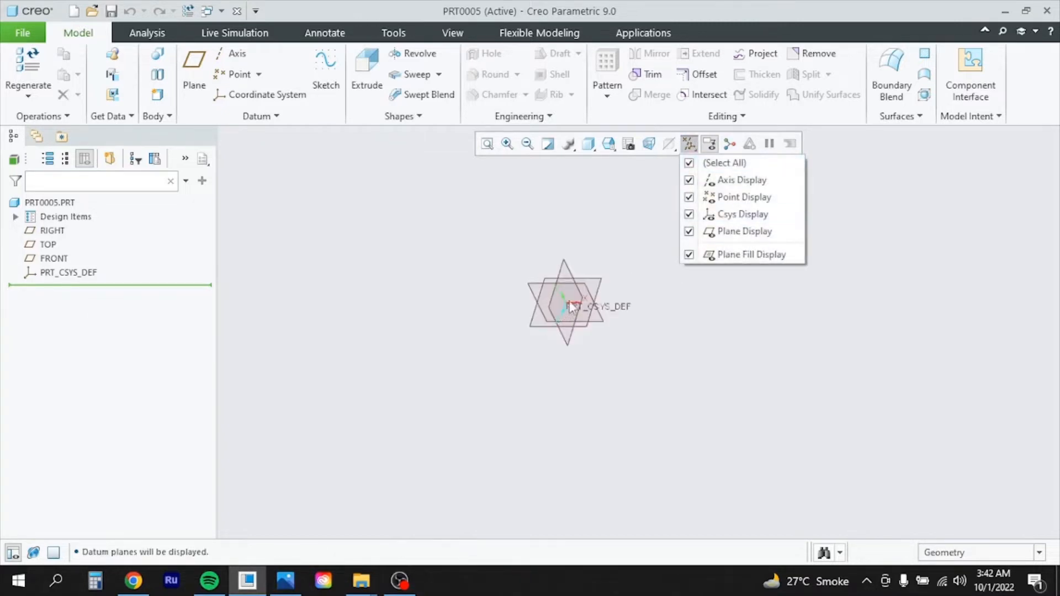
{"action": "left_click", "coordinate": [658, 222]}
Start an extrusion with its sketch on the FRONT datum plane
{"action": "scroll", "coordinate": [566, 290], "scroll_direction": "down", "scroll_amount": 5}
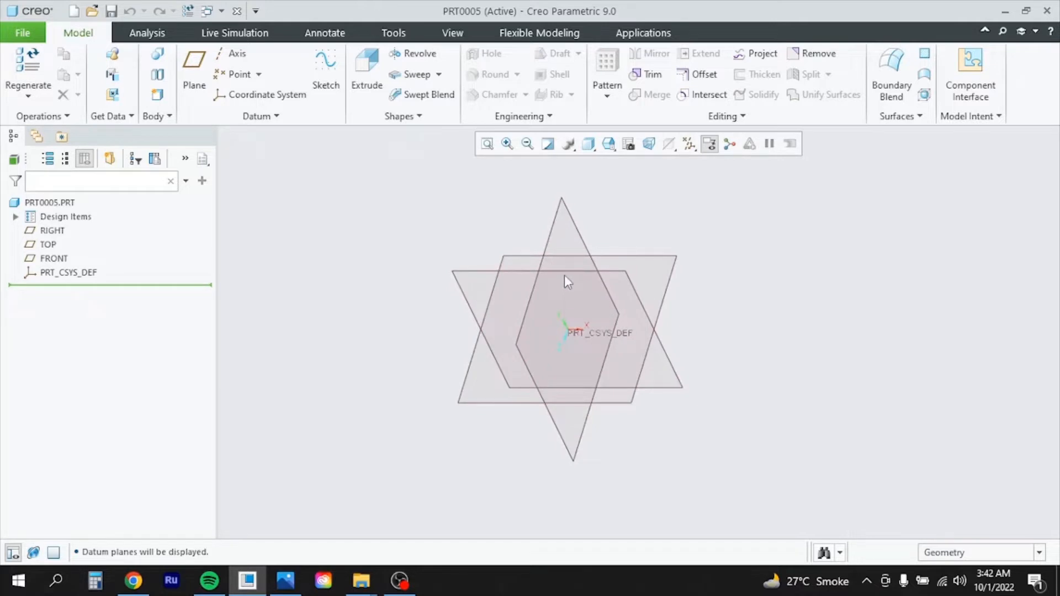
{"action": "scroll", "coordinate": [484, 283], "scroll_direction": "down", "scroll_amount": 3}
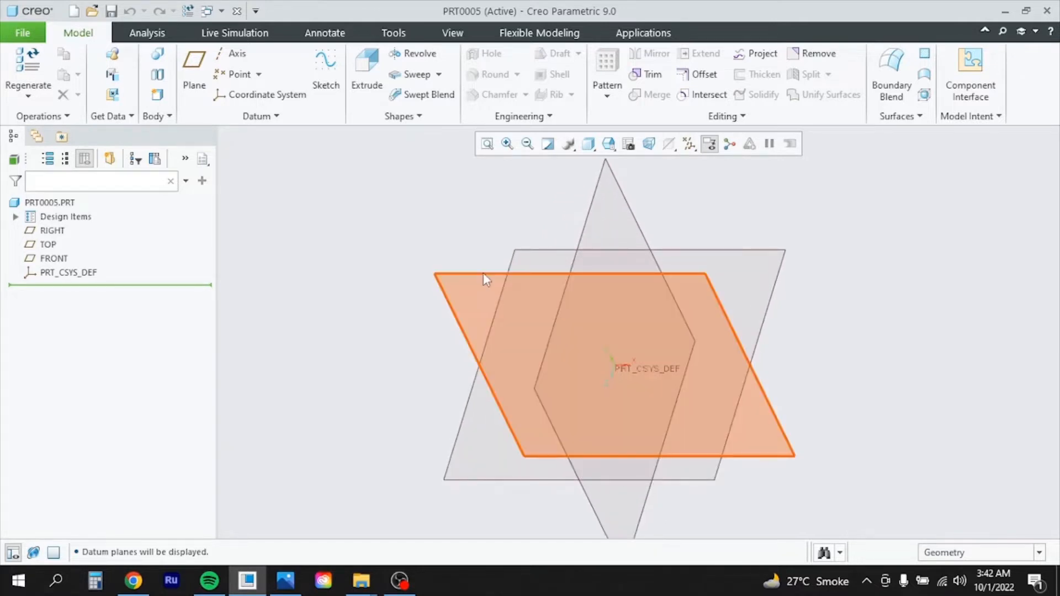
{"action": "left_click", "coordinate": [506, 289]}
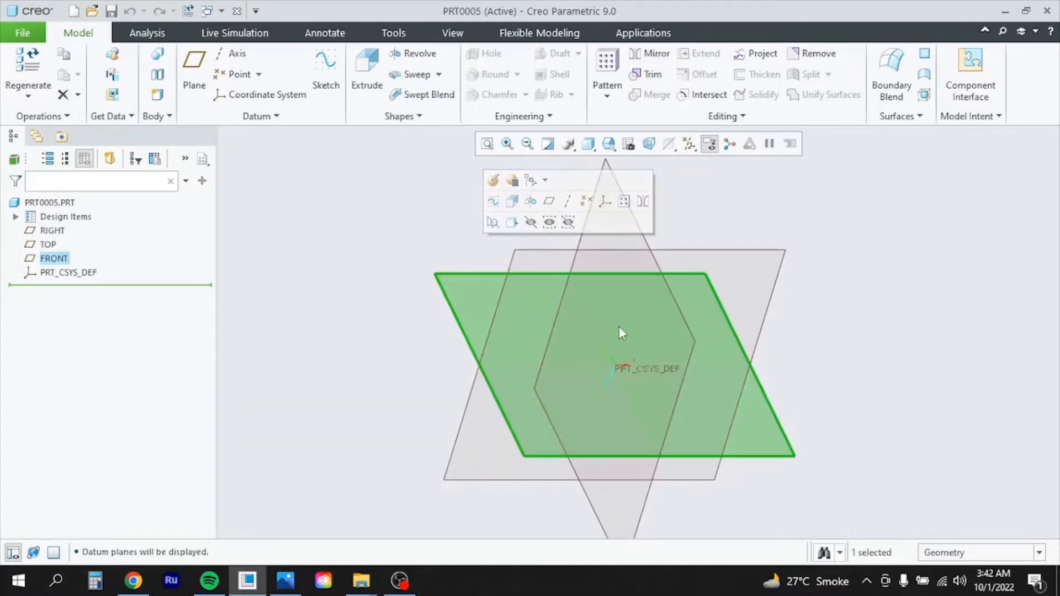
{"action": "left_click", "coordinate": [370, 68]}
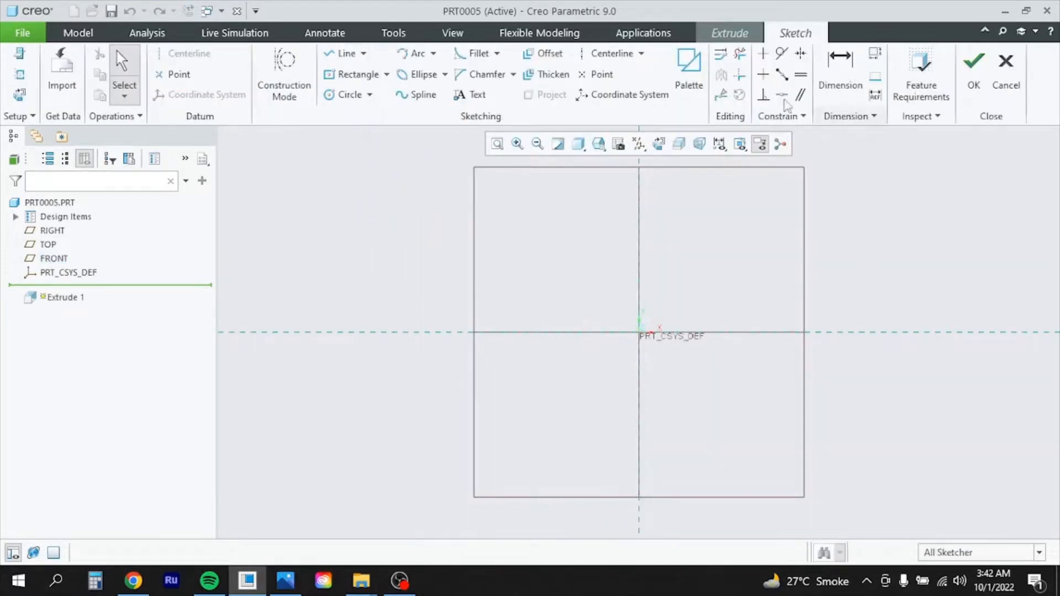
Browse the Sketcher Palette categories and drag the Polygons 4-Sided Square into the sketch's upper-left area
{"action": "left_click", "coordinate": [689, 83]}
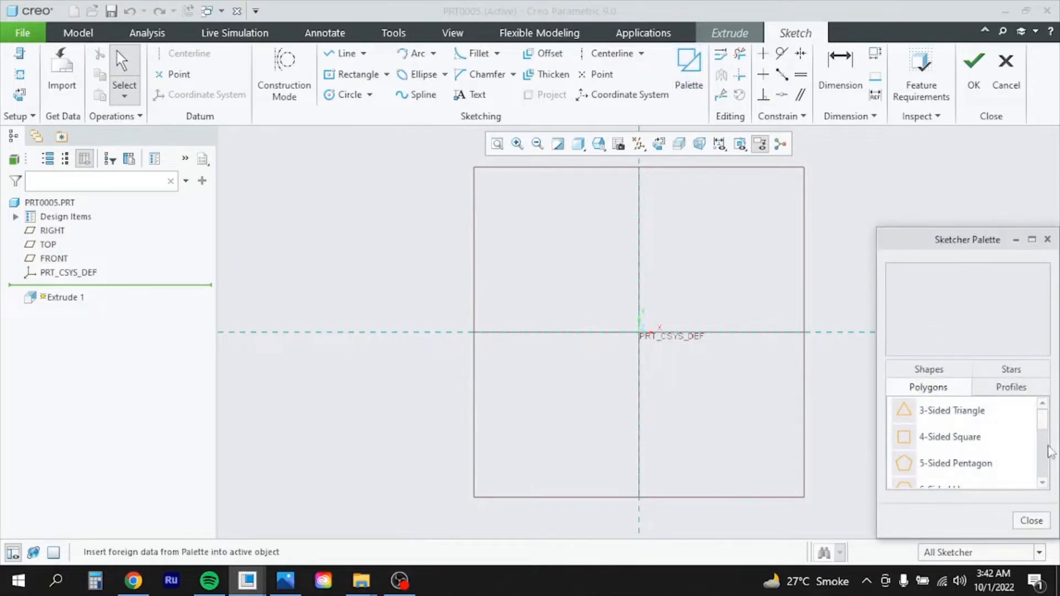
{"action": "left_click_drag", "start_coordinate": [1043, 423], "coordinate": [1044, 435]}
{"action": "scroll", "coordinate": [984, 428], "scroll_direction": "up", "scroll_amount": 1}
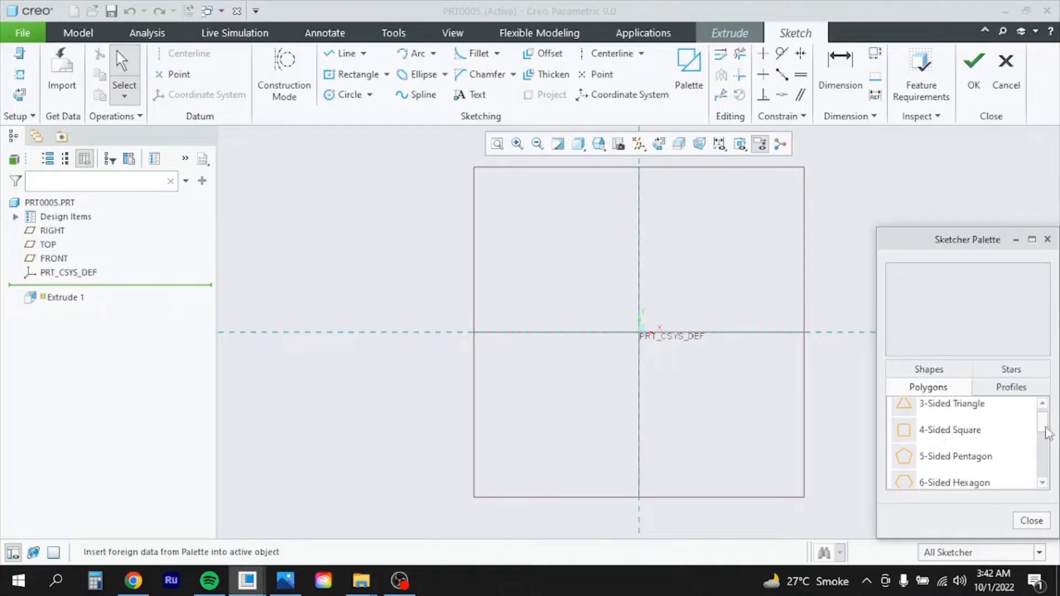
{"action": "mouse_move", "coordinate": [1048, 434]}
{"action": "left_mouse_down"}
{"action": "mouse_move", "coordinate": [1053, 478]}
{"action": "mouse_move", "coordinate": [1055, 416]}
{"action": "mouse_move", "coordinate": [1054, 429]}
{"action": "left_mouse_up"}
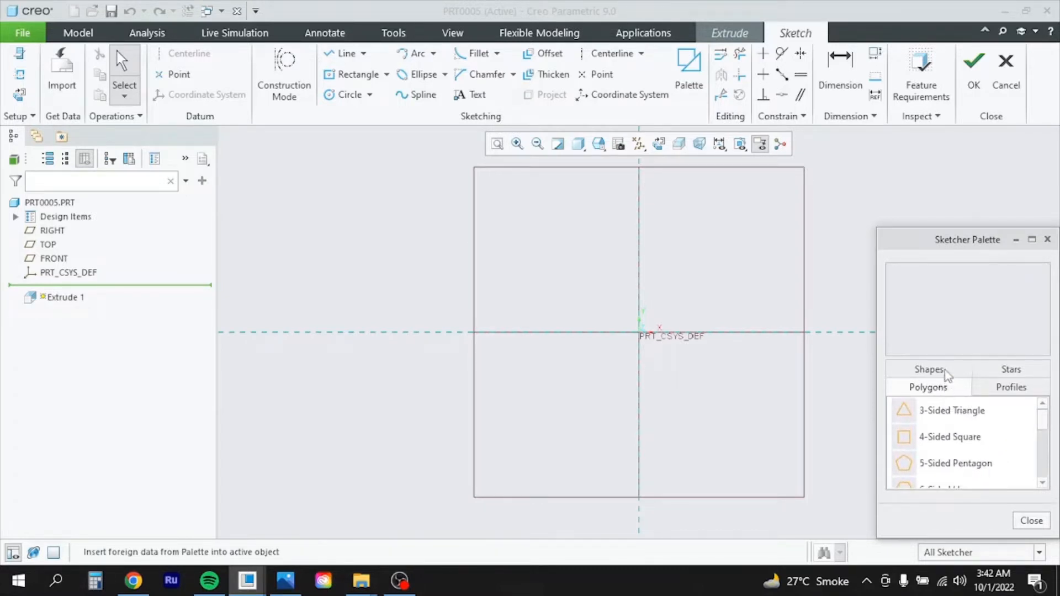
{"action": "left_click", "coordinate": [948, 376]}
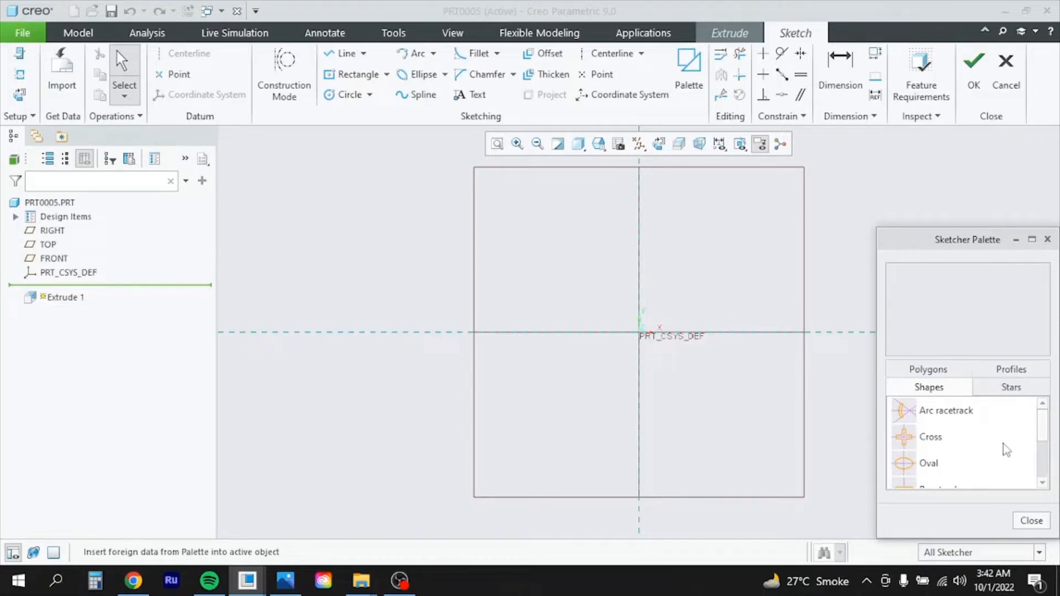
{"action": "left_click", "coordinate": [1015, 371]}
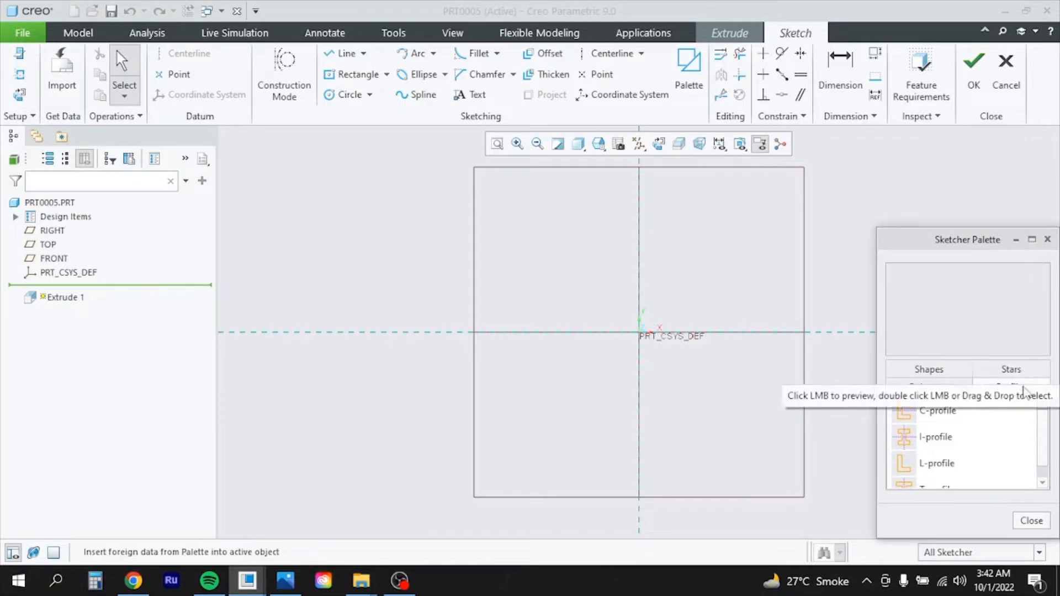
{"action": "scroll", "coordinate": [1044, 464], "scroll_direction": "down", "scroll_amount": 1}
{"action": "scroll", "coordinate": [1044, 463], "scroll_direction": "up", "scroll_amount": 1}
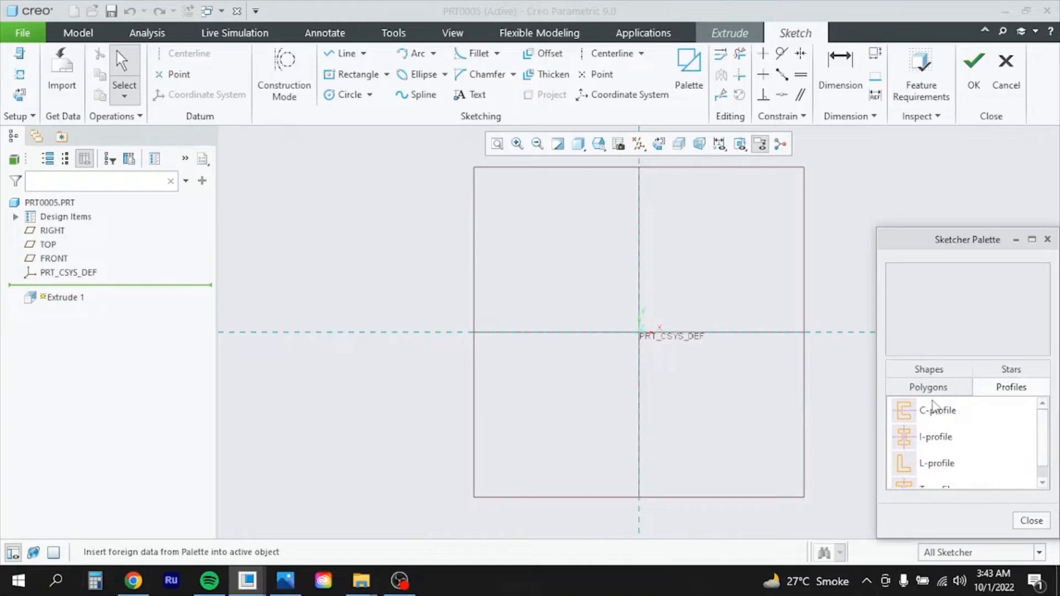
{"action": "left_click", "coordinate": [943, 390]}
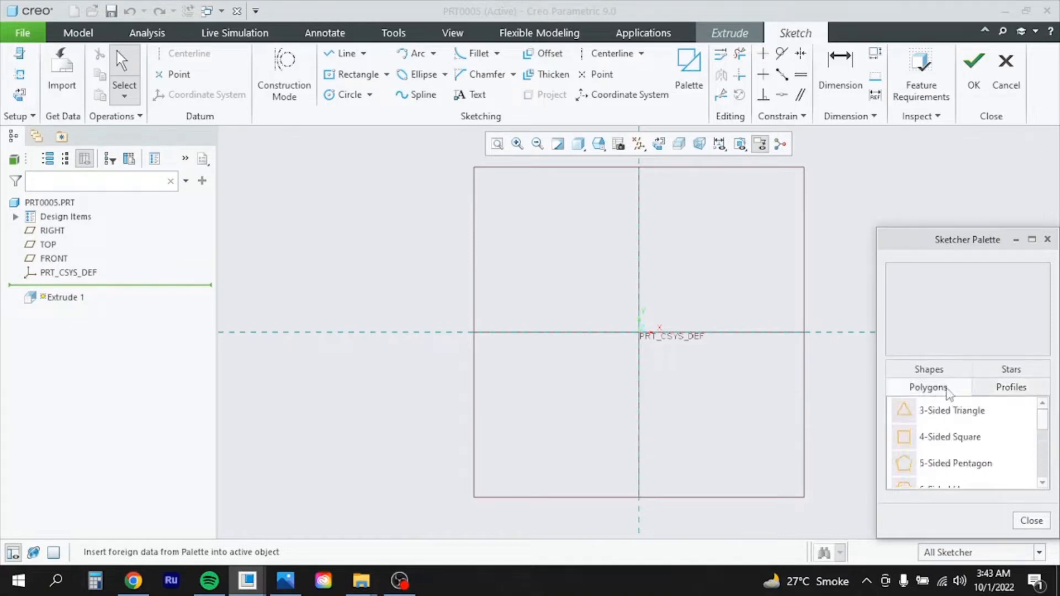
{"action": "left_click", "coordinate": [949, 439]}
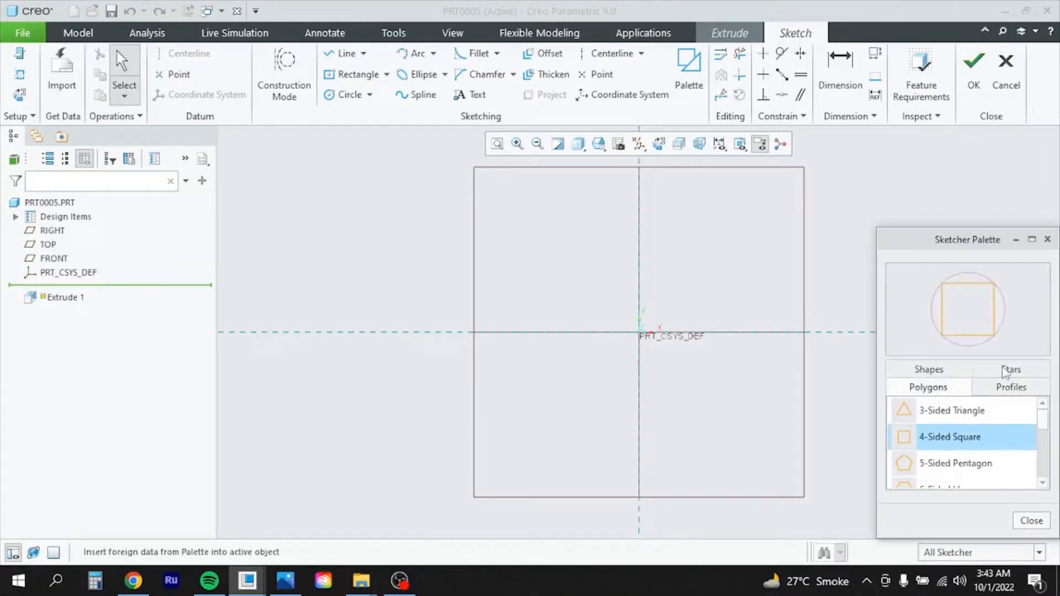
{"action": "left_click_drag", "start_coordinate": [952, 445], "coordinate": [536, 252]}
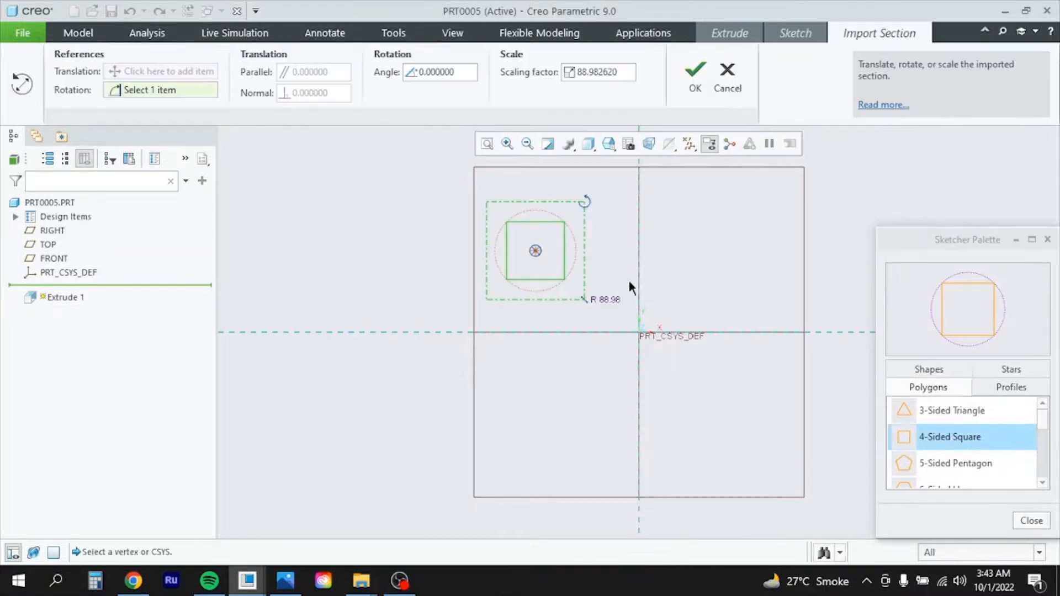
Accept the square at size 88.98, located by dimensions 115.00 and 81.00
{"action": "left_click", "coordinate": [1048, 239]}
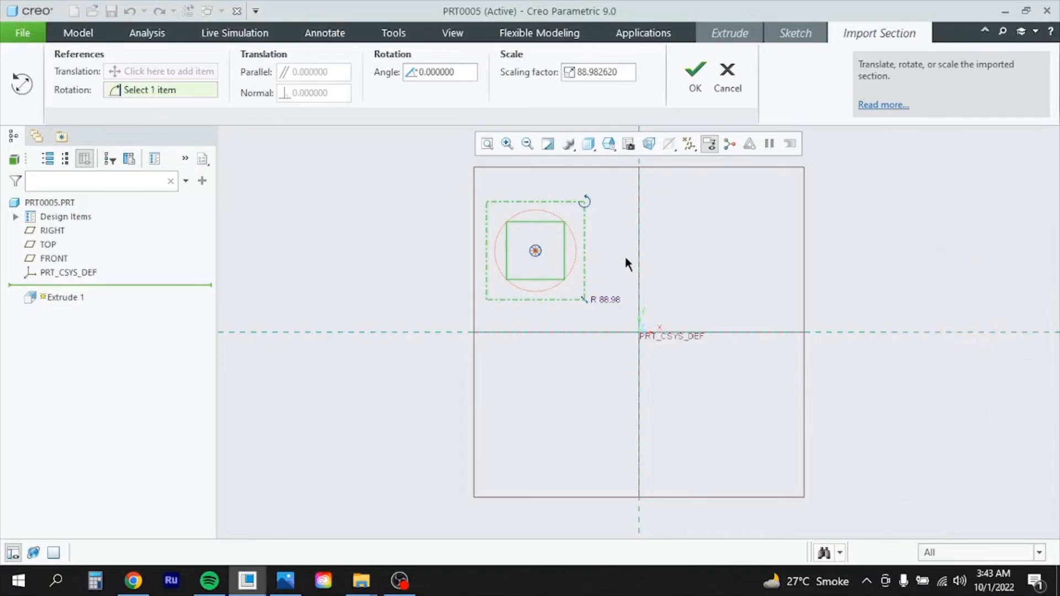
{"action": "scroll", "coordinate": [585, 279], "scroll_direction": "down", "scroll_amount": 3}
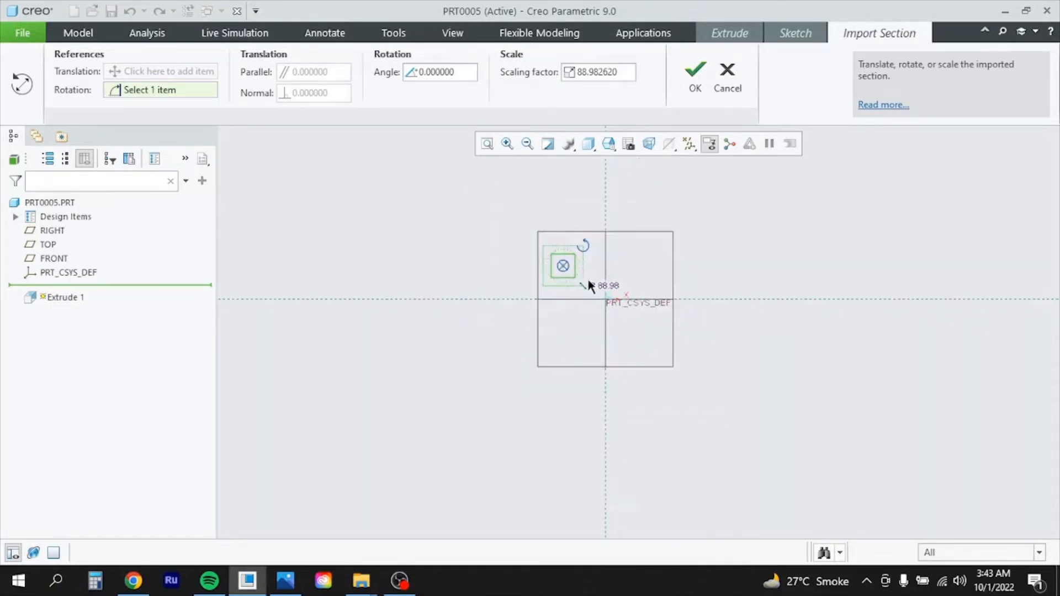
{"action": "scroll", "coordinate": [562, 279], "scroll_direction": "up", "scroll_amount": 4}
{"action": "scroll", "coordinate": [589, 282], "scroll_direction": "down", "scroll_amount": 3}
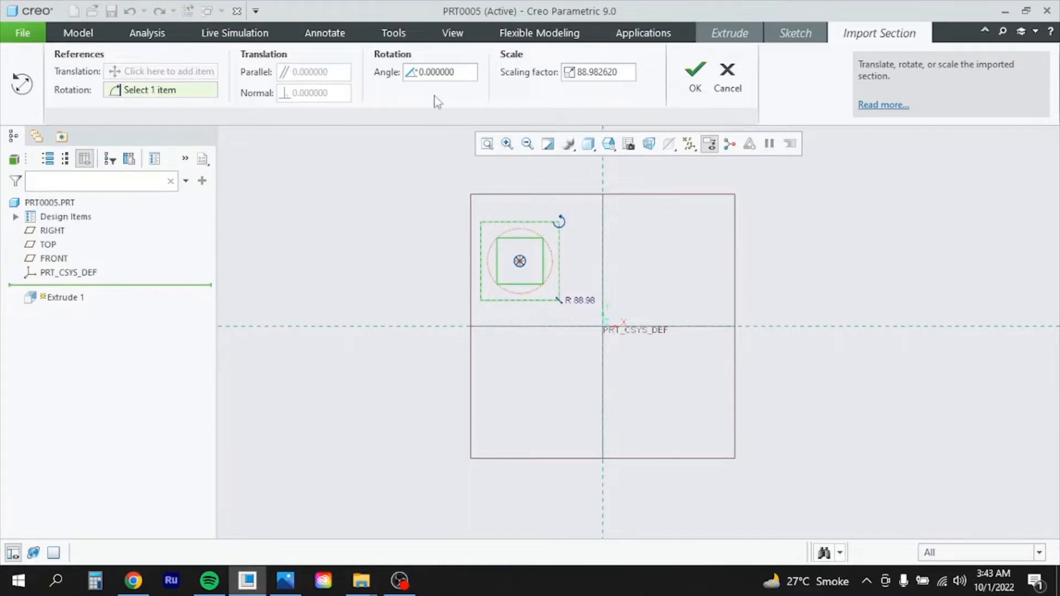
{"action": "left_click", "coordinate": [696, 78]}
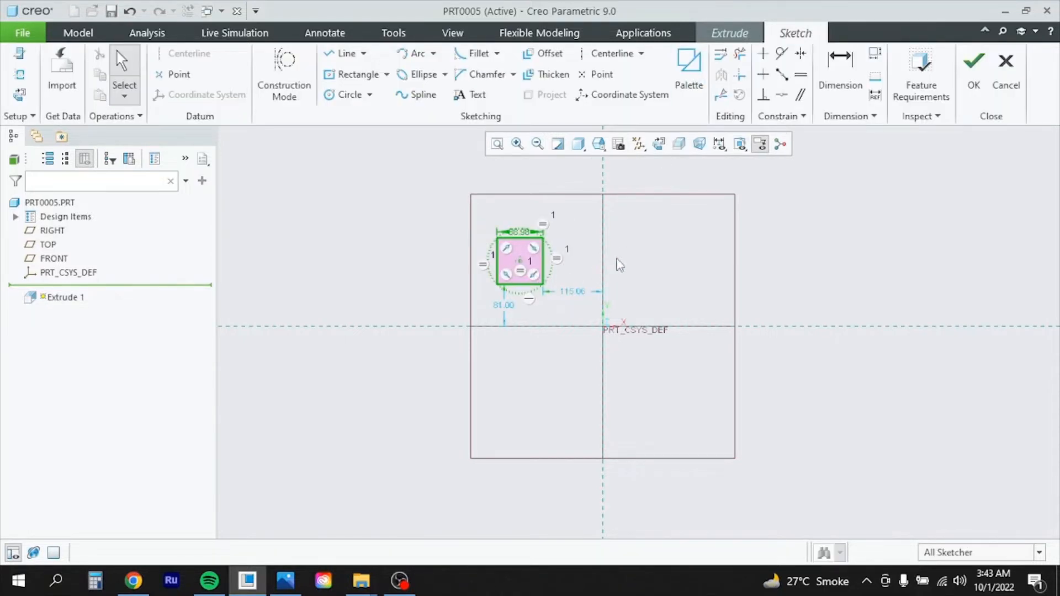
Change the square's side dimension from 88.98 to 100
{"action": "middle_click_drag", "start_coordinate": [616, 263], "coordinate": [622, 254]}
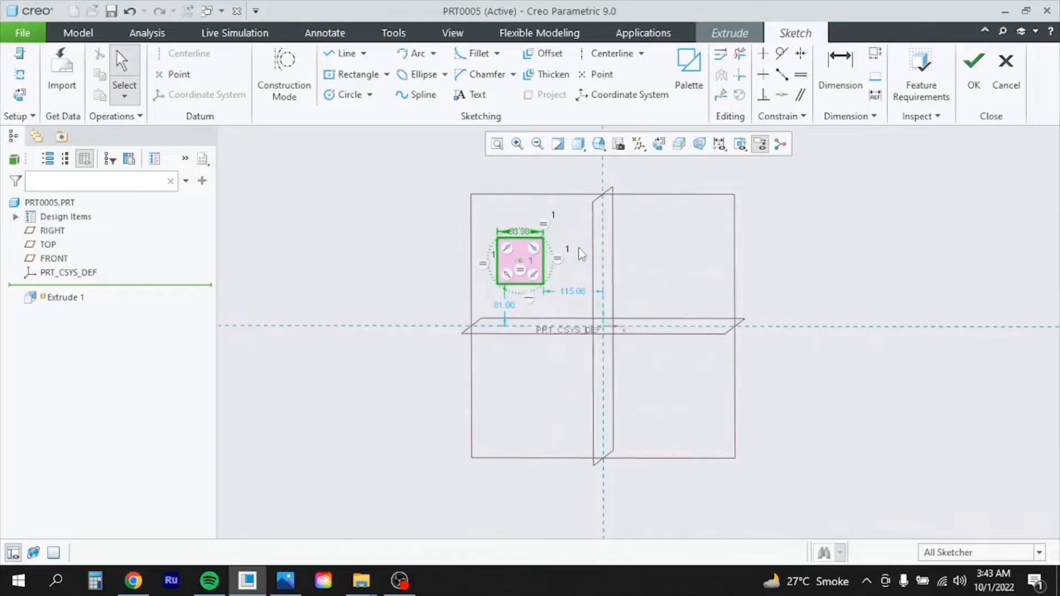
{"action": "scroll", "coordinate": [516, 252], "scroll_direction": "up", "scroll_amount": 3}
{"action": "scroll", "coordinate": [517, 251], "scroll_direction": "down", "scroll_amount": 10}
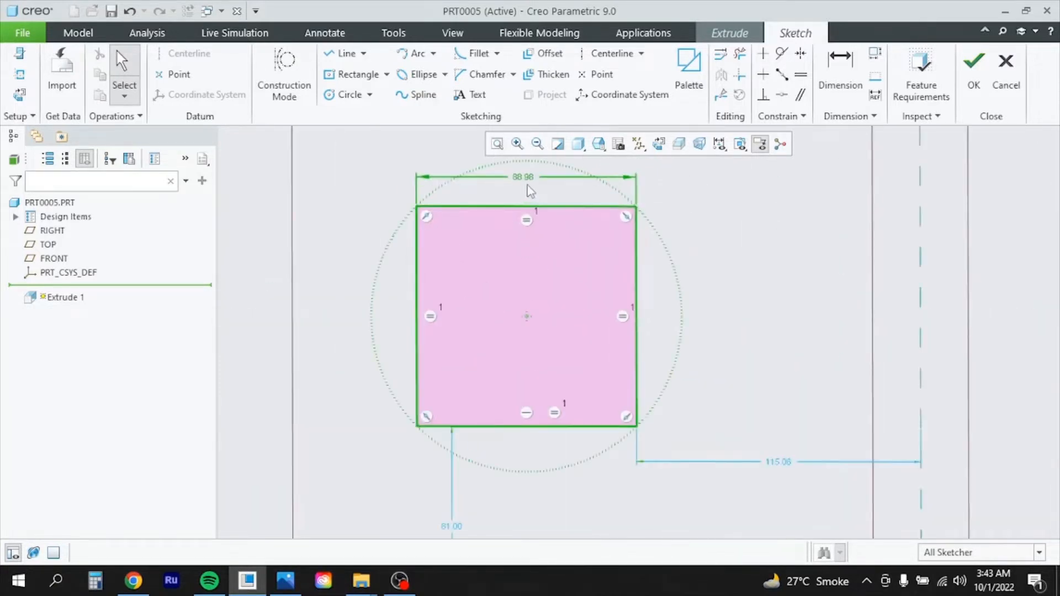
{"action": "double_click", "coordinate": [528, 186]}
{"action": "key", "text": "Right"}
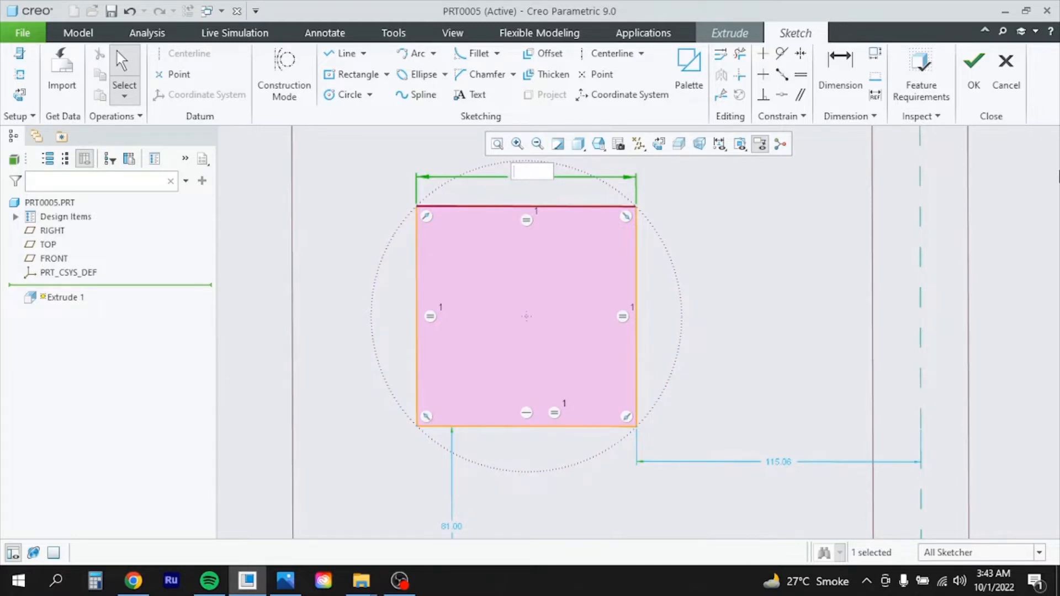
{"action": "type", "text": "100"}
{"action": "key", "text": "Return"}
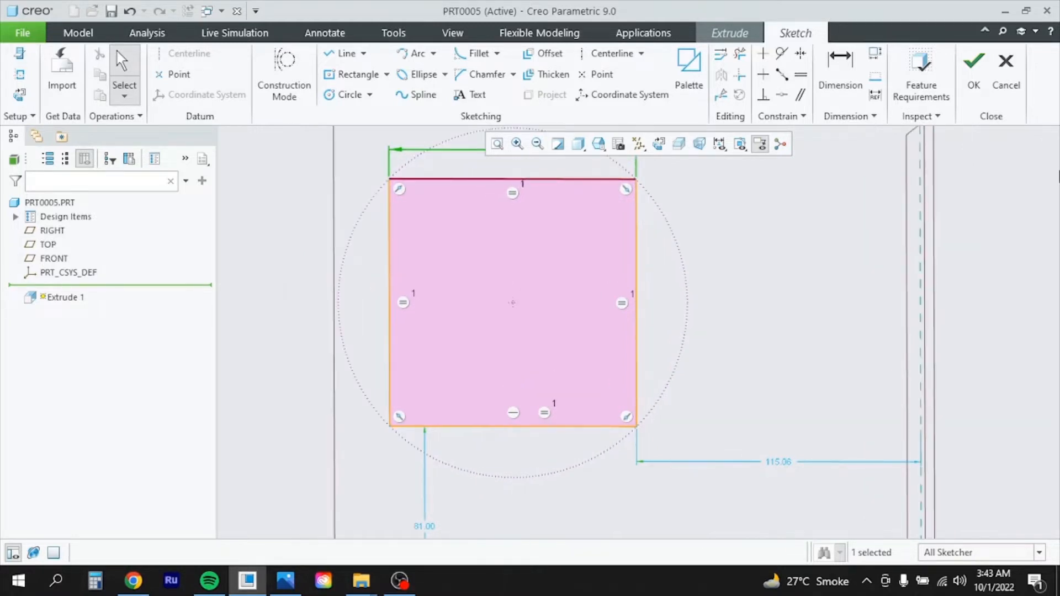
Finish the sketch and preview Extrude 1 as a 100-deep solid block
{"action": "scroll", "coordinate": [619, 277], "scroll_direction": "down", "scroll_amount": 5}
{"action": "scroll", "coordinate": [640, 285], "scroll_direction": "up", "scroll_amount": 2}
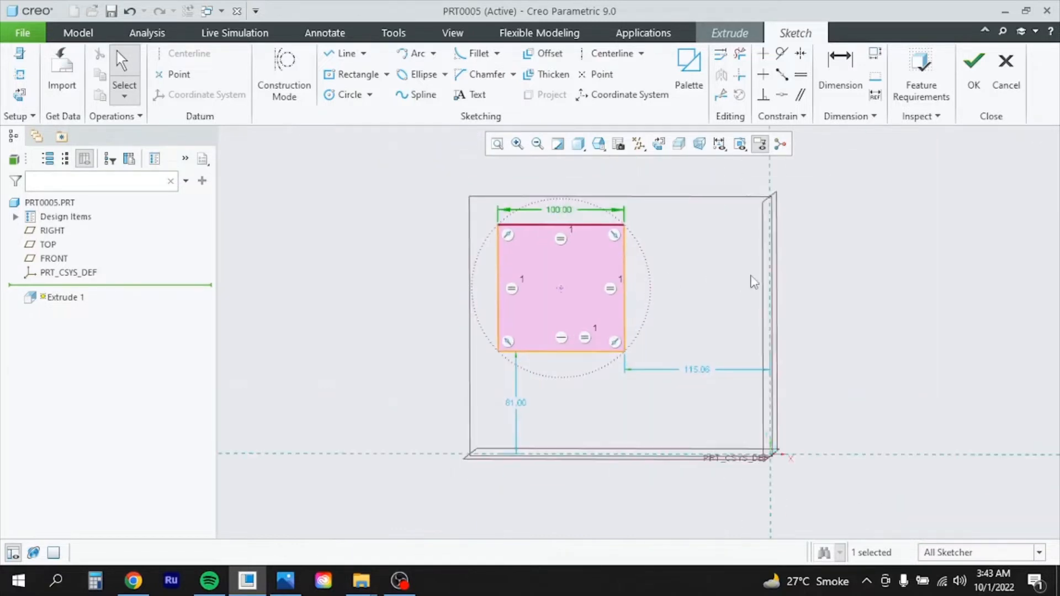
{"action": "left_click", "coordinate": [975, 66]}
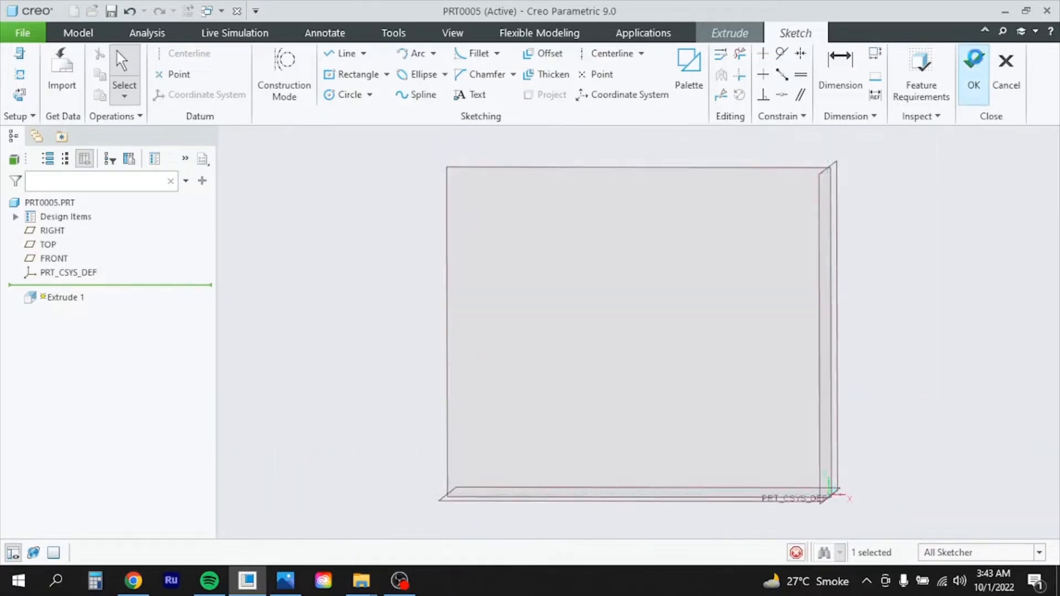
{"action": "middle_click_drag", "start_coordinate": [725, 303], "coordinate": [679, 331]}
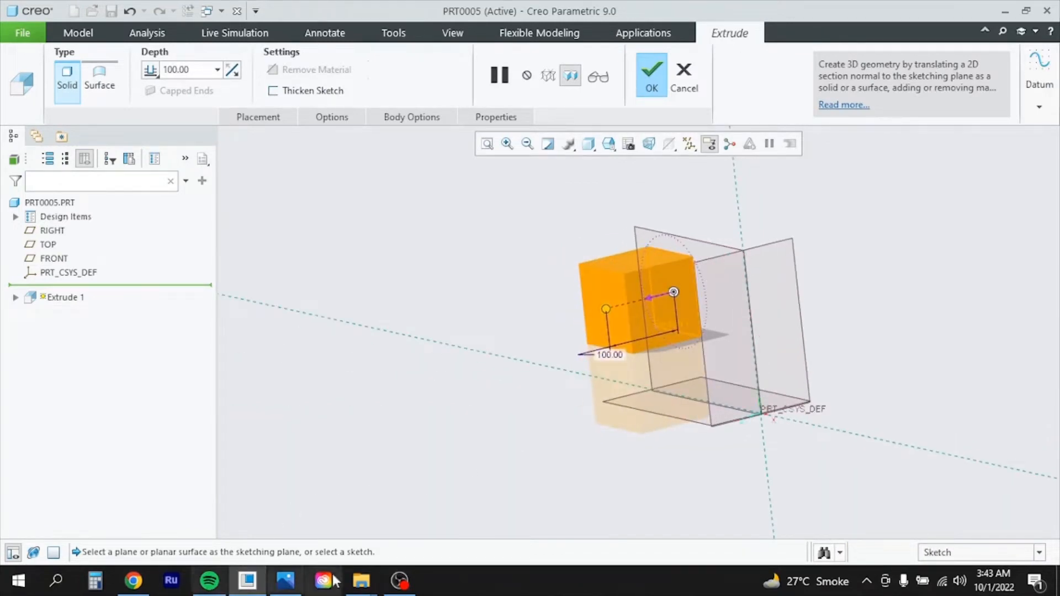
{"action": "left_click", "coordinate": [293, 590]}
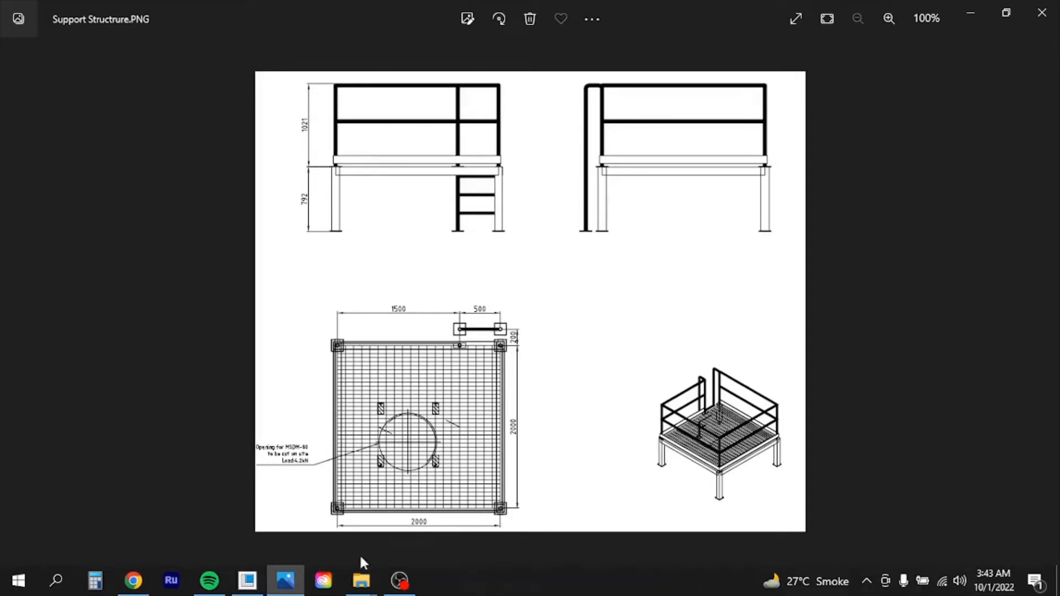
{"action": "left_click", "coordinate": [286, 583]}
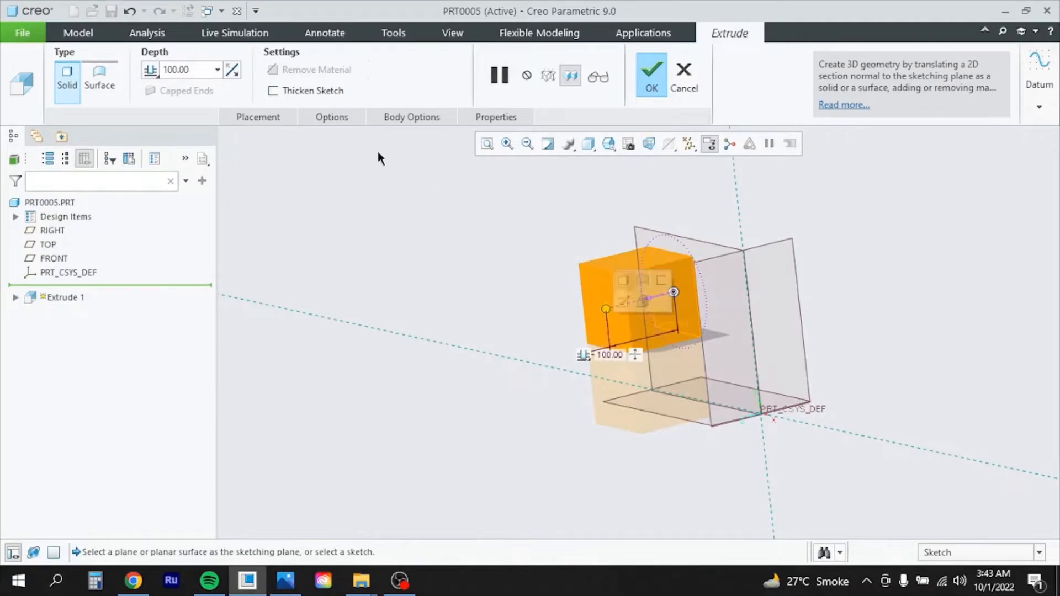
Set Extrude 1's depth to 2000 and complete it as a solid square beam
{"action": "left_click", "coordinate": [204, 67]}
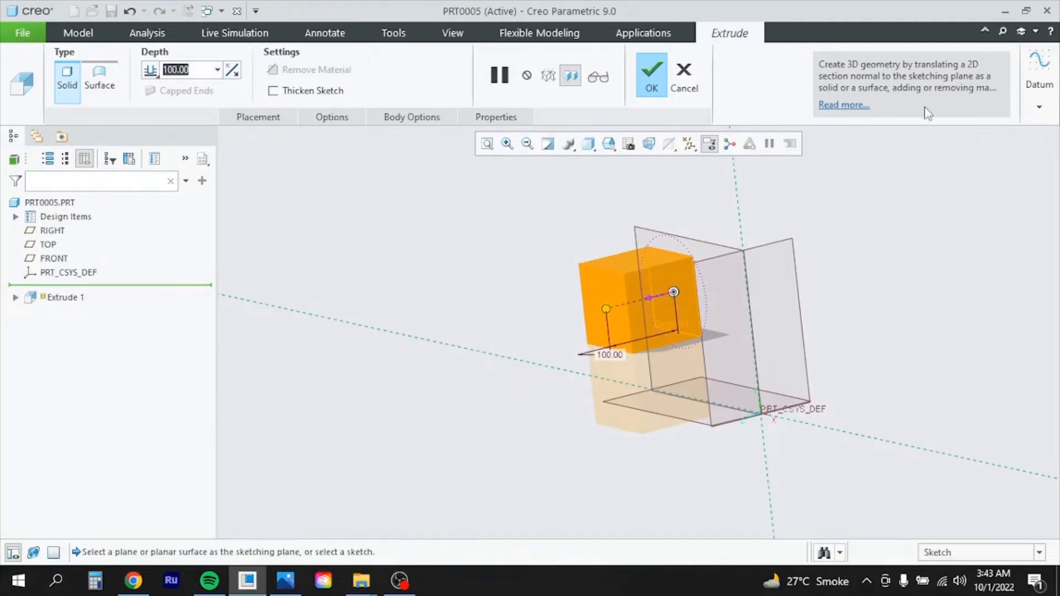
{"action": "type", "text": "2000"}
{"action": "key", "text": "Return"}
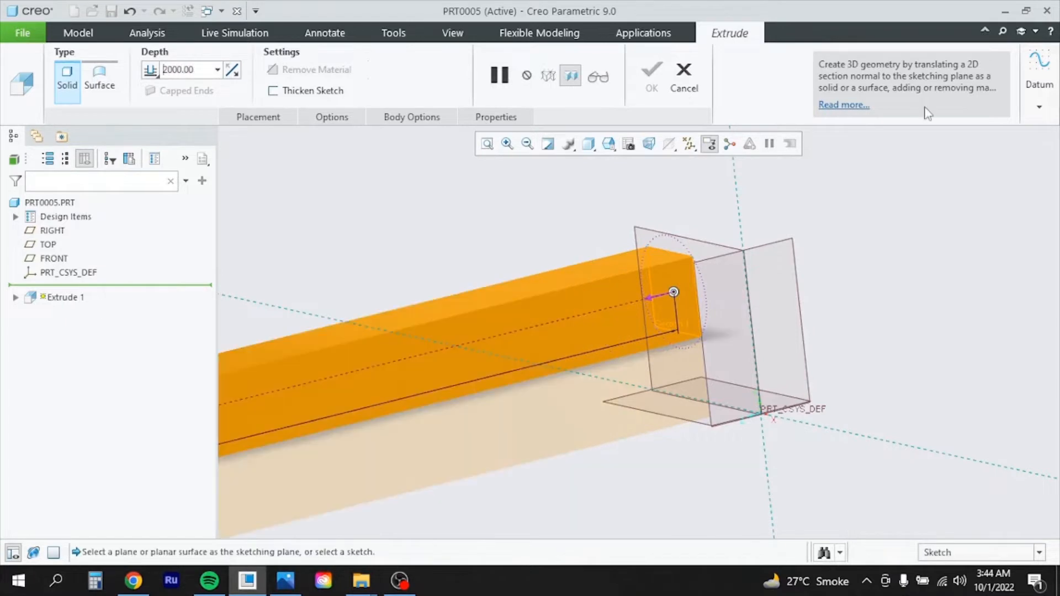
{"action": "scroll", "coordinate": [674, 358], "scroll_direction": "down", "scroll_amount": 6}
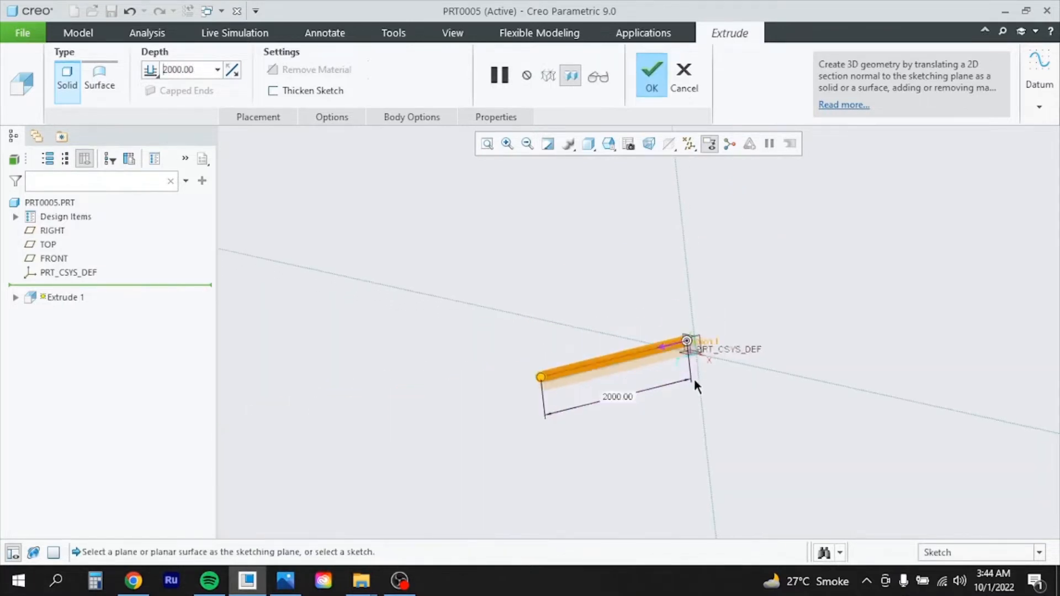
{"action": "middle_click_drag", "start_coordinate": [694, 383], "coordinate": [684, 338]}
{"action": "scroll", "coordinate": [700, 362], "scroll_direction": "up", "scroll_amount": 3}
{"action": "left_click", "coordinate": [651, 77]}
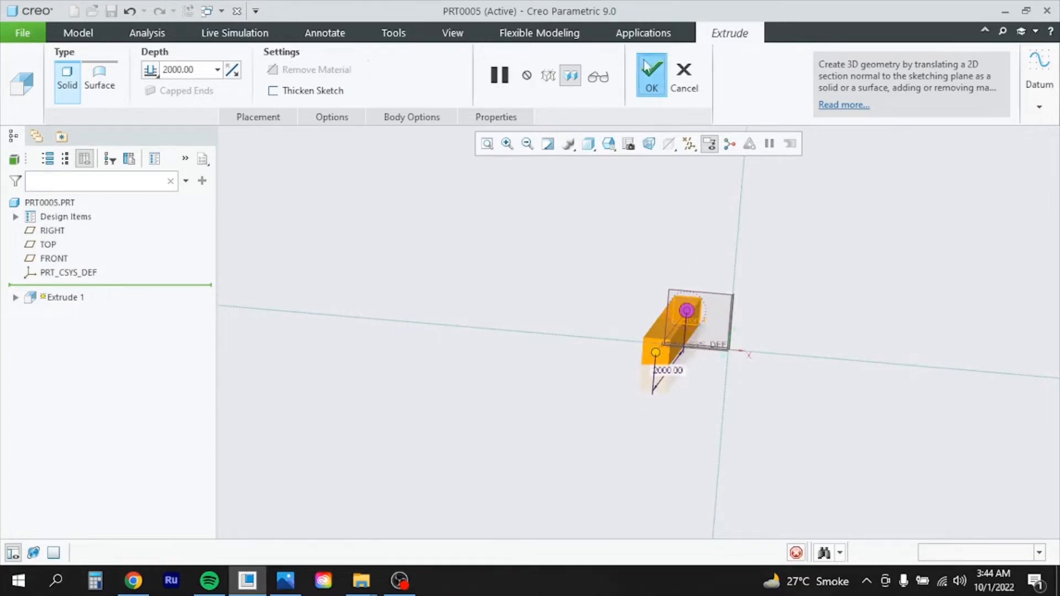
{"action": "scroll", "coordinate": [737, 354], "scroll_direction": "down", "scroll_amount": 2}
{"action": "scroll", "coordinate": [740, 355], "scroll_direction": "up", "scroll_amount": 2}
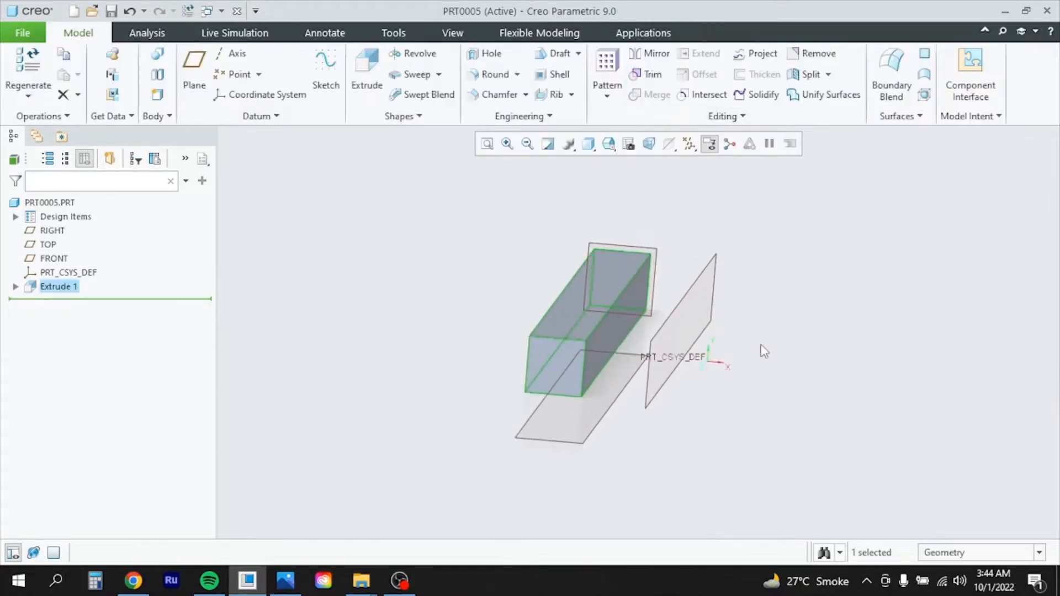
Orbit and zoom so the beam runs horizontally, showing its top face and end
{"action": "mouse_move", "coordinate": [762, 348]}
{"action": "middle_mouse_down"}
{"action": "mouse_move", "coordinate": [726, 334]}
{"action": "mouse_move", "coordinate": [705, 348]}
{"action": "mouse_move", "coordinate": [667, 346]}
{"action": "mouse_move", "coordinate": [806, 348]}
{"action": "mouse_move", "coordinate": [867, 355]}
{"action": "mouse_move", "coordinate": [873, 367]}
{"action": "mouse_move", "coordinate": [877, 348]}
{"action": "middle_mouse_up"}
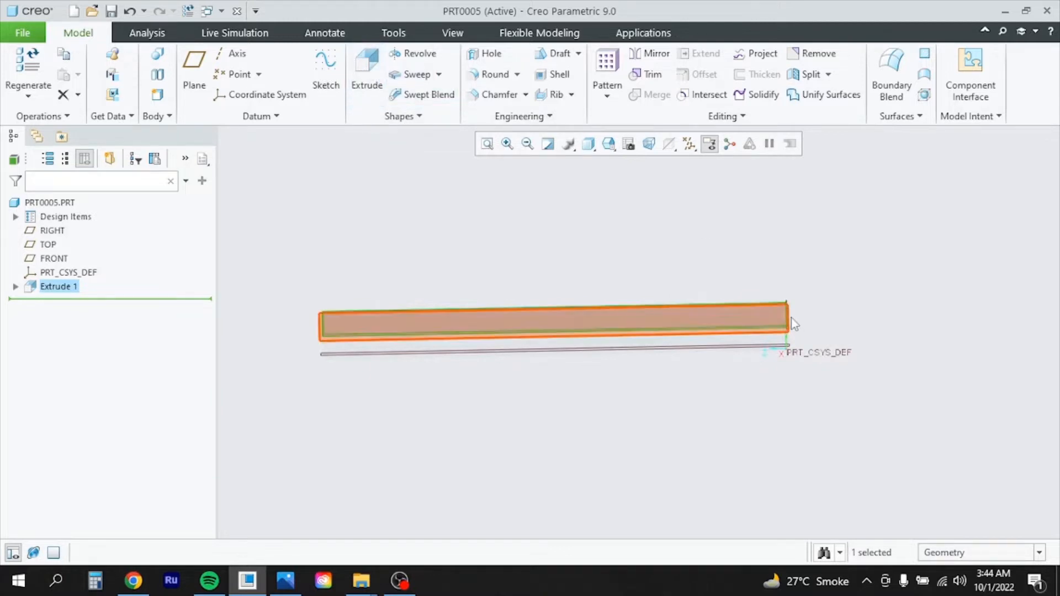
{"action": "scroll", "coordinate": [789, 320], "scroll_direction": "down", "scroll_amount": 5}
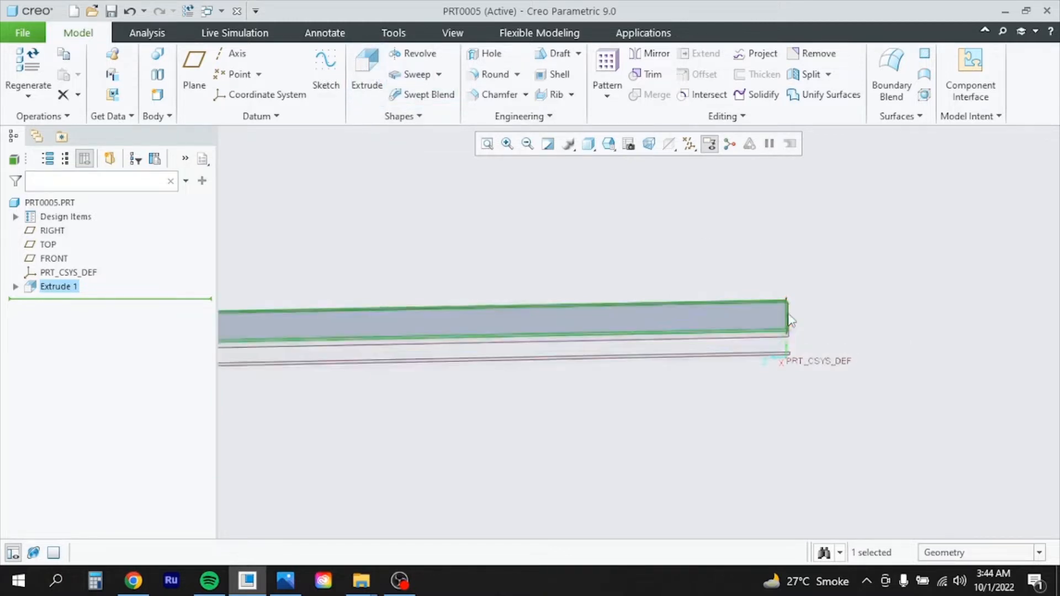
{"action": "mouse_move", "coordinate": [823, 329]}
{"action": "middle_mouse_down"}
{"action": "mouse_move", "coordinate": [801, 339]}
{"action": "mouse_move", "coordinate": [823, 303]}
{"action": "middle_mouse_up"}
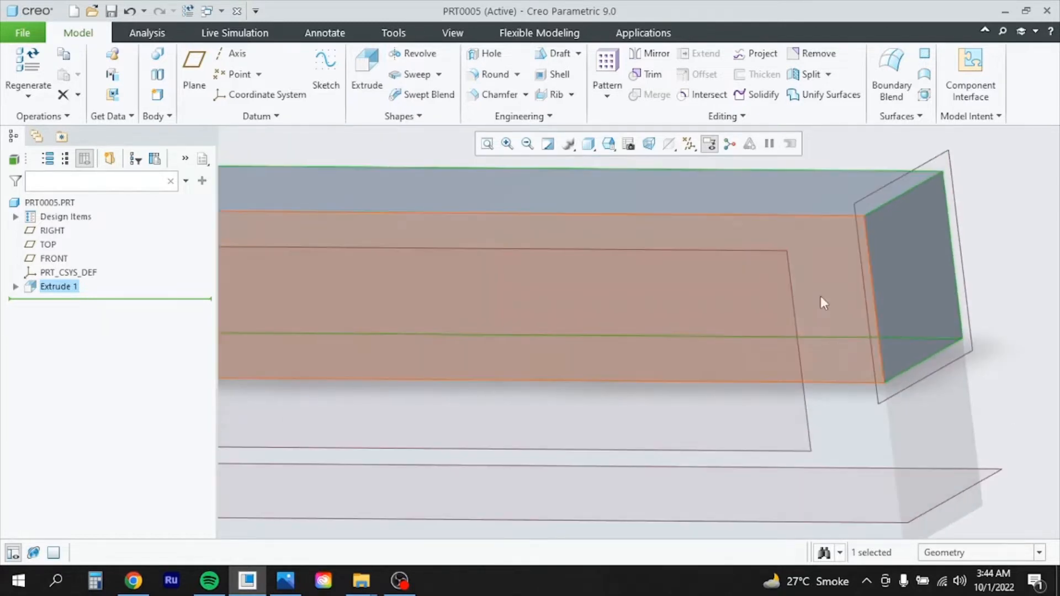
Start a sketch on the beam's front face and insert a 4-Sided Square near its right end
{"action": "left_click", "coordinate": [823, 230]}
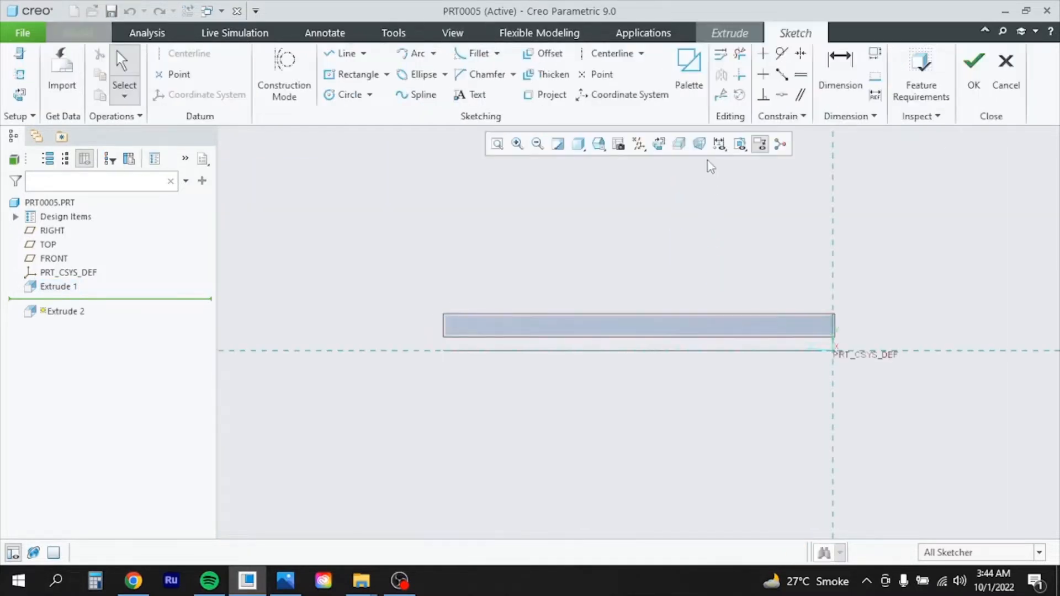
{"action": "left_click", "coordinate": [689, 74]}
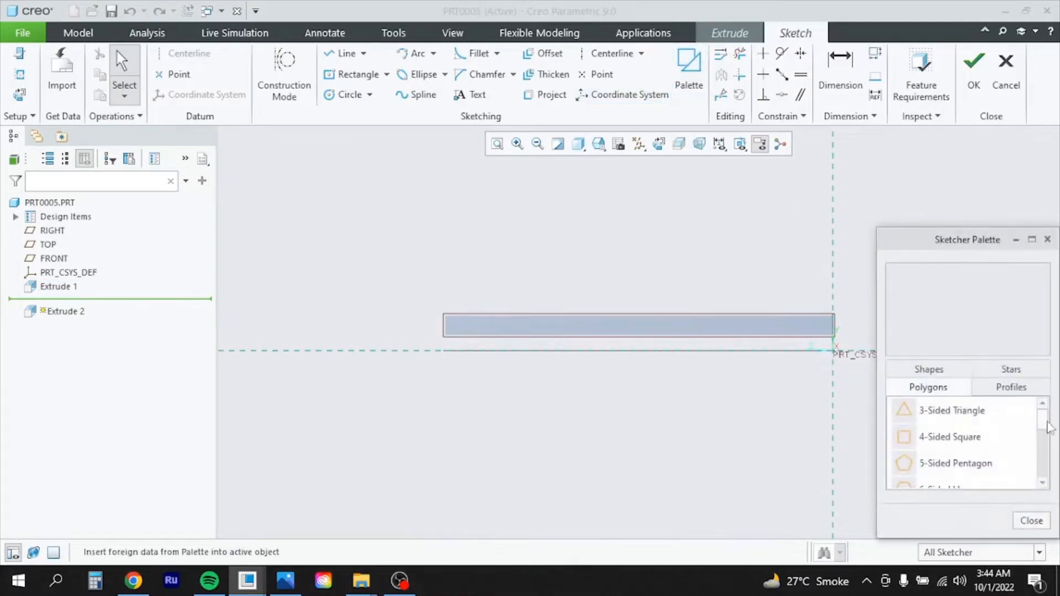
{"action": "double_click", "coordinate": [949, 437]}
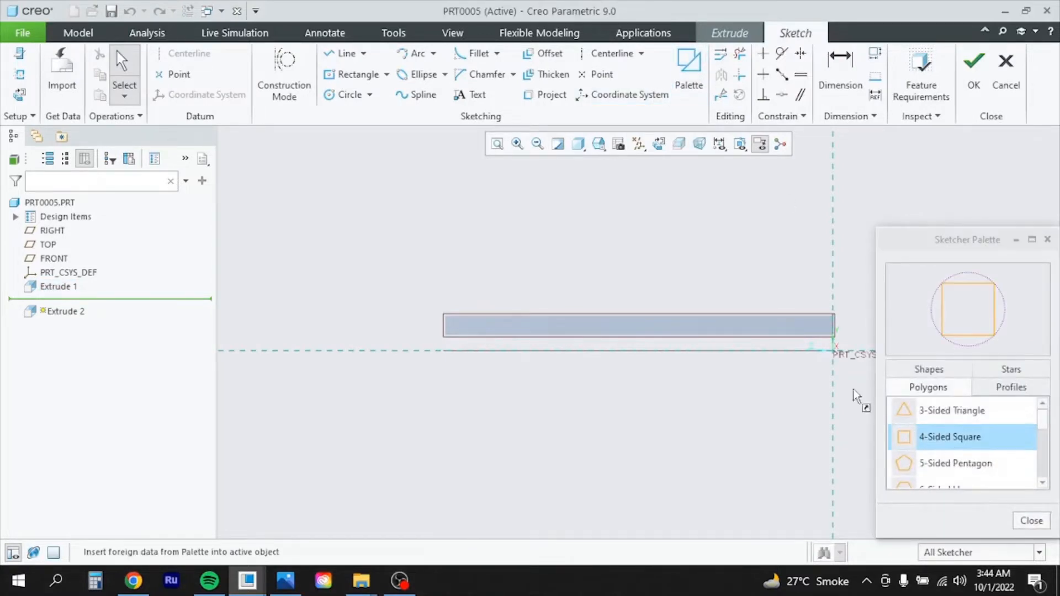
{"action": "left_click", "coordinate": [817, 324]}
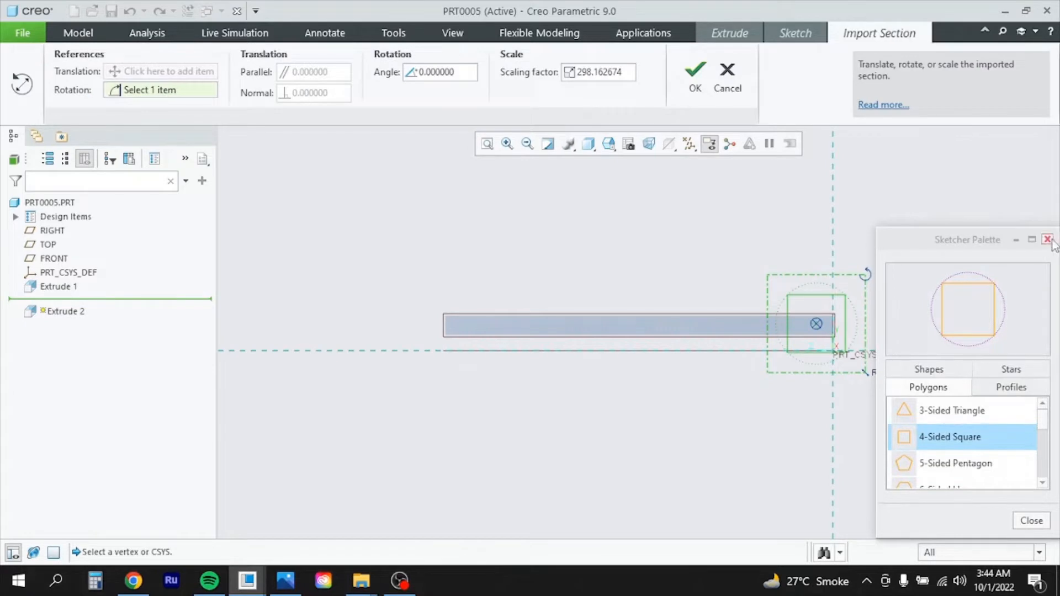
{"action": "left_click", "coordinate": [1047, 240]}
{"action": "scroll", "coordinate": [817, 329], "scroll_direction": "up", "scroll_amount": 4}
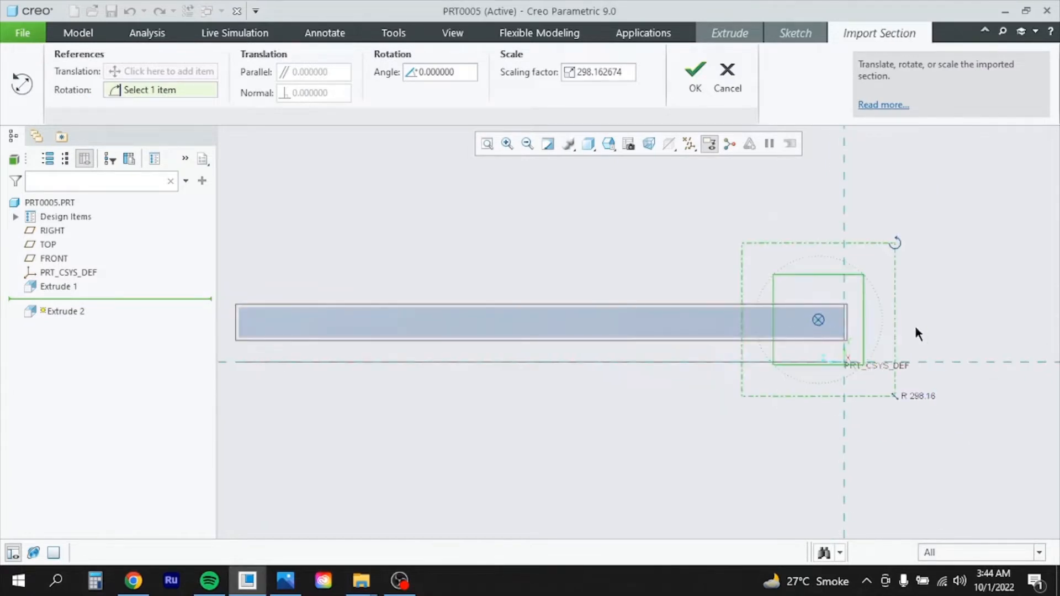
{"action": "left_click", "coordinate": [696, 72]}
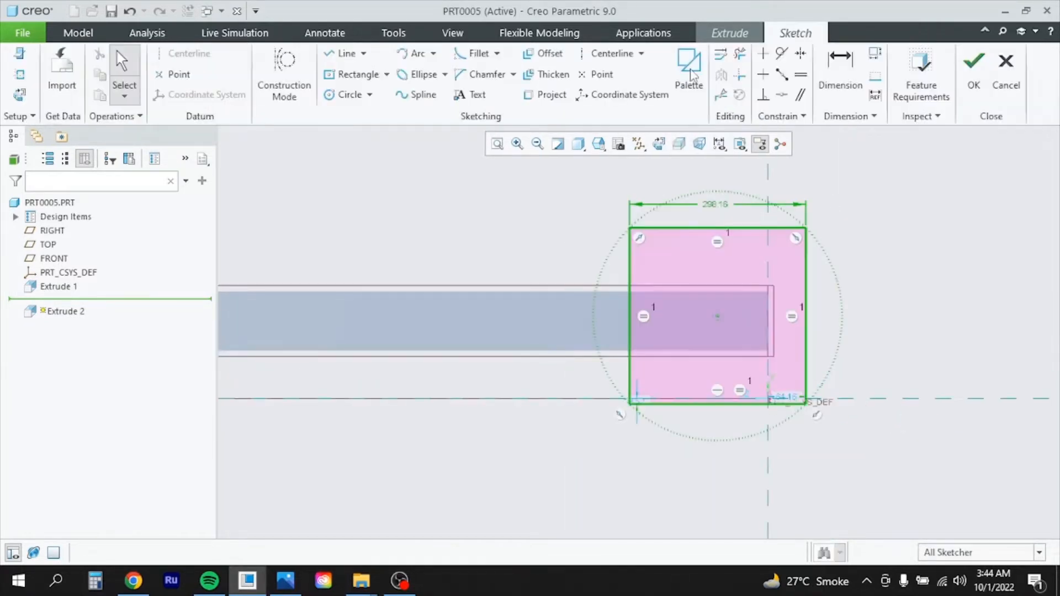
Change the square's width from 298.16 to 100
{"action": "double_click", "coordinate": [715, 206]}
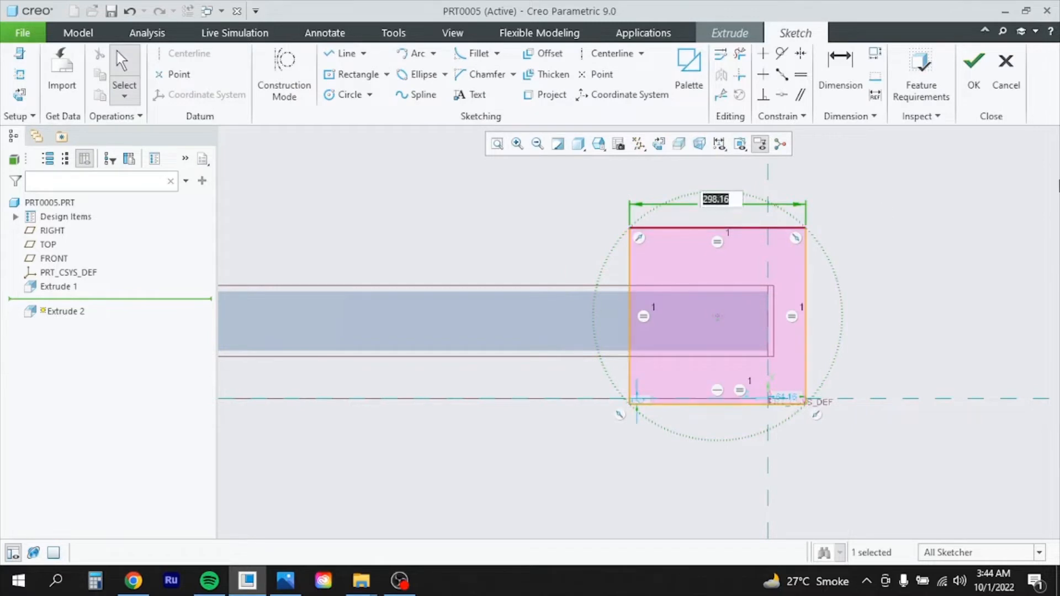
{"action": "type", "text": "100"}
{"action": "key", "text": "Return"}
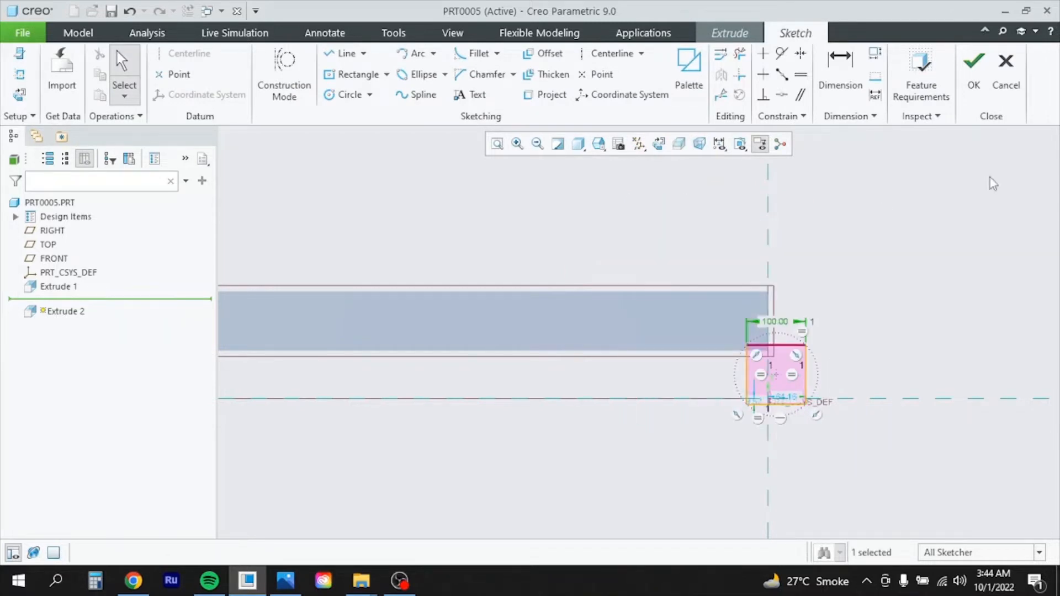
{"action": "scroll", "coordinate": [817, 376], "scroll_direction": "down", "scroll_amount": 1}
{"action": "scroll", "coordinate": [791, 380], "scroll_direction": "up", "scroll_amount": 6}
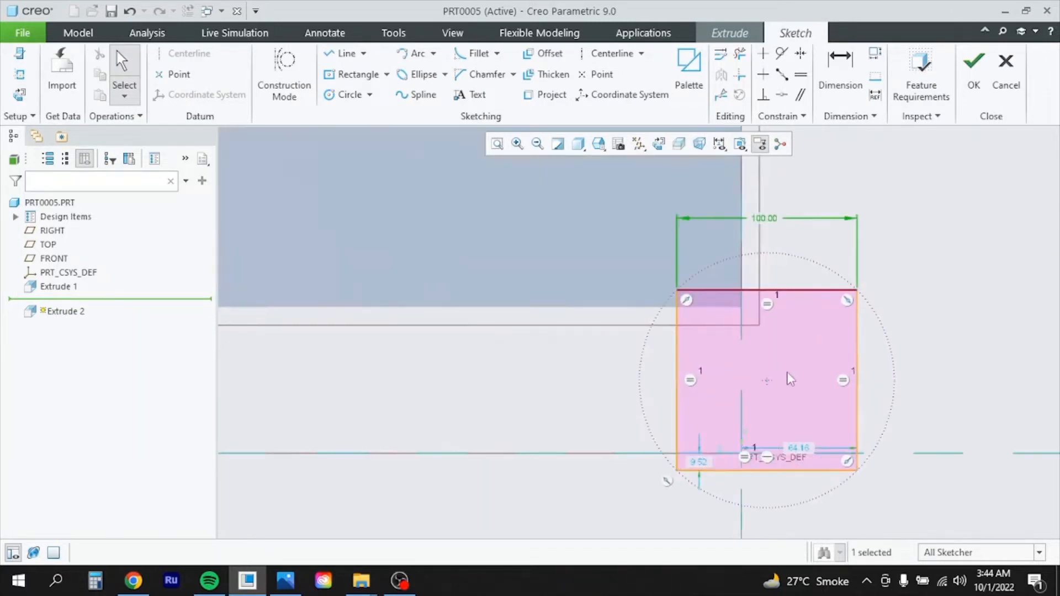
{"action": "scroll", "coordinate": [791, 380], "scroll_direction": "down", "scroll_amount": 3}
Make the square flush with the beam's top edge and right-end reference (0 offsets), then finish the sketch
{"action": "left_click", "coordinate": [840, 72]}
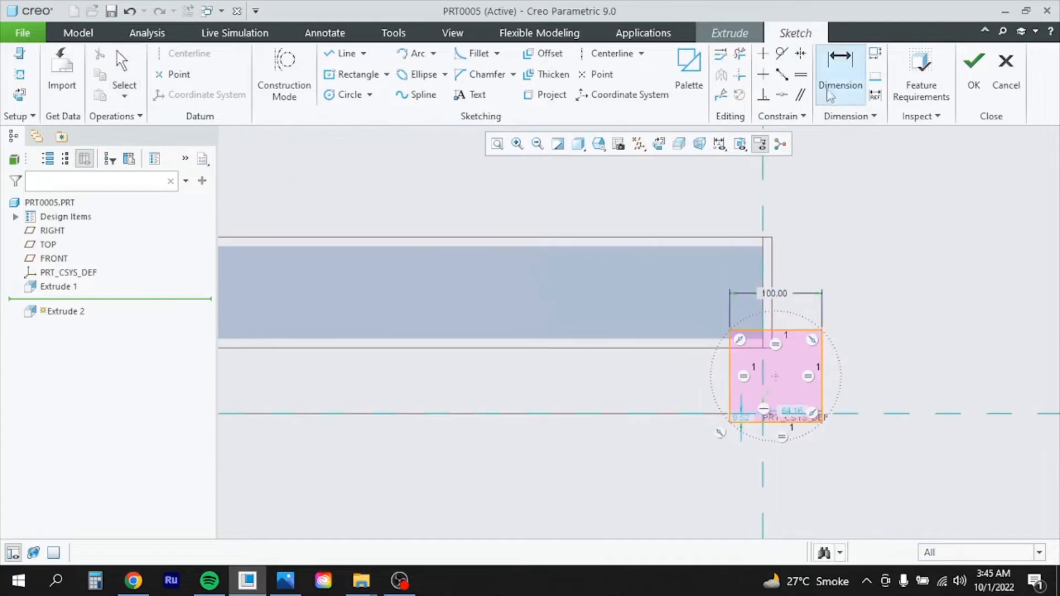
{"action": "left_click", "coordinate": [747, 245]}
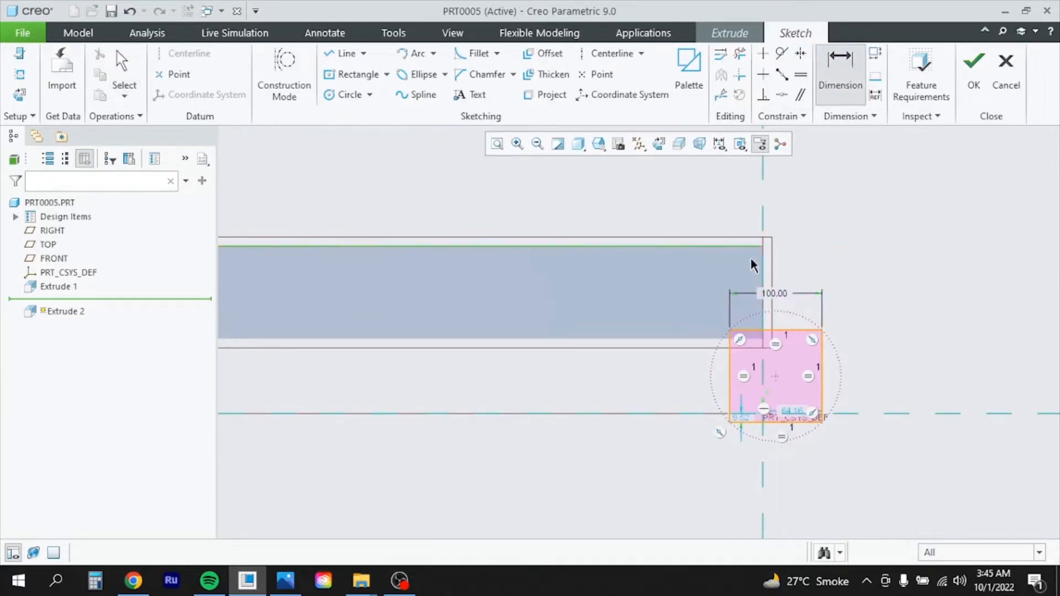
{"action": "left_click", "coordinate": [754, 330]}
{"action": "middle_click", "coordinate": [568, 296]}
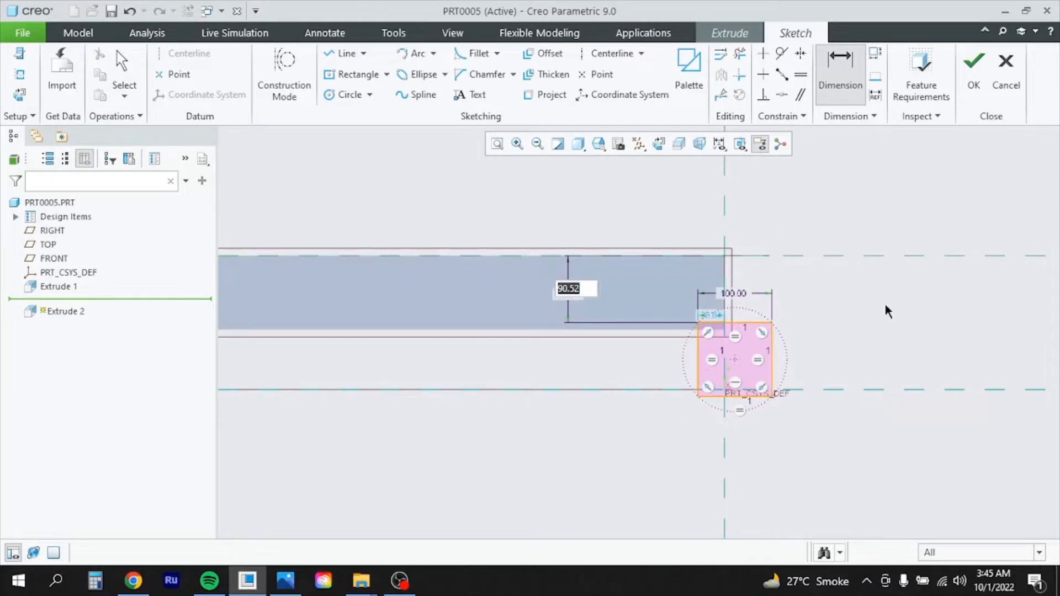
{"action": "type", "text": "0"}
{"action": "key", "text": "Return"}
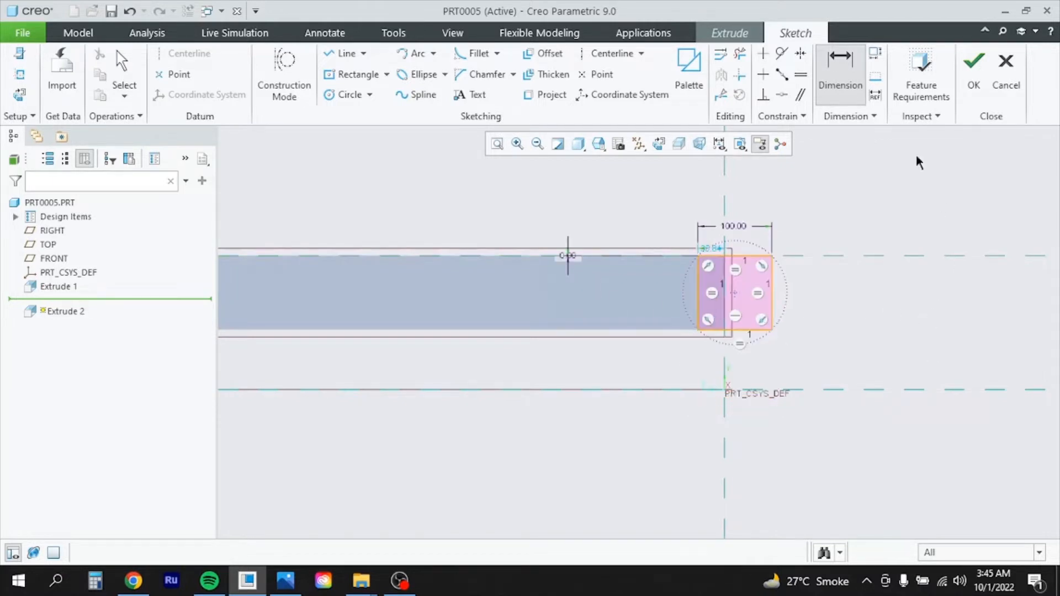
{"action": "left_click", "coordinate": [772, 284]}
{"action": "left_click", "coordinate": [726, 297]}
{"action": "middle_click", "coordinate": [763, 358]}
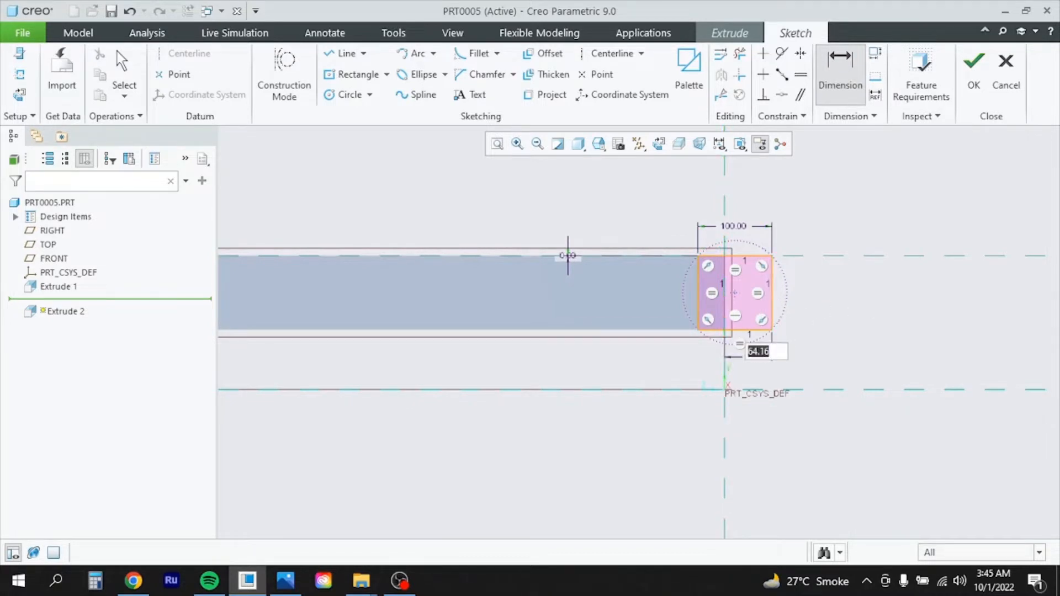
{"action": "type", "text": "0"}
{"action": "key", "text": "Return"}
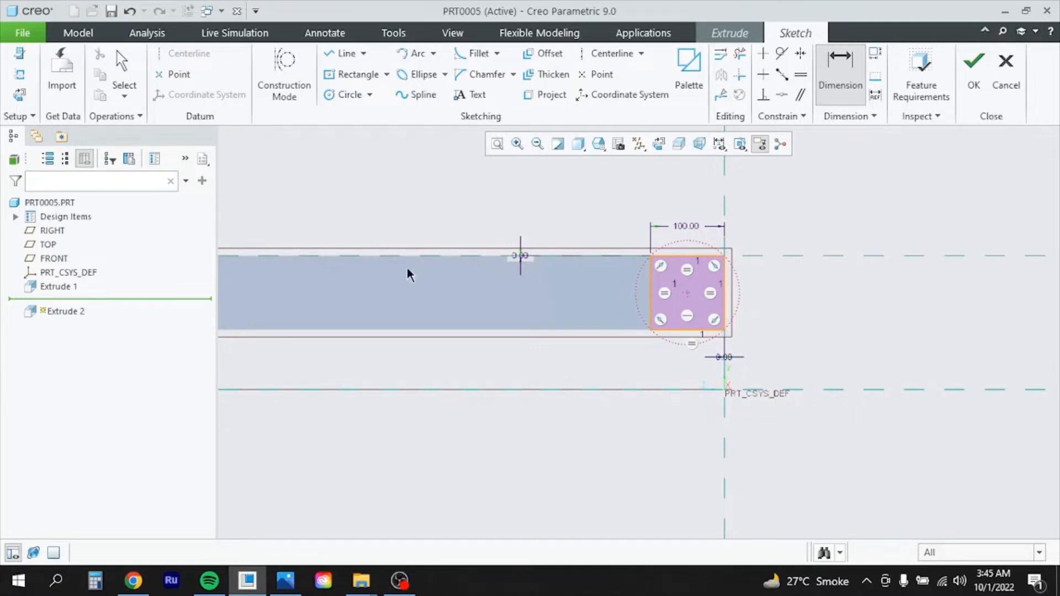
{"action": "left_click", "coordinate": [980, 70]}
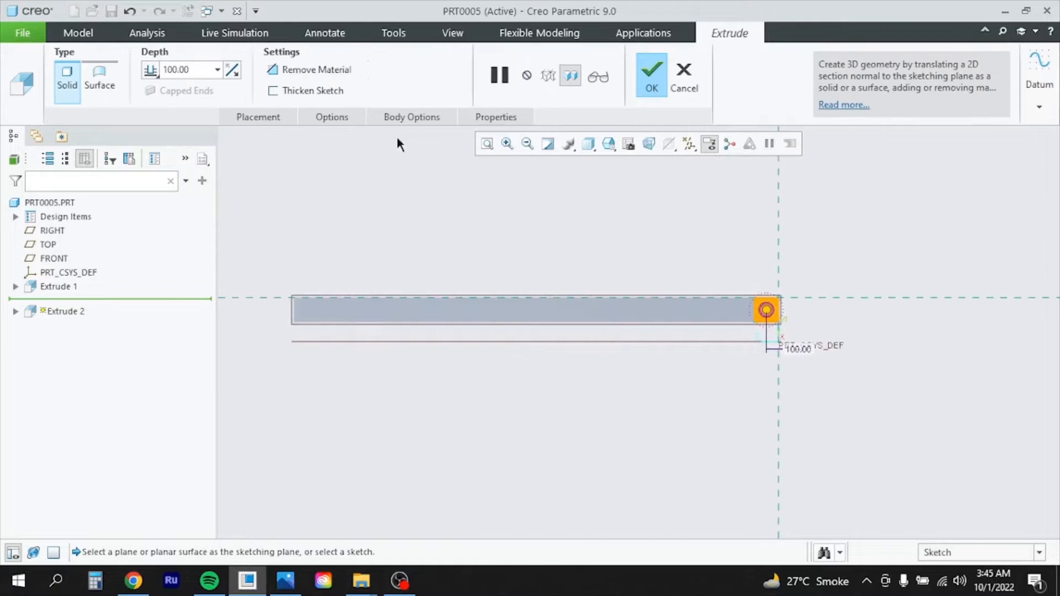
Set Extrude 2's depth to 2000 and complete it as a second square bar
{"action": "left_click", "coordinate": [197, 70]}
{"action": "type", "text": "2"}
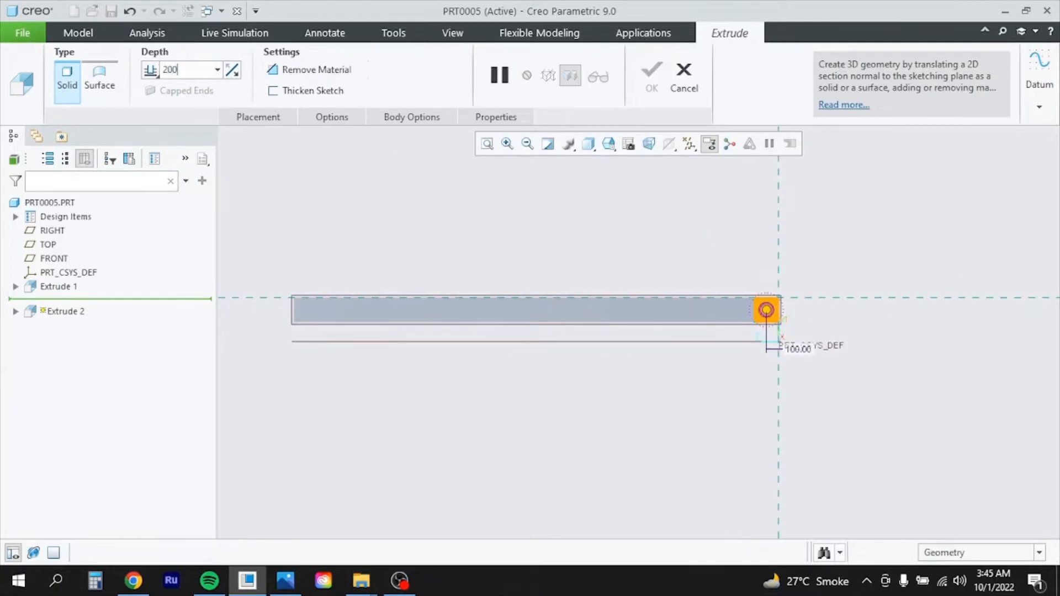
{"action": "key", "text": "Return"}
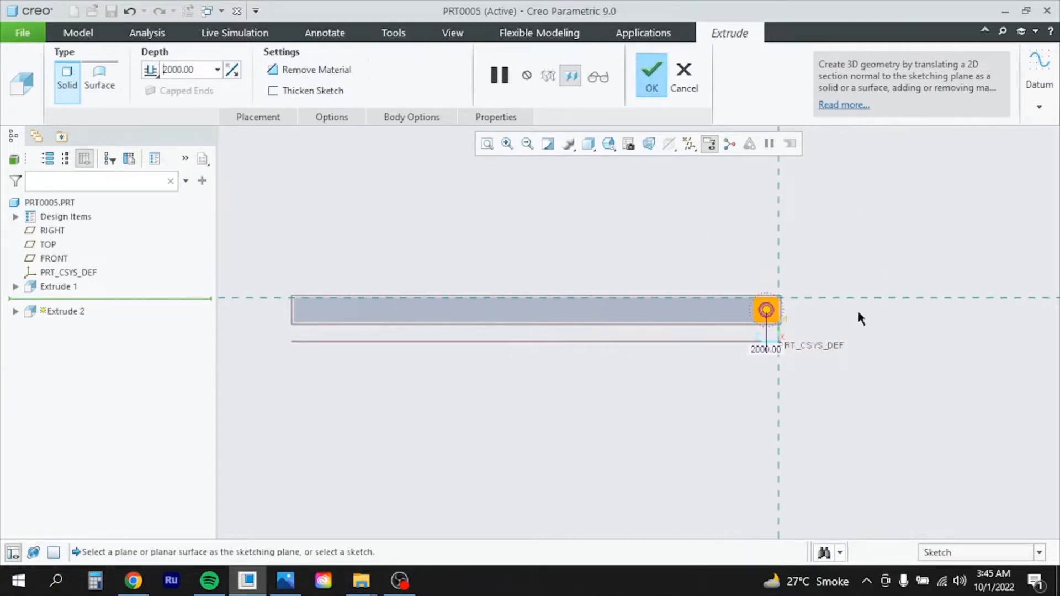
{"action": "mouse_move", "coordinate": [860, 319]}
{"action": "middle_mouse_down"}
{"action": "mouse_move", "coordinate": [845, 320]}
{"action": "mouse_move", "coordinate": [852, 337]}
{"action": "mouse_move", "coordinate": [862, 308]}
{"action": "middle_mouse_up"}
{"action": "left_click", "coordinate": [650, 78]}
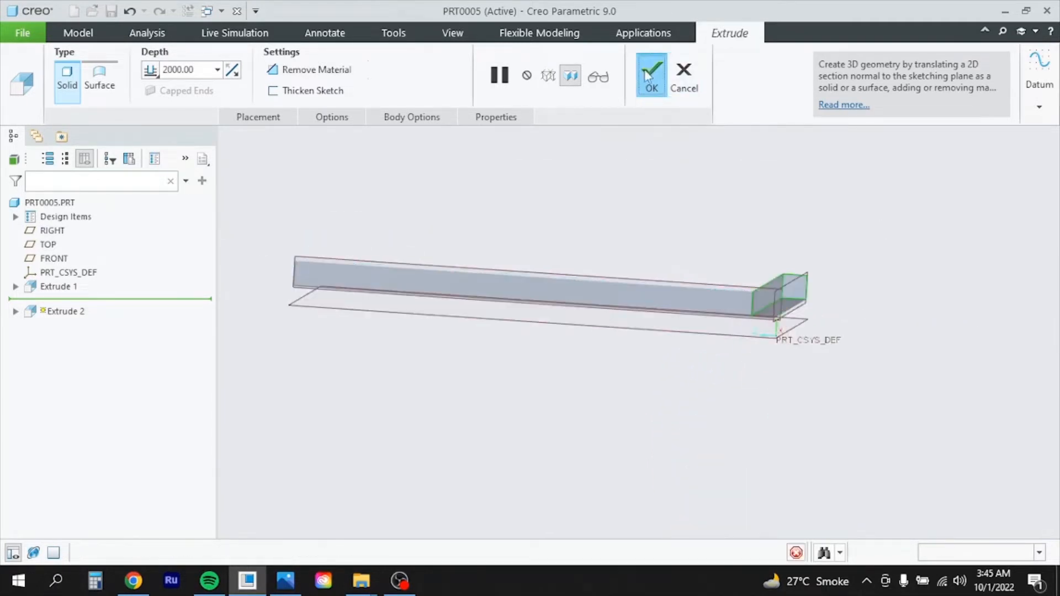
Turn the part to inspect the new bar's end and select its face for sketching
{"action": "middle_click_drag", "start_coordinate": [890, 318], "coordinate": [919, 324]}
{"action": "scroll", "coordinate": [624, 328], "scroll_direction": "up", "scroll_amount": 5}
{"action": "middle_click_drag", "start_coordinate": [771, 359], "coordinate": [802, 359]}
{"action": "scroll", "coordinate": [810, 330], "scroll_direction": "down", "scroll_amount": 6}
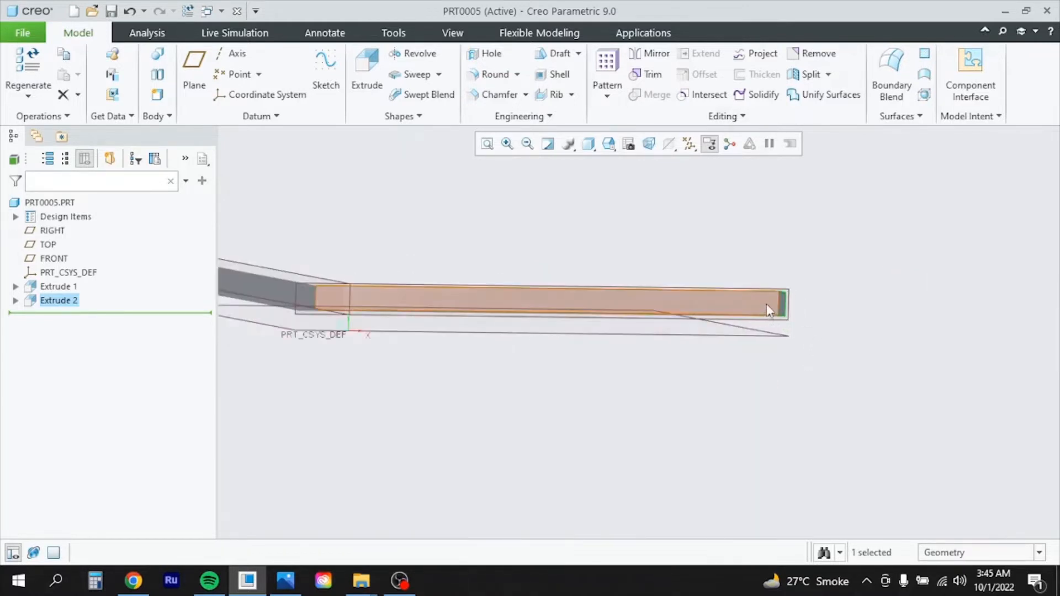
{"action": "left_click", "coordinate": [766, 304]}
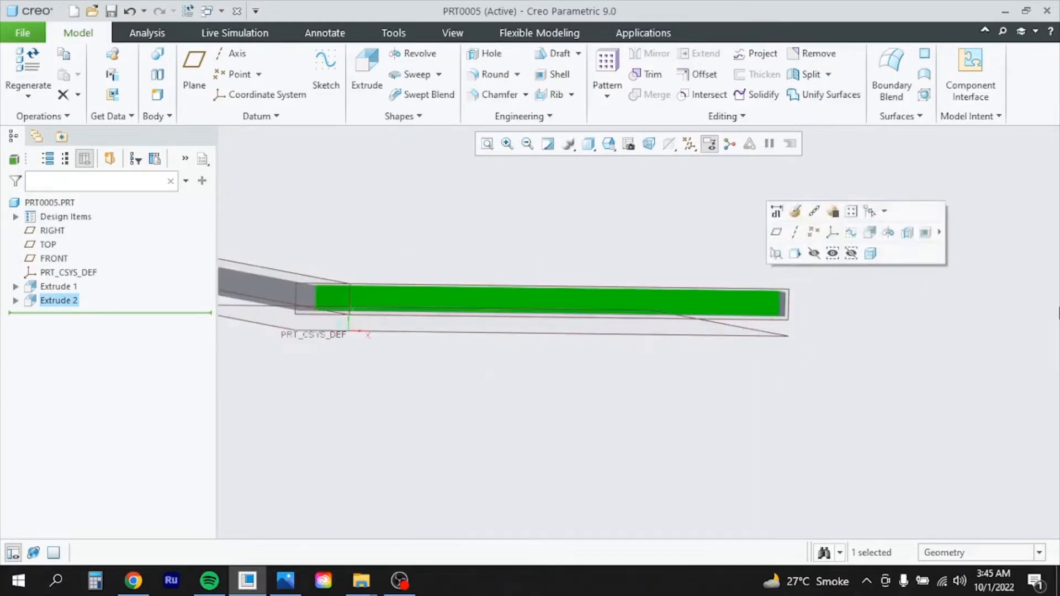
Start a new extrusion and place a 4-Sided Square from the palette at the bar's end, 100 wide
{"action": "left_click", "coordinate": [381, 74]}
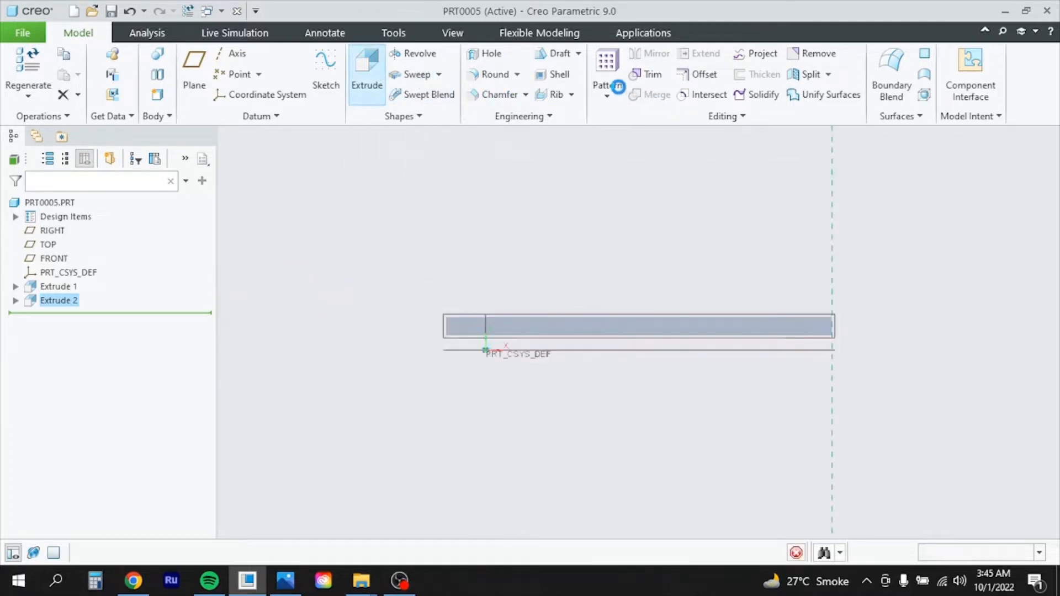
{"action": "left_click", "coordinate": [689, 69]}
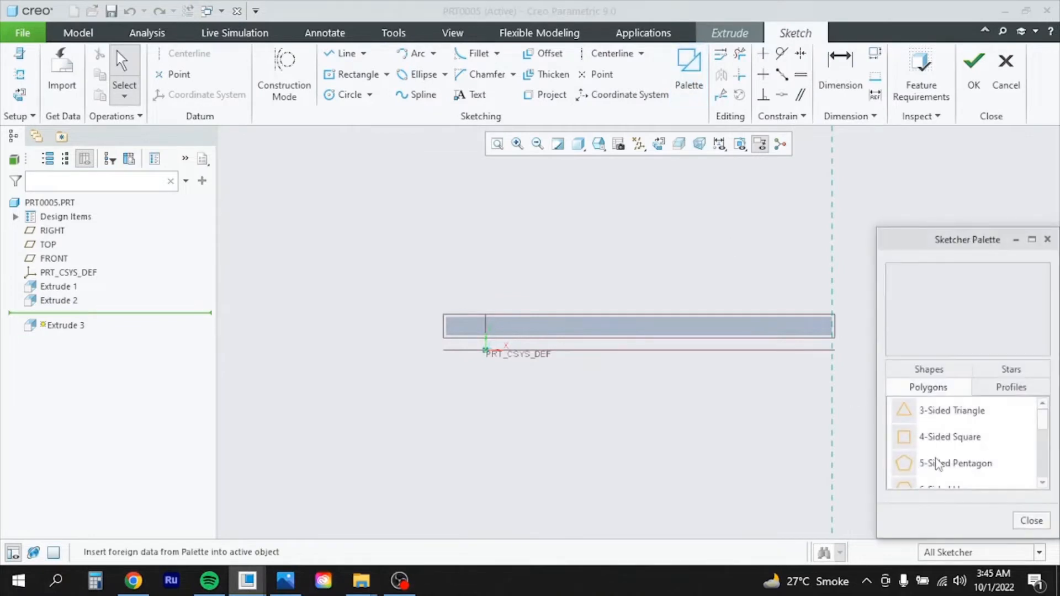
{"action": "left_click_drag", "start_coordinate": [947, 440], "coordinate": [820, 371]}
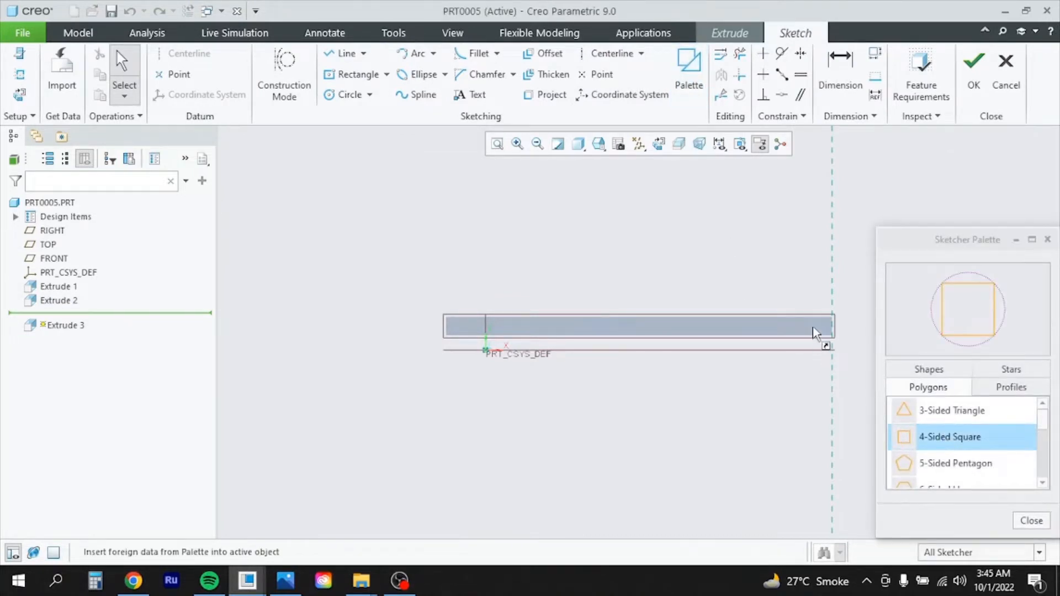
{"action": "left_click_drag", "start_coordinate": [813, 327], "coordinate": [811, 327]}
{"action": "left_click", "coordinate": [1031, 521]}
{"action": "scroll", "coordinate": [833, 340], "scroll_direction": "up", "scroll_amount": 2}
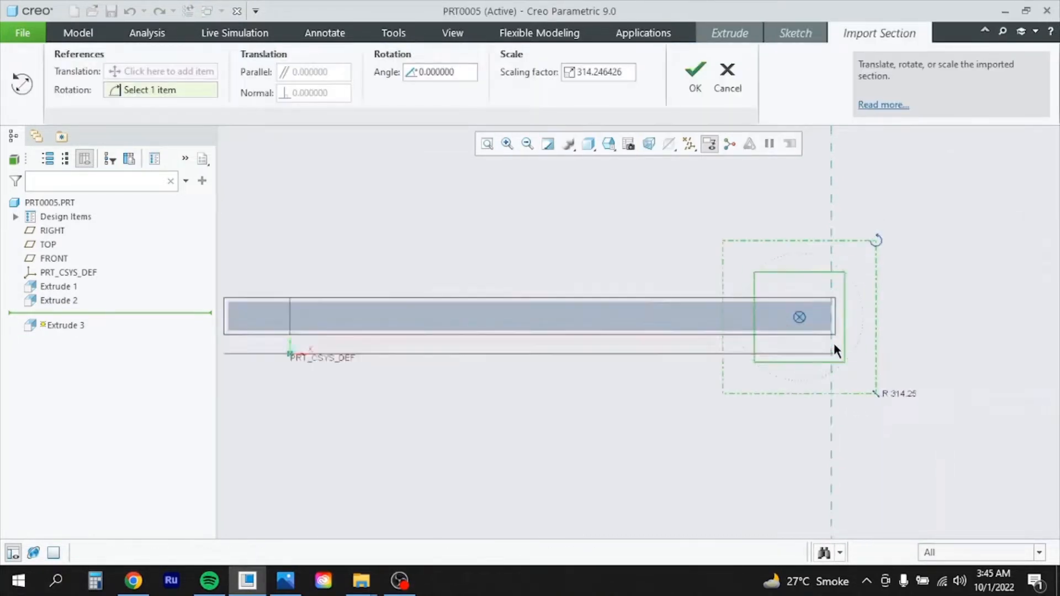
{"action": "scroll", "coordinate": [840, 346], "scroll_direction": "up", "scroll_amount": 1}
{"action": "scroll", "coordinate": [793, 350], "scroll_direction": "down", "scroll_amount": 3}
{"action": "scroll", "coordinate": [828, 310], "scroll_direction": "up", "scroll_amount": 3}
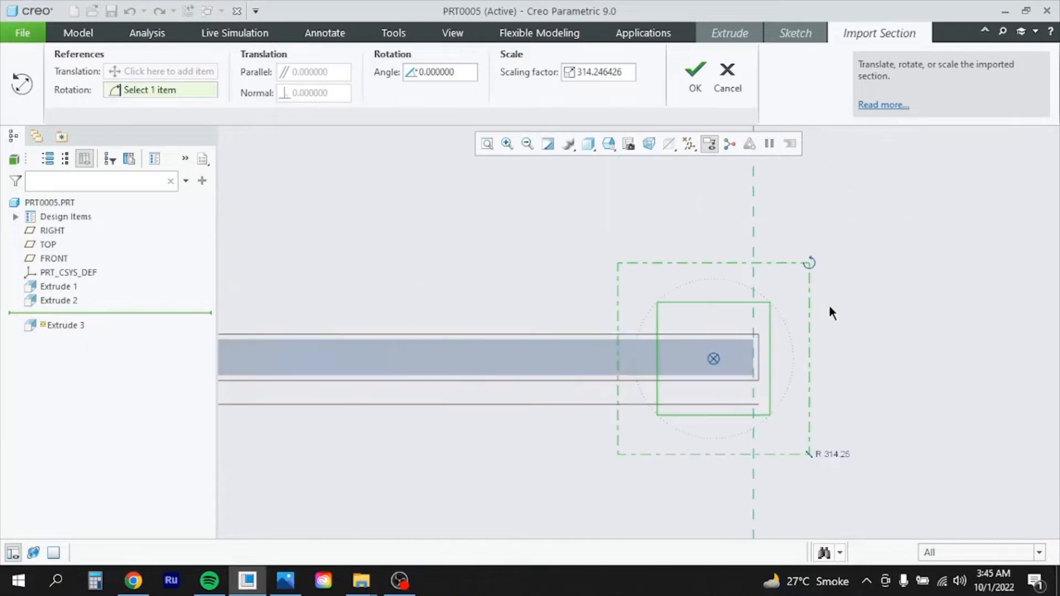
{"action": "left_click", "coordinate": [697, 78]}
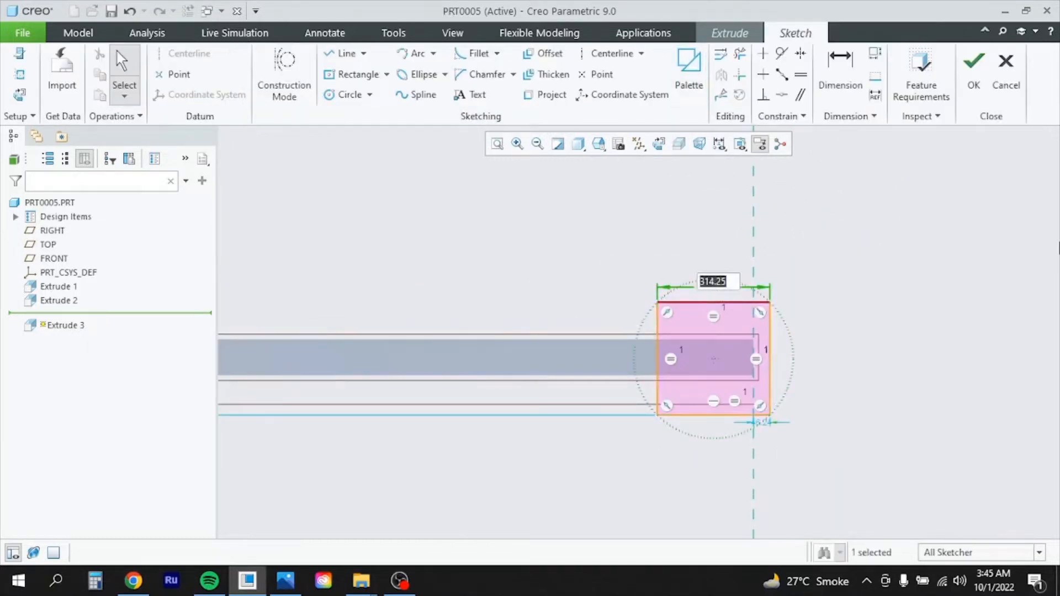
{"action": "type", "text": "100"}
{"action": "key", "text": "Return"}
Dimension the square's top edge to the bar's top edge and its right edge to the vertical centreline, both 0, and finish the sketch
{"action": "scroll", "coordinate": [836, 428], "scroll_direction": "down", "scroll_amount": 5}
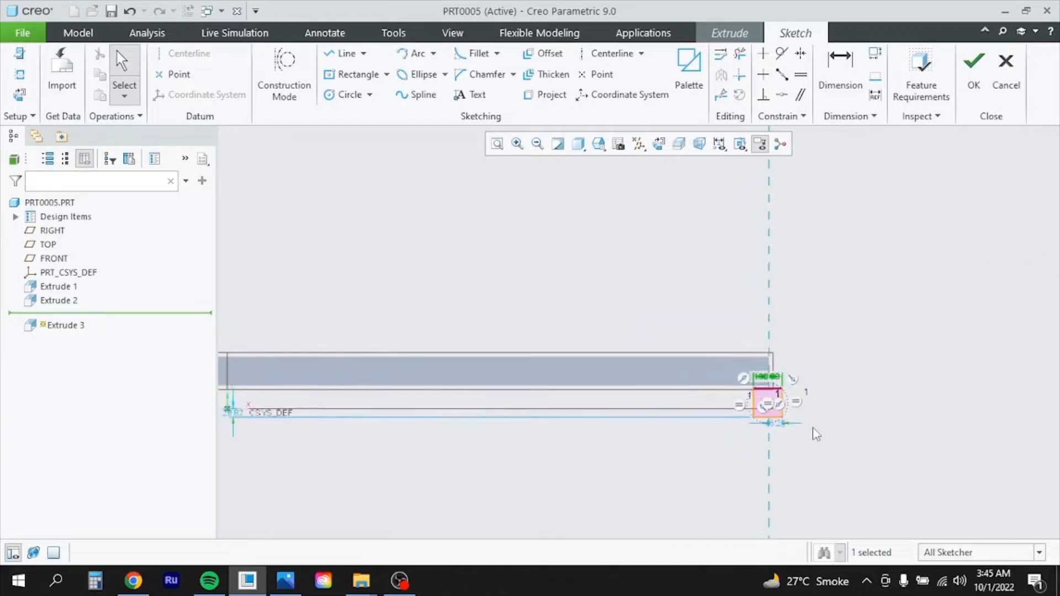
{"action": "scroll", "coordinate": [710, 435], "scroll_direction": "up", "scroll_amount": 1}
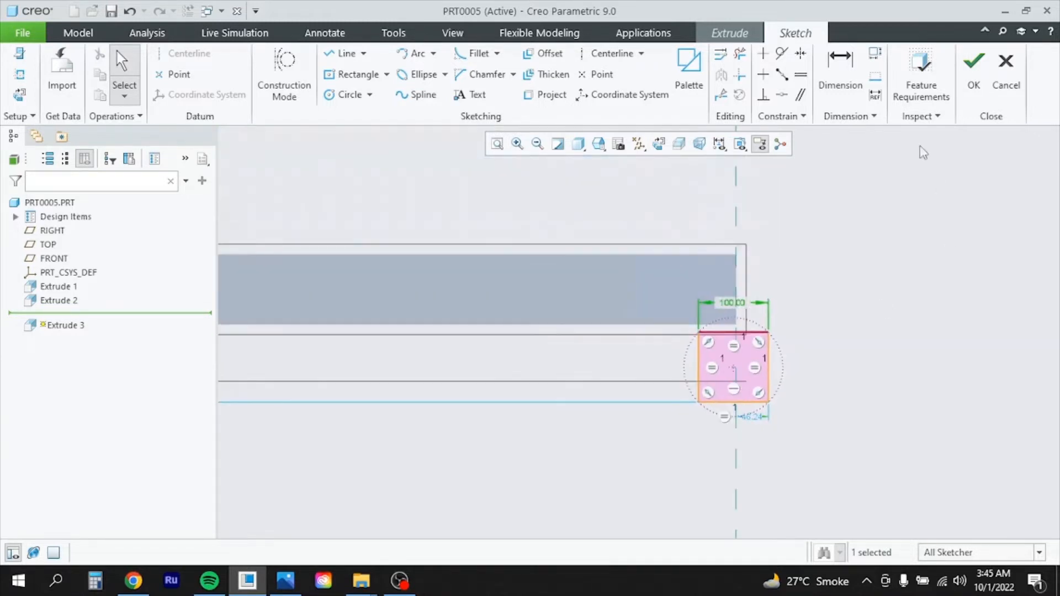
{"action": "left_click", "coordinate": [840, 71]}
{"action": "left_click", "coordinate": [718, 255]}
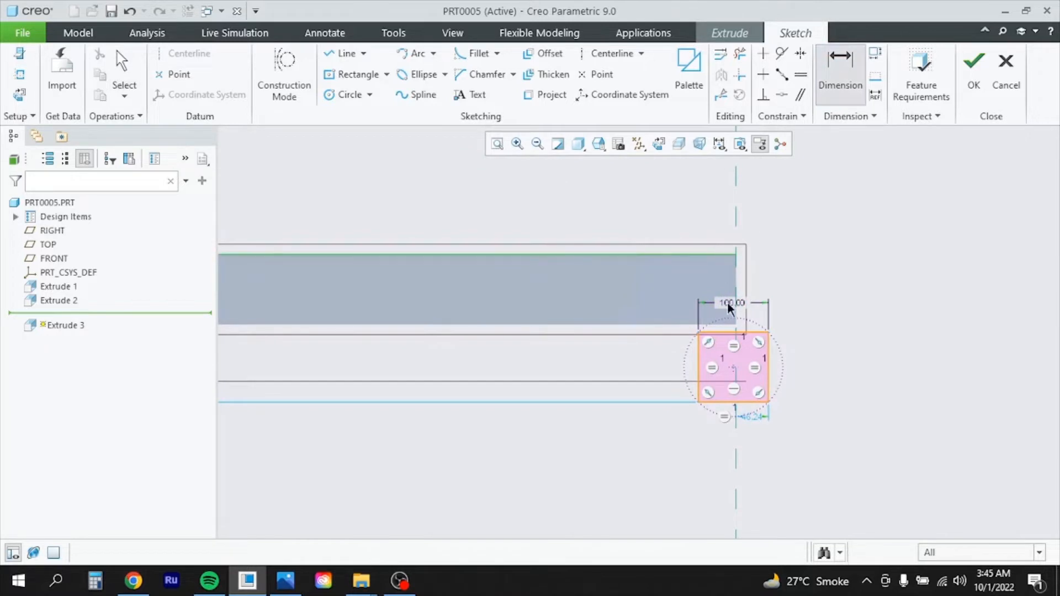
{"action": "left_click", "coordinate": [723, 331]}
{"action": "scroll", "coordinate": [806, 298], "scroll_direction": "up", "scroll_amount": 1}
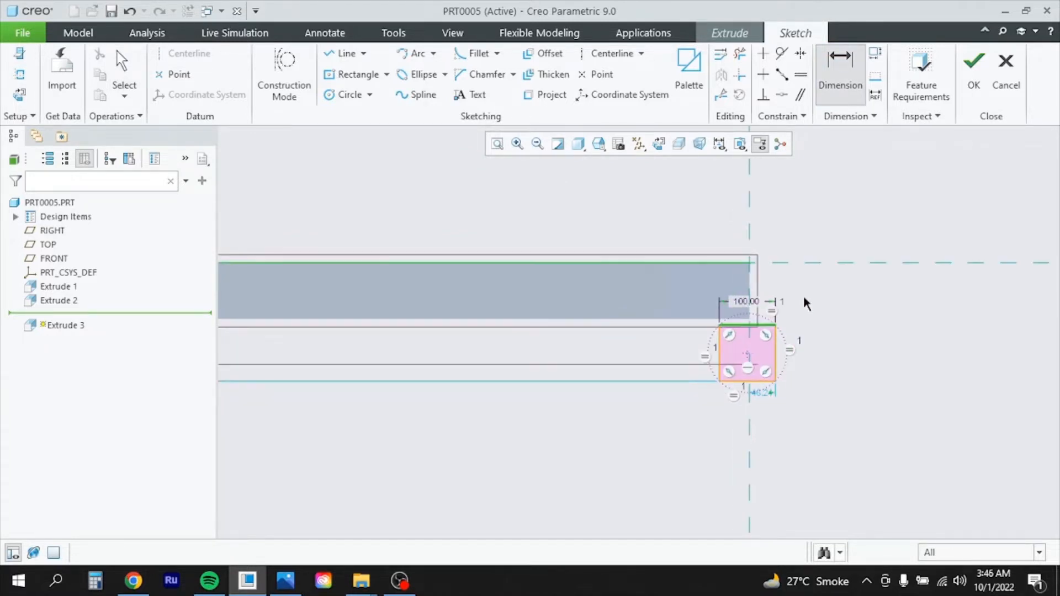
{"action": "middle_click", "coordinate": [803, 294]}
{"action": "type", "text": "0"}
{"action": "key", "text": "Return"}
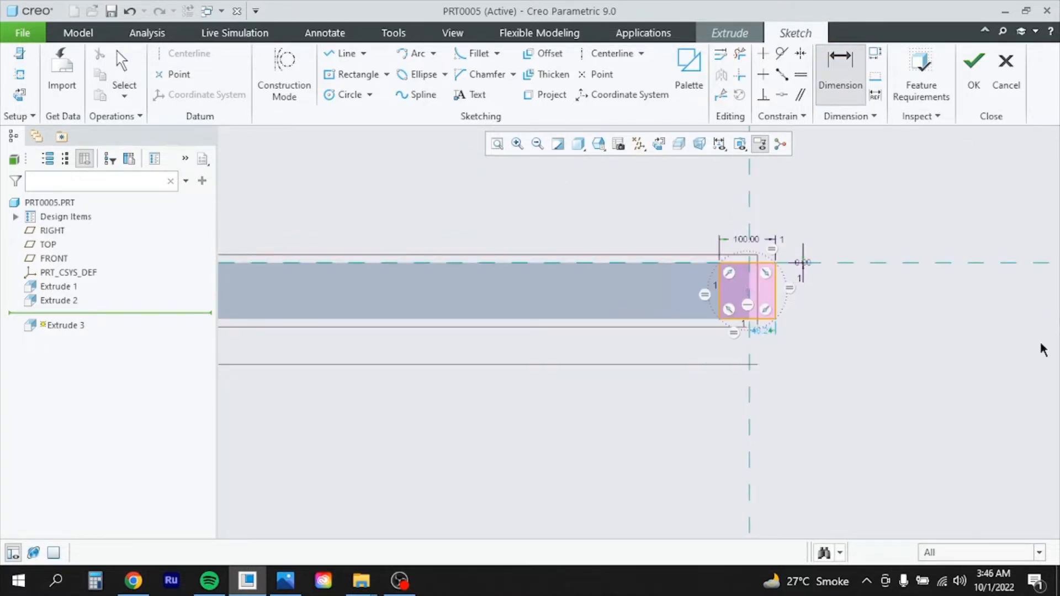
{"action": "left_click", "coordinate": [750, 302]}
{"action": "left_click", "coordinate": [776, 298]}
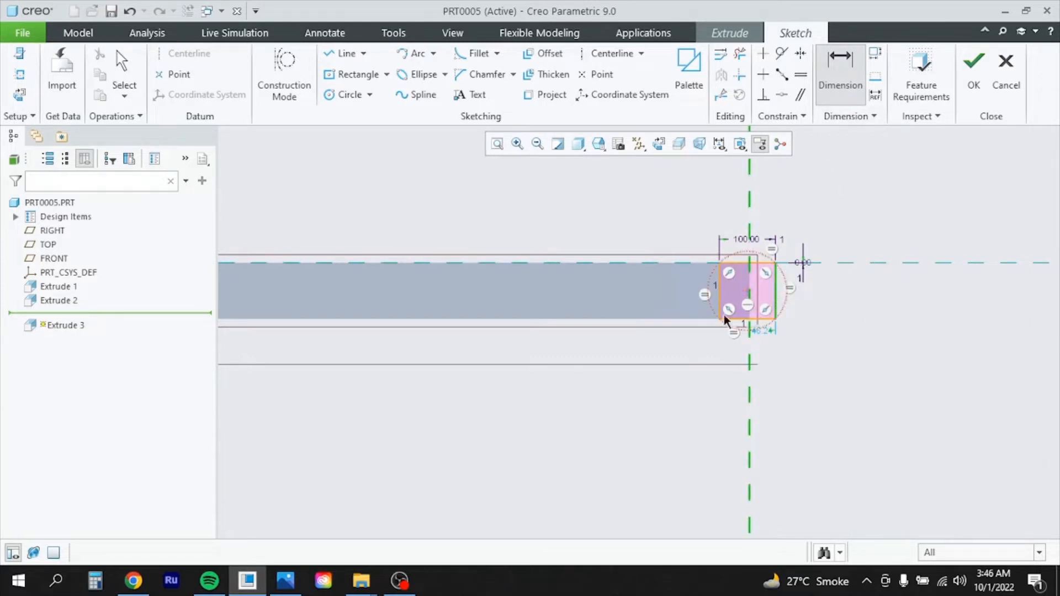
{"action": "middle_click", "coordinate": [768, 367]}
{"action": "type", "text": "0"}
{"action": "key", "text": "Return"}
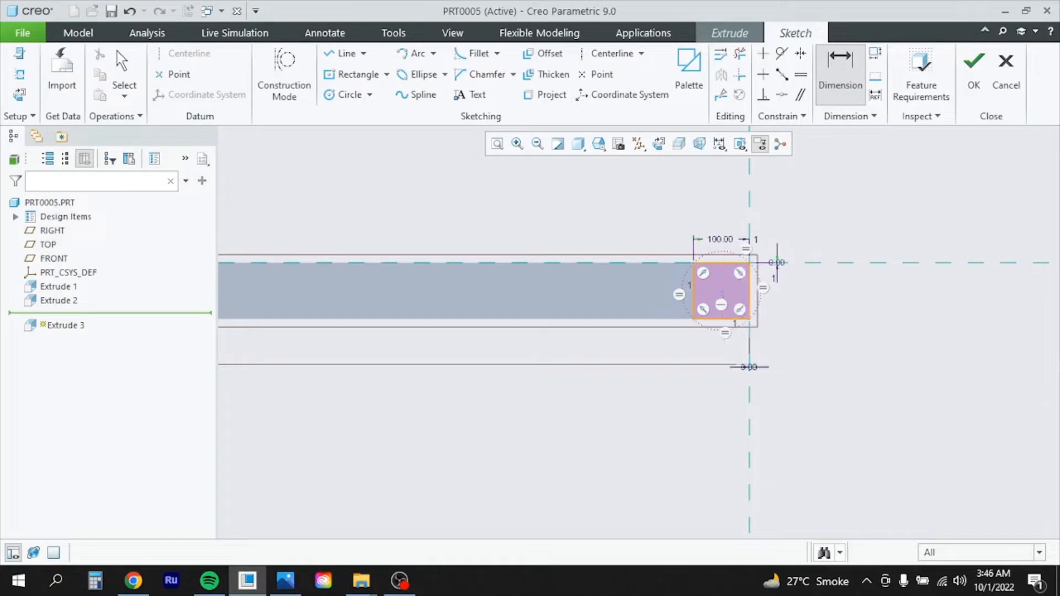
{"action": "left_click", "coordinate": [975, 72]}
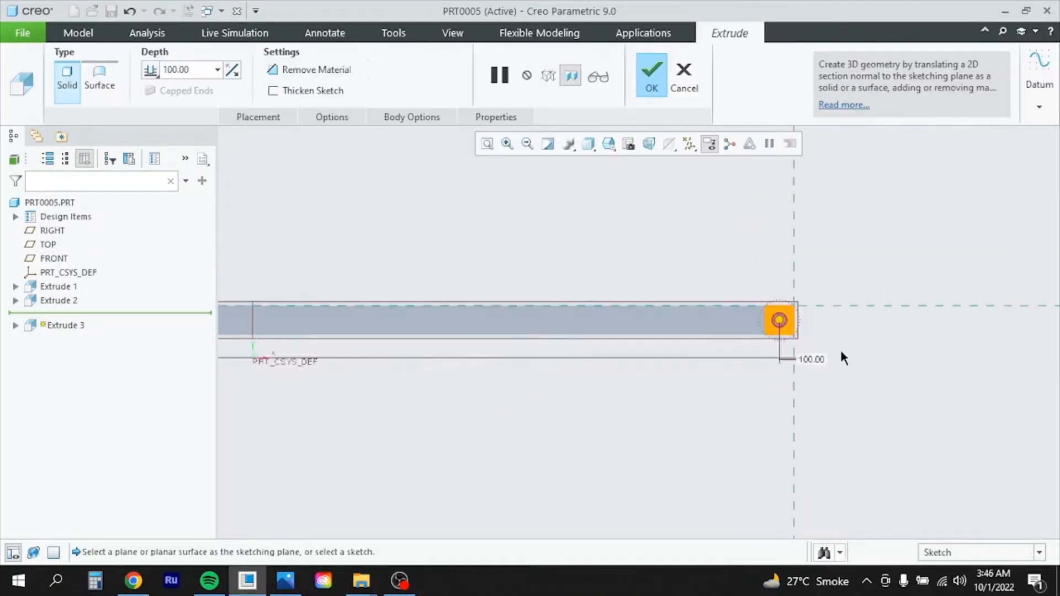
Set the extrusion depth to 2000 and complete Extrude 3
{"action": "double_click", "coordinate": [201, 71]}
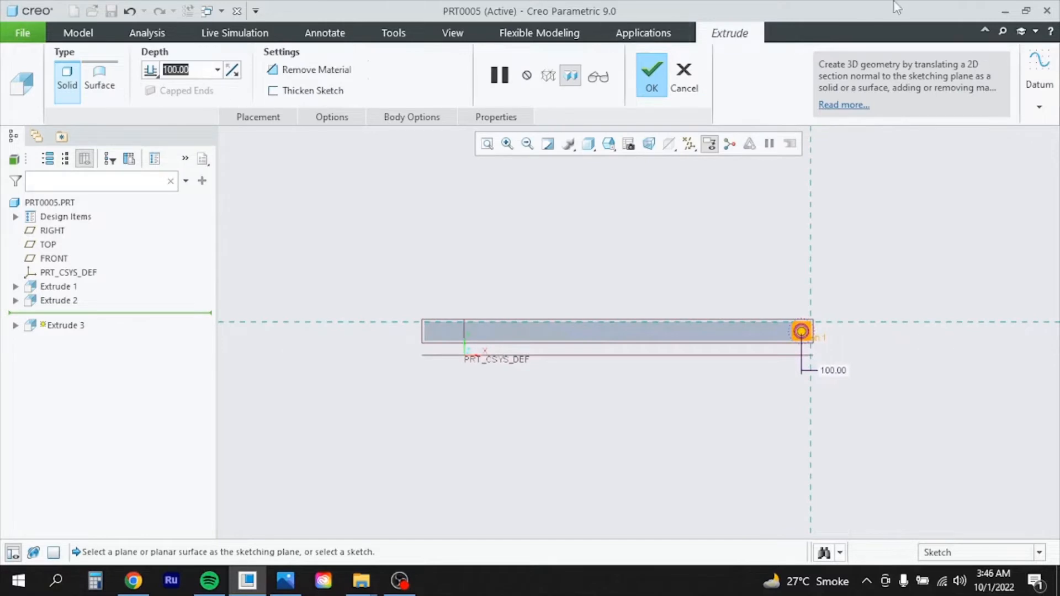
{"action": "type", "text": "2000"}
{"action": "key", "text": "Return"}
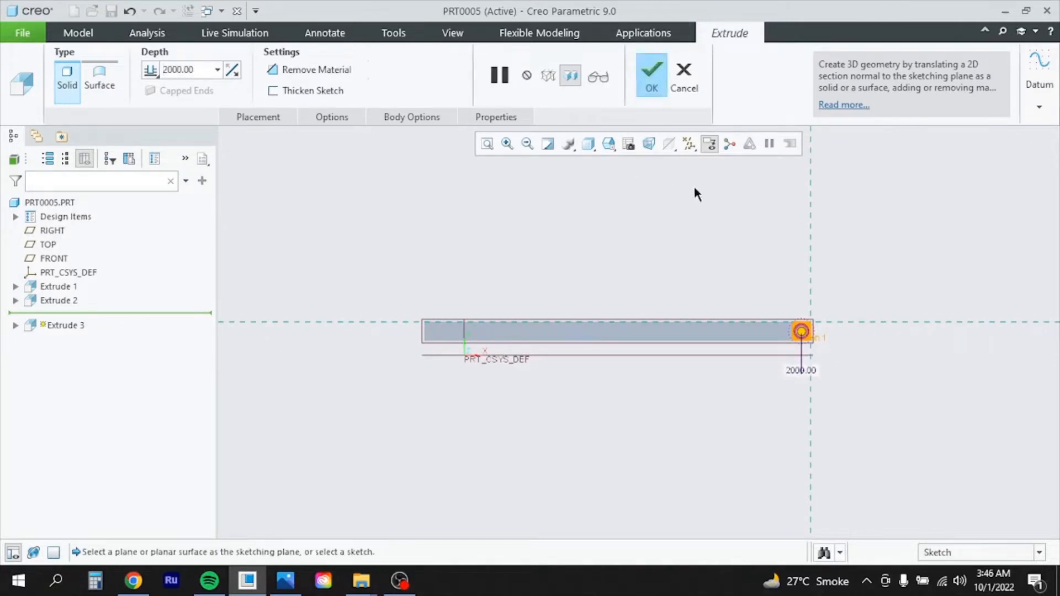
{"action": "left_click", "coordinate": [651, 82]}
Orbit to an angled view and select the face for the next sketch
{"action": "mouse_move", "coordinate": [666, 214]}
{"action": "middle_mouse_down"}
{"action": "mouse_move", "coordinate": [651, 324]}
{"action": "mouse_move", "coordinate": [683, 332]}
{"action": "mouse_move", "coordinate": [684, 383]}
{"action": "mouse_move", "coordinate": [705, 310]}
{"action": "mouse_move", "coordinate": [734, 315]}
{"action": "middle_mouse_up"}
{"action": "scroll", "coordinate": [651, 326], "scroll_direction": "down", "scroll_amount": 2}
{"action": "scroll", "coordinate": [762, 375], "scroll_direction": "up", "scroll_amount": 5}
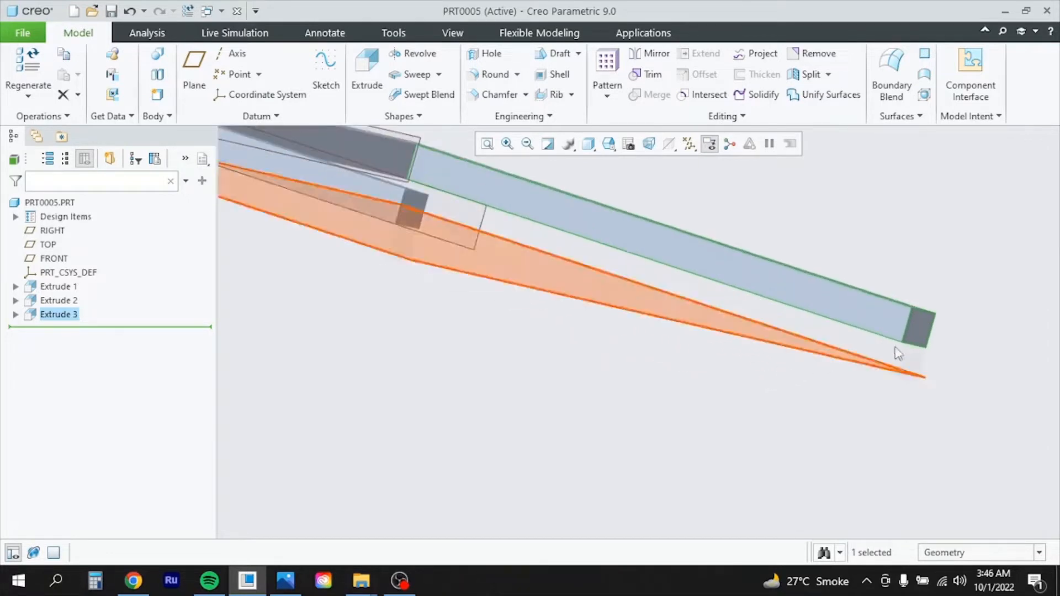
{"action": "left_click", "coordinate": [890, 324]}
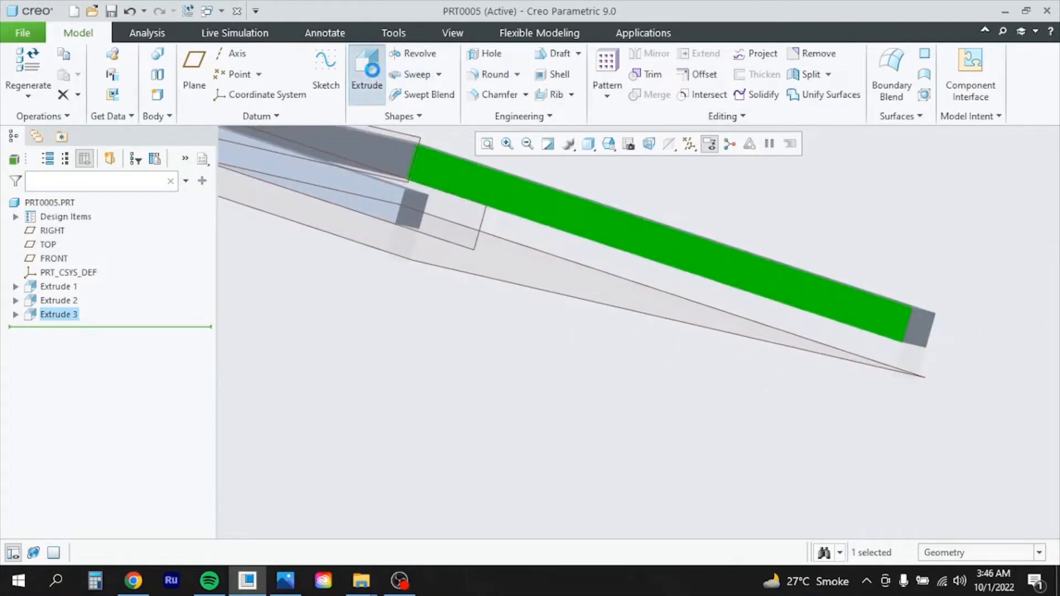
Start another extrusion and drop a 4-Sided Square at the bar's right end, 100 wide
{"action": "left_click", "coordinate": [366, 74]}
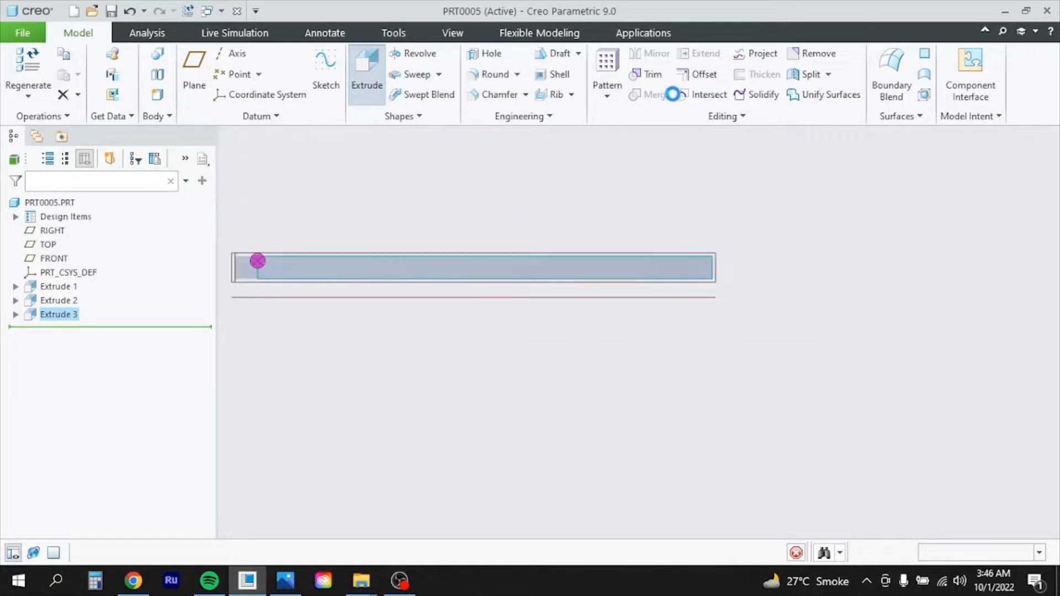
{"action": "left_click", "coordinate": [691, 92]}
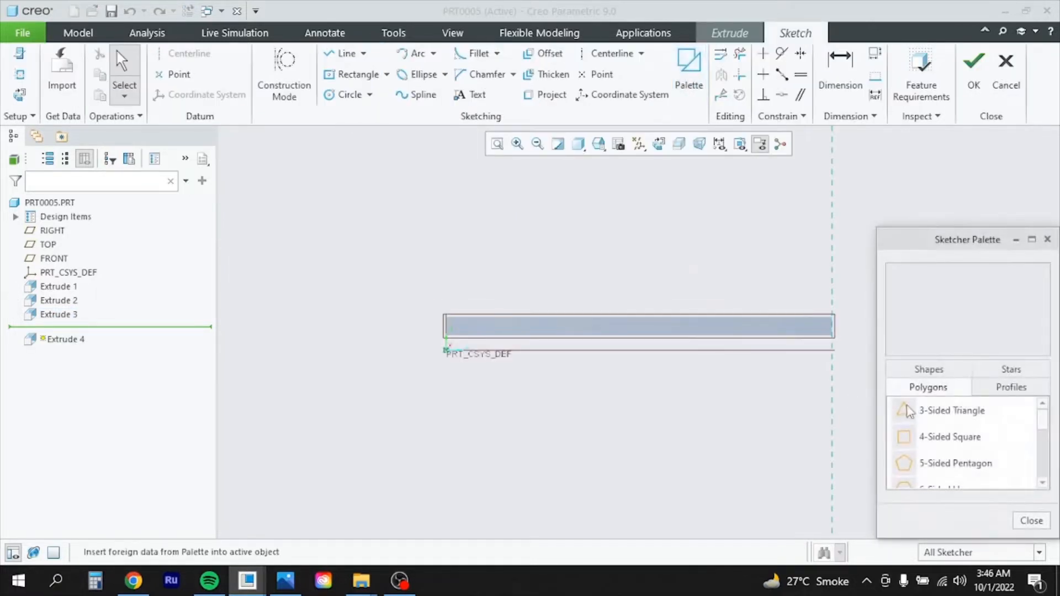
{"action": "left_click_drag", "start_coordinate": [957, 442], "coordinate": [835, 373]}
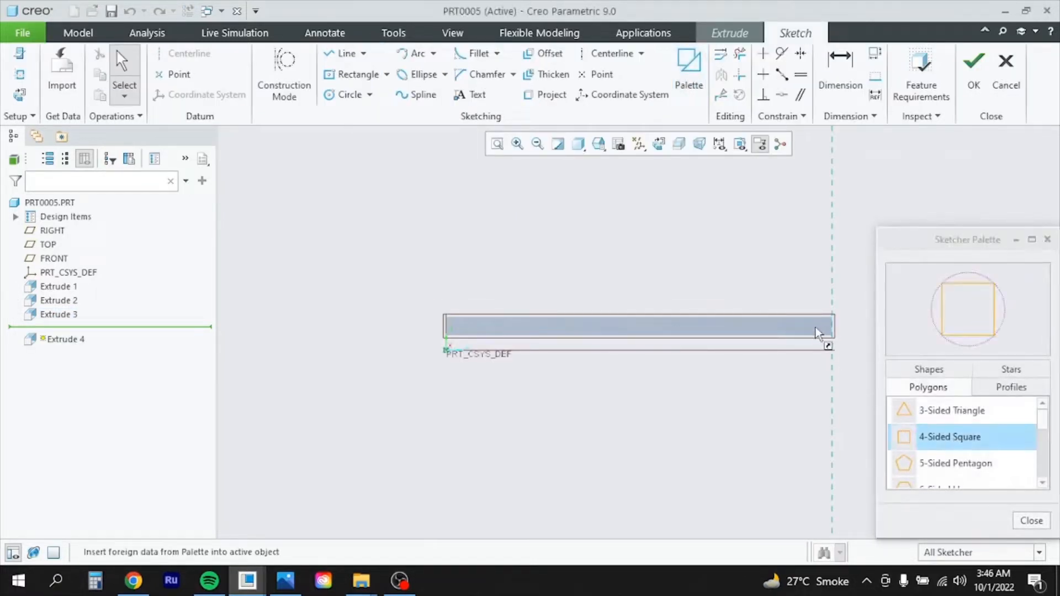
{"action": "left_click_drag", "start_coordinate": [816, 328], "coordinate": [815, 327]}
{"action": "left_click", "coordinate": [1033, 519]}
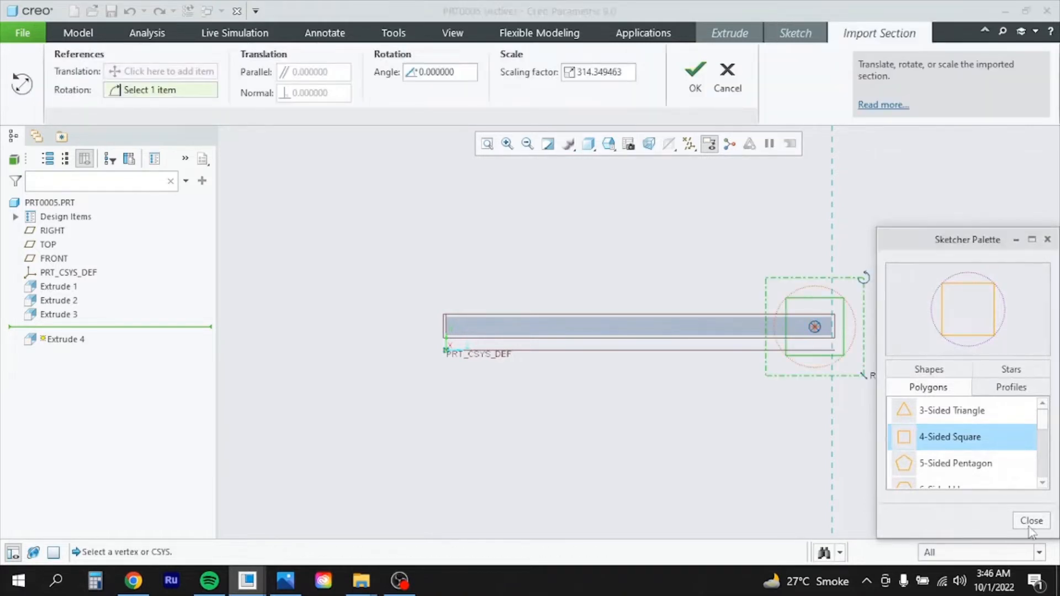
{"action": "left_click", "coordinate": [695, 77]}
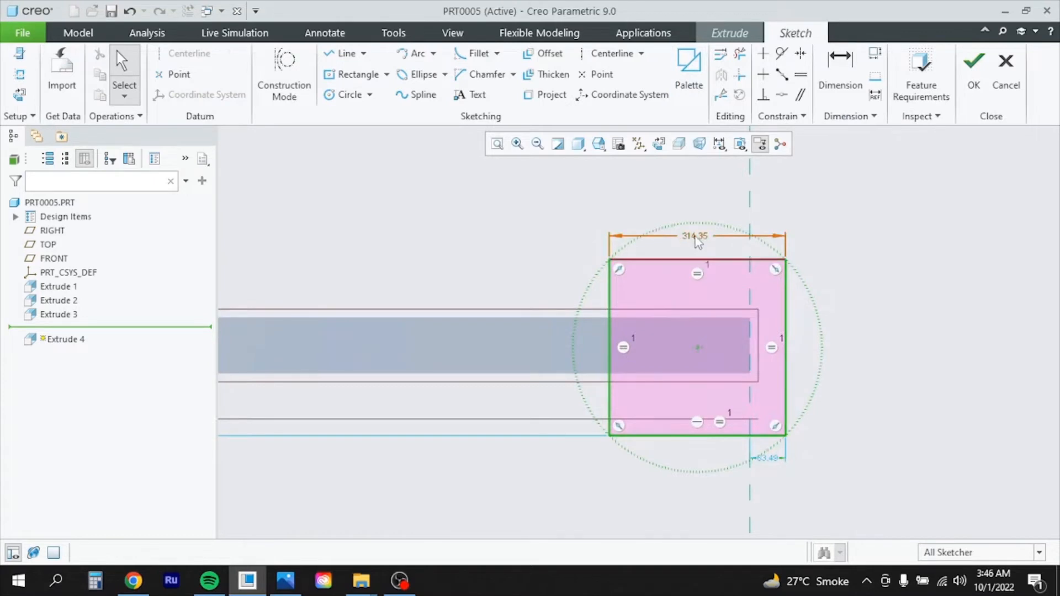
{"action": "double_click", "coordinate": [696, 237]}
{"action": "type", "text": "1"}
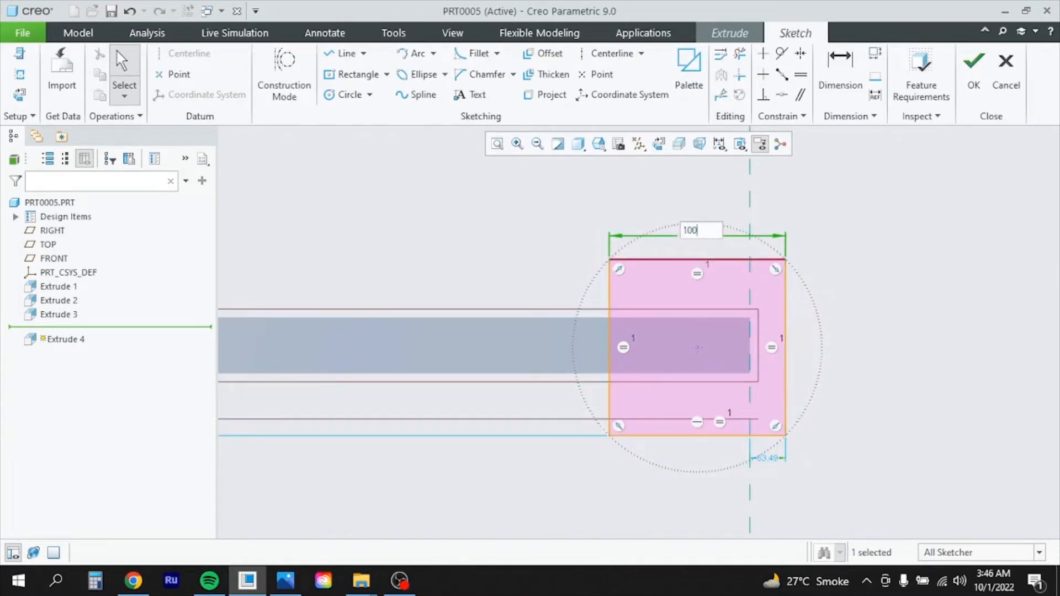
{"action": "type", "text": "00"}
{"action": "key", "text": "Return"}
Dimension the square's top edge and its offset from the vertical centreline to 0, then finish the sketch
{"action": "scroll", "coordinate": [797, 435], "scroll_direction": "down", "scroll_amount": 6}
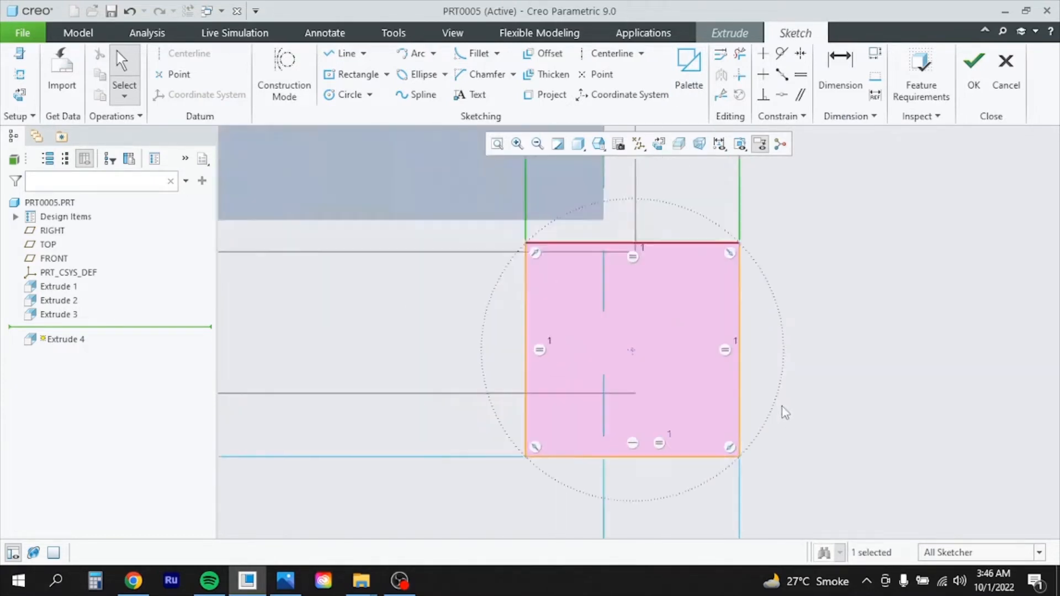
{"action": "scroll", "coordinate": [784, 409], "scroll_direction": "up", "scroll_amount": 4}
{"action": "left_click", "coordinate": [843, 71]}
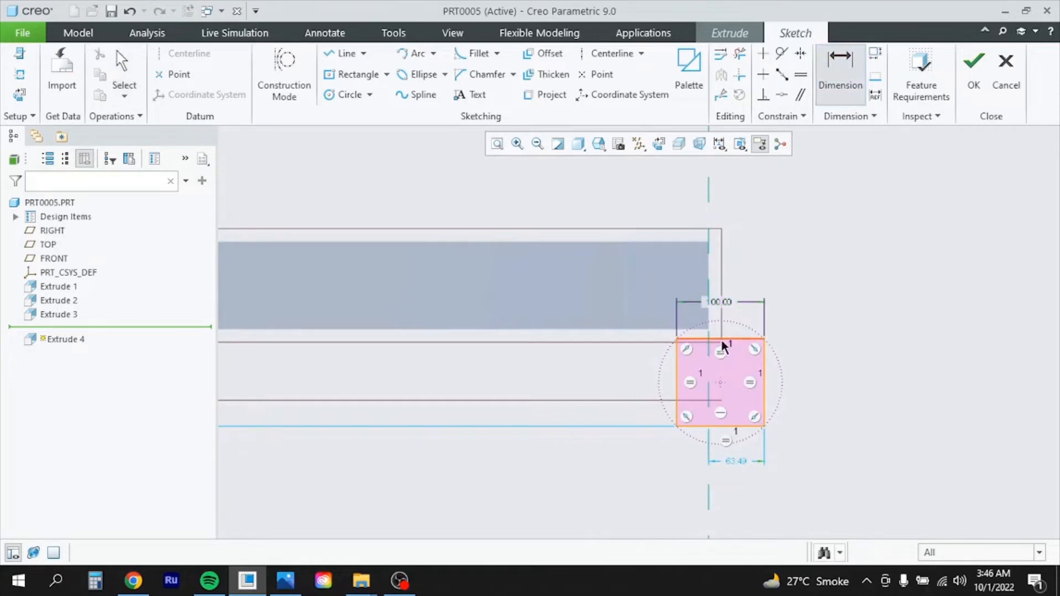
{"action": "left_click", "coordinate": [670, 242]}
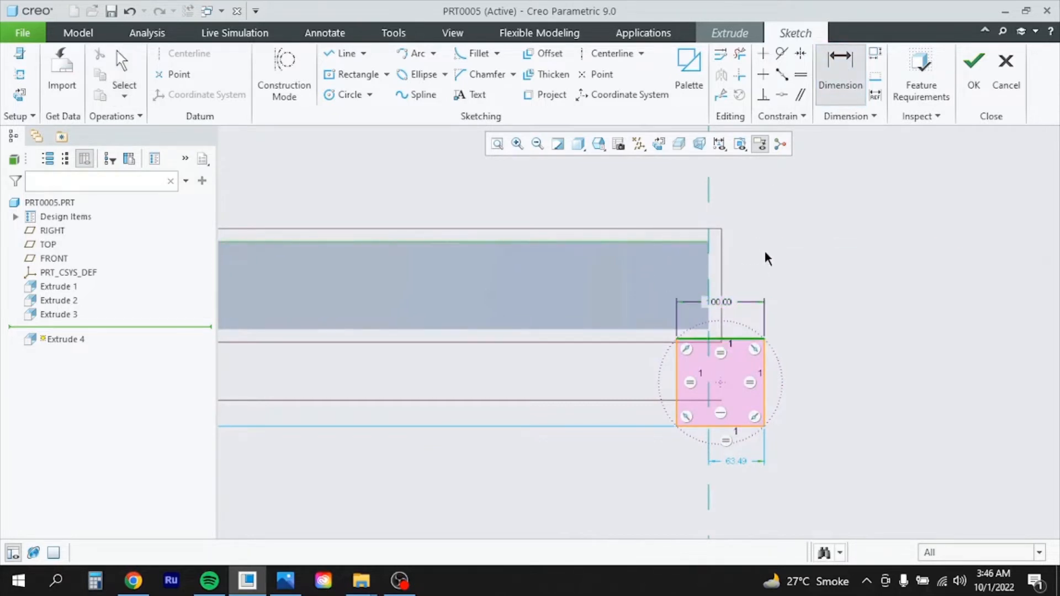
{"action": "middle_click", "coordinate": [829, 289]}
{"action": "type", "text": "0"}
{"action": "key", "text": "Return"}
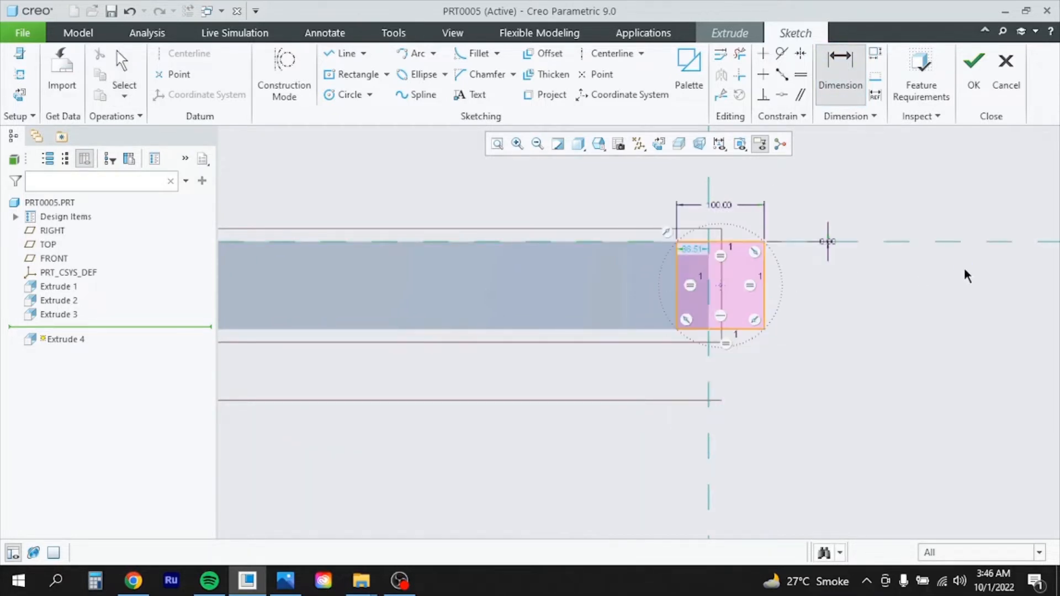
{"action": "left_click", "coordinate": [763, 280]}
{"action": "left_click", "coordinate": [710, 292]}
{"action": "middle_click", "coordinate": [734, 392]}
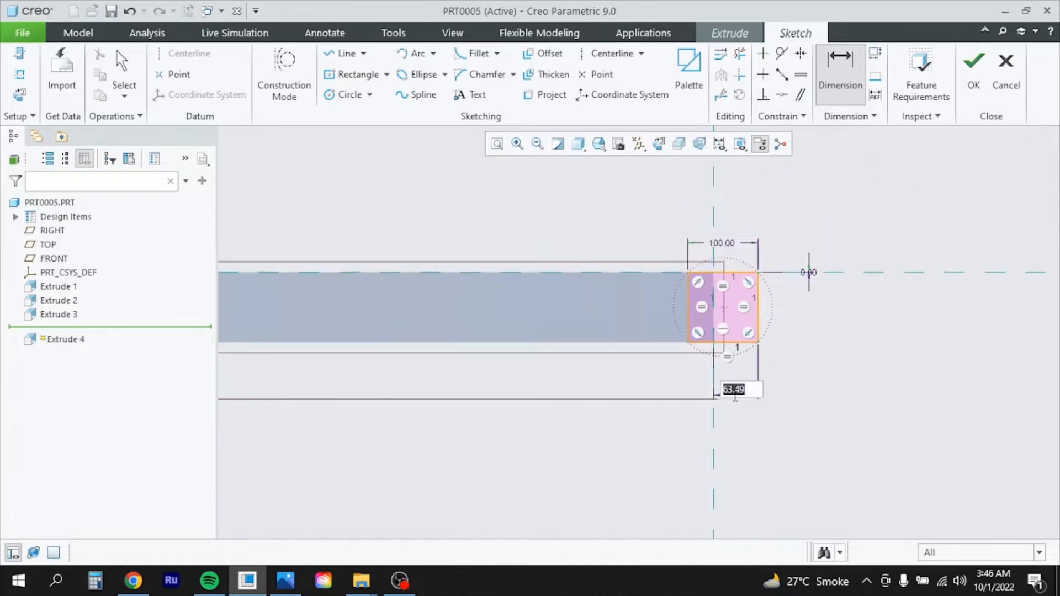
{"action": "type", "text": "0"}
{"action": "key", "text": "Return"}
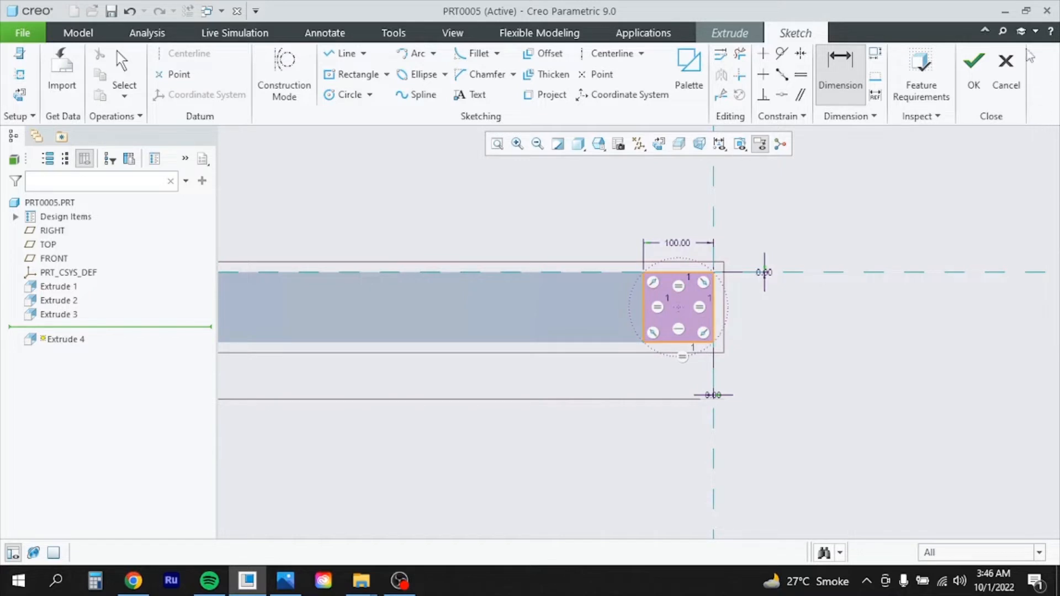
{"action": "left_click", "coordinate": [974, 69]}
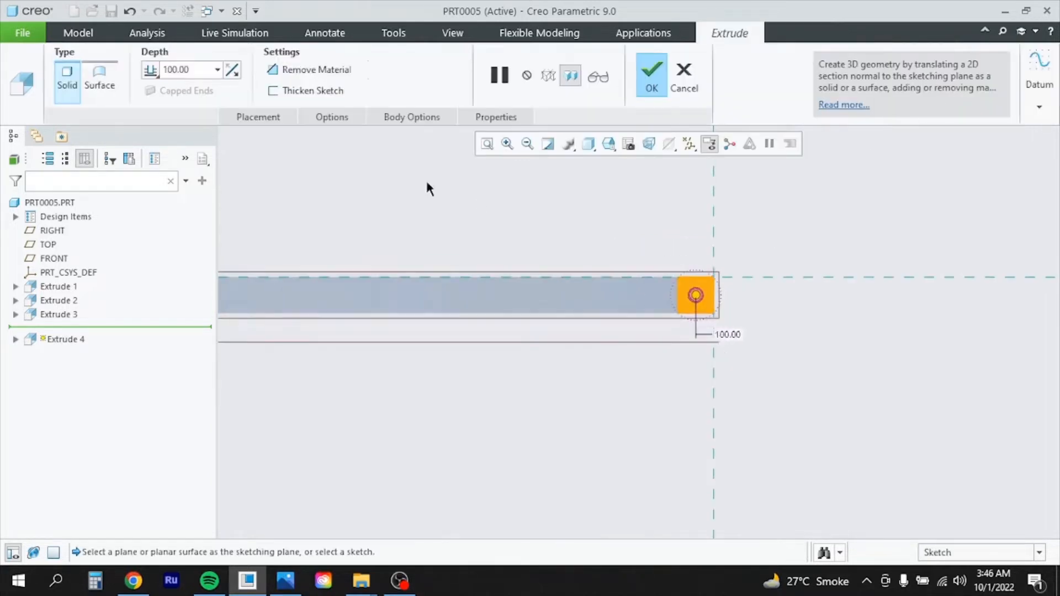
Extrude the square section 2000 deep to complete Extrude 4
{"action": "type", "text": "20"}
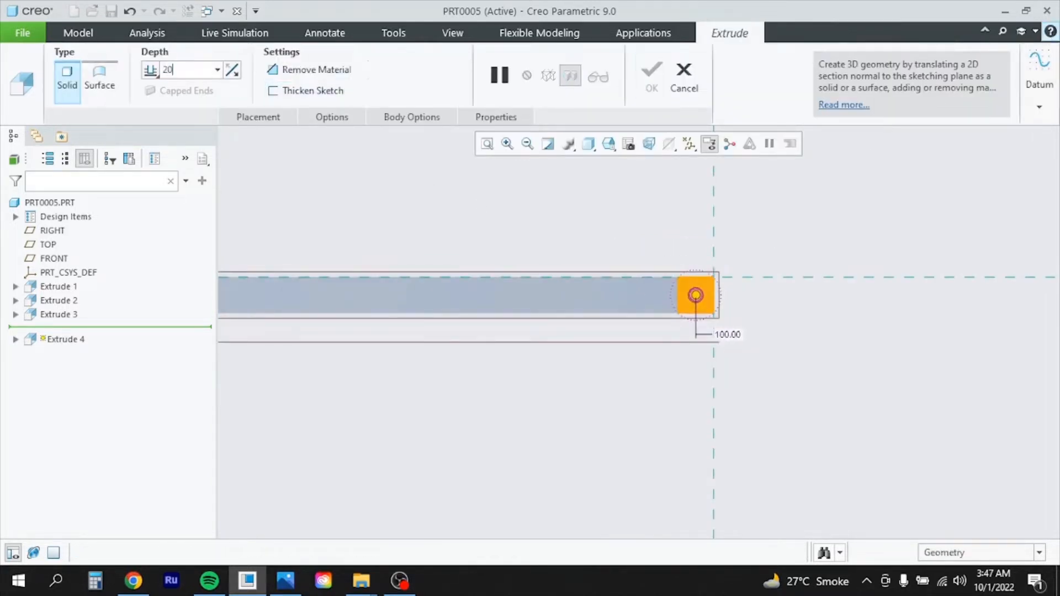
{"action": "key", "text": "Return"}
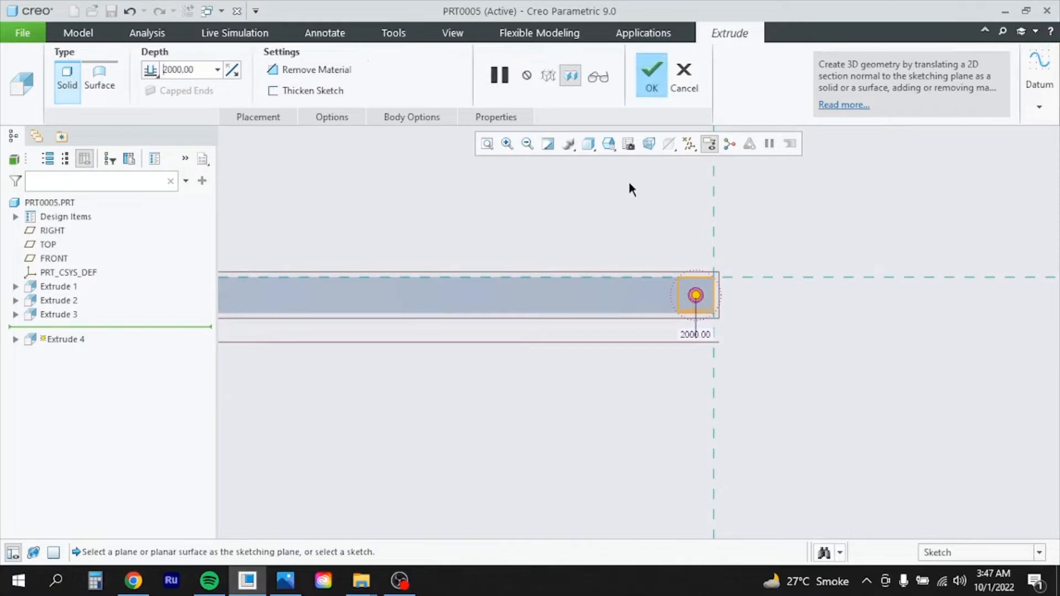
{"action": "left_click", "coordinate": [652, 88]}
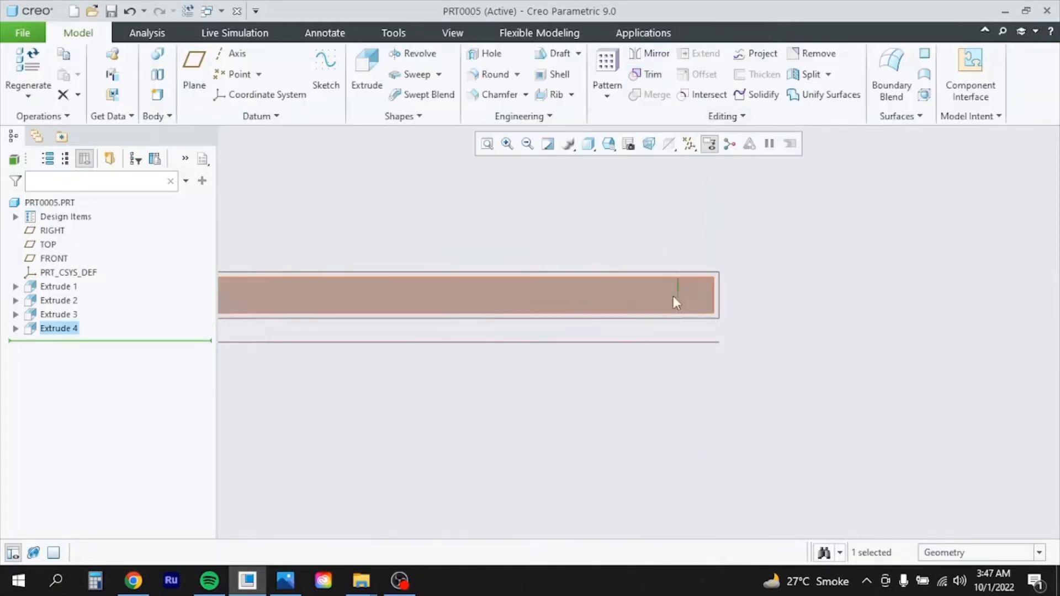
Orbit the frame to a near-front view and bring up the reference drawing in Photos
{"action": "scroll", "coordinate": [784, 289], "scroll_direction": "down", "scroll_amount": 3}
{"action": "mouse_move", "coordinate": [775, 288]}
{"action": "middle_mouse_down"}
{"action": "mouse_move", "coordinate": [762, 369]}
{"action": "mouse_move", "coordinate": [777, 346]}
{"action": "mouse_move", "coordinate": [781, 279]}
{"action": "mouse_move", "coordinate": [772, 276]}
{"action": "middle_mouse_up"}
{"action": "scroll", "coordinate": [734, 283], "scroll_direction": "up", "scroll_amount": 4}
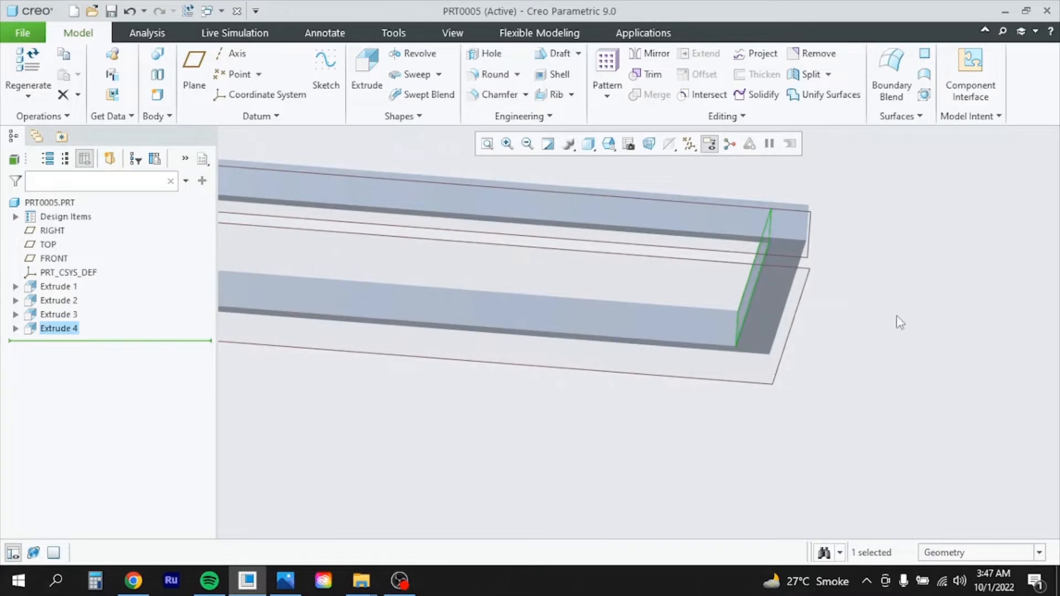
{"action": "scroll", "coordinate": [845, 334], "scroll_direction": "down", "scroll_amount": 4}
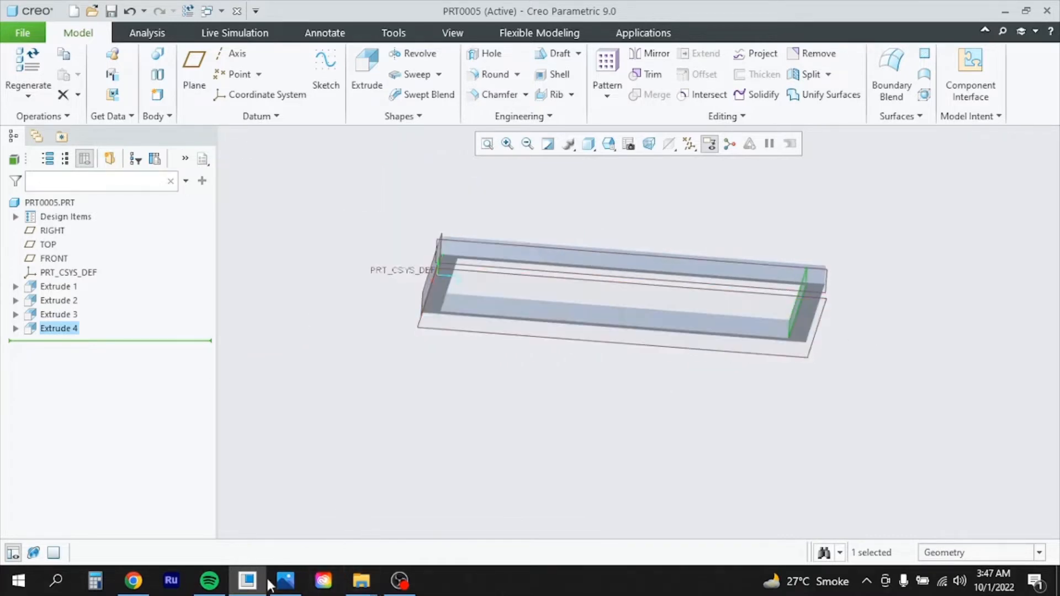
{"action": "left_click", "coordinate": [285, 585]}
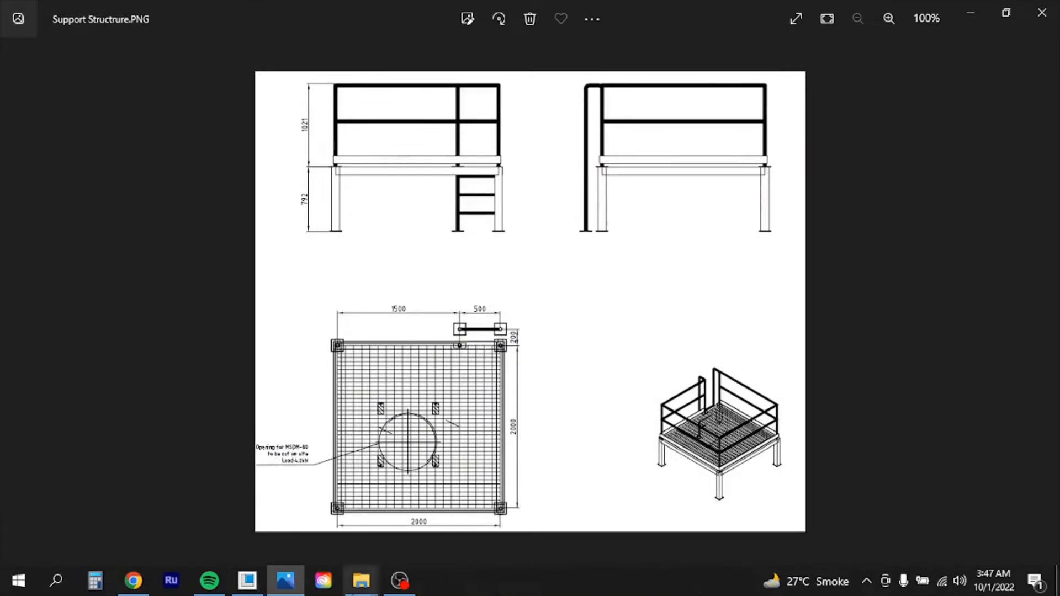
Minimize the Support Structure drawing to return to the Creo frame model
{"action": "left_click", "coordinate": [287, 578]}
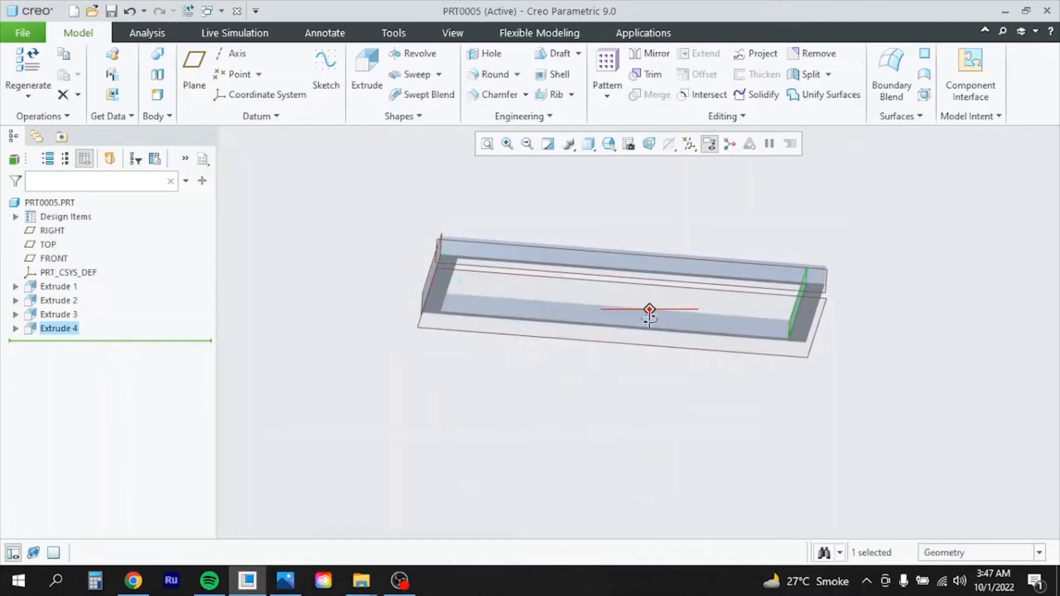
Tilt the model, select the frame's top face and start a new extrusion on it
{"action": "middle_click_drag", "start_coordinate": [650, 311], "coordinate": [649, 331]}
{"action": "scroll", "coordinate": [495, 345], "scroll_direction": "down", "scroll_amount": 3}
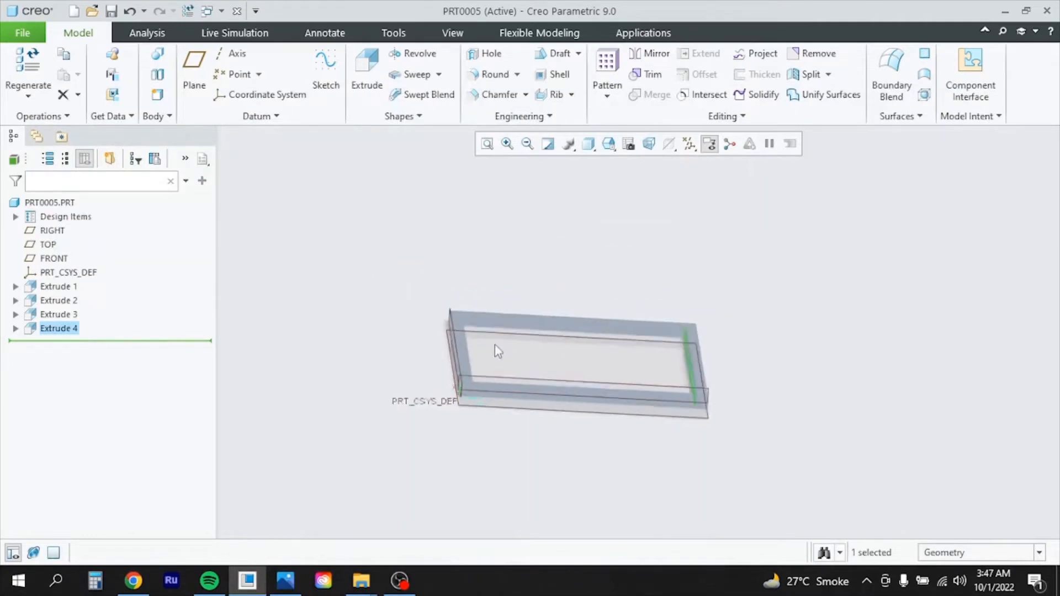
{"action": "scroll", "coordinate": [496, 359], "scroll_direction": "up", "scroll_amount": 6}
{"action": "left_click", "coordinate": [503, 324]}
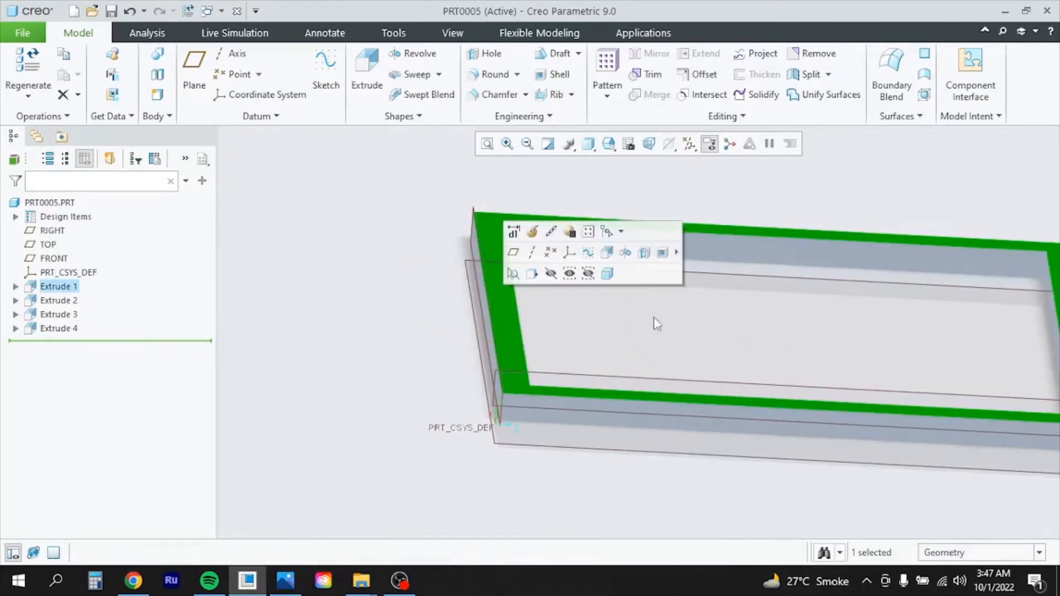
{"action": "left_click", "coordinate": [367, 71]}
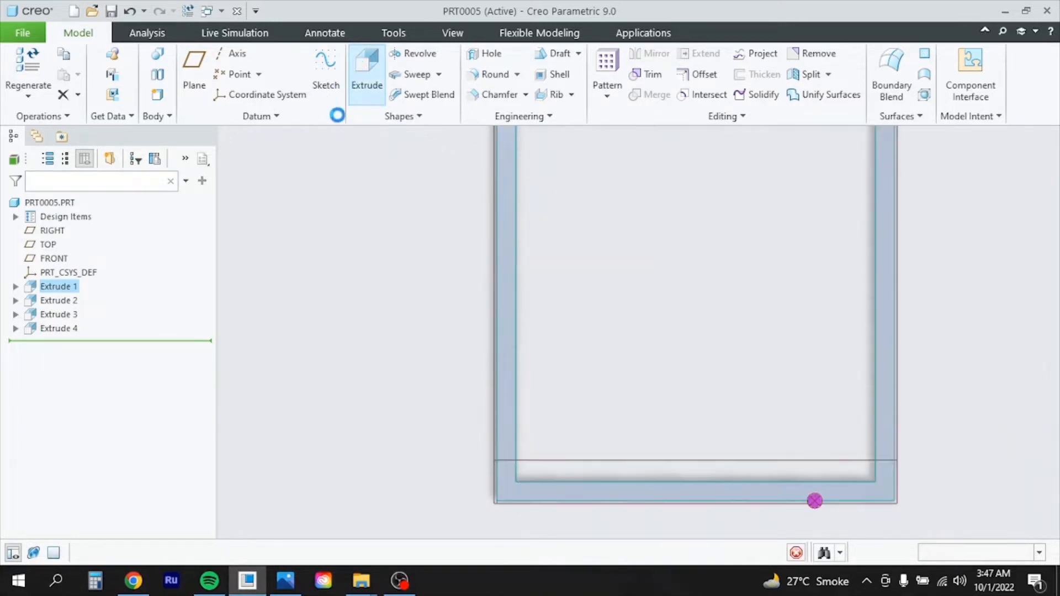
Sketch a corner rectangle over the frame's outer corners and finish the sketch
{"action": "left_click", "coordinate": [387, 75]}
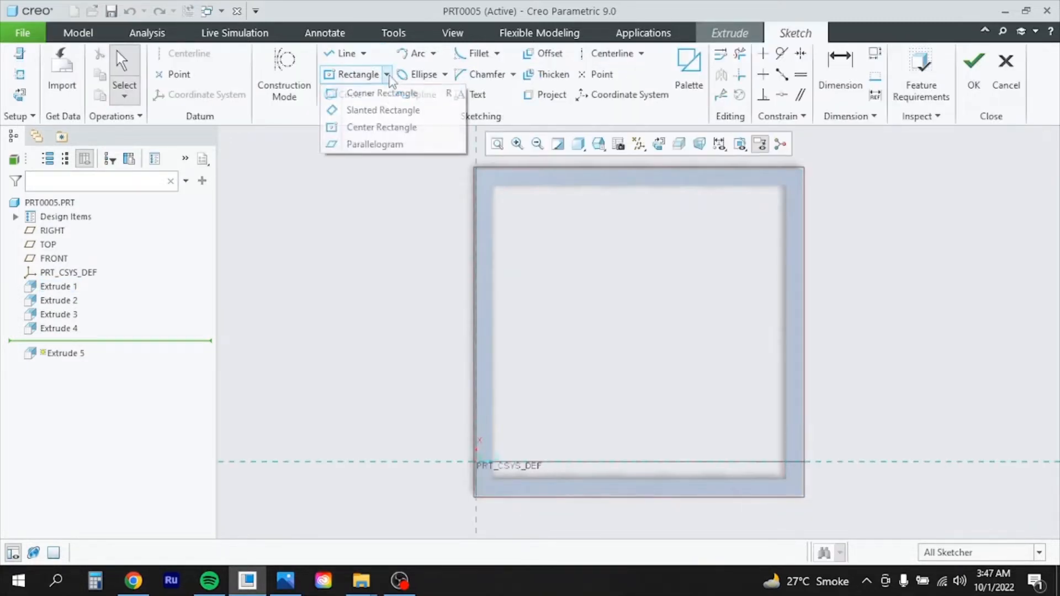
{"action": "left_click", "coordinate": [383, 94]}
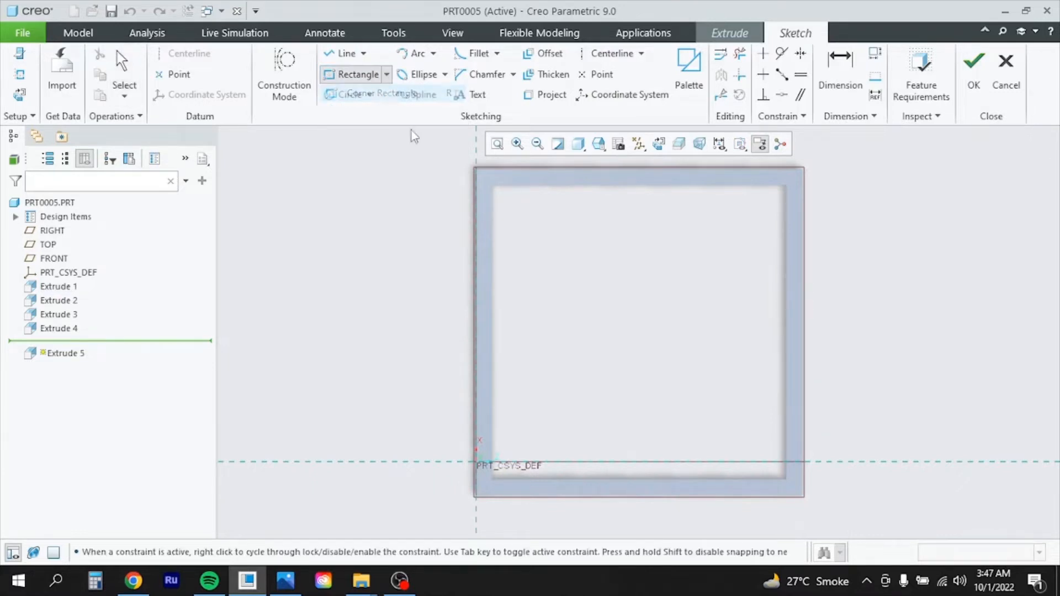
{"action": "scroll", "coordinate": [497, 177], "scroll_direction": "down", "scroll_amount": 3}
{"action": "scroll", "coordinate": [492, 176], "scroll_direction": "up", "scroll_amount": 6}
{"action": "scroll", "coordinate": [442, 174], "scroll_direction": "up", "scroll_amount": 3}
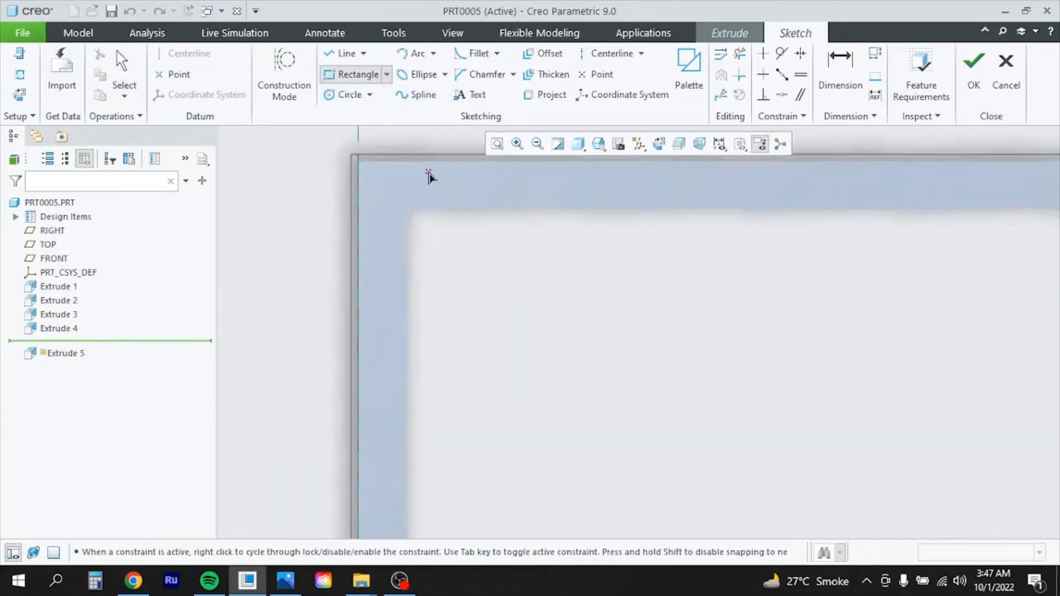
{"action": "scroll", "coordinate": [327, 167], "scroll_direction": "down", "scroll_amount": 6}
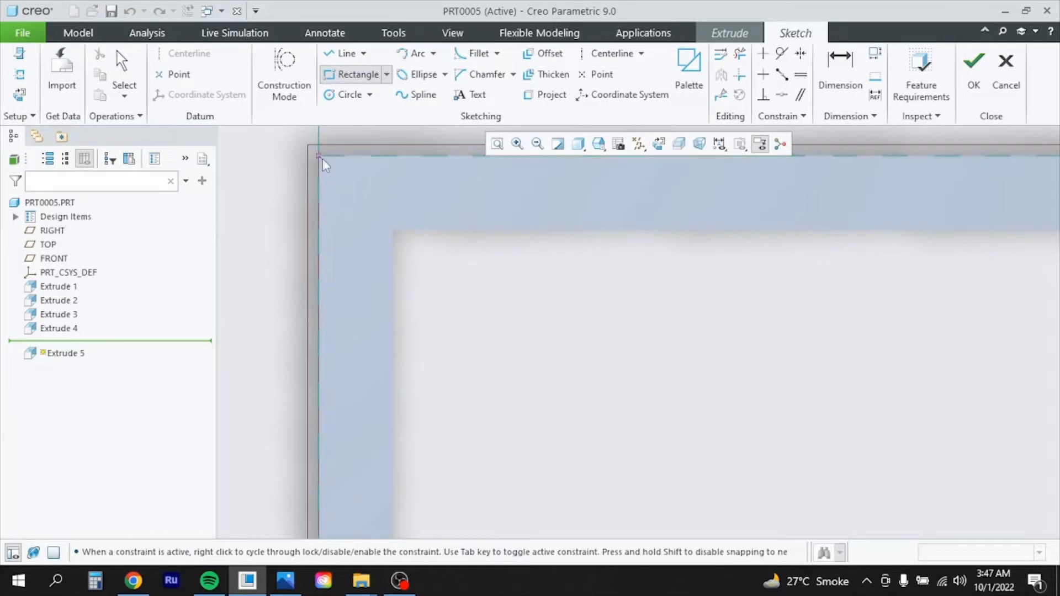
{"action": "scroll", "coordinate": [426, 313], "scroll_direction": "up", "scroll_amount": 8}
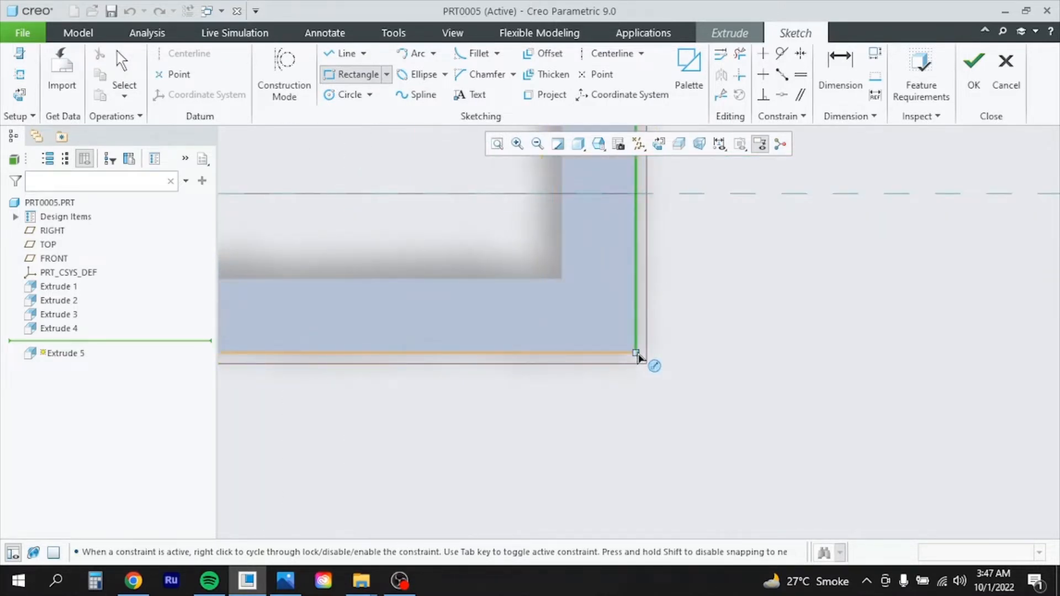
{"action": "scroll", "coordinate": [632, 358], "scroll_direction": "down", "scroll_amount": 6}
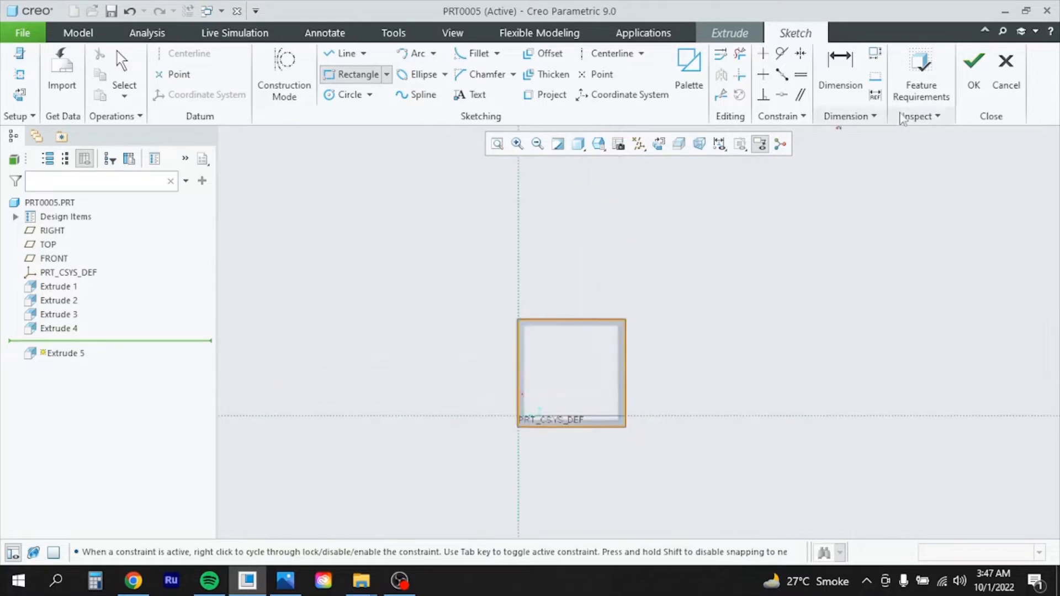
{"action": "left_click", "coordinate": [974, 71]}
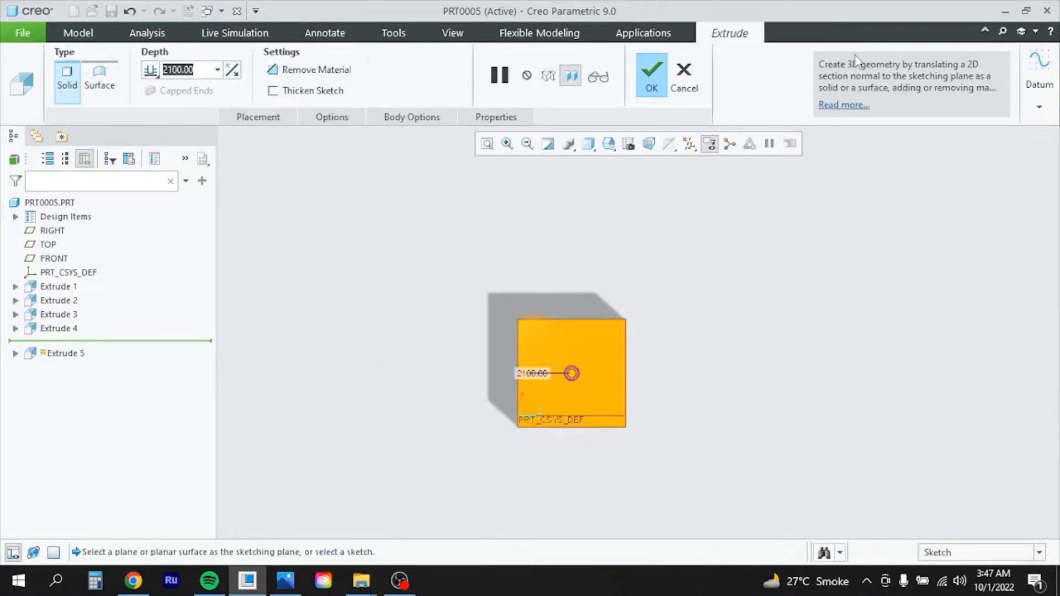
Make the rectangle a 3.00-thick plate, completing Extrude 5
{"action": "type", "text": "3"}
{"action": "key", "text": "Return"}
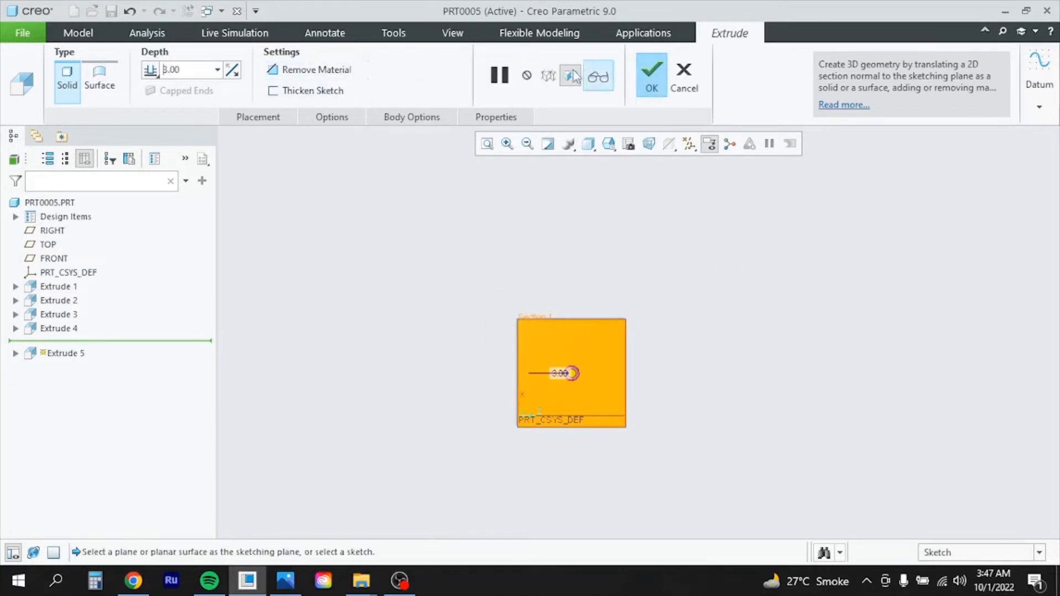
{"action": "middle_click", "coordinate": [647, 324]}
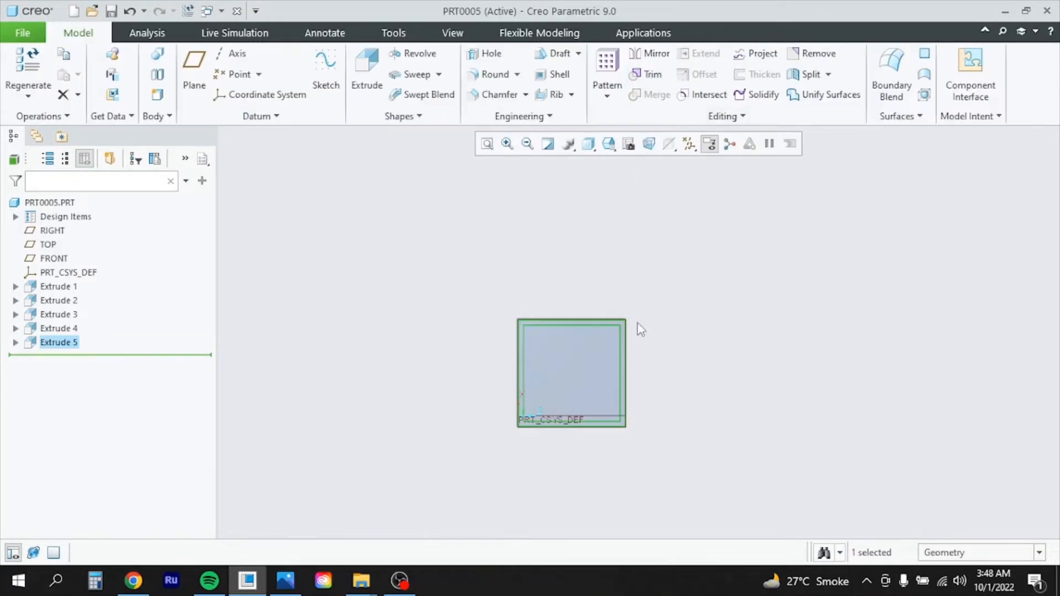
Orbit around the part to inspect the new plate, then bring up the reference drawing
{"action": "middle_click_drag", "start_coordinate": [647, 324], "coordinate": [643, 224]}
{"action": "scroll", "coordinate": [599, 304], "scroll_direction": "up", "scroll_amount": 5}
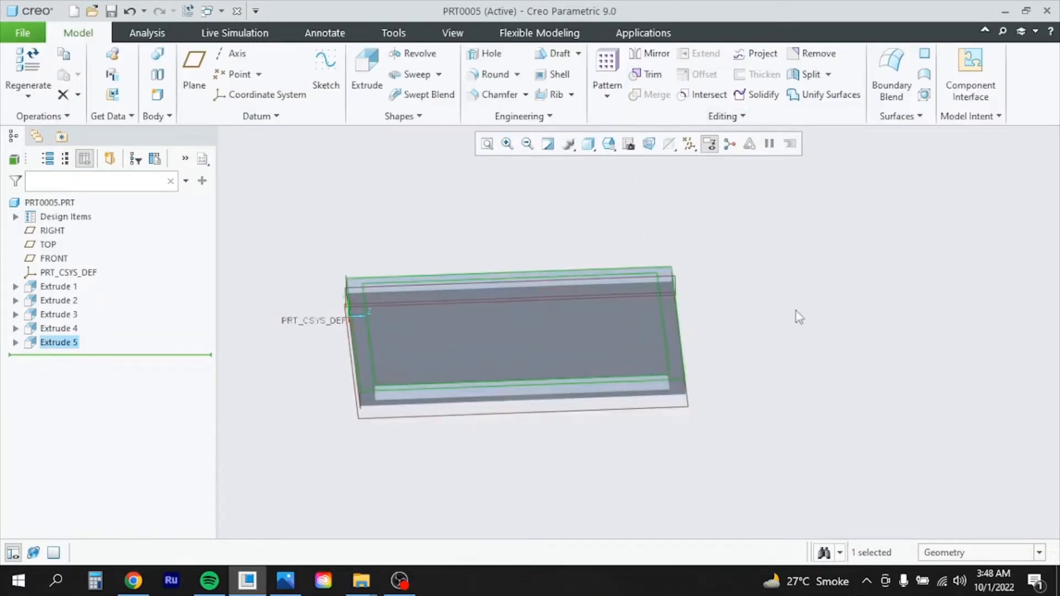
{"action": "left_click", "coordinate": [814, 313]}
{"action": "middle_click_drag", "start_coordinate": [596, 357], "coordinate": [605, 380]}
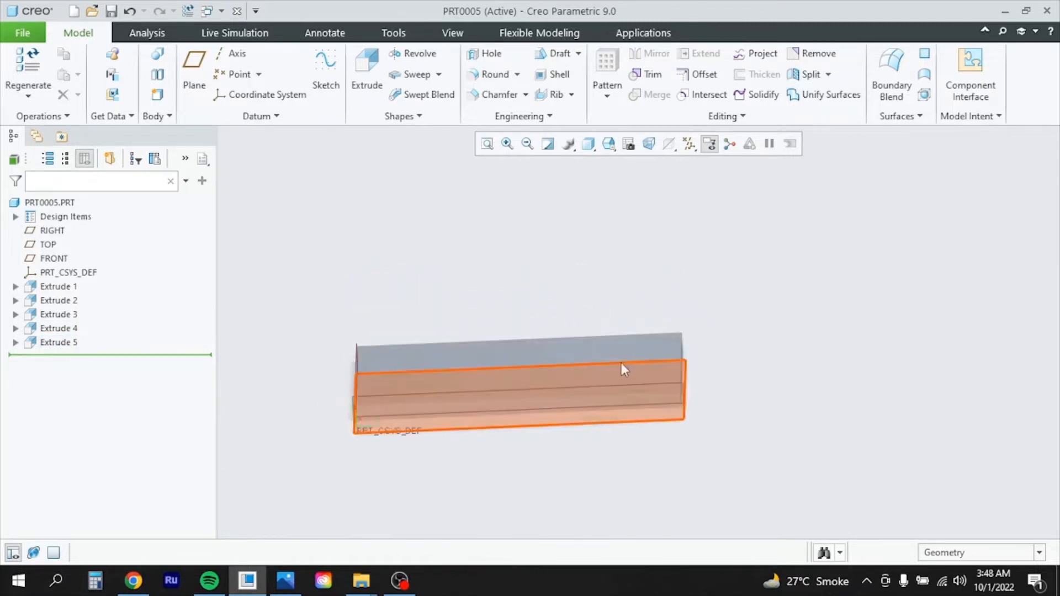
{"action": "scroll", "coordinate": [596, 372], "scroll_direction": "down", "scroll_amount": 2}
{"action": "scroll", "coordinate": [597, 374], "scroll_direction": "up", "scroll_amount": 3}
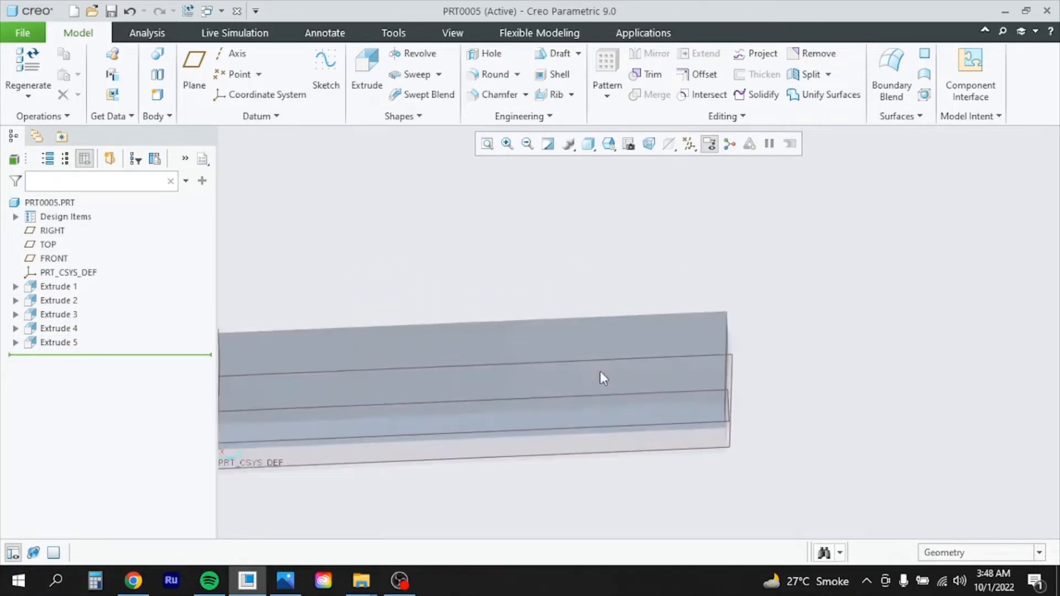
{"action": "scroll", "coordinate": [920, 381], "scroll_direction": "down", "scroll_amount": 3}
{"action": "scroll", "coordinate": [834, 386], "scroll_direction": "up", "scroll_amount": 3}
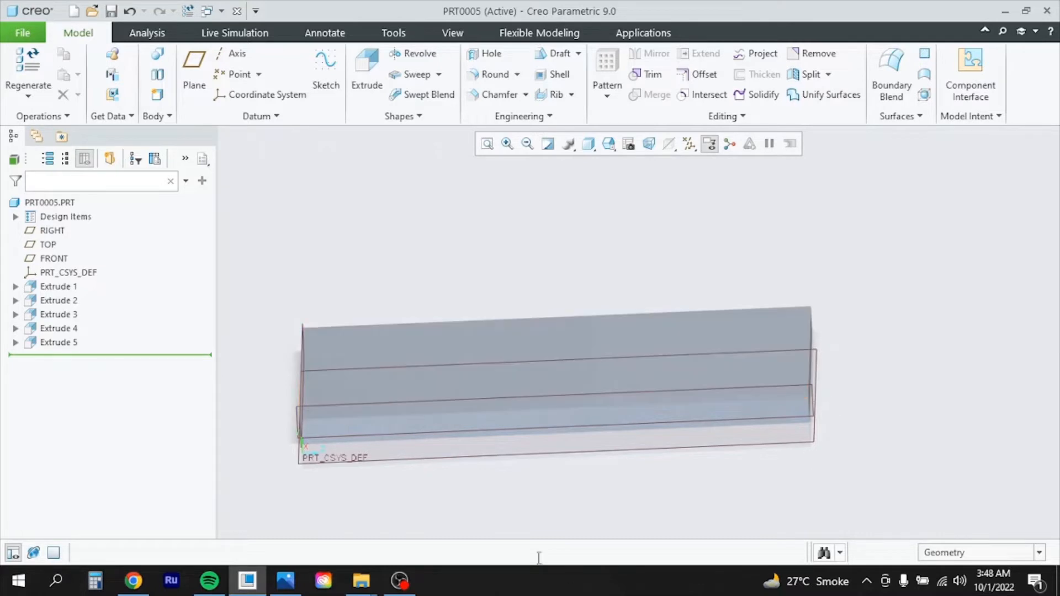
{"action": "left_click", "coordinate": [277, 590]}
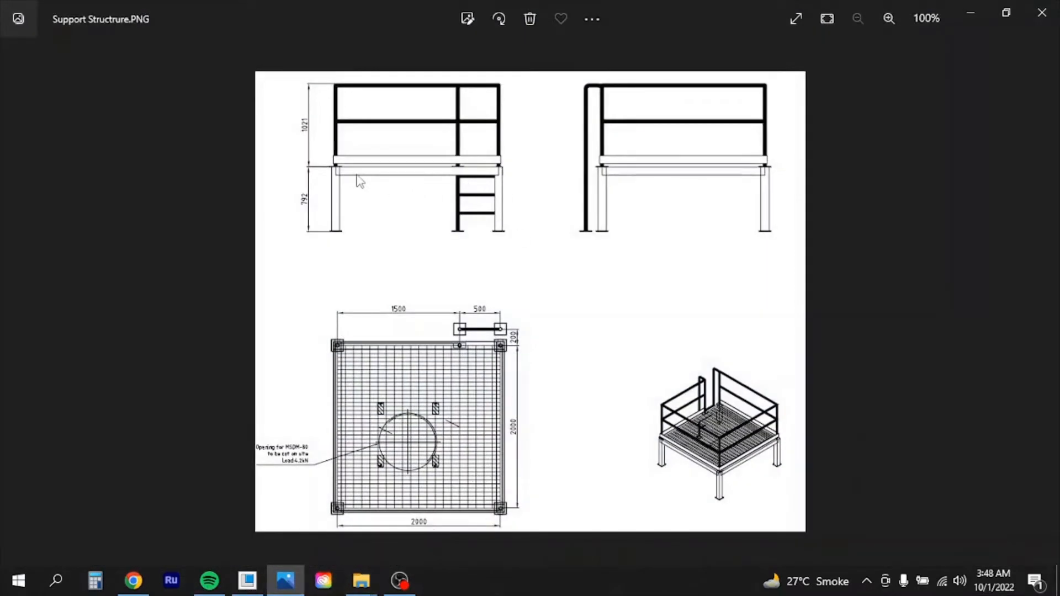
Zoom into the drawing's side elevations to check the 792 leg height, then minimize Photos
{"action": "scroll", "coordinate": [360, 182], "scroll_direction": "up", "scroll_amount": 3, "text": "ctrl"}
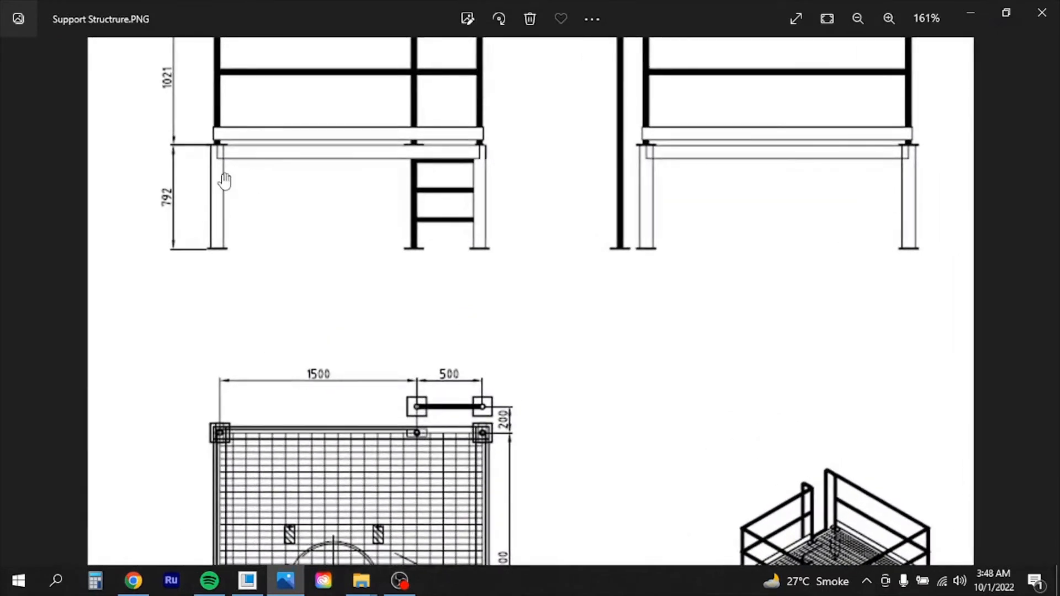
{"action": "scroll", "coordinate": [225, 181], "scroll_direction": "up", "scroll_amount": 1}
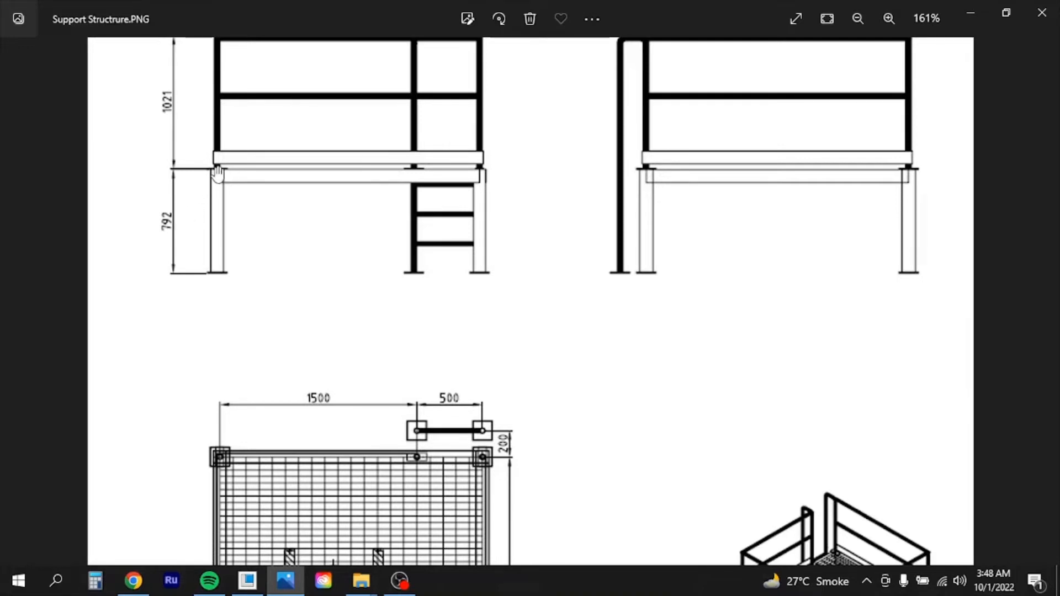
{"action": "left_click", "coordinate": [296, 584]}
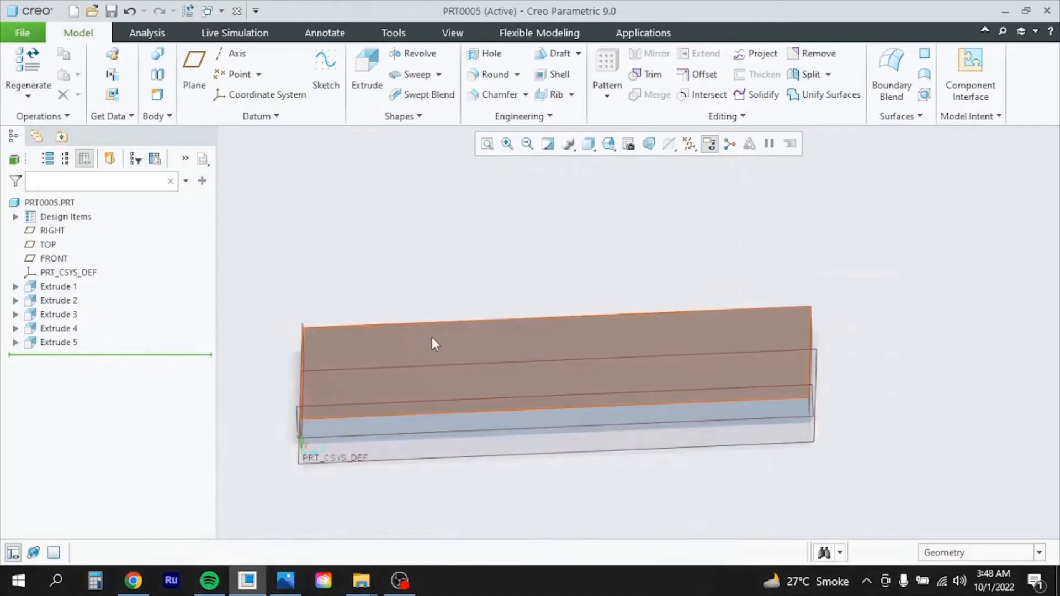
Rotate the part to a face-on view and select the frame (Extrude 1) face as sketch reference
{"action": "middle_click_drag", "start_coordinate": [432, 336], "coordinate": [428, 395], "text": "ctrl"}
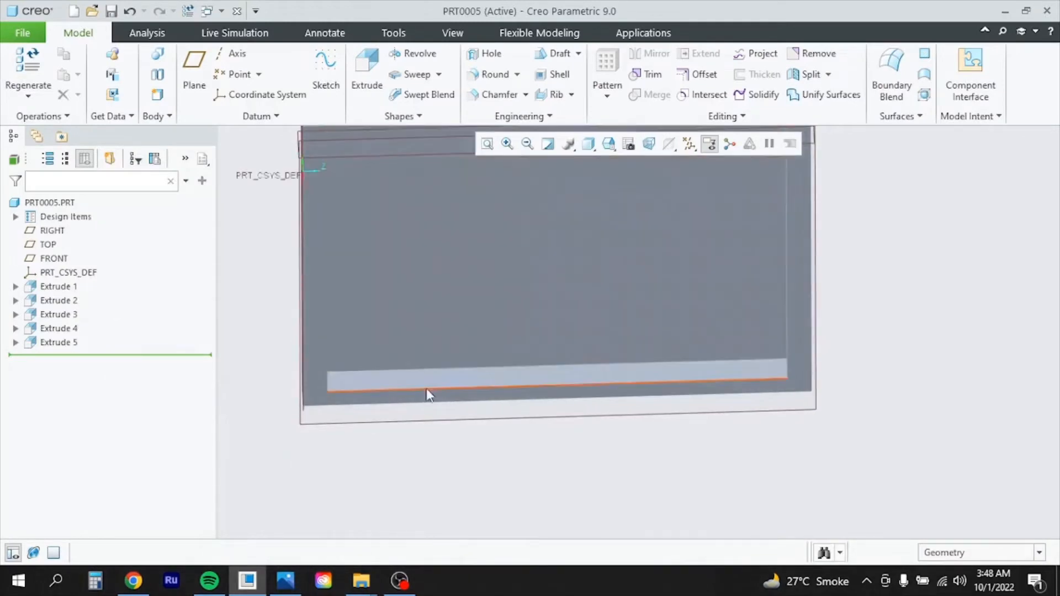
{"action": "scroll", "coordinate": [445, 337], "scroll_direction": "up", "scroll_amount": 1}
{"action": "middle_click_drag", "start_coordinate": [445, 333], "coordinate": [452, 314]}
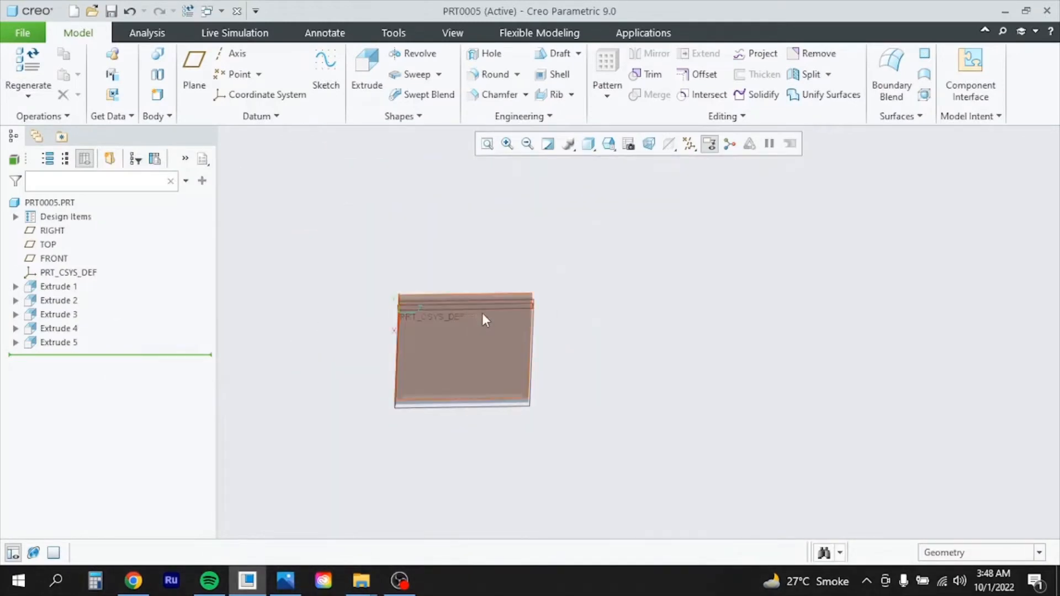
{"action": "scroll", "coordinate": [482, 313], "scroll_direction": "down", "scroll_amount": 4}
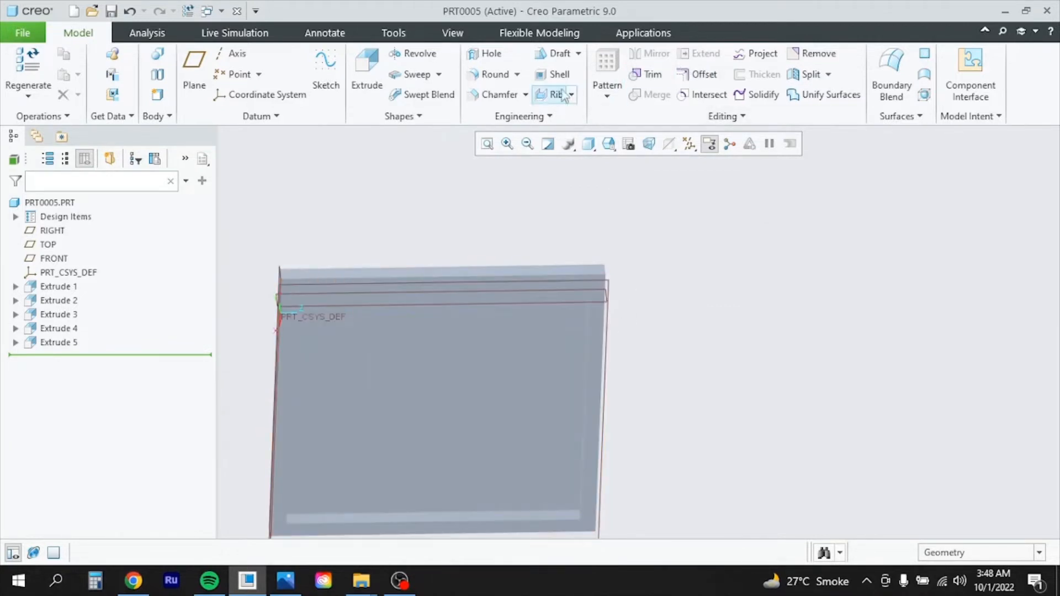
{"action": "left_click", "coordinate": [287, 337]}
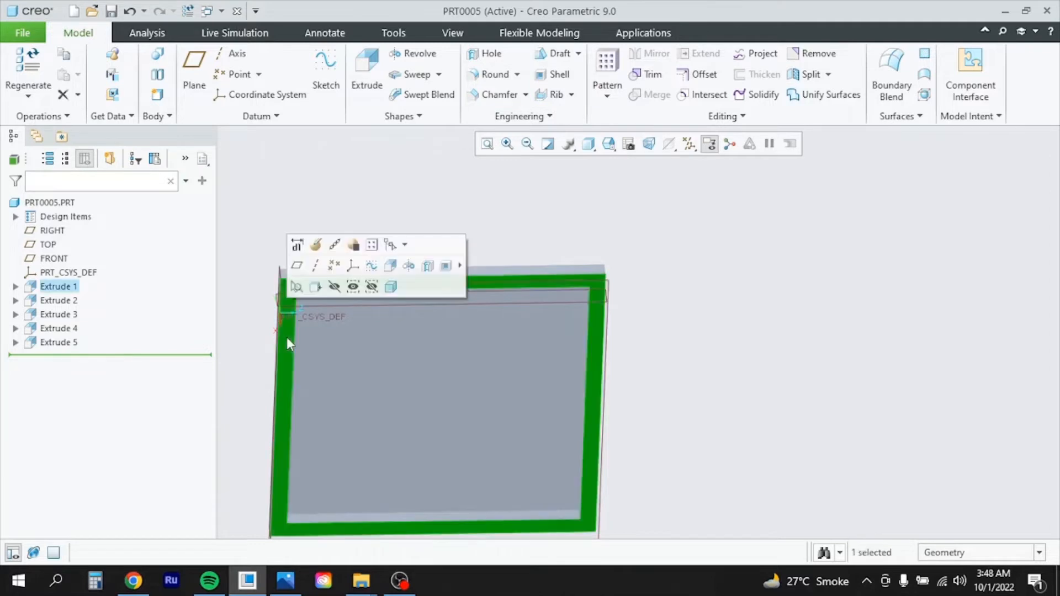
Start a new extrusion and place a 4-Sided Square near the plate's top-right corner, resized from 372.56 to 100 wide
{"action": "left_click", "coordinate": [367, 71]}
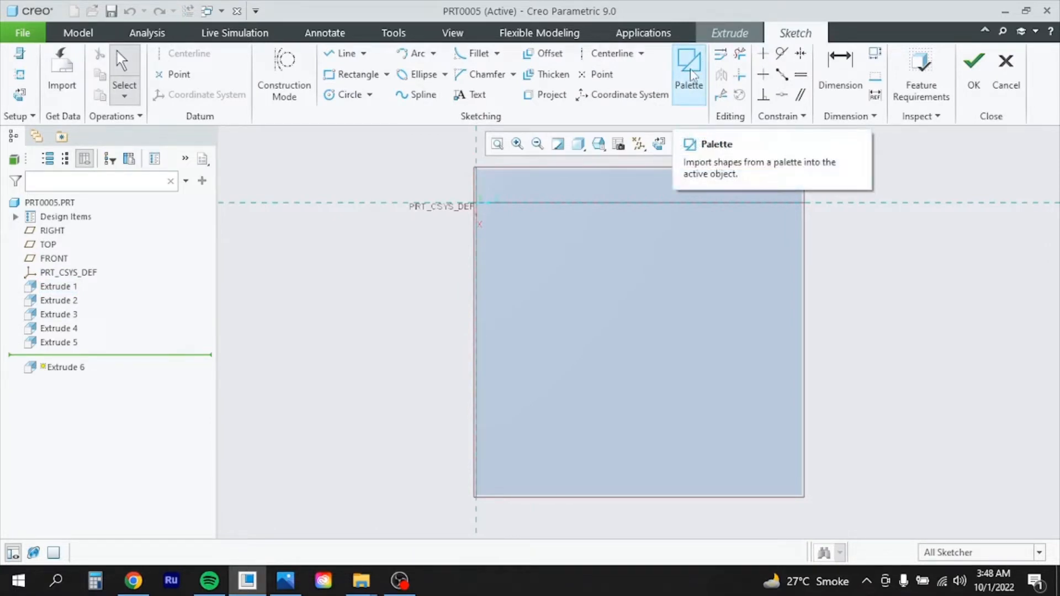
{"action": "left_click", "coordinate": [690, 69]}
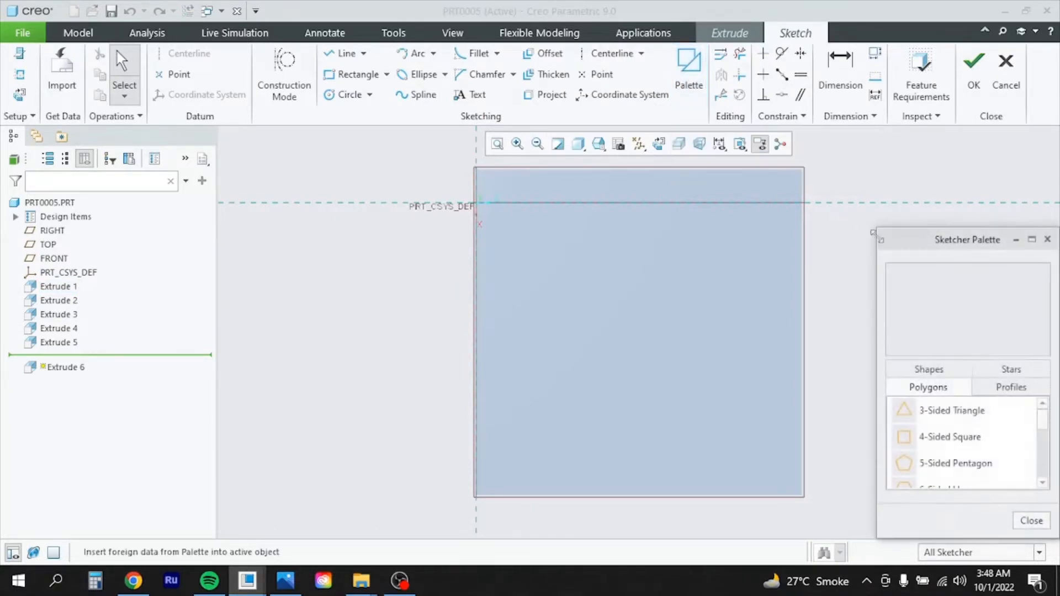
{"action": "left_click_drag", "start_coordinate": [951, 440], "coordinate": [845, 305]}
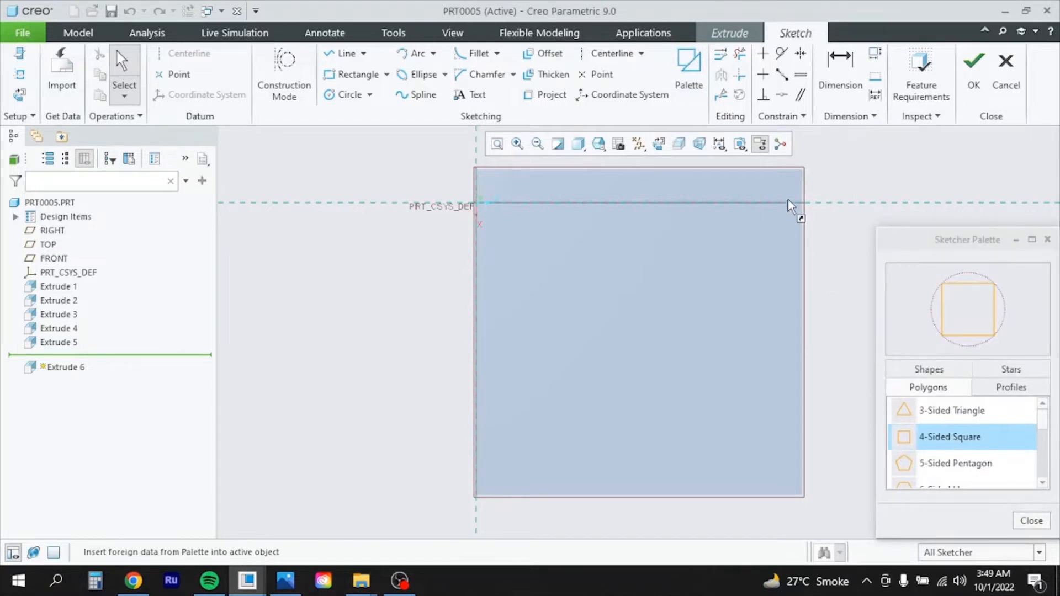
{"action": "left_click_drag", "start_coordinate": [788, 200], "coordinate": [785, 197]}
{"action": "left_click", "coordinate": [1032, 521]}
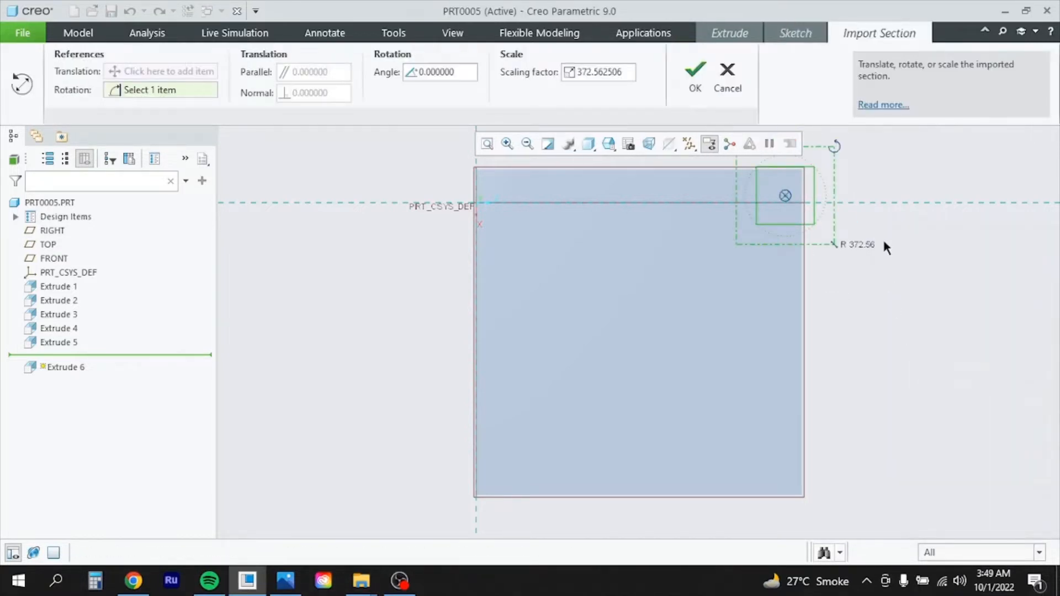
{"action": "scroll", "coordinate": [855, 164], "scroll_direction": "up", "scroll_amount": 4}
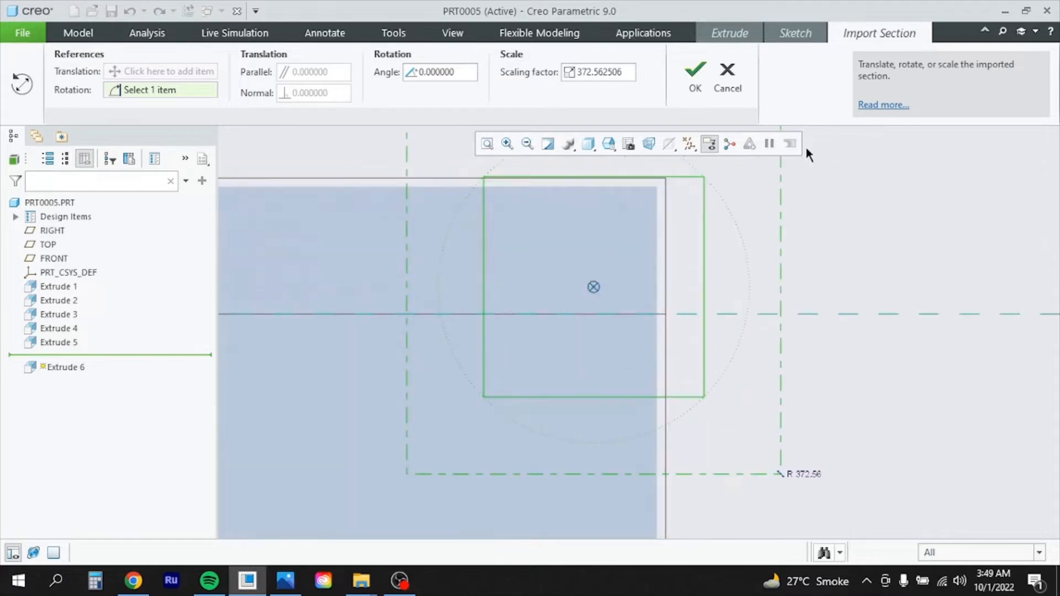
{"action": "left_click", "coordinate": [696, 75]}
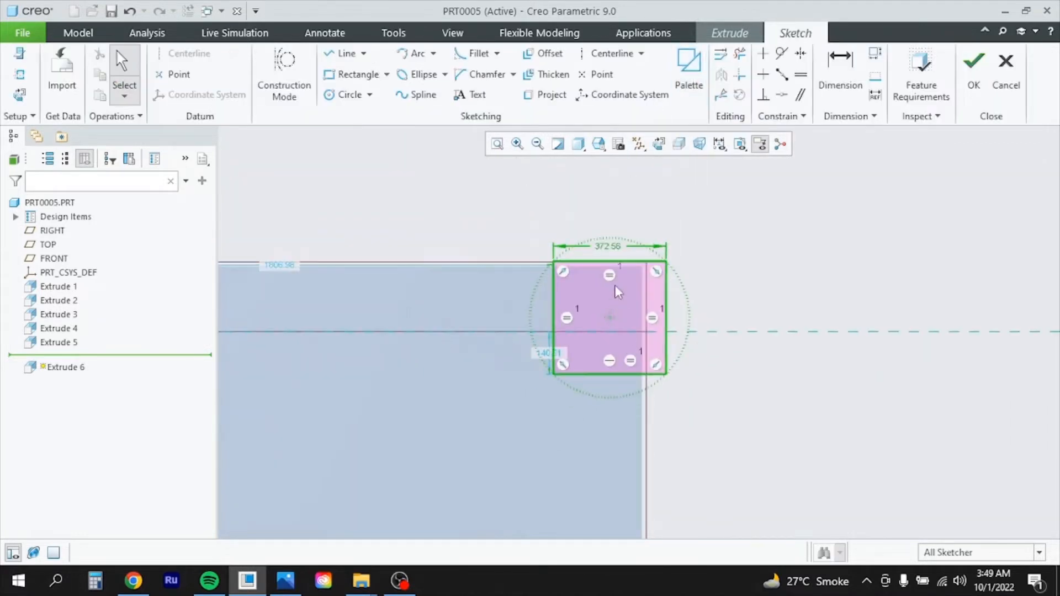
{"action": "double_click", "coordinate": [611, 250]}
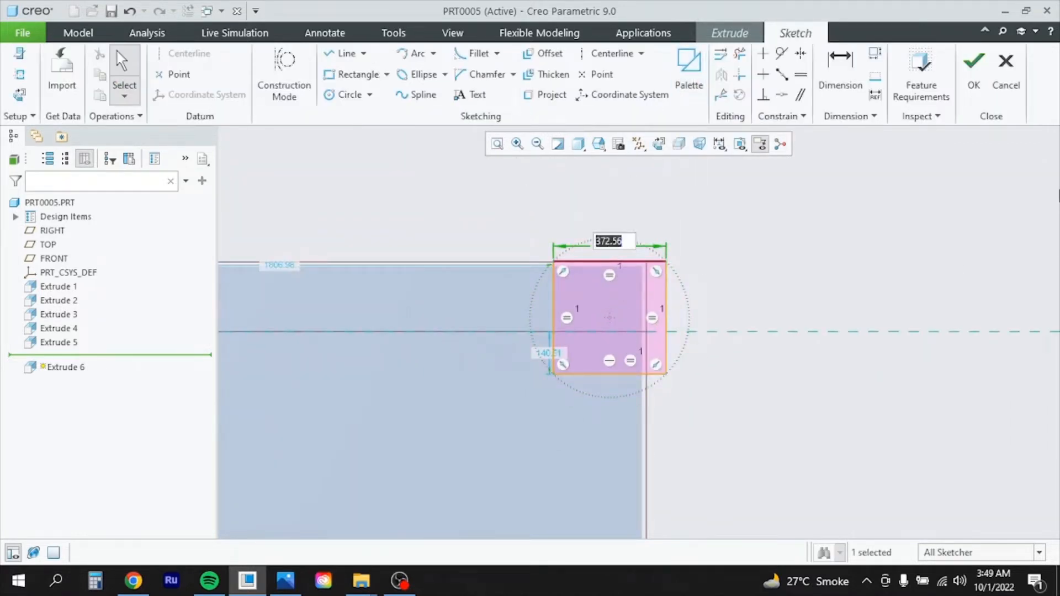
{"action": "type", "text": "100"}
{"action": "key", "text": "Return"}
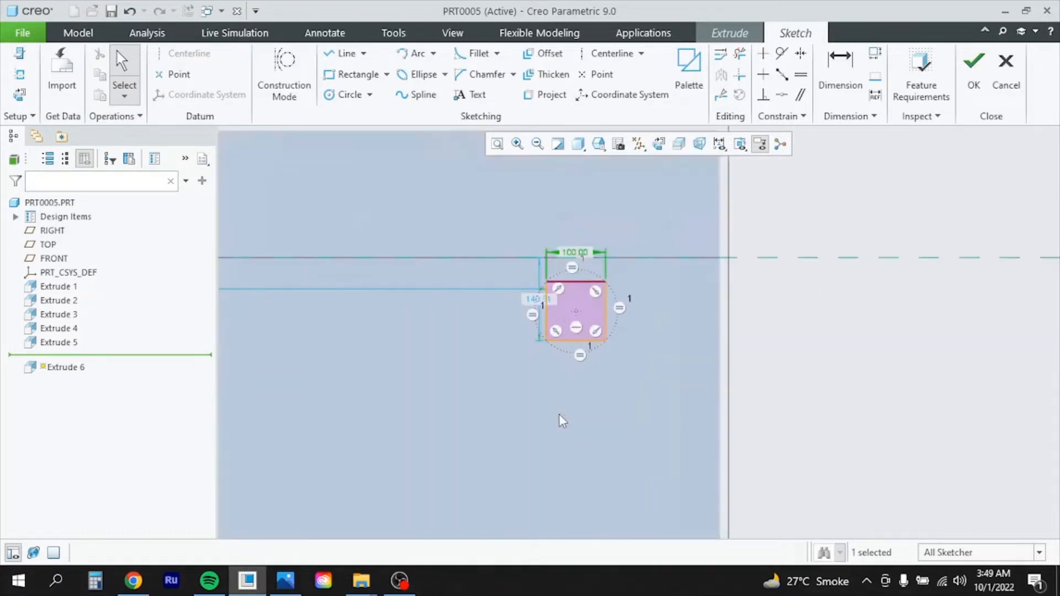
Dimension the square 0 from the top and right edges, finish the sketch, and check the drawing's leg height
{"action": "scroll", "coordinate": [558, 414], "scroll_direction": "up", "scroll_amount": 2}
{"action": "scroll", "coordinate": [573, 352], "scroll_direction": "up", "scroll_amount": 2}
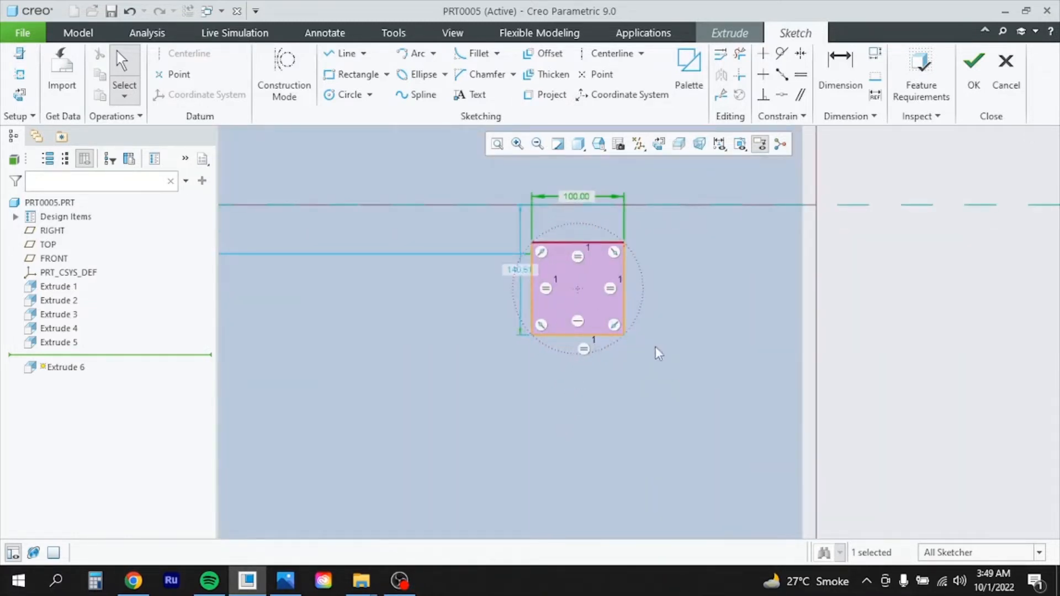
{"action": "scroll", "coordinate": [754, 351], "scroll_direction": "down", "scroll_amount": 3}
{"action": "scroll", "coordinate": [761, 341], "scroll_direction": "up", "scroll_amount": 2}
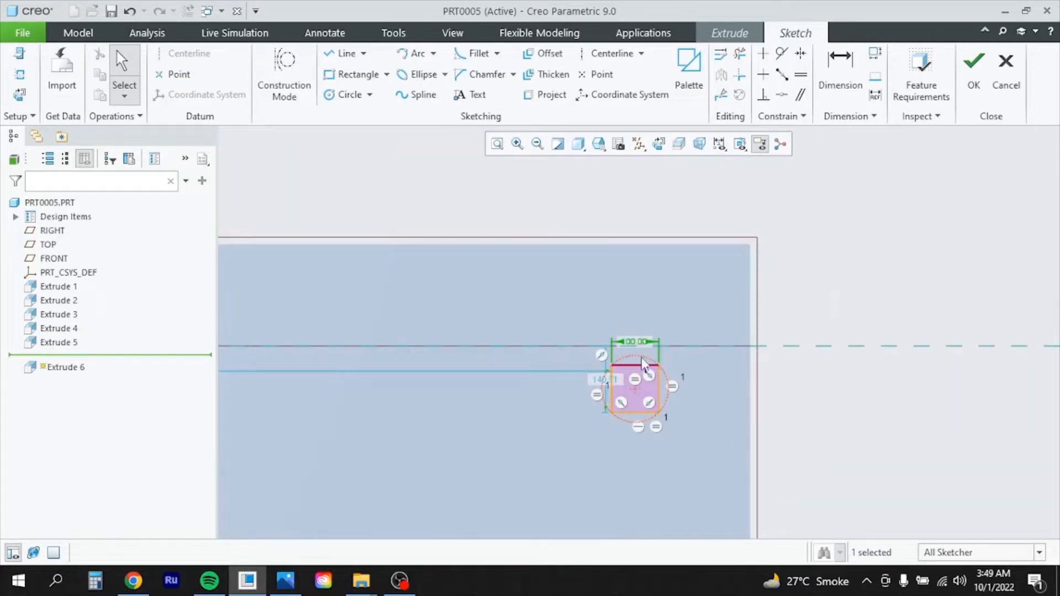
{"action": "left_click", "coordinate": [840, 75]}
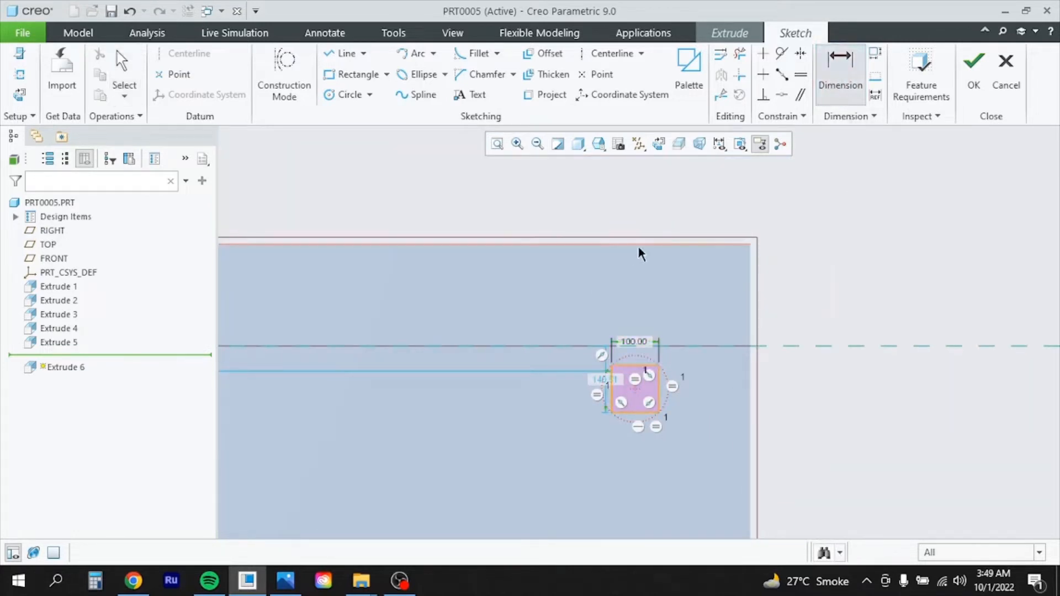
{"action": "middle_click", "coordinate": [815, 299]}
{"action": "type", "text": "0"}
{"action": "key", "text": "Return"}
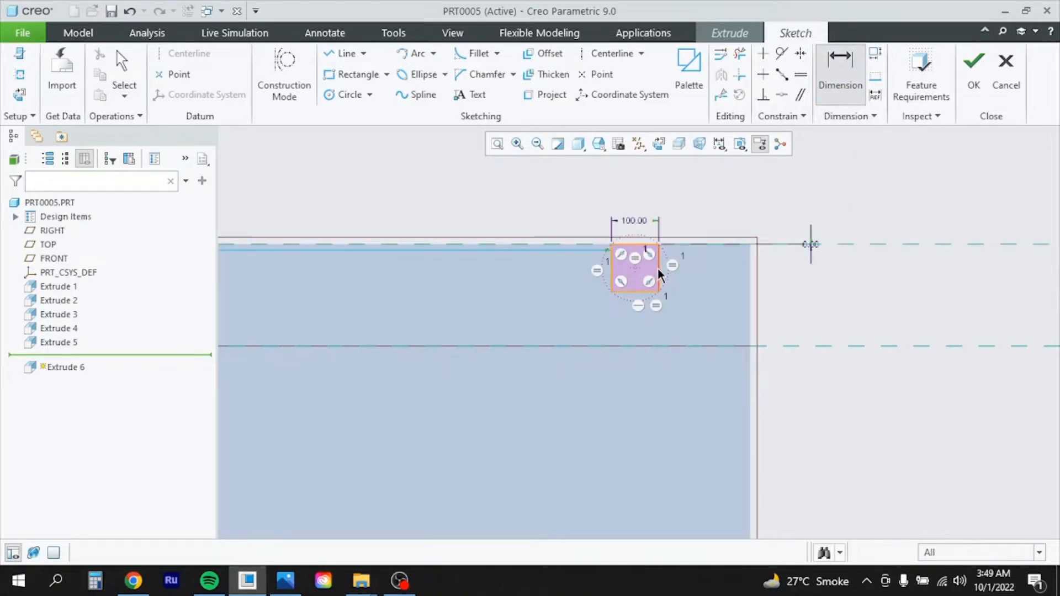
{"action": "left_click", "coordinate": [751, 275]}
{"action": "middle_click", "coordinate": [724, 166]}
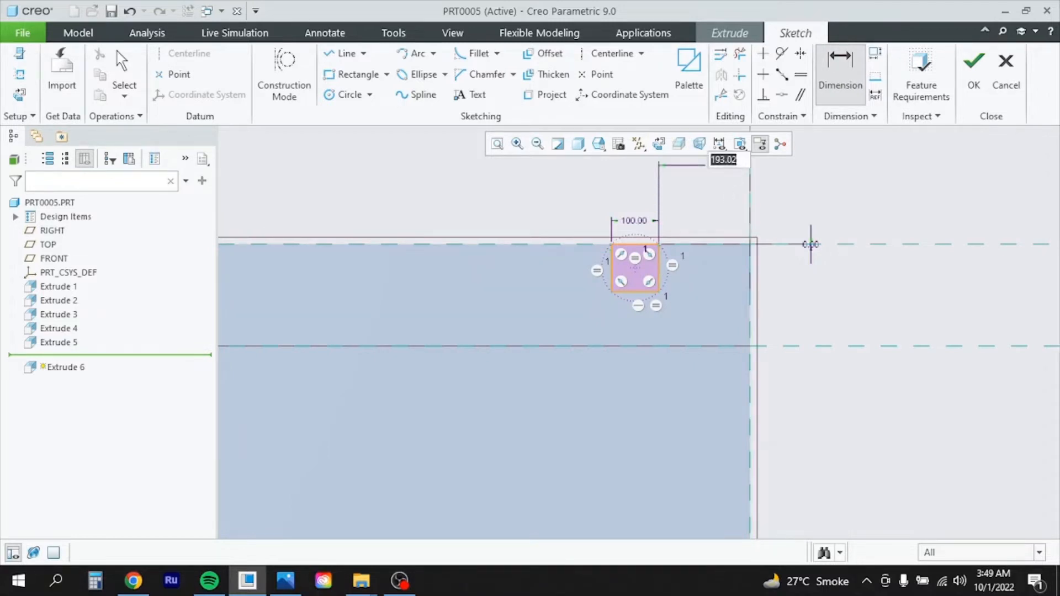
{"action": "type", "text": "0"}
{"action": "key", "text": "Return"}
{"action": "scroll", "coordinate": [882, 446], "scroll_direction": "up", "scroll_amount": 5}
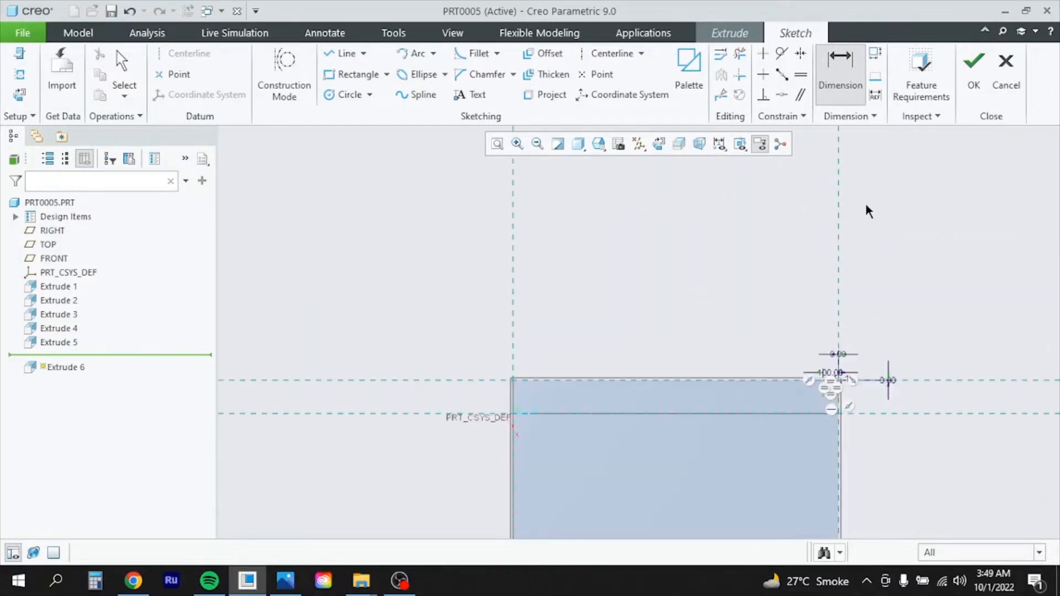
{"action": "left_click", "coordinate": [974, 71]}
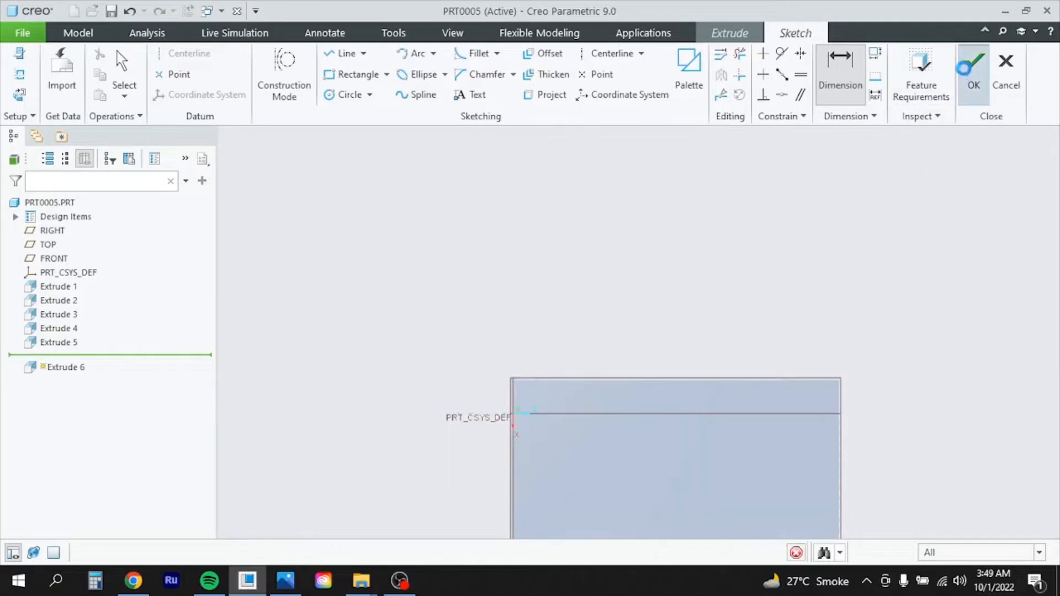
{"action": "left_click", "coordinate": [285, 581]}
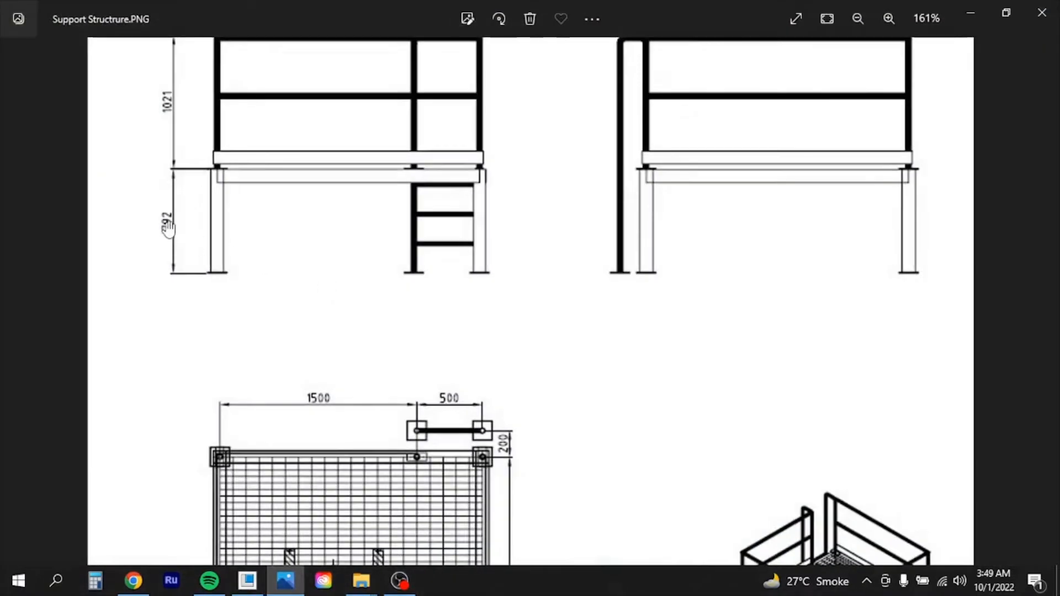
{"action": "left_click", "coordinate": [247, 581]}
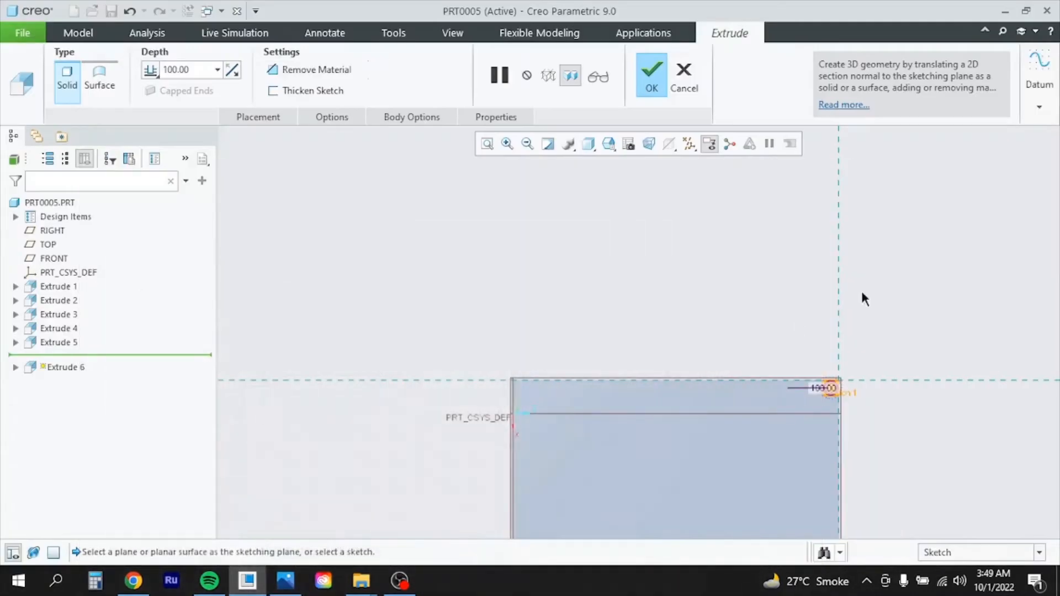
Set the Extrude 6 depth to 792 and finish it as the first corner leg
{"action": "left_click", "coordinate": [204, 69]}
{"action": "type", "text": "792"}
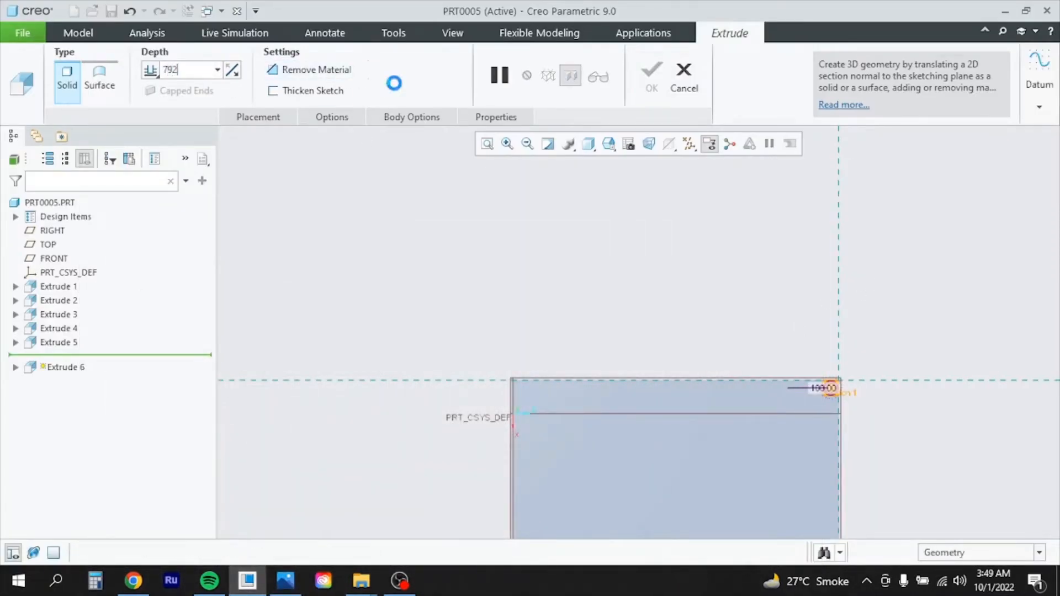
{"action": "key", "text": "Return"}
{"action": "left_click", "coordinate": [656, 76]}
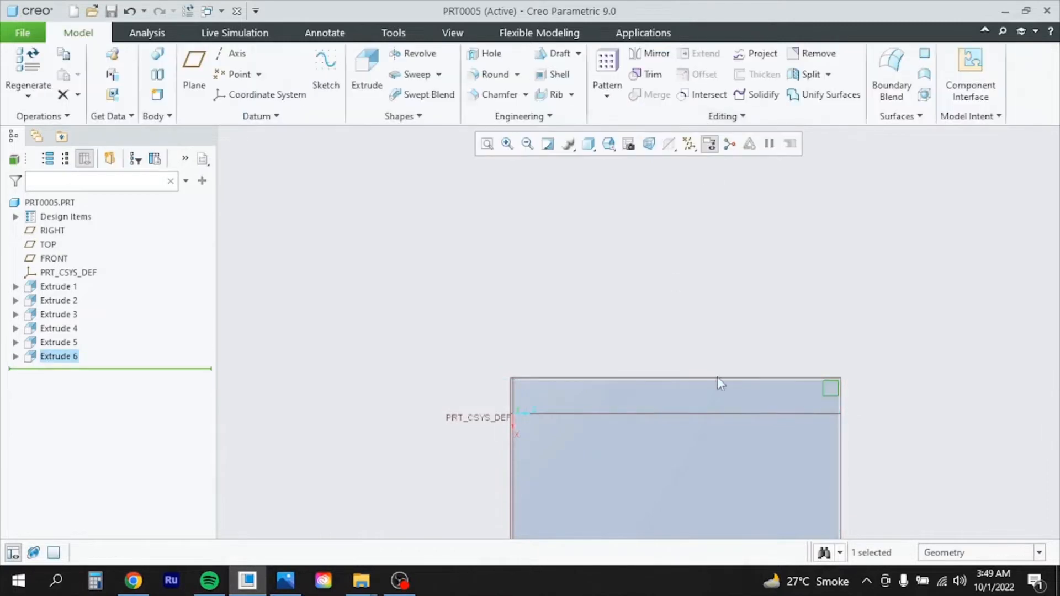
Orbit and zoom the model to inspect the new leg from tilted and near-front views
{"action": "scroll", "coordinate": [719, 378], "scroll_direction": "up", "scroll_amount": 4}
{"action": "middle_click_drag", "start_coordinate": [760, 308], "coordinate": [770, 340]}
{"action": "scroll", "coordinate": [771, 340], "scroll_direction": "down", "scroll_amount": 3}
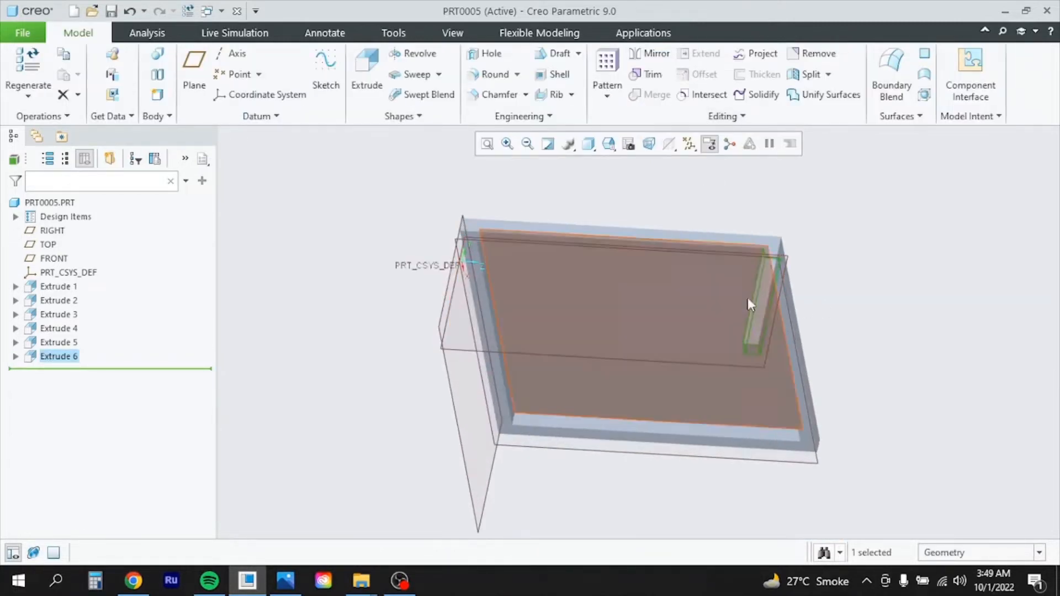
{"action": "mouse_move", "coordinate": [806, 304]}
{"action": "middle_mouse_down"}
{"action": "mouse_move", "coordinate": [710, 291]}
{"action": "mouse_move", "coordinate": [807, 250]}
{"action": "mouse_move", "coordinate": [795, 290]}
{"action": "mouse_move", "coordinate": [801, 215]}
{"action": "mouse_move", "coordinate": [762, 204]}
{"action": "mouse_move", "coordinate": [780, 227]}
{"action": "middle_mouse_up"}
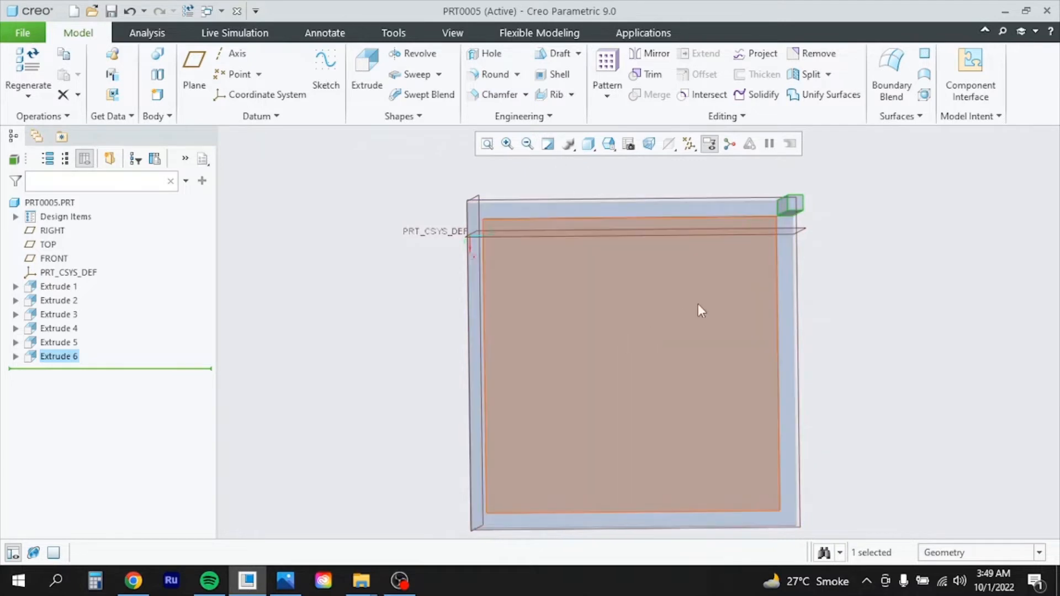
{"action": "scroll", "coordinate": [638, 431], "scroll_direction": "up", "scroll_amount": 3}
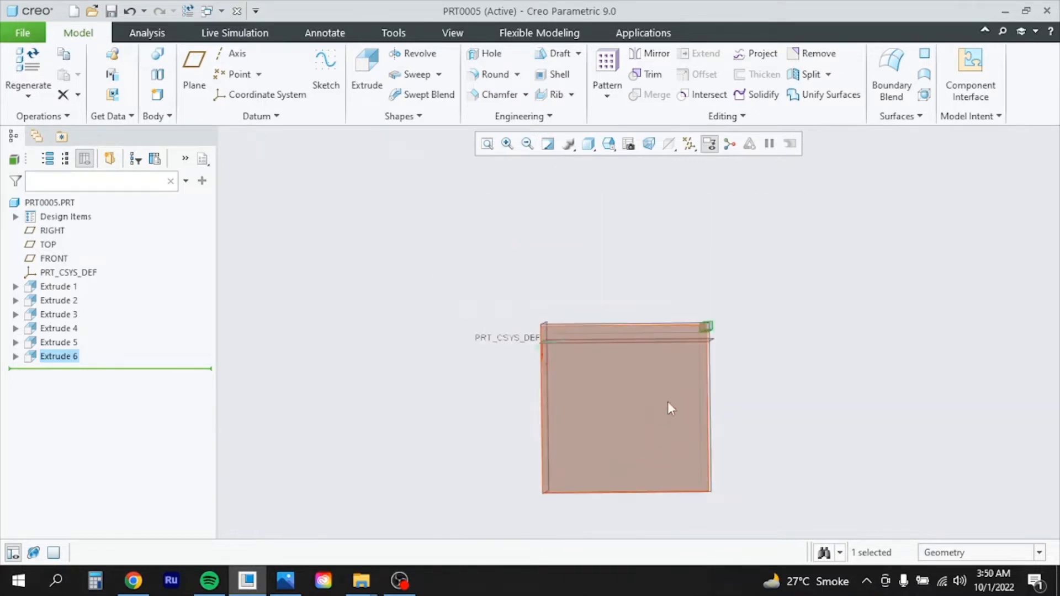
{"action": "scroll", "coordinate": [666, 420], "scroll_direction": "down", "scroll_amount": 3}
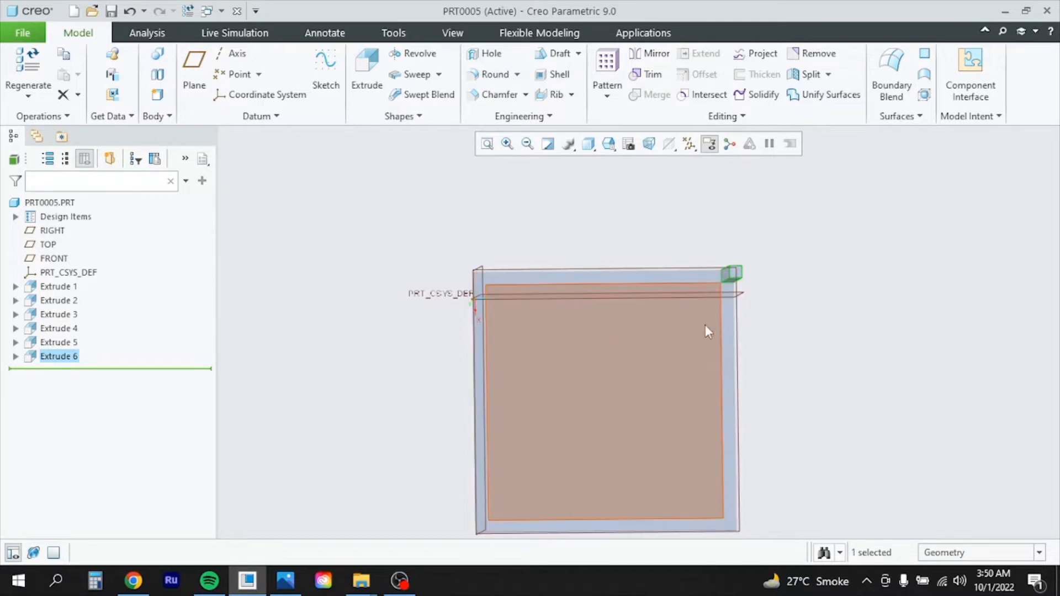
{"action": "mouse_move", "coordinate": [705, 325]}
{"action": "middle_mouse_down"}
{"action": "mouse_move", "coordinate": [655, 325]}
{"action": "mouse_move", "coordinate": [649, 311]}
{"action": "mouse_move", "coordinate": [653, 338]}
{"action": "mouse_move", "coordinate": [697, 319]}
{"action": "mouse_move", "coordinate": [569, 341]}
{"action": "mouse_move", "coordinate": [591, 340]}
{"action": "mouse_move", "coordinate": [559, 320]}
{"action": "mouse_move", "coordinate": [611, 309]}
{"action": "middle_mouse_up"}
{"action": "scroll", "coordinate": [613, 448], "scroll_direction": "down", "scroll_amount": 3}
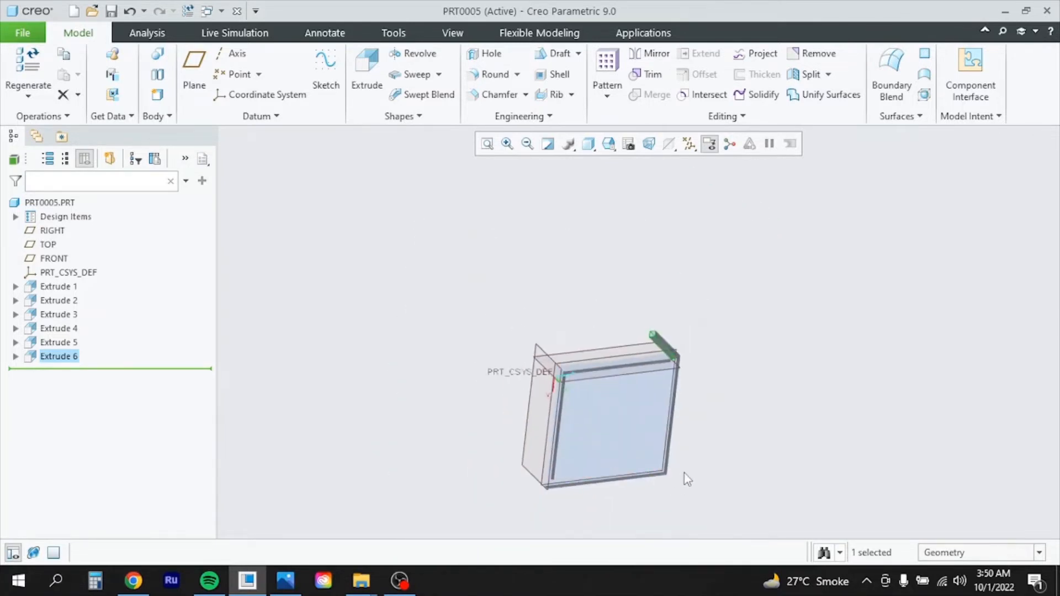
{"action": "scroll", "coordinate": [690, 486], "scroll_direction": "up", "scroll_amount": 5}
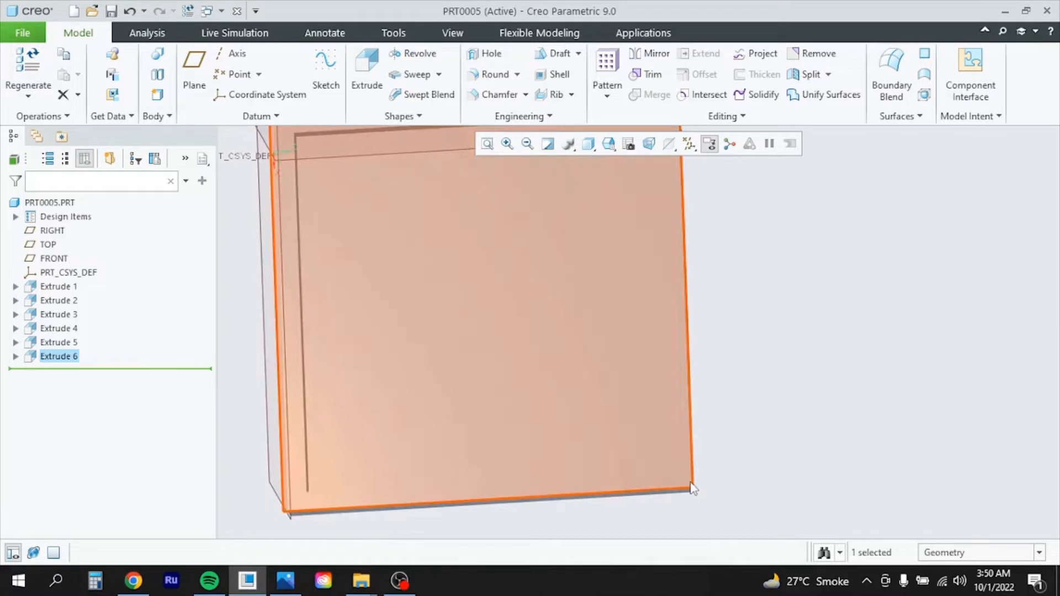
{"action": "scroll", "coordinate": [293, 470], "scroll_direction": "down", "scroll_amount": 3}
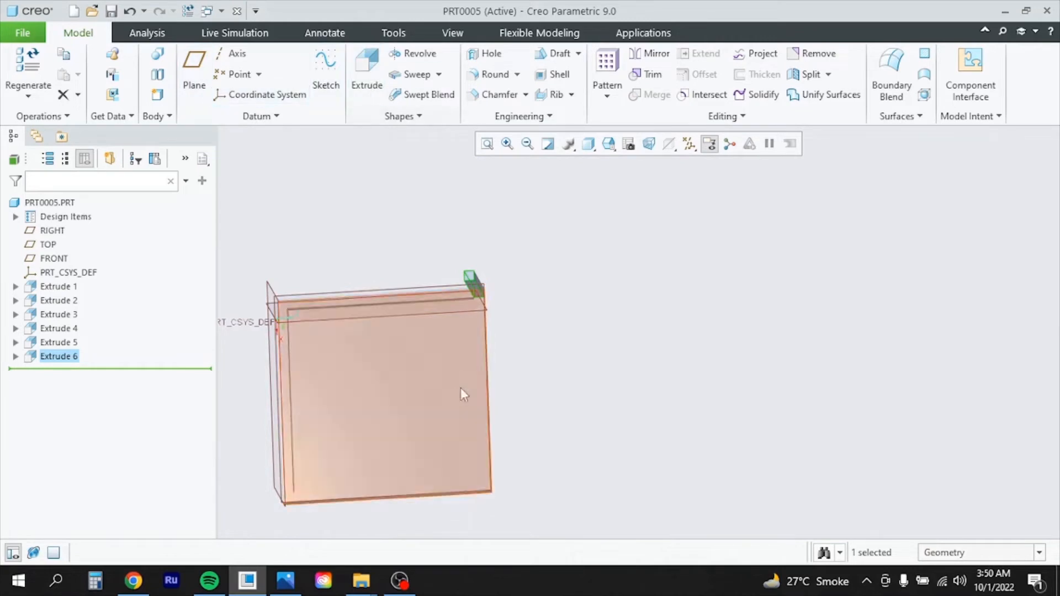
Start an extrusion on the frame face and import a 4-Sided Square sized 100 wide
{"action": "left_click", "coordinate": [488, 486]}
{"action": "left_click", "coordinate": [376, 70]}
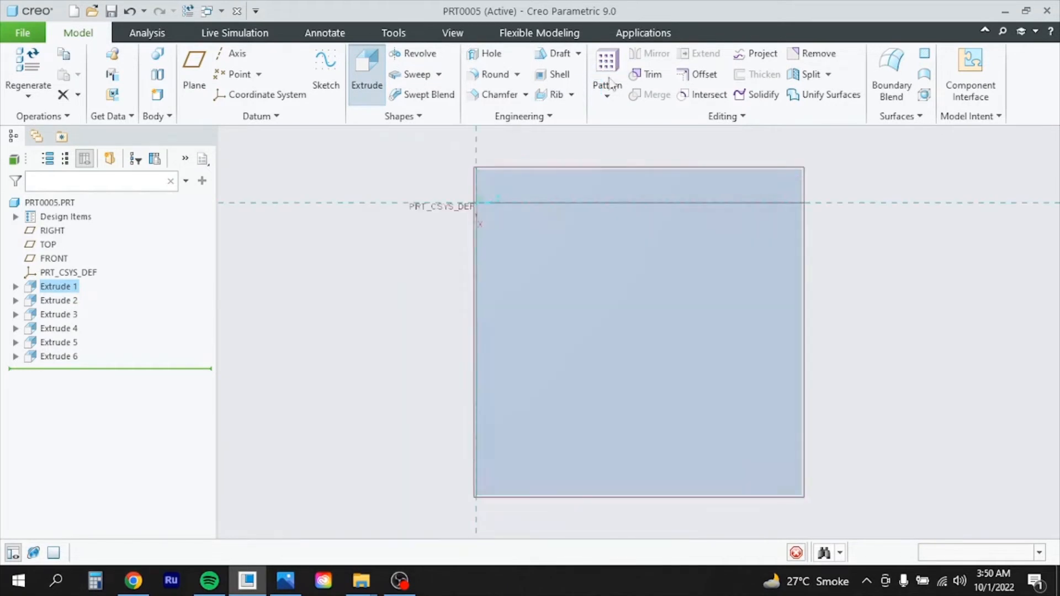
{"action": "left_click", "coordinate": [688, 67]}
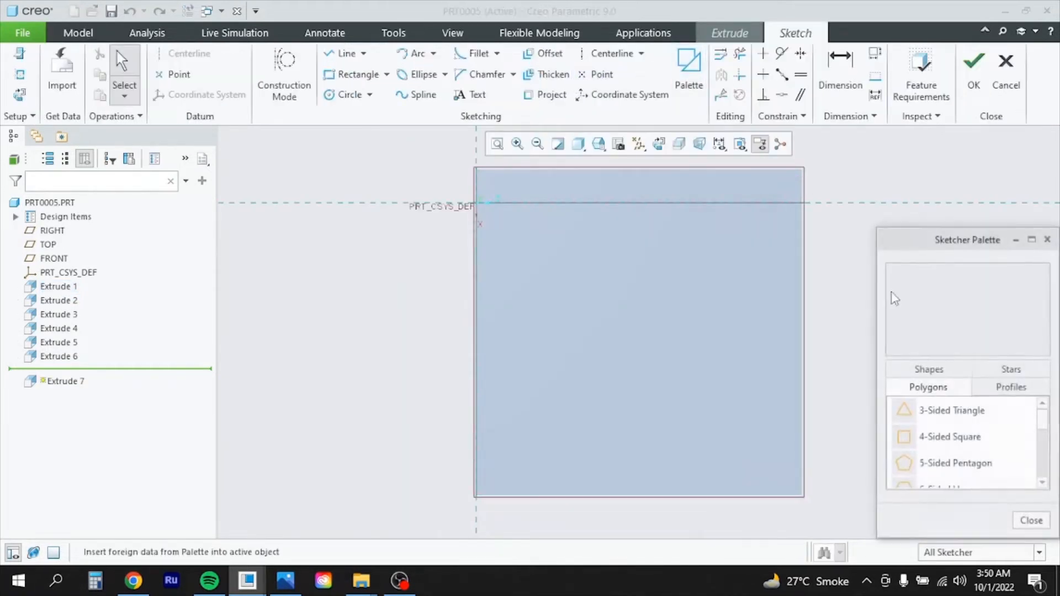
{"action": "left_click_drag", "start_coordinate": [959, 449], "coordinate": [800, 489]}
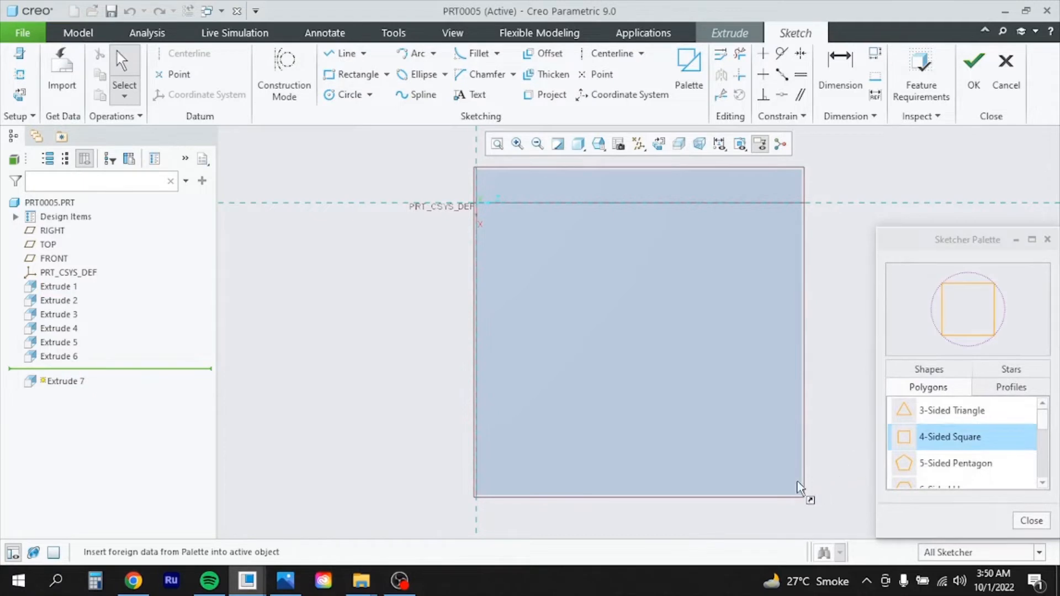
{"action": "left_click", "coordinate": [1031, 520]}
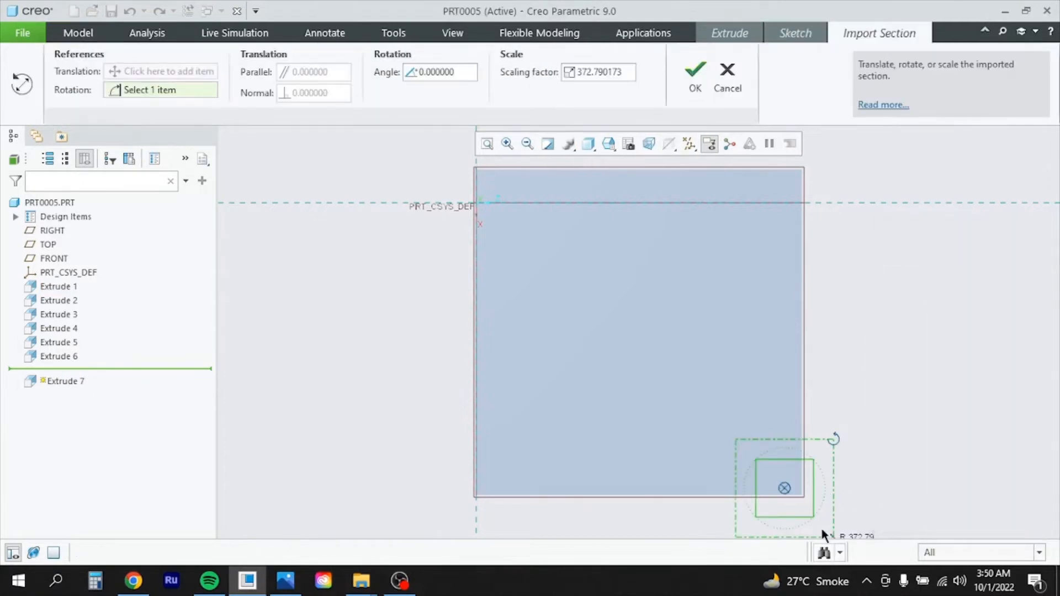
{"action": "scroll", "coordinate": [702, 414], "scroll_direction": "down", "scroll_amount": 3}
{"action": "scroll", "coordinate": [742, 449], "scroll_direction": "up", "scroll_amount": 6}
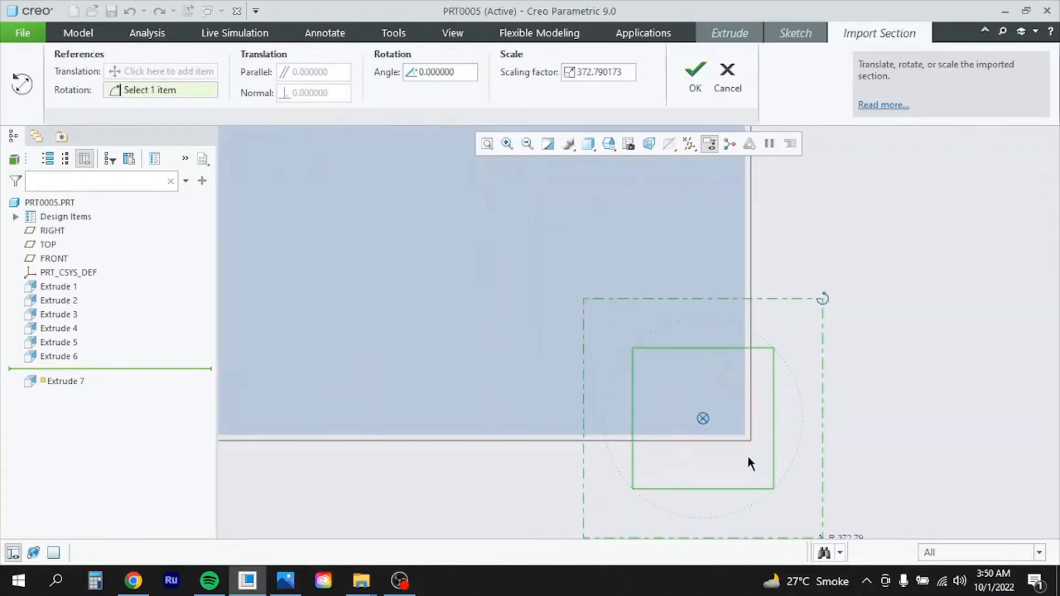
{"action": "scroll", "coordinate": [589, 414], "scroll_direction": "down", "scroll_amount": 2}
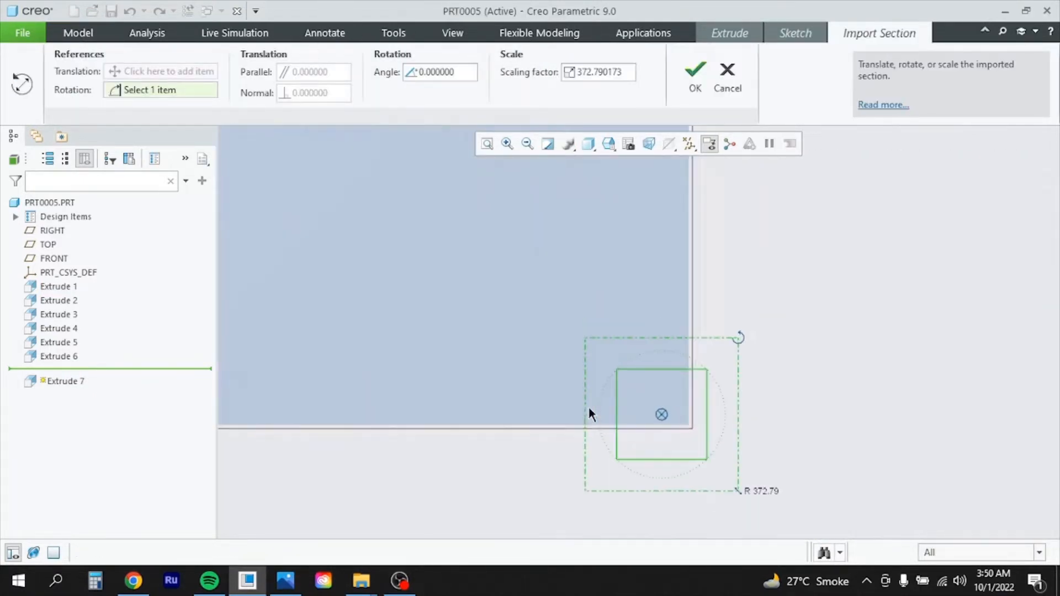
{"action": "left_click", "coordinate": [695, 77]}
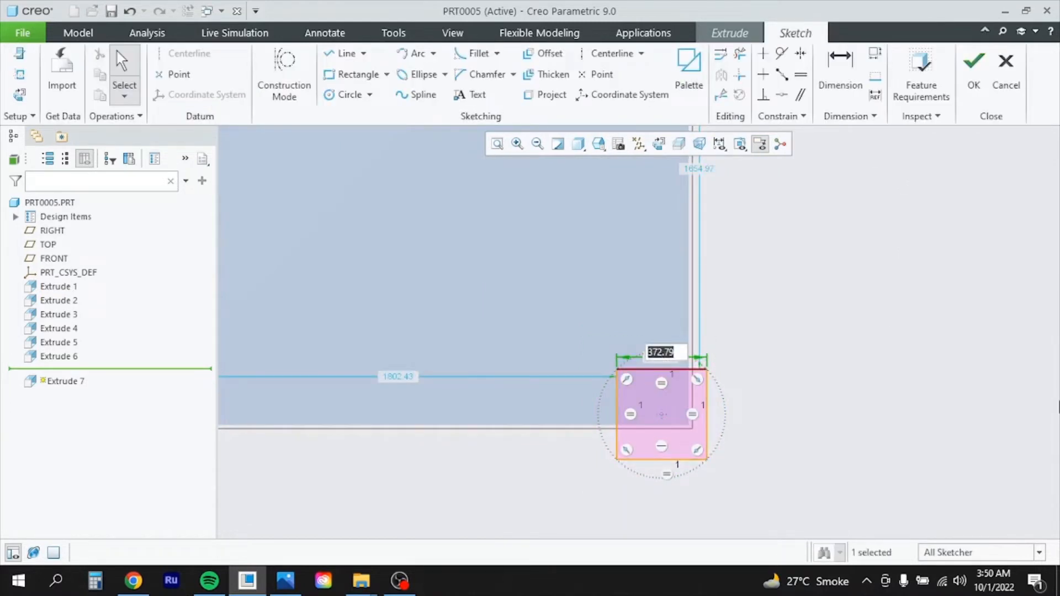
{"action": "key", "text": "Return"}
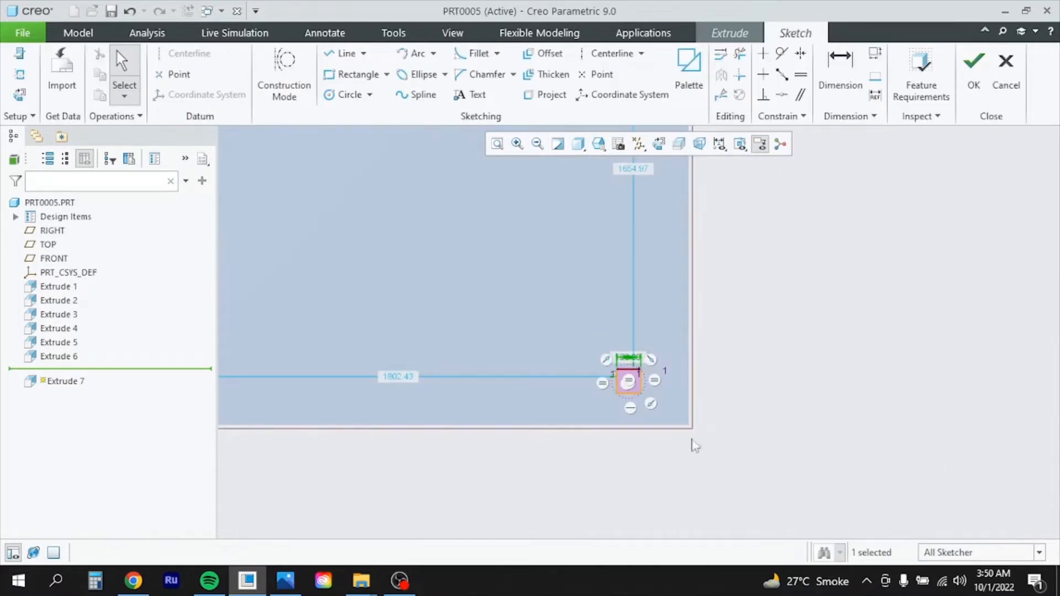
Dimension the square 0 from the frame's bottom and right edges, flush with the corner
{"action": "scroll", "coordinate": [652, 384], "scroll_direction": "down", "scroll_amount": 2}
{"action": "scroll", "coordinate": [652, 389], "scroll_direction": "up", "scroll_amount": 6}
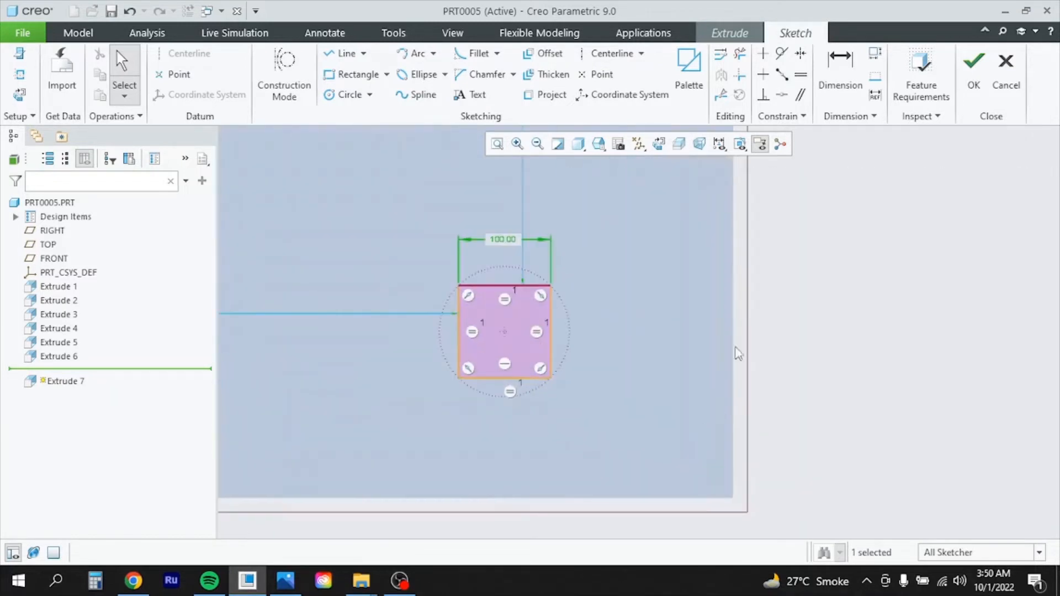
{"action": "left_click", "coordinate": [840, 75]}
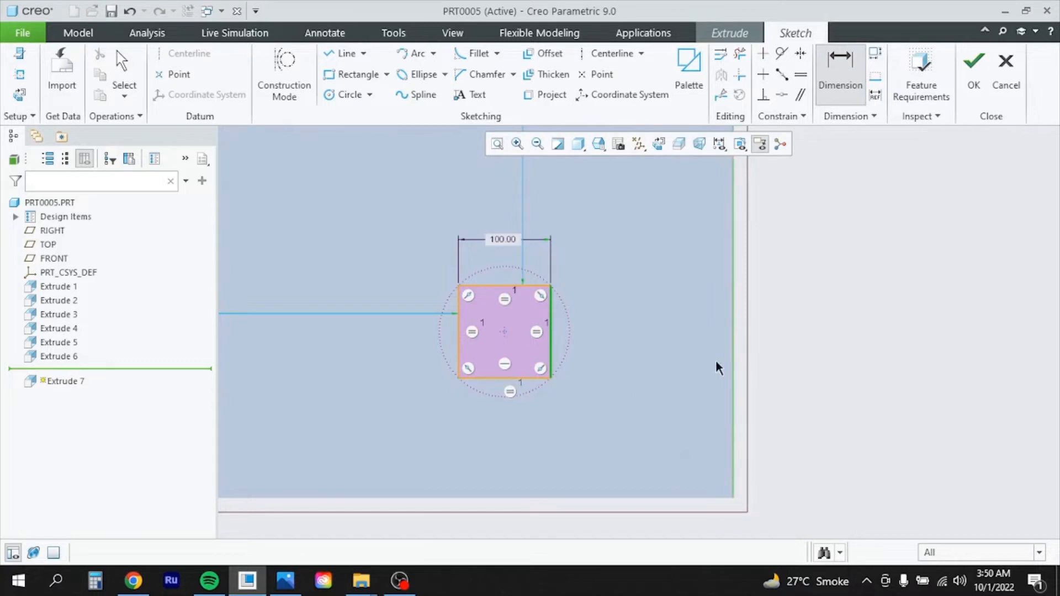
{"action": "middle_click", "coordinate": [797, 313]}
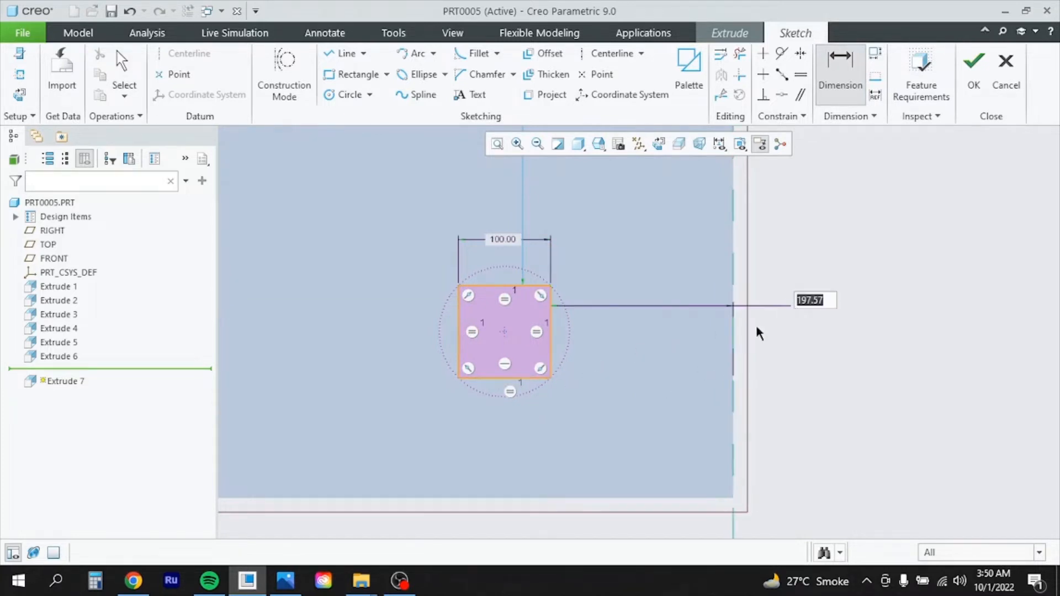
{"action": "left_click", "coordinate": [513, 383]}
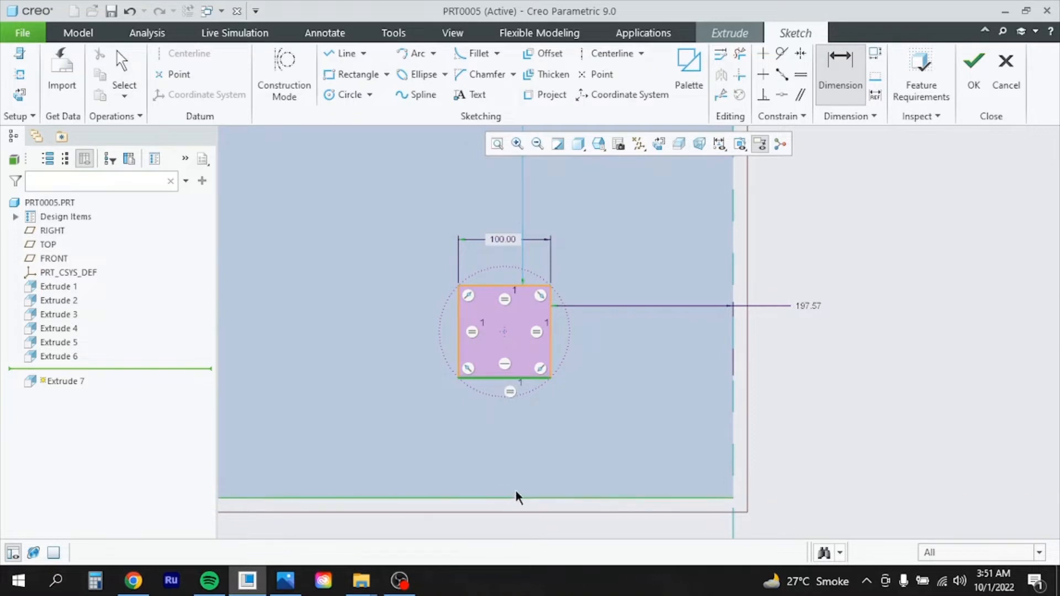
{"action": "scroll", "coordinate": [509, 531], "scroll_direction": "down", "scroll_amount": 1}
{"action": "middle_click", "coordinate": [512, 533]}
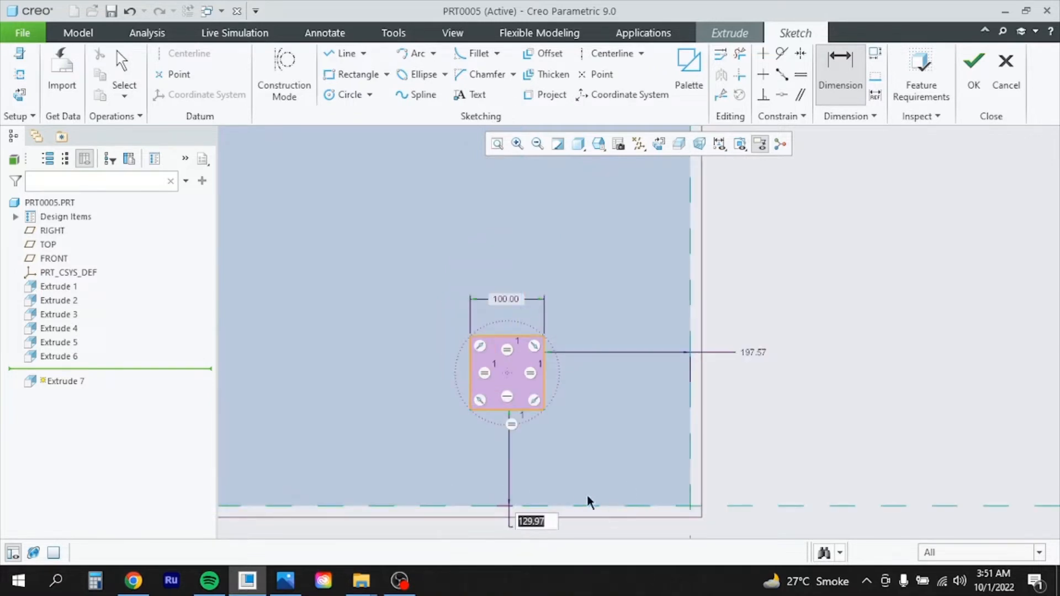
{"action": "type", "text": "0"}
{"action": "key", "text": "Return"}
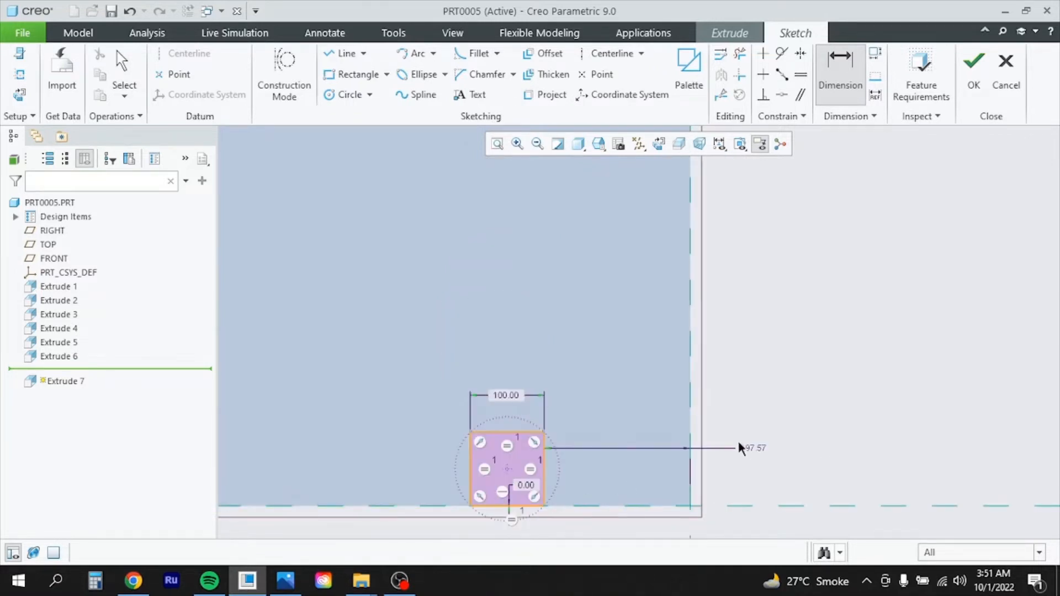
{"action": "middle_click", "coordinate": [752, 449]}
{"action": "type", "text": "0"}
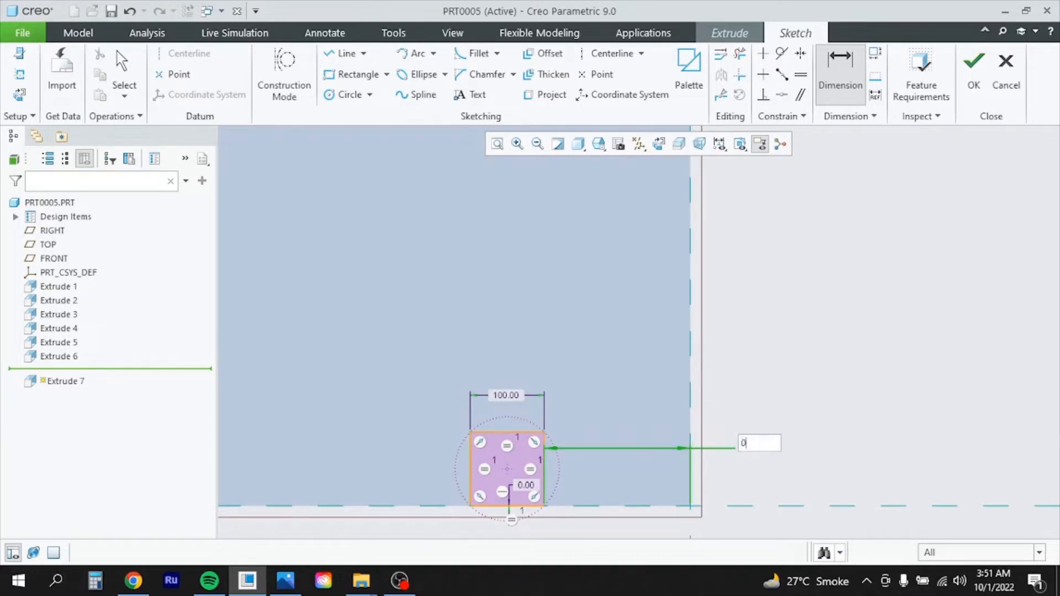
{"action": "key", "text": "Return"}
Extrude the square 792 deep as the second leg, Extrude 7
{"action": "left_click", "coordinate": [974, 69]}
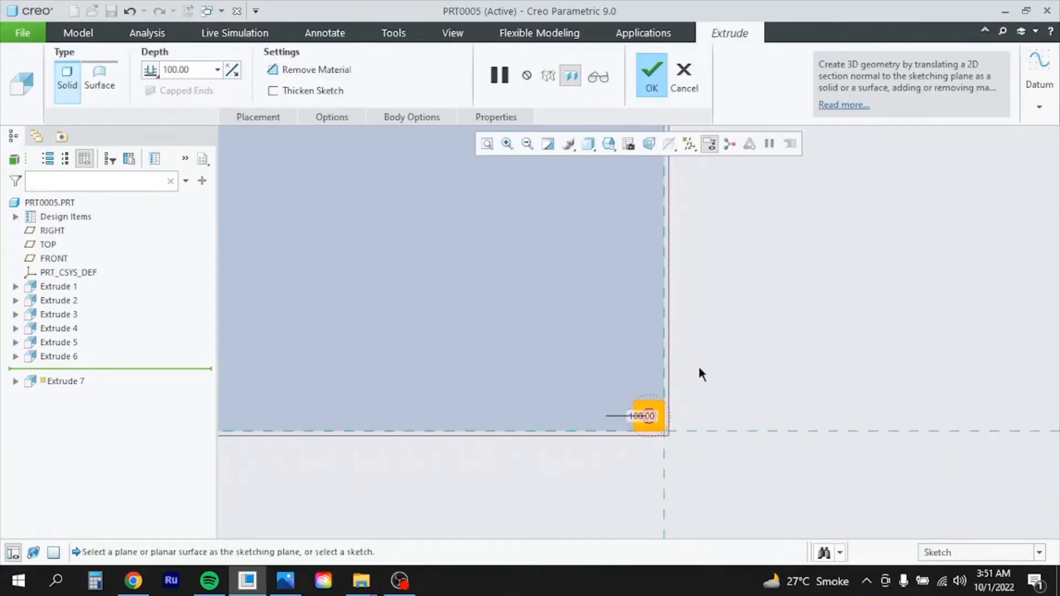
{"action": "double_click", "coordinate": [195, 70]}
{"action": "left_click", "coordinate": [284, 582]}
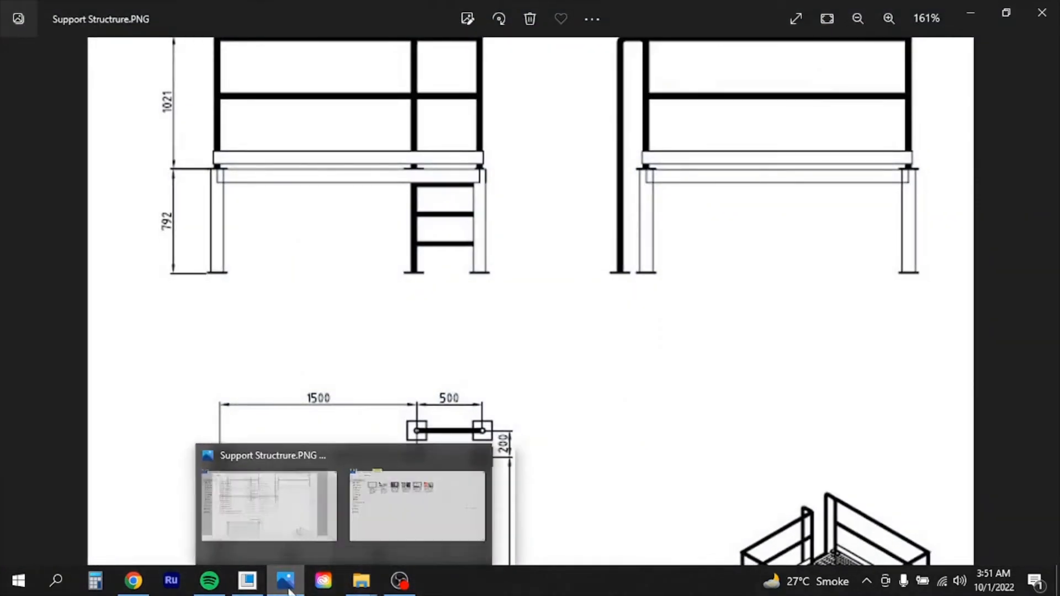
{"action": "left_click", "coordinate": [248, 582]}
{"action": "type", "text": "792"}
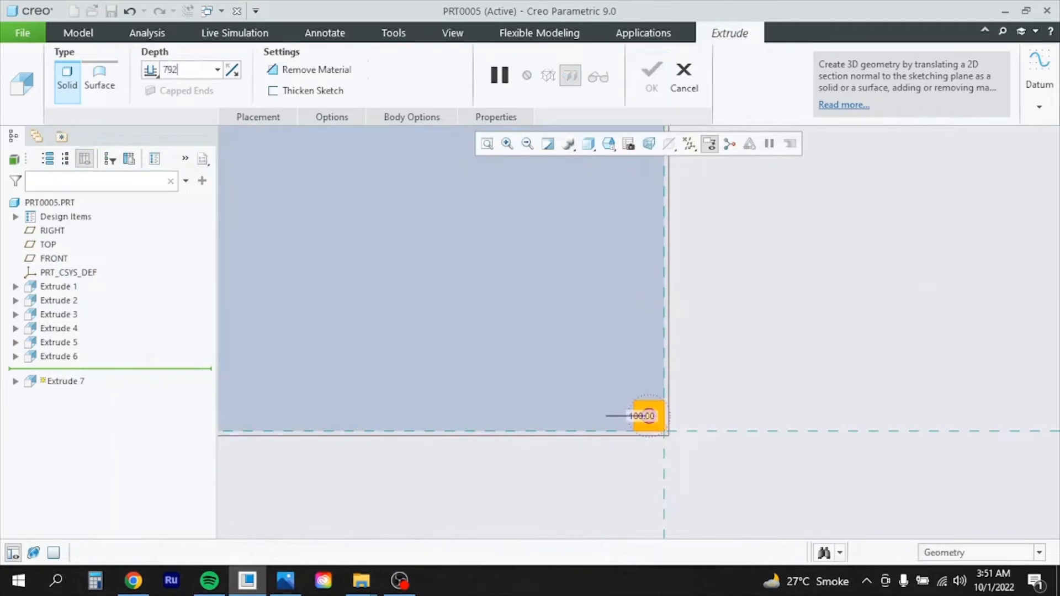
{"action": "key", "text": "Return"}
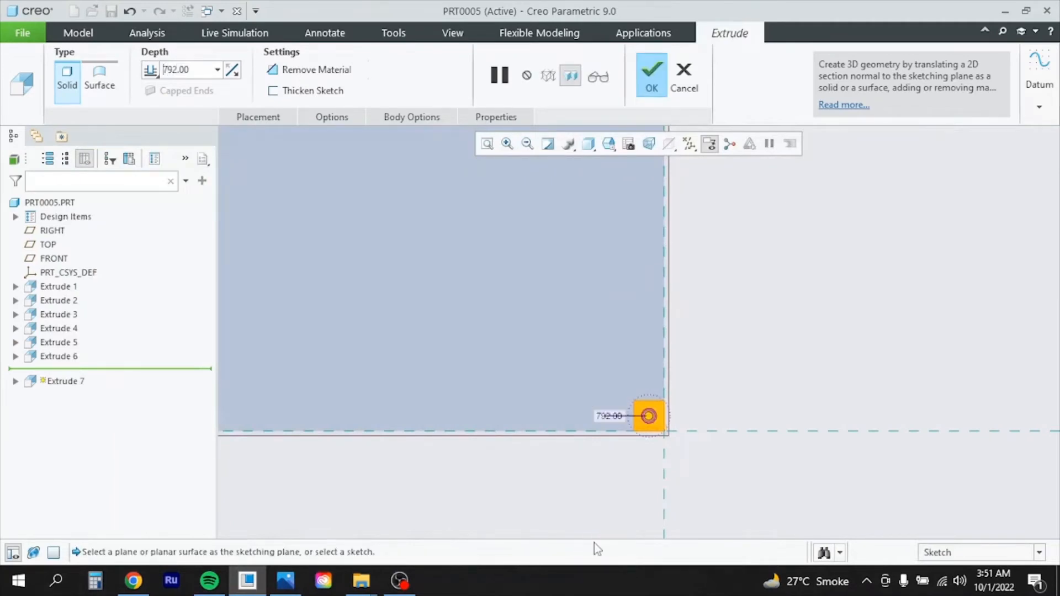
{"action": "left_click", "coordinate": [653, 77]}
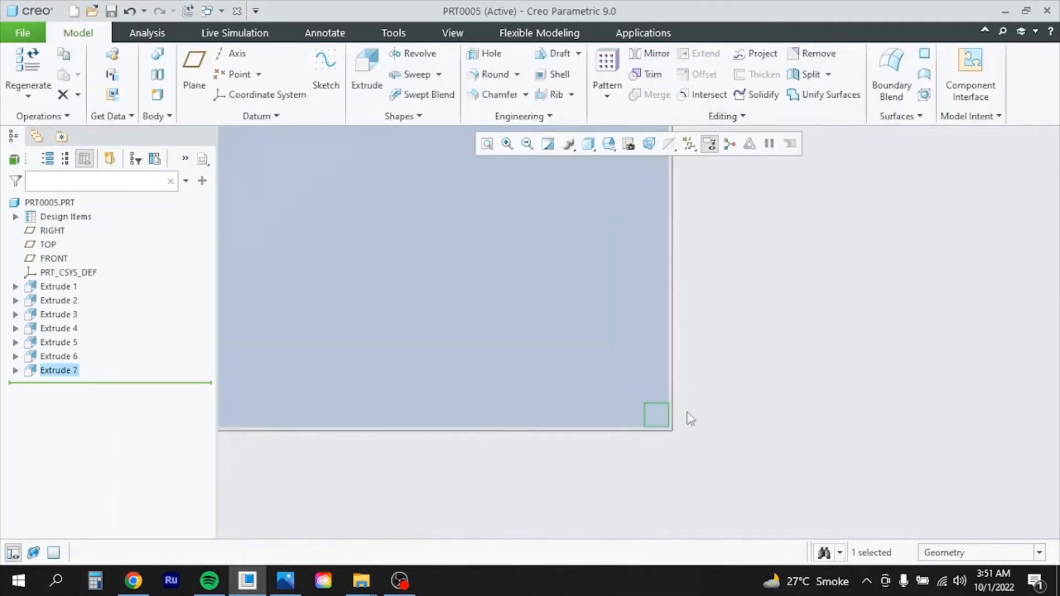
Orbit to the model's left side and select its side face as the plane reference
{"action": "mouse_move", "coordinate": [712, 411]}
{"action": "middle_mouse_down"}
{"action": "mouse_move", "coordinate": [686, 428]}
{"action": "mouse_move", "coordinate": [709, 407]}
{"action": "mouse_move", "coordinate": [706, 421]}
{"action": "mouse_move", "coordinate": [704, 402]}
{"action": "middle_mouse_up"}
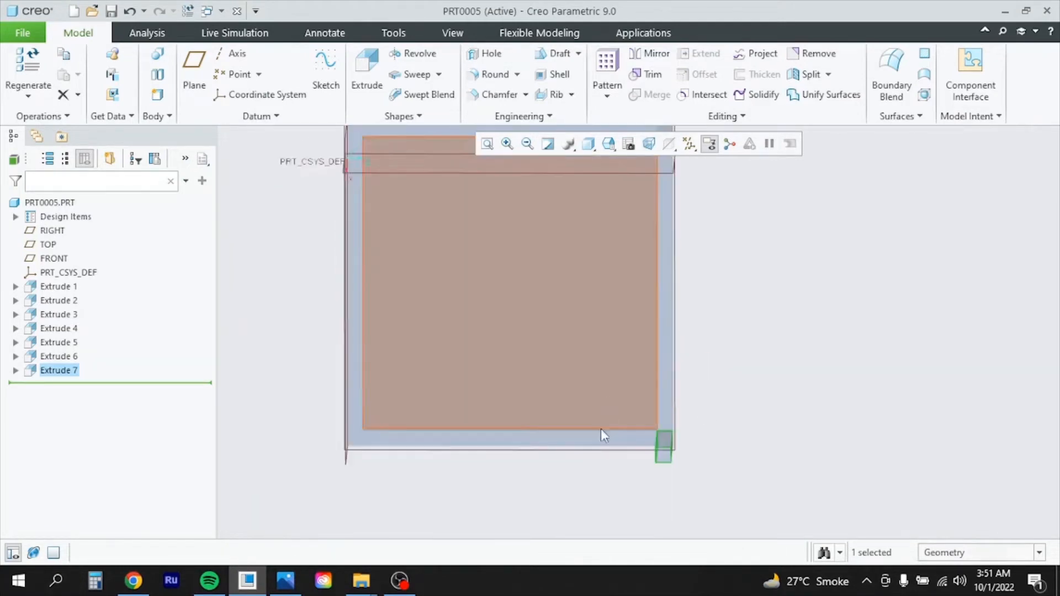
{"action": "scroll", "coordinate": [592, 497], "scroll_direction": "up", "scroll_amount": 3}
{"action": "scroll", "coordinate": [592, 426], "scroll_direction": "down", "scroll_amount": 4}
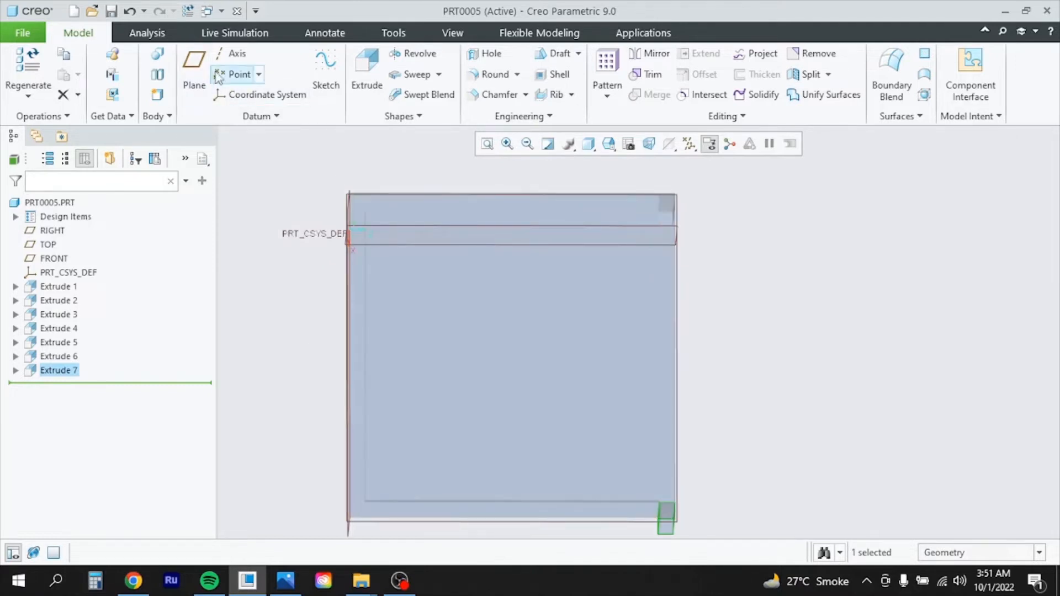
{"action": "middle_click_drag", "start_coordinate": [442, 311], "coordinate": [334, 310]}
{"action": "left_click", "coordinate": [314, 313]}
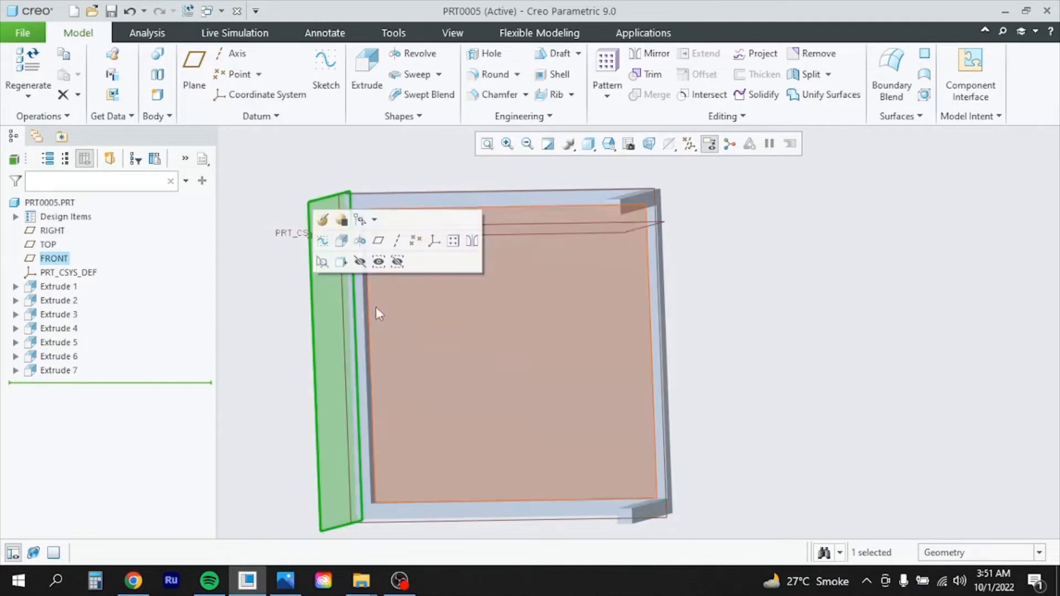
Create datum plane DTM1 offset 1000 from the FRONT side face
{"action": "left_click", "coordinate": [194, 71]}
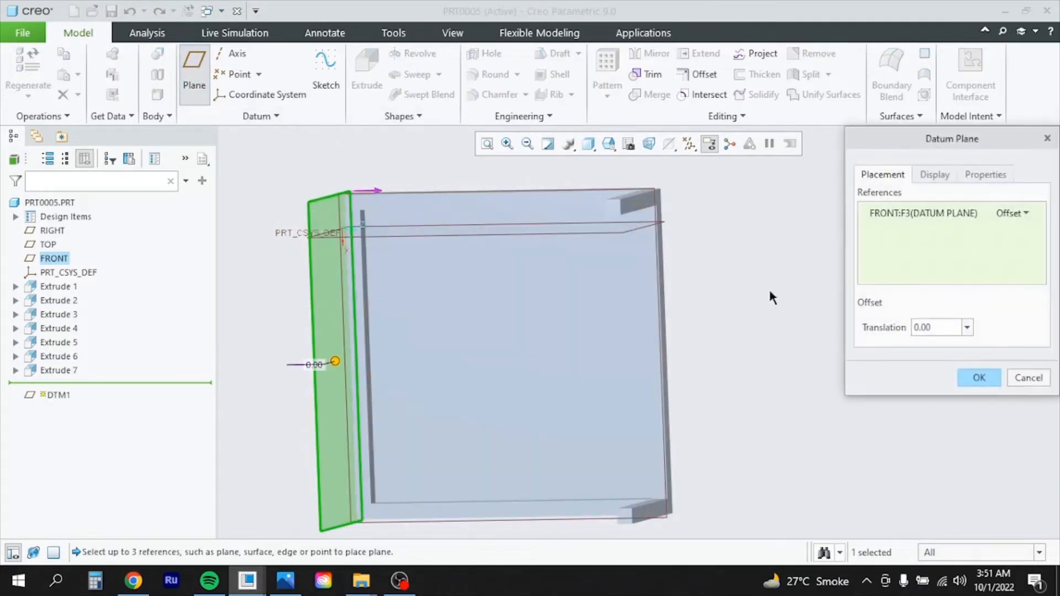
{"action": "left_click", "coordinate": [285, 581]}
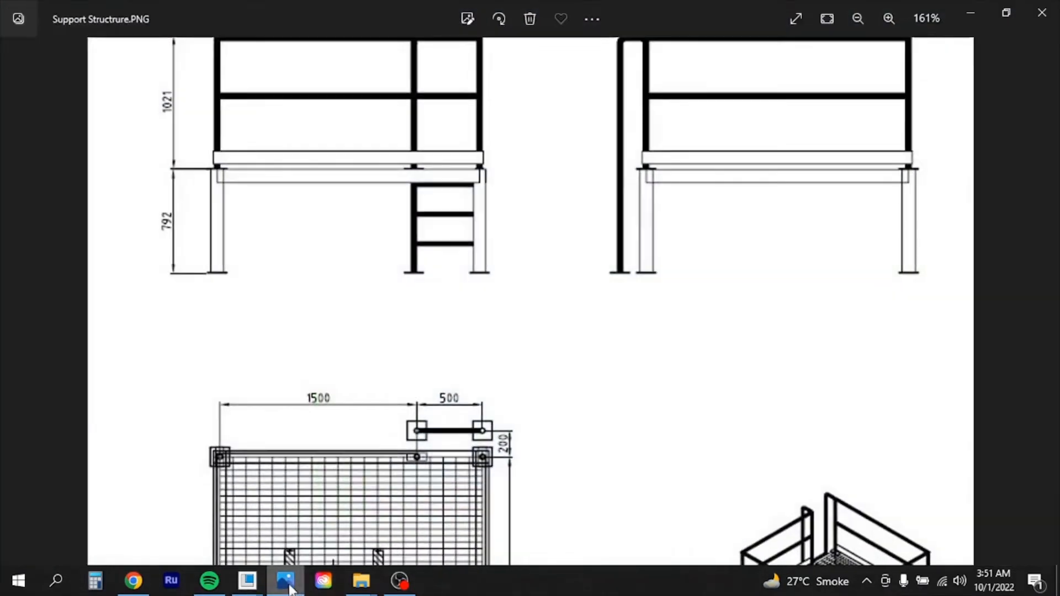
{"action": "left_click_drag", "start_coordinate": [379, 445], "coordinate": [386, 292]}
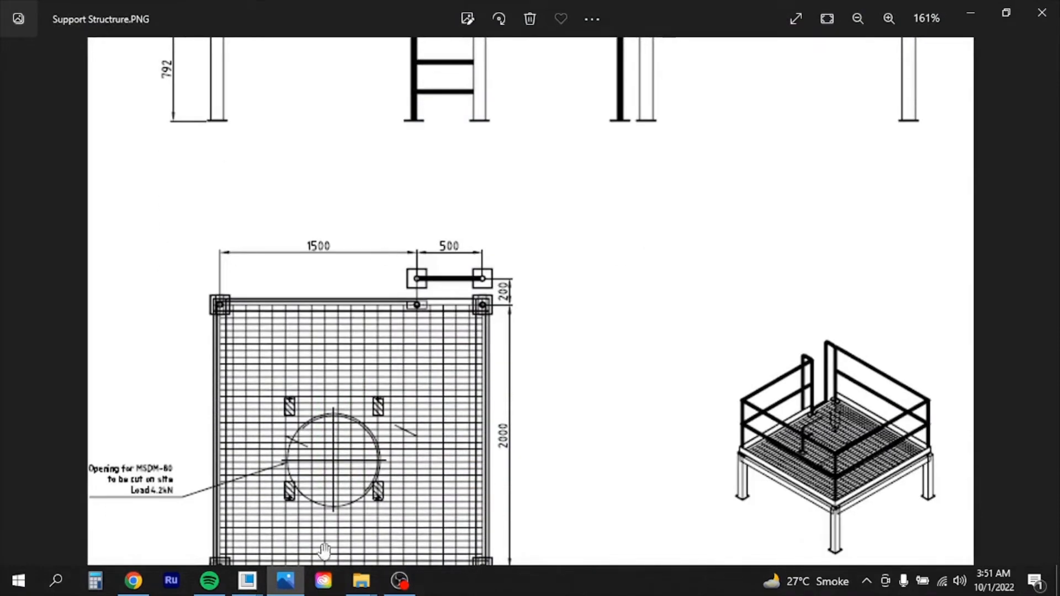
{"action": "left_click", "coordinate": [285, 585]}
{"action": "left_click_drag", "start_coordinate": [951, 329], "coordinate": [880, 330]}
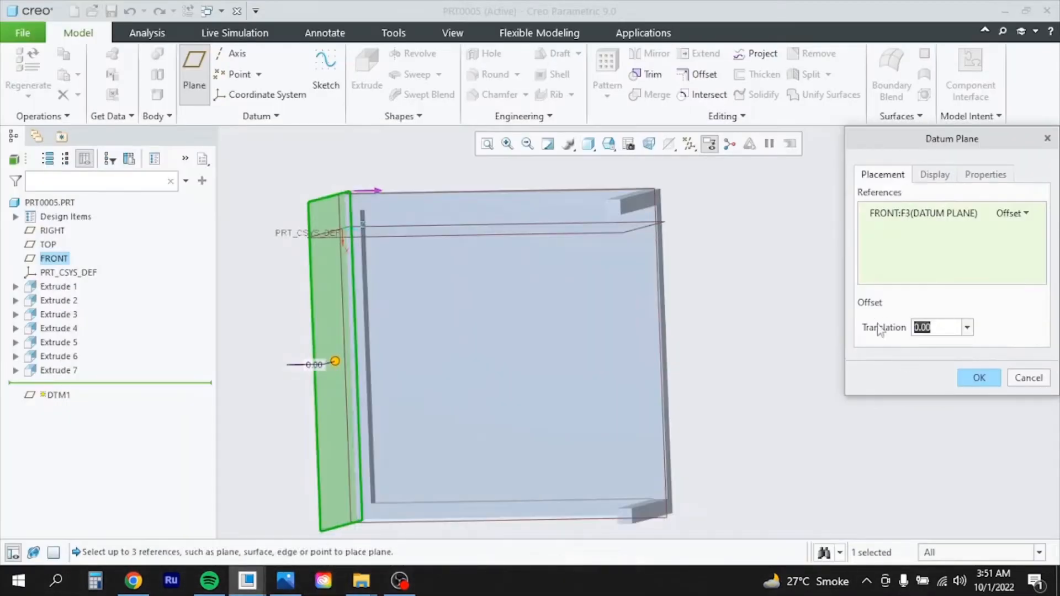
{"action": "type", "text": "10"}
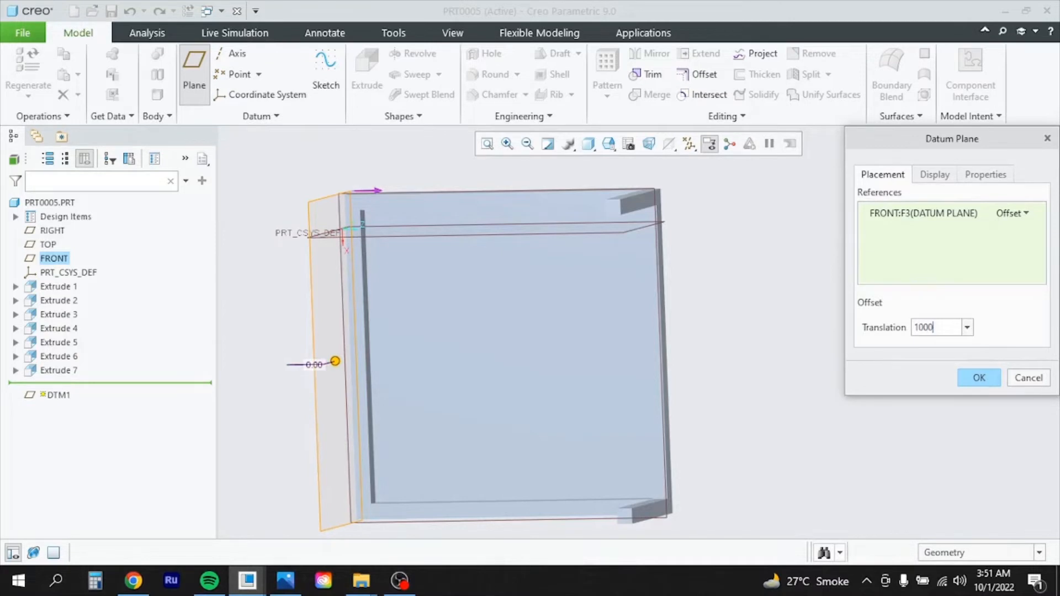
{"action": "type", "text": "00"}
{"action": "key", "text": "Return"}
{"action": "middle_click_drag", "start_coordinate": [561, 283], "coordinate": [586, 285]}
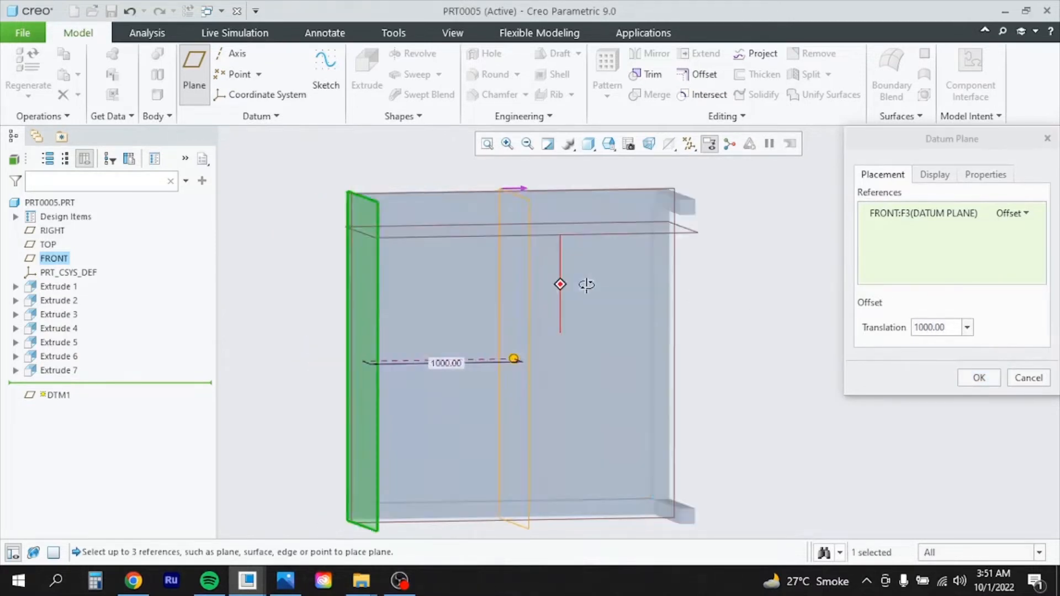
{"action": "left_click", "coordinate": [987, 385]}
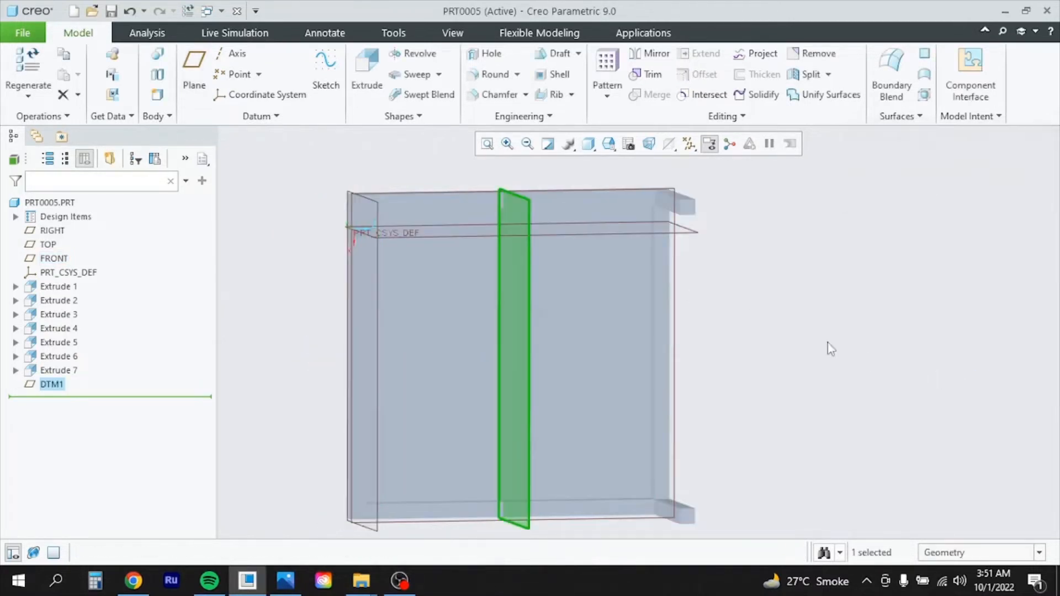
{"action": "scroll", "coordinate": [735, 310], "scroll_direction": "up", "scroll_amount": 3}
{"action": "scroll", "coordinate": [736, 329], "scroll_direction": "down", "scroll_amount": 2}
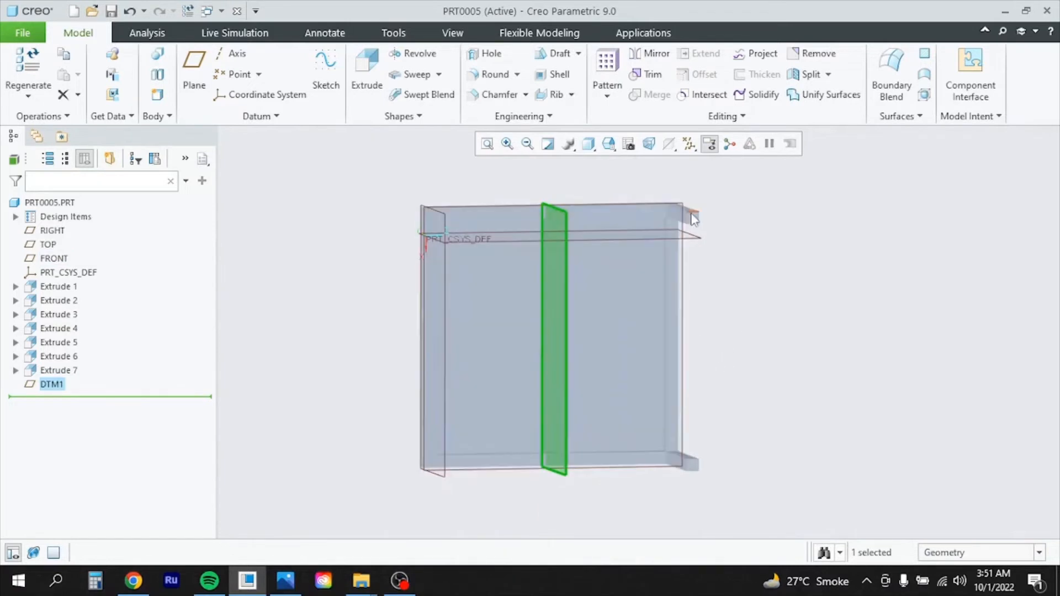
{"action": "left_click", "coordinate": [69, 370]}
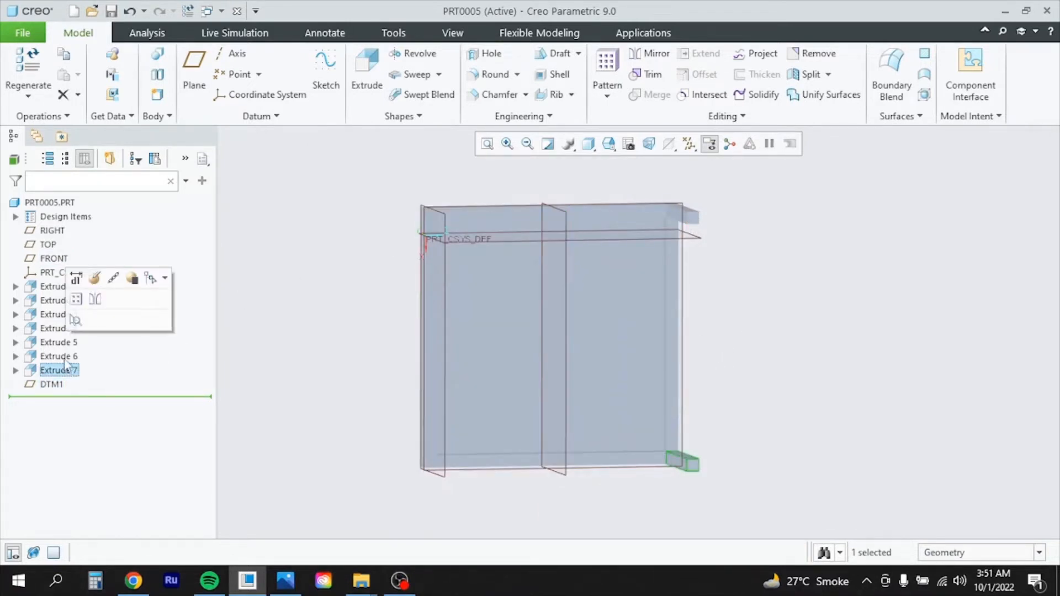
{"action": "left_click", "coordinate": [64, 356], "text": "ctrl"}
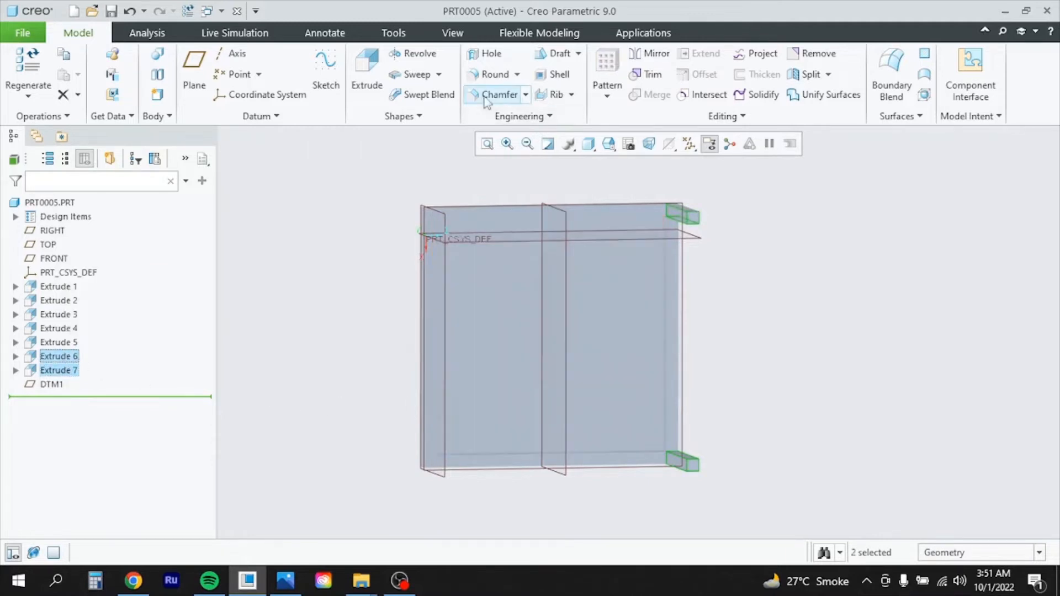
{"action": "left_click", "coordinate": [651, 53]}
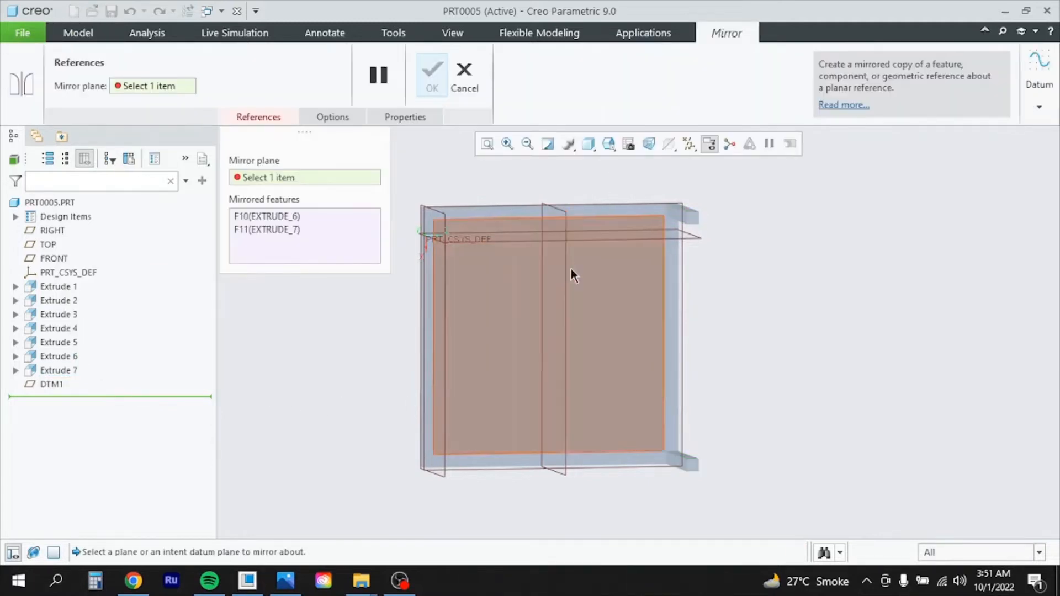
{"action": "left_click", "coordinate": [564, 268]}
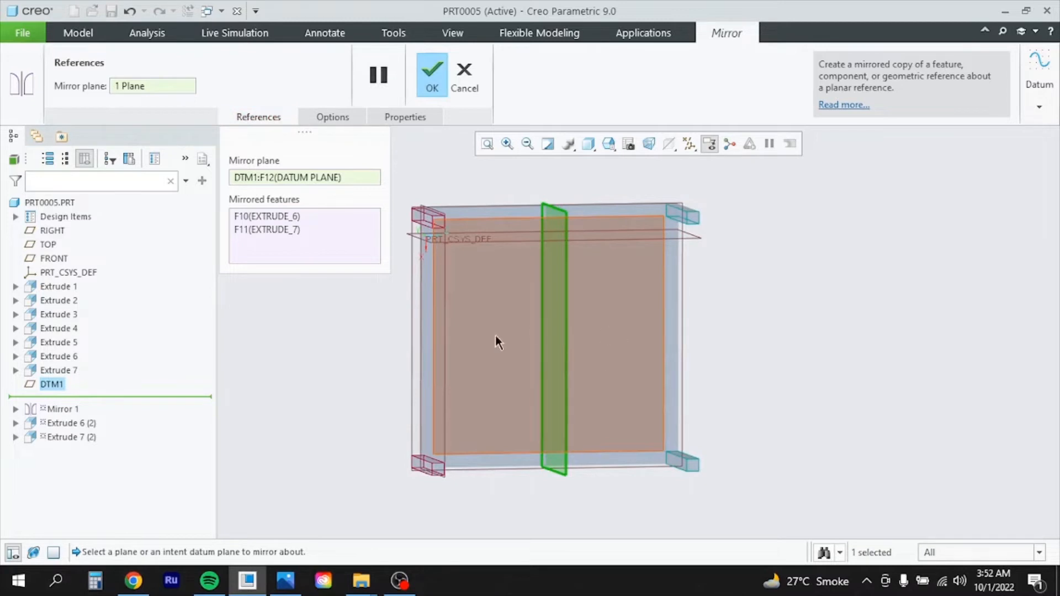
{"action": "left_click", "coordinate": [431, 74]}
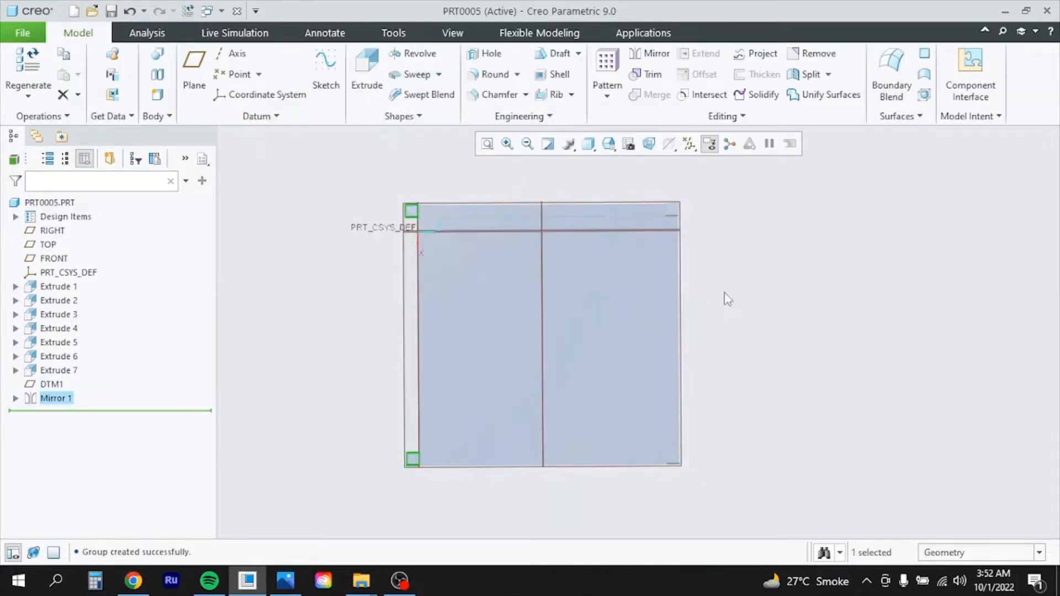
{"action": "left_click", "coordinate": [794, 306]}
{"action": "middle_click_drag", "start_coordinate": [495, 336], "coordinate": [499, 283]}
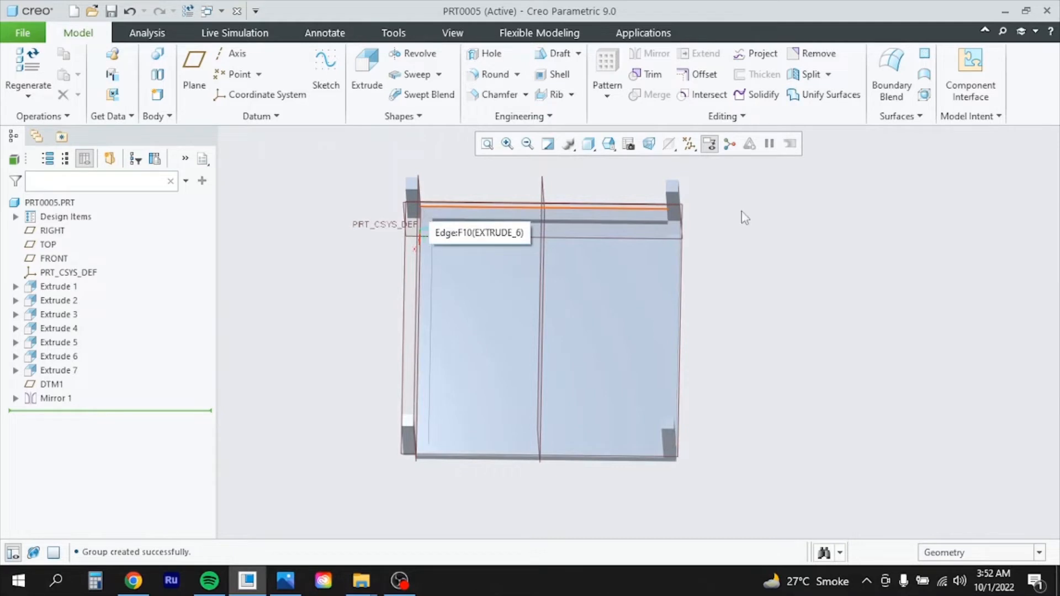
{"action": "scroll", "coordinate": [698, 331], "scroll_direction": "down", "scroll_amount": 3}
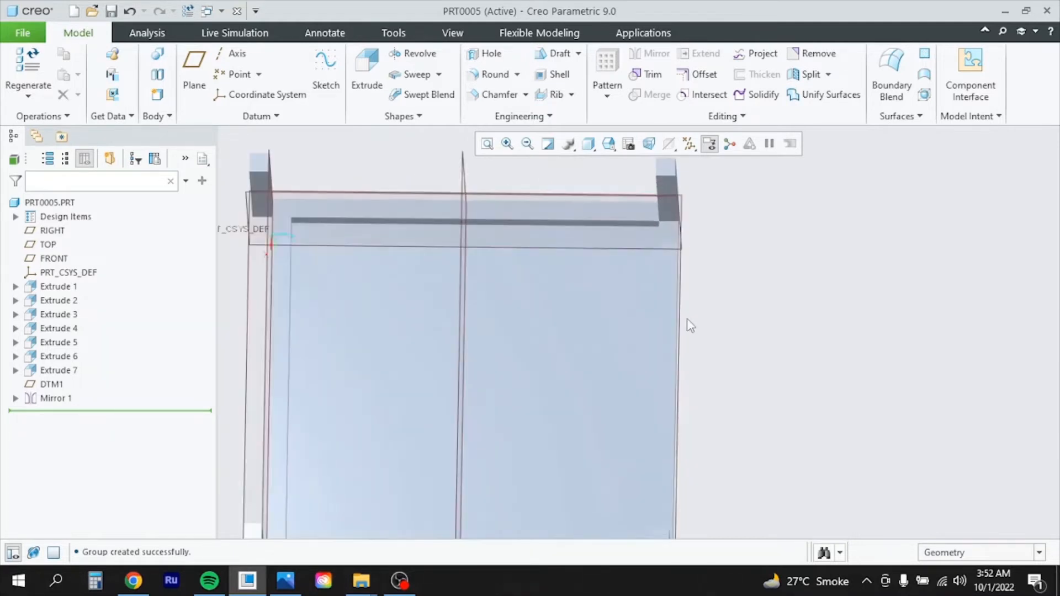
{"action": "scroll", "coordinate": [756, 357], "scroll_direction": "up", "scroll_amount": 2}
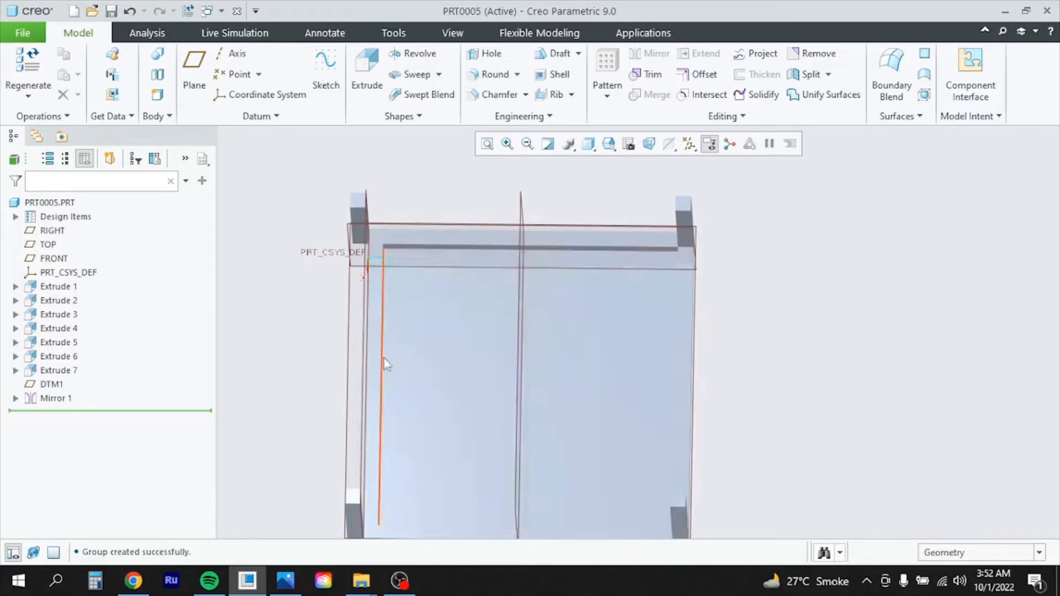
{"action": "mouse_move", "coordinate": [379, 366]}
{"action": "middle_mouse_down"}
{"action": "mouse_move", "coordinate": [414, 374]}
{"action": "mouse_move", "coordinate": [388, 363]}
{"action": "middle_mouse_up"}
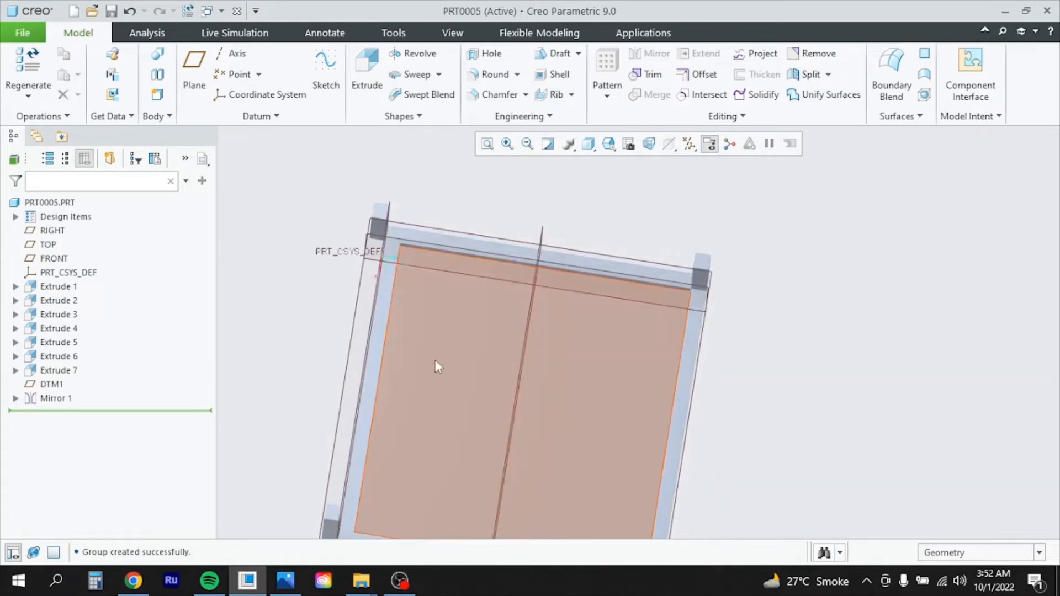
{"action": "scroll", "coordinate": [465, 360], "scroll_direction": "up", "scroll_amount": 2}
{"action": "scroll", "coordinate": [495, 385], "scroll_direction": "down", "scroll_amount": 3}
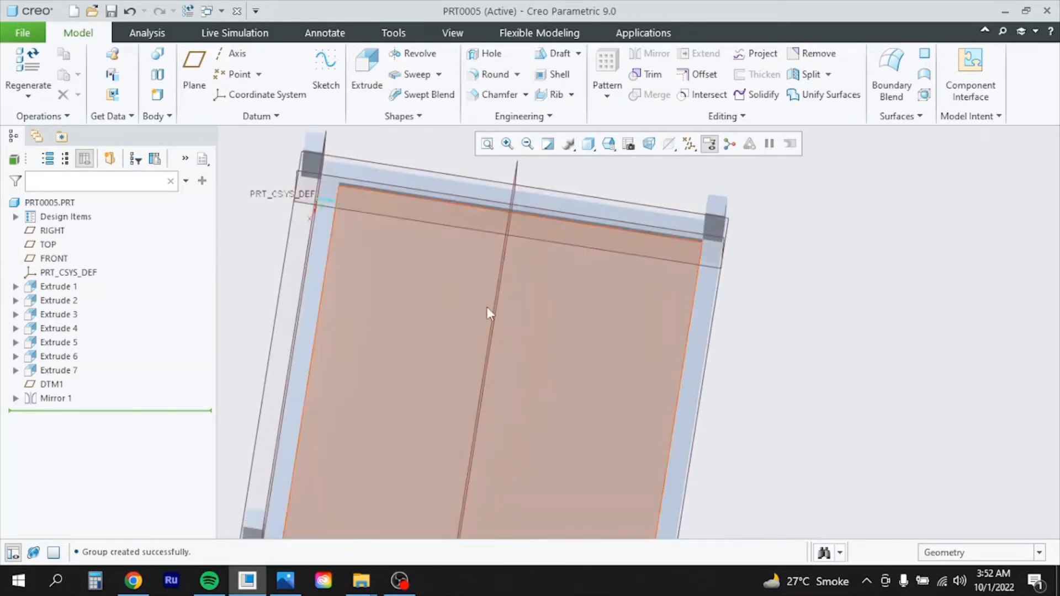
{"action": "scroll", "coordinate": [488, 356], "scroll_direction": "up", "scroll_amount": 4}
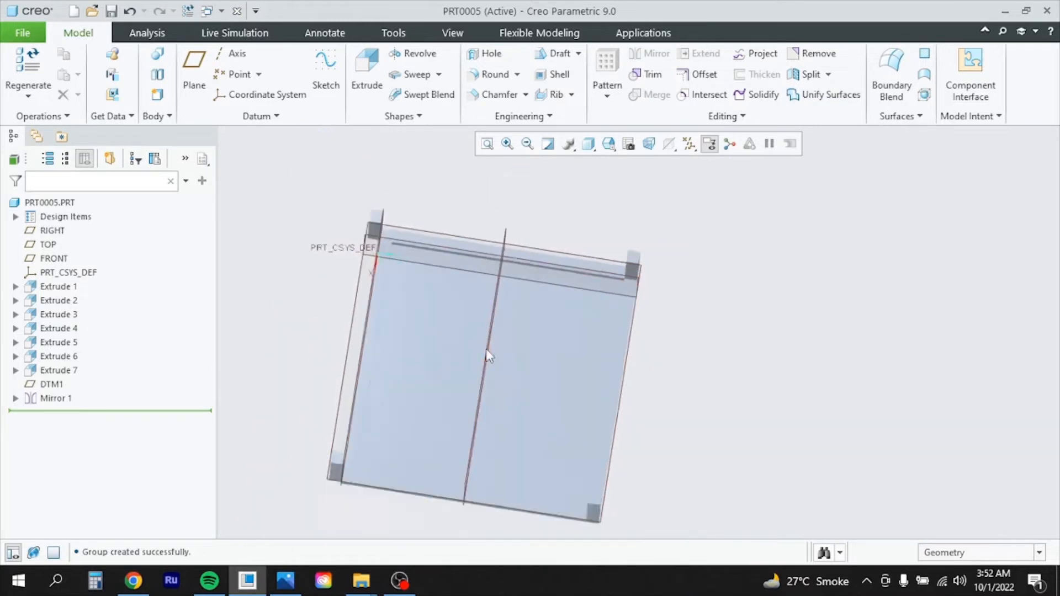
{"action": "left_click", "coordinate": [52, 385]}
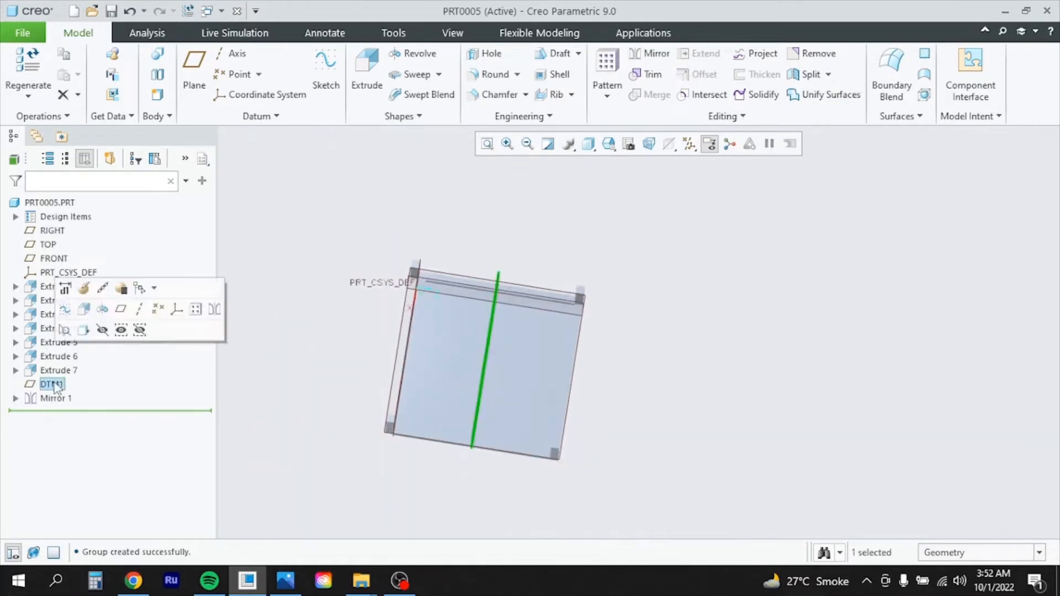
Redefine DTM1's offset from 1000 to 1050
{"action": "left_click", "coordinate": [84, 289]}
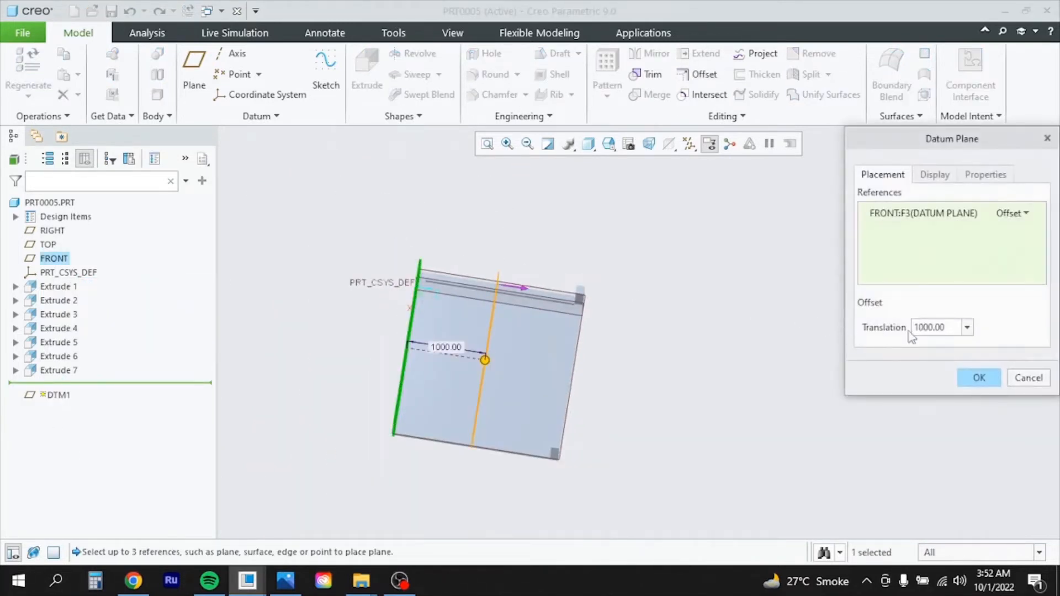
{"action": "double_click", "coordinate": [954, 327]}
{"action": "left_click", "coordinate": [917, 328]}
{"action": "key", "text": "Delete"}
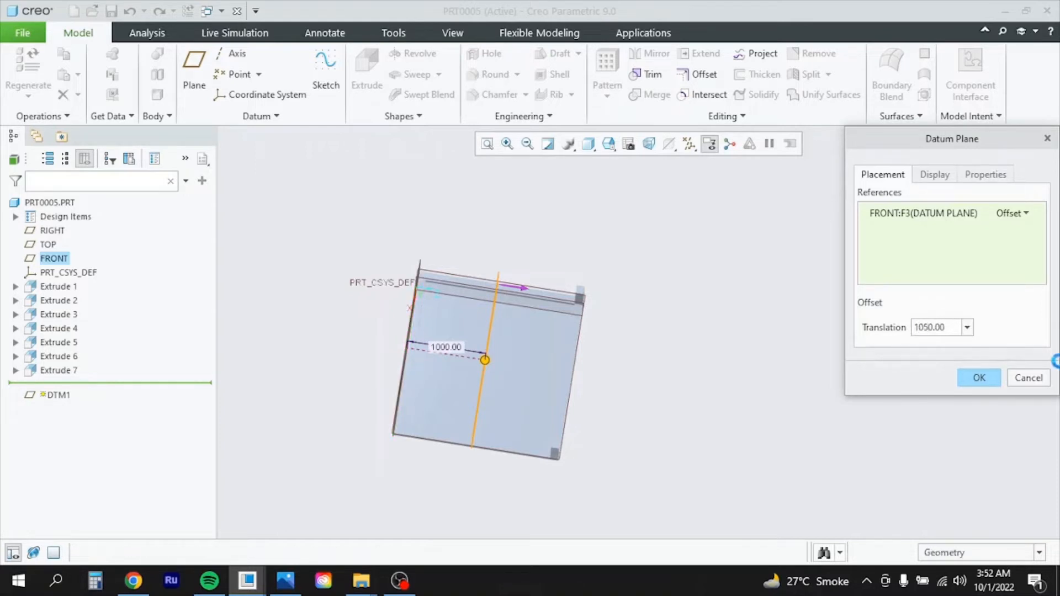
{"action": "key", "text": "Return"}
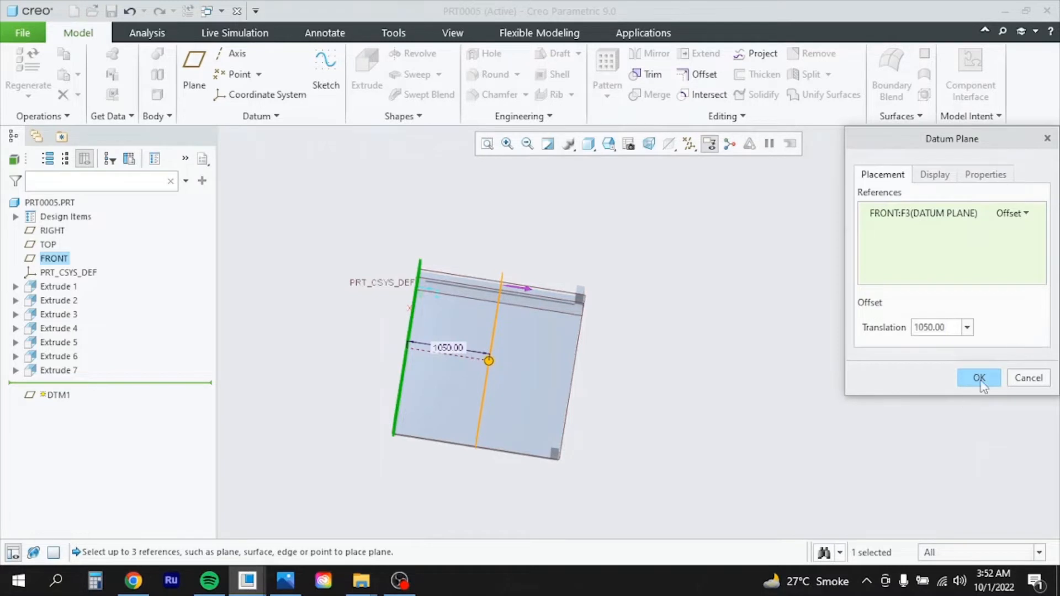
{"action": "left_click", "coordinate": [981, 381]}
Orbit and zoom to view the four-legged platform from oblique and top angles
{"action": "mouse_move", "coordinate": [662, 392]}
{"action": "middle_mouse_down"}
{"action": "mouse_move", "coordinate": [777, 389]}
{"action": "mouse_move", "coordinate": [796, 370]}
{"action": "mouse_move", "coordinate": [804, 232]}
{"action": "mouse_move", "coordinate": [785, 293]}
{"action": "middle_mouse_up"}
{"action": "scroll", "coordinate": [586, 385], "scroll_direction": "down", "scroll_amount": 4}
{"action": "scroll", "coordinate": [790, 273], "scroll_direction": "up", "scroll_amount": 3}
{"action": "scroll", "coordinate": [762, 397], "scroll_direction": "down", "scroll_amount": 3}
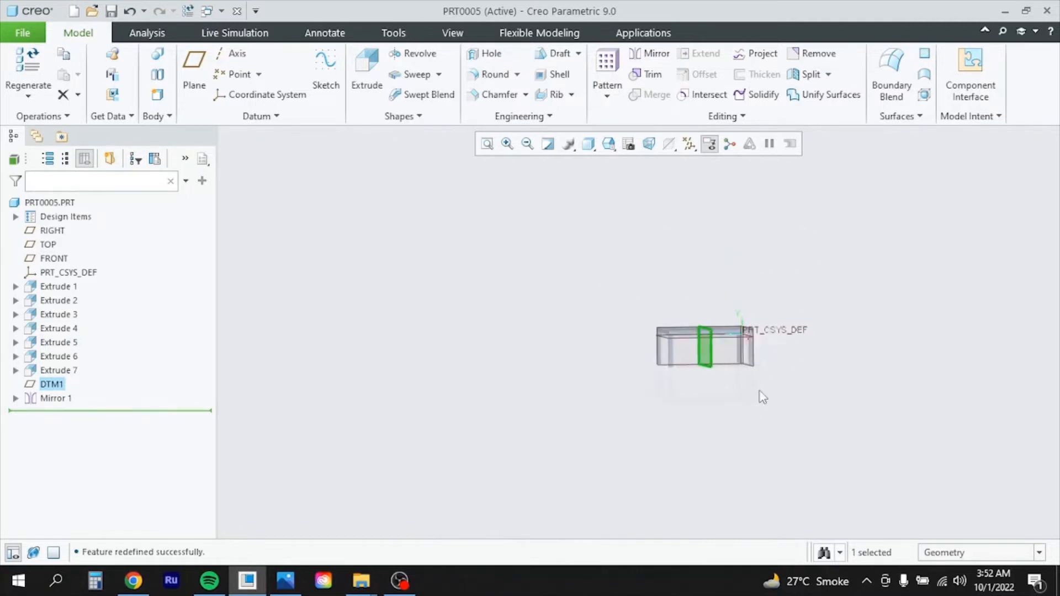
{"action": "scroll", "coordinate": [770, 331], "scroll_direction": "up", "scroll_amount": 3}
{"action": "scroll", "coordinate": [683, 394], "scroll_direction": "up", "scroll_amount": 3}
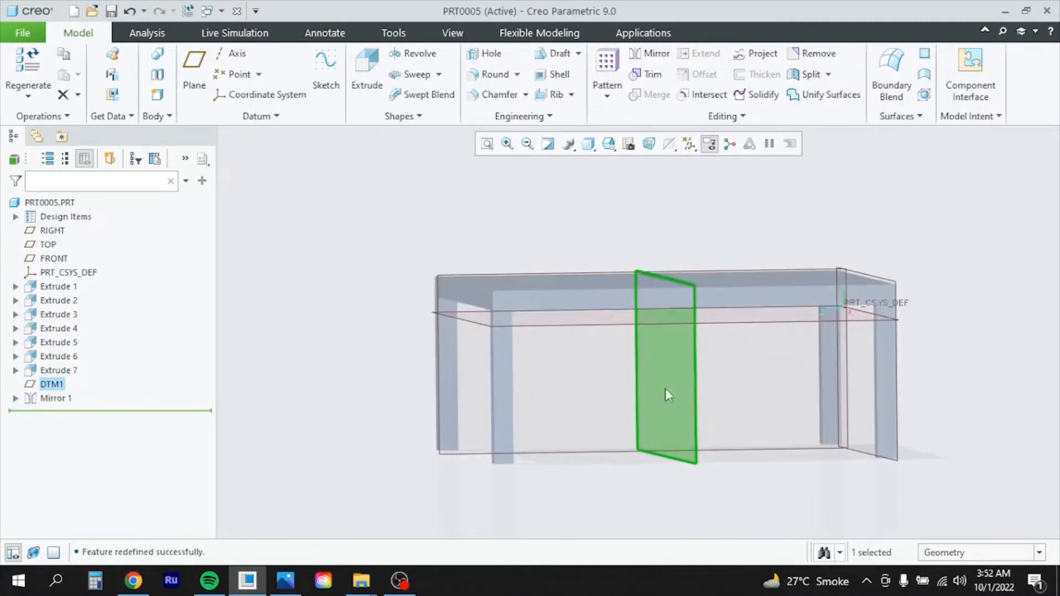
{"action": "left_click", "coordinate": [914, 481]}
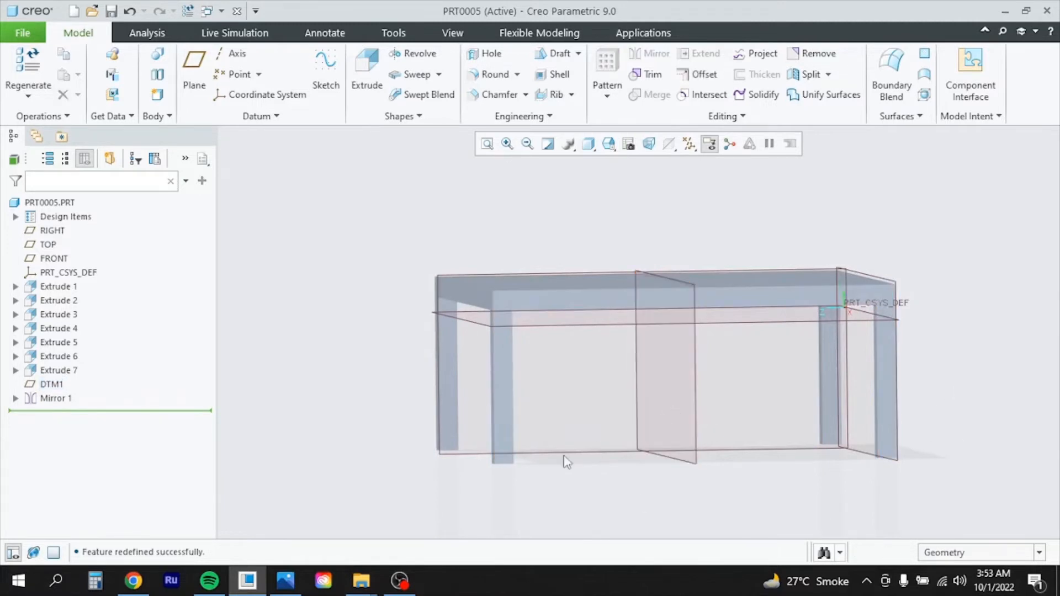
{"action": "mouse_move", "coordinate": [609, 392]}
{"action": "middle_mouse_down"}
{"action": "mouse_move", "coordinate": [617, 352]}
{"action": "mouse_move", "coordinate": [613, 367]}
{"action": "middle_mouse_up"}
{"action": "scroll", "coordinate": [493, 308], "scroll_direction": "down", "scroll_amount": 3}
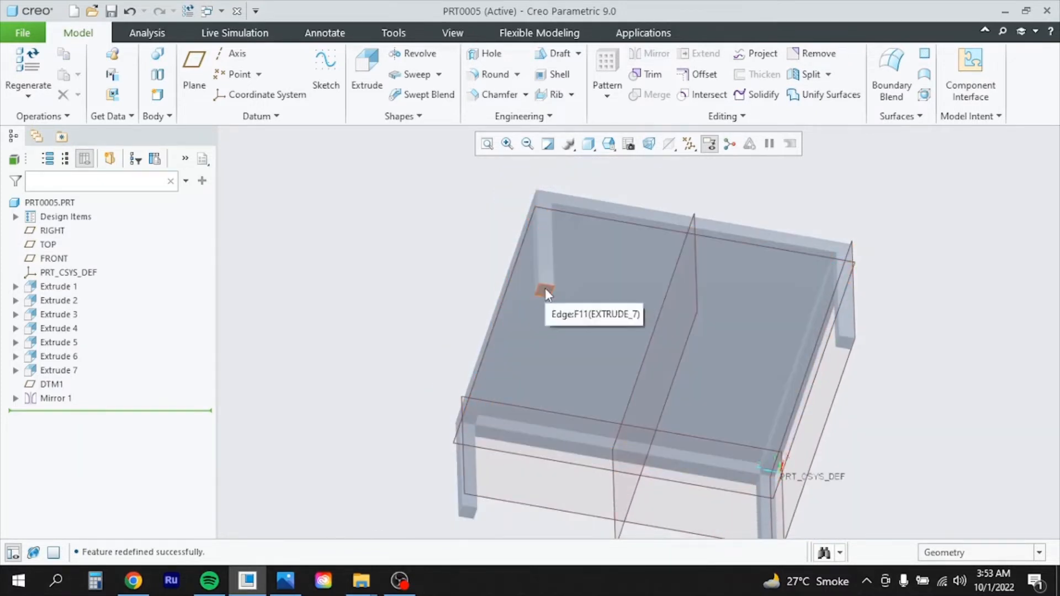
Start an extrusion on the platform surface and draw a rectangle at the plate corner
{"action": "left_click", "coordinate": [545, 289]}
{"action": "left_click", "coordinate": [366, 70]}
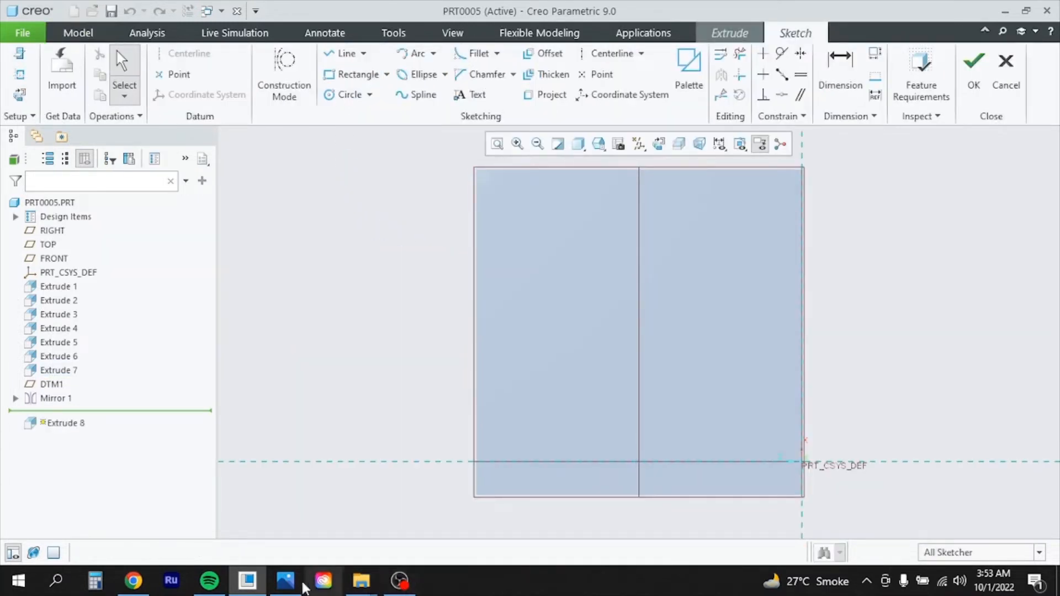
{"action": "left_click", "coordinate": [285, 580]}
{"action": "scroll", "coordinate": [463, 393], "scroll_direction": "down", "scroll_amount": 1}
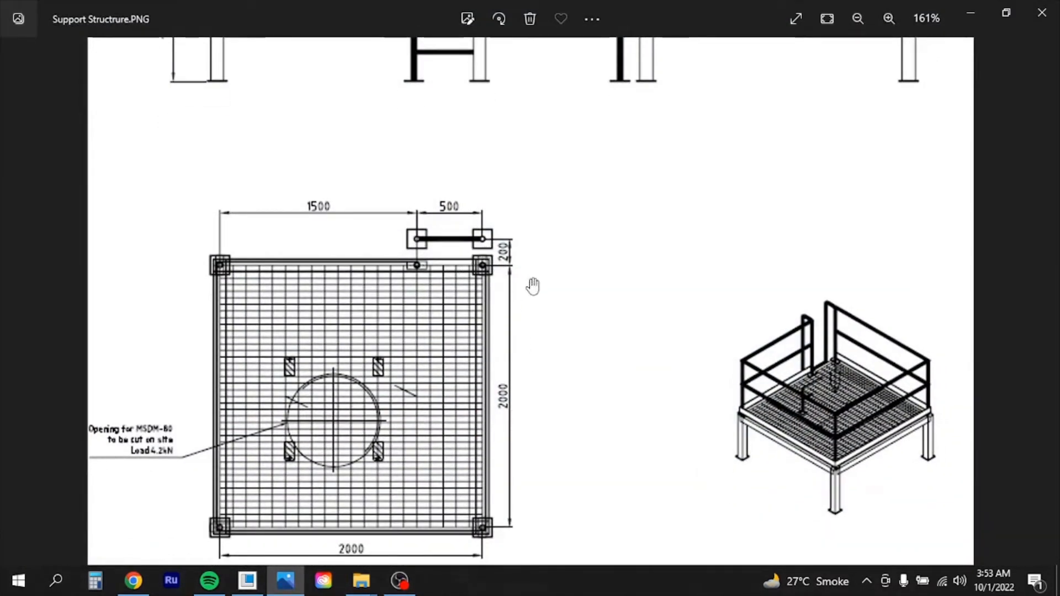
{"action": "scroll", "coordinate": [564, 290], "scroll_direction": "up", "scroll_amount": 1}
{"action": "scroll", "coordinate": [577, 271], "scroll_direction": "up", "scroll_amount": 2}
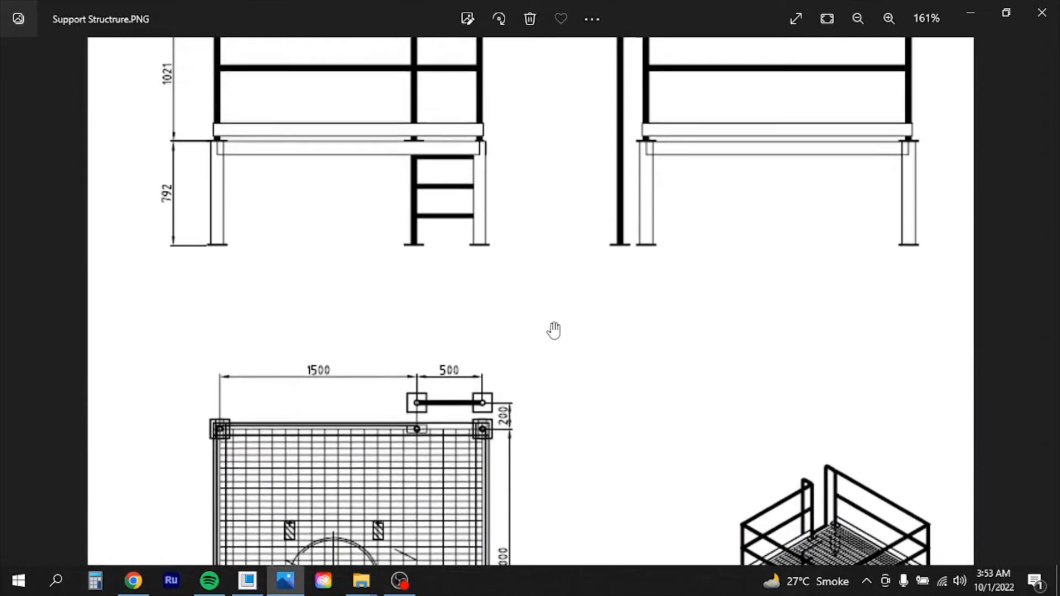
{"action": "scroll", "coordinate": [552, 329], "scroll_direction": "down", "scroll_amount": 3}
{"action": "left_click", "coordinate": [247, 580]}
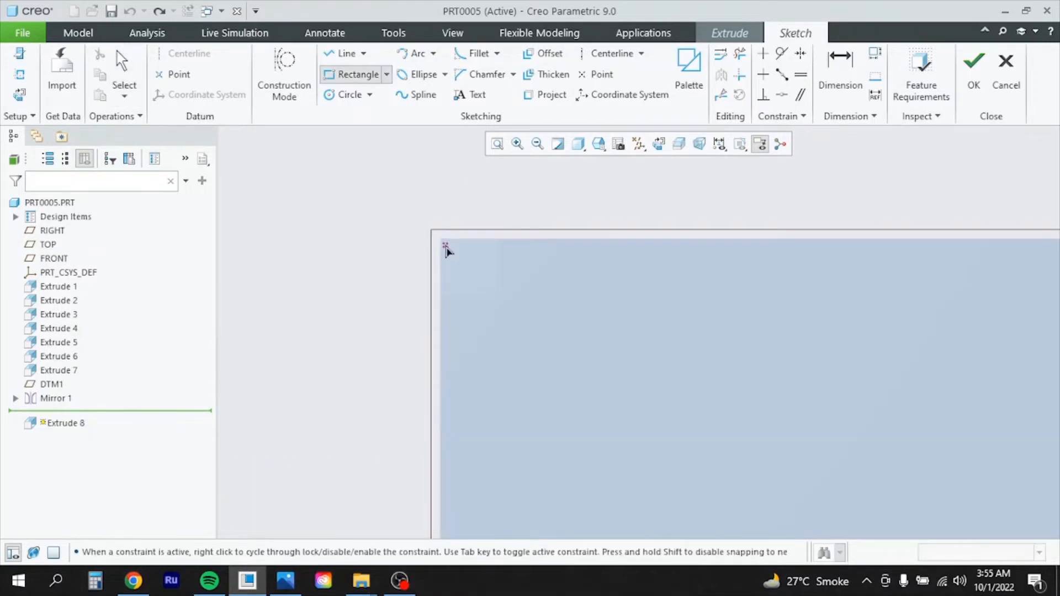
{"action": "left_click", "coordinate": [441, 239]}
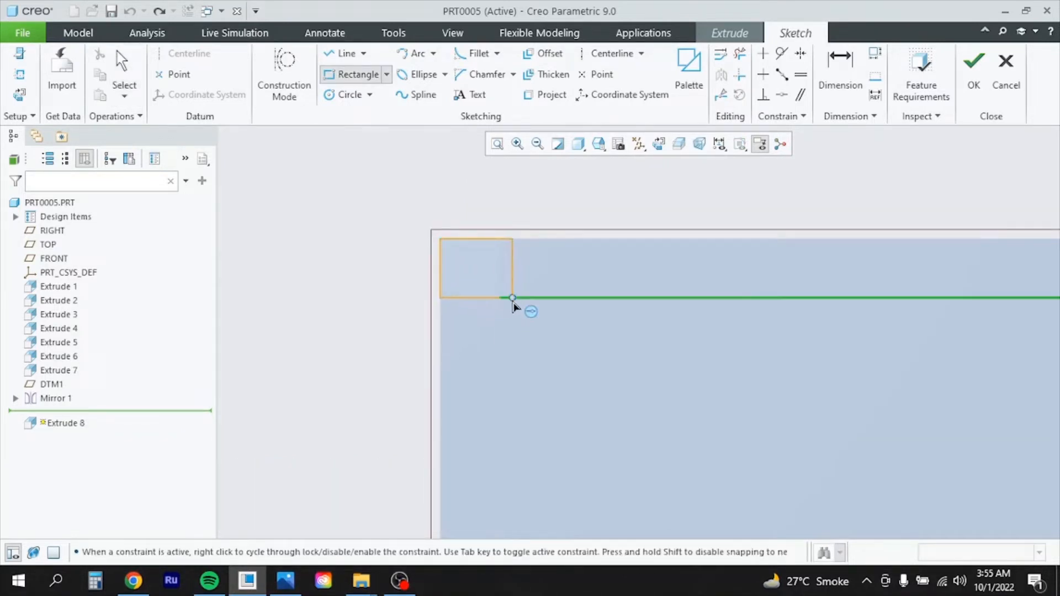
{"action": "left_click", "coordinate": [504, 304]}
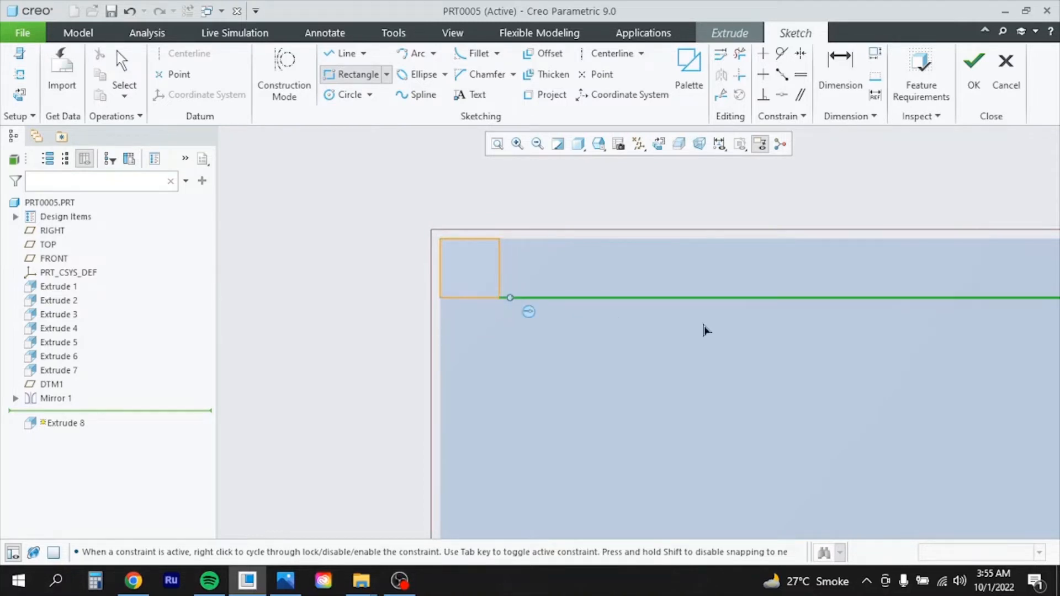
{"action": "middle_click", "coordinate": [540, 309]}
Dimension the rectangle's height, removing a conflicting horizontal constraint, then undo the value change
{"action": "left_click", "coordinate": [840, 72]}
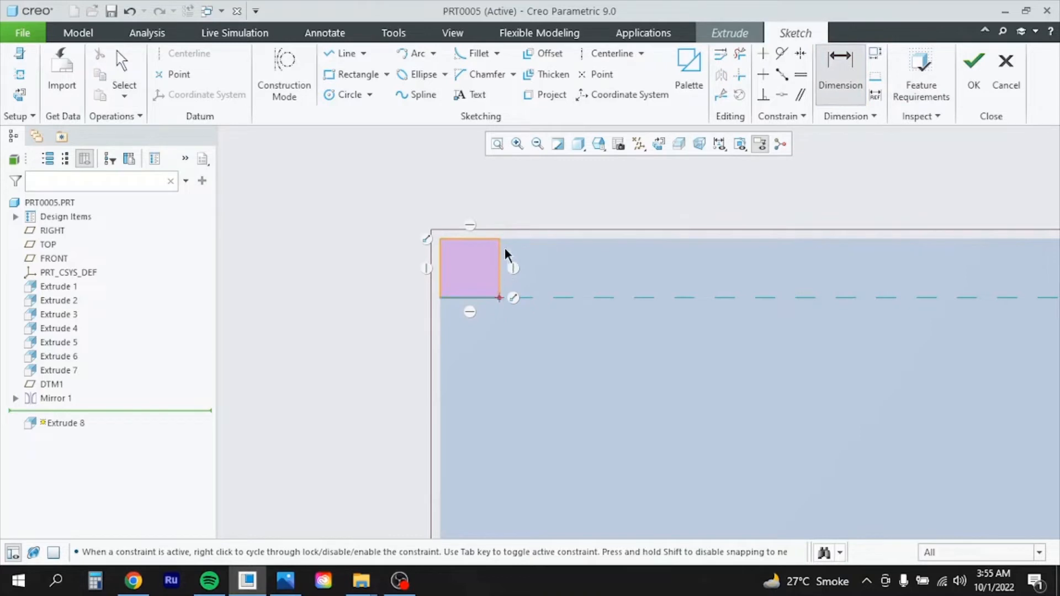
{"action": "middle_click", "coordinate": [572, 271]}
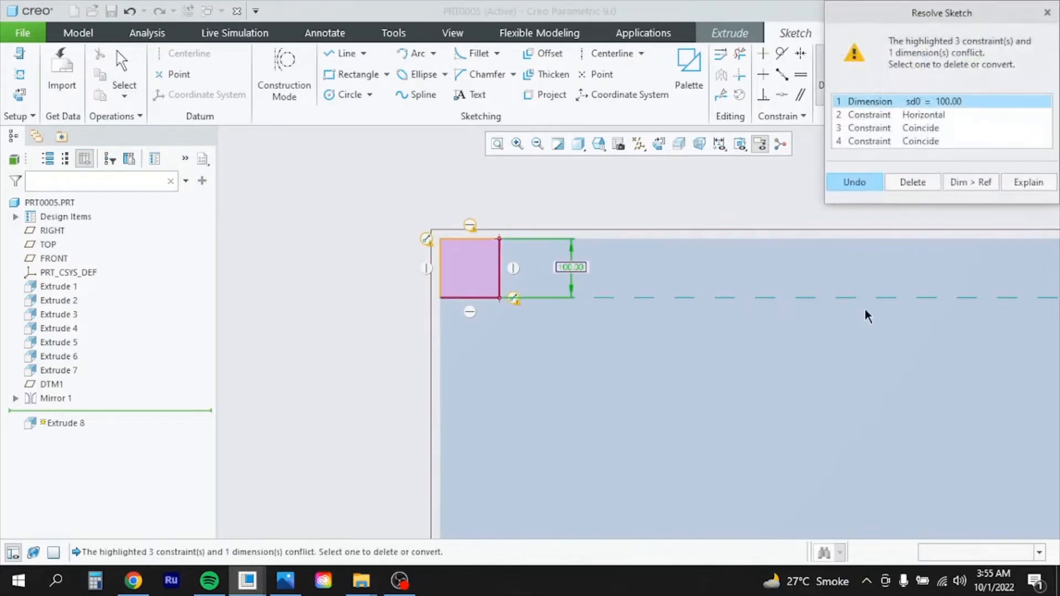
{"action": "left_click", "coordinate": [932, 121]}
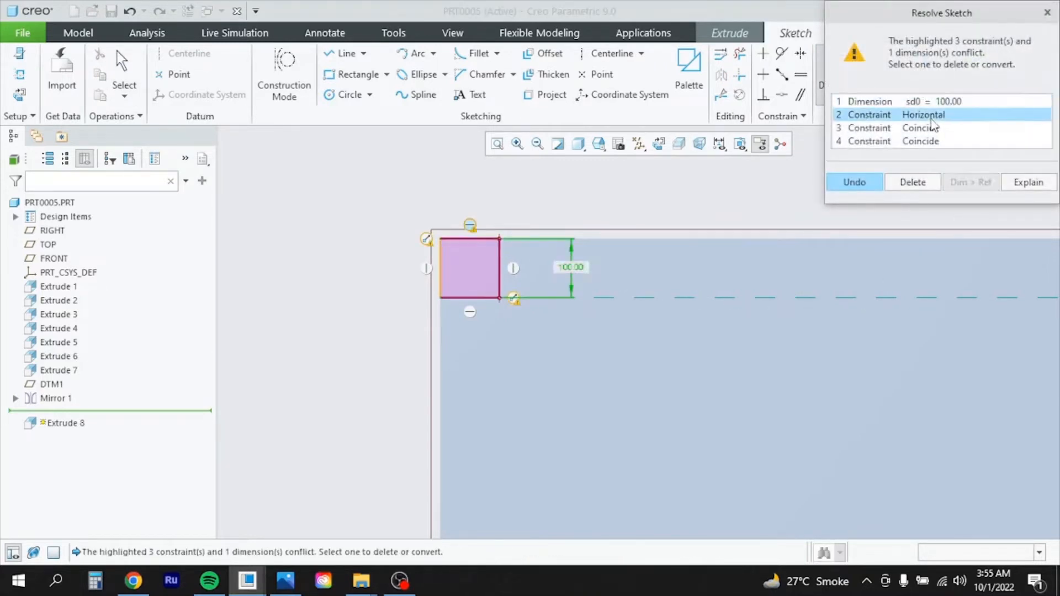
{"action": "left_click", "coordinate": [914, 182]}
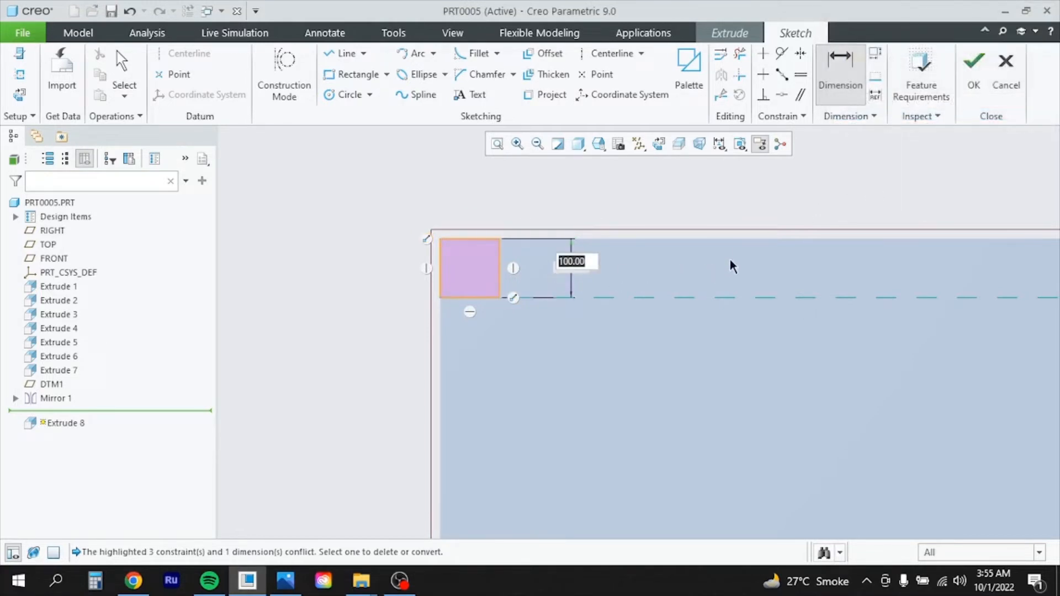
{"action": "type", "text": "150"}
{"action": "key", "text": "Return"}
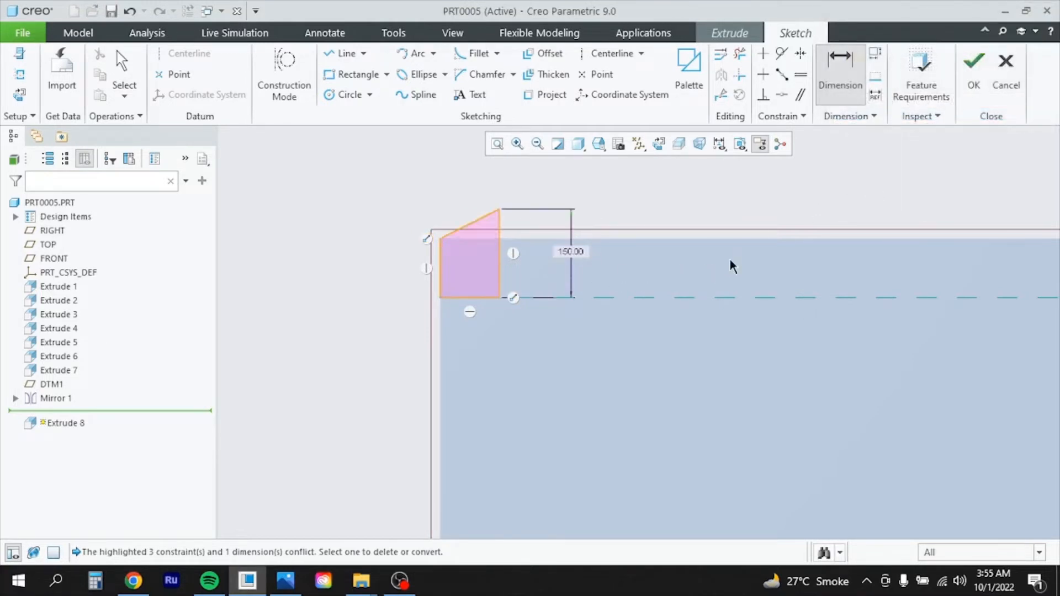
{"action": "key", "text": "ctrl+z"}
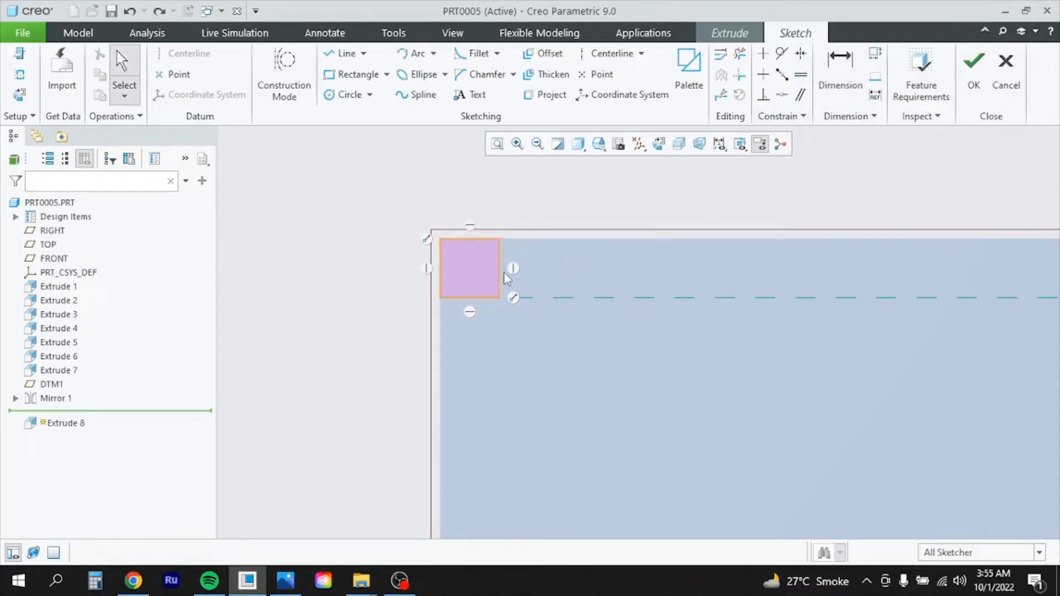
Size the rectangle to a 150 × 150 square after deleting a conflicting coincident constraint
{"action": "left_click", "coordinate": [840, 71]}
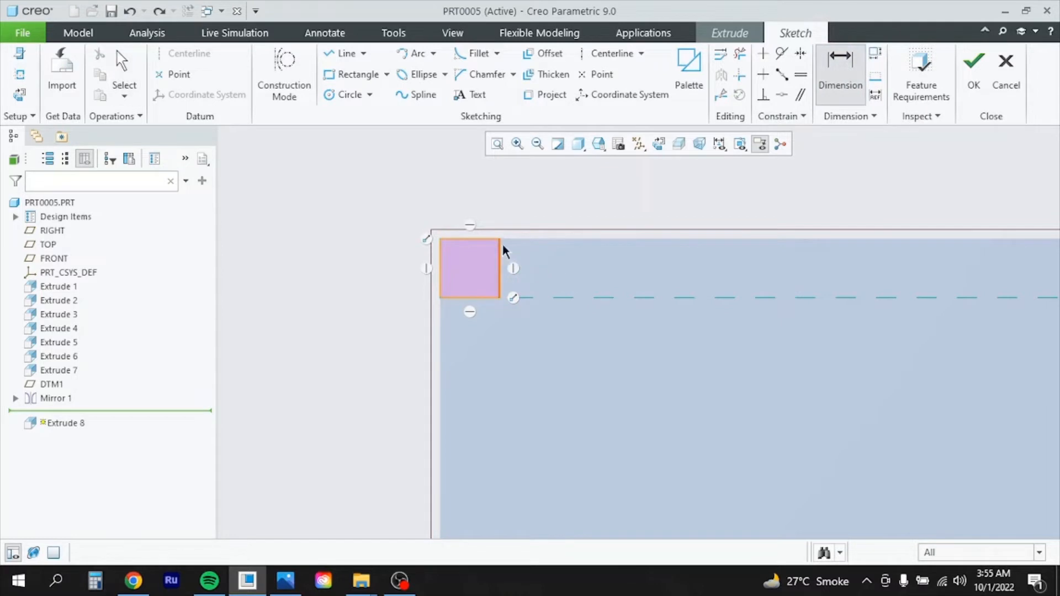
{"action": "scroll", "coordinate": [551, 274], "scroll_direction": "up", "scroll_amount": 1}
{"action": "middle_click", "coordinate": [552, 274]}
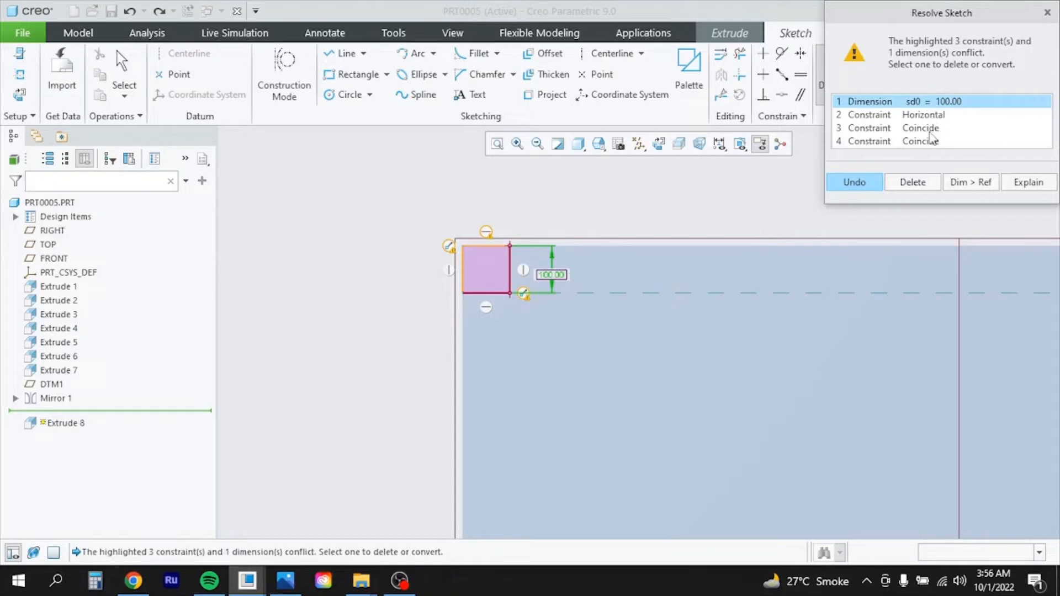
{"action": "left_click", "coordinate": [930, 130]}
{"action": "left_click", "coordinate": [917, 185]}
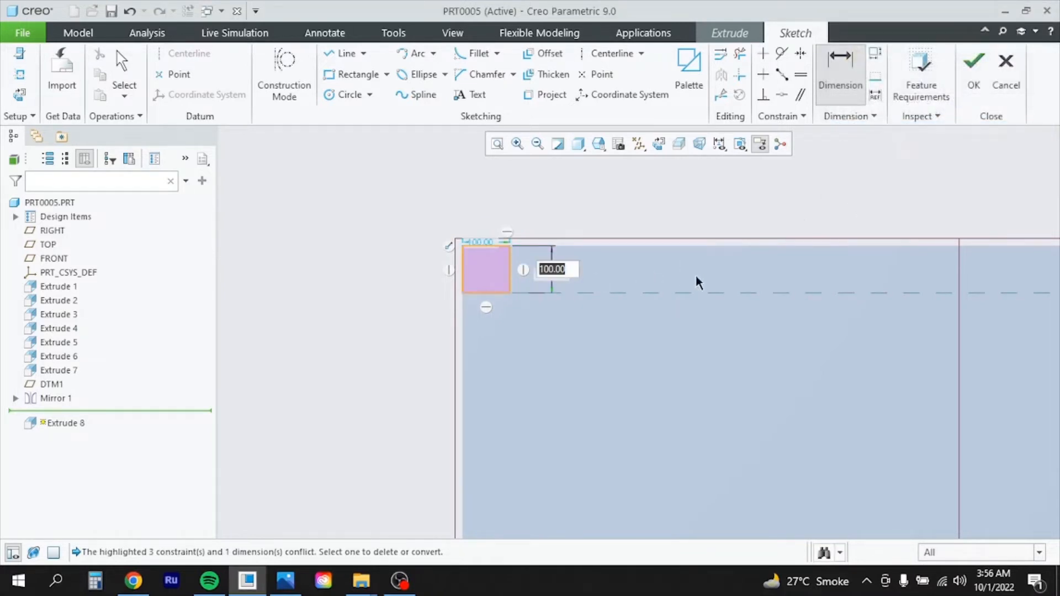
{"action": "type", "text": "150"}
{"action": "key", "text": "Return"}
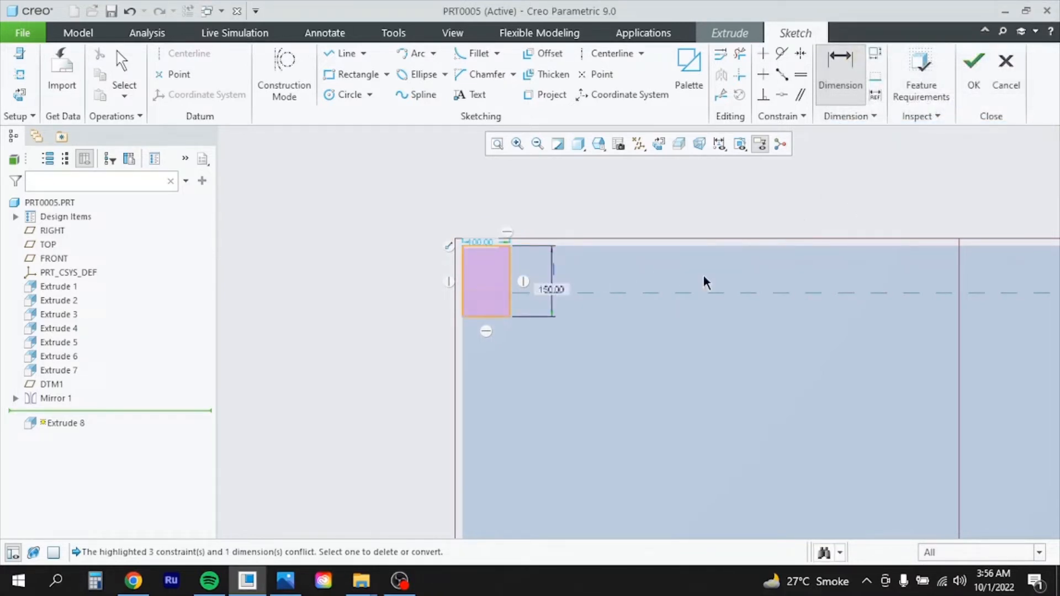
{"action": "double_click", "coordinate": [477, 242]}
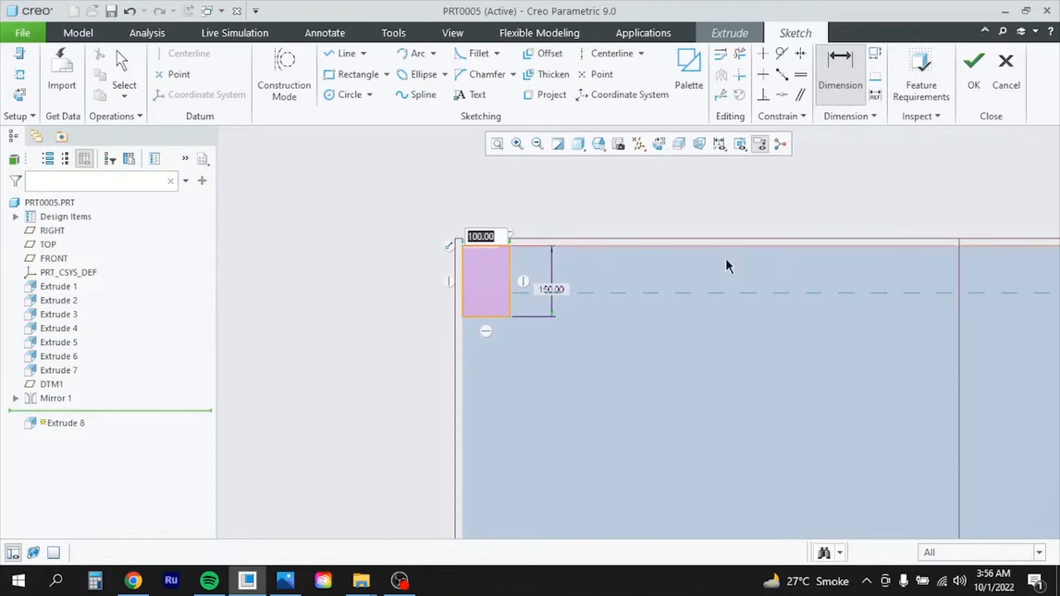
{"action": "type", "text": "150"}
{"action": "key", "text": "Return"}
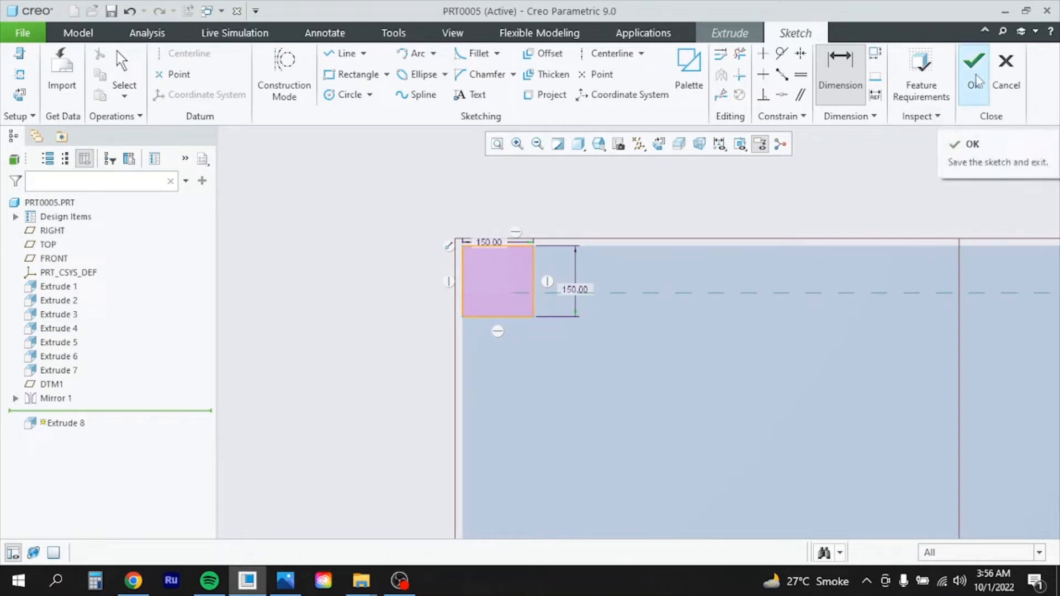
{"action": "left_click", "coordinate": [976, 80]}
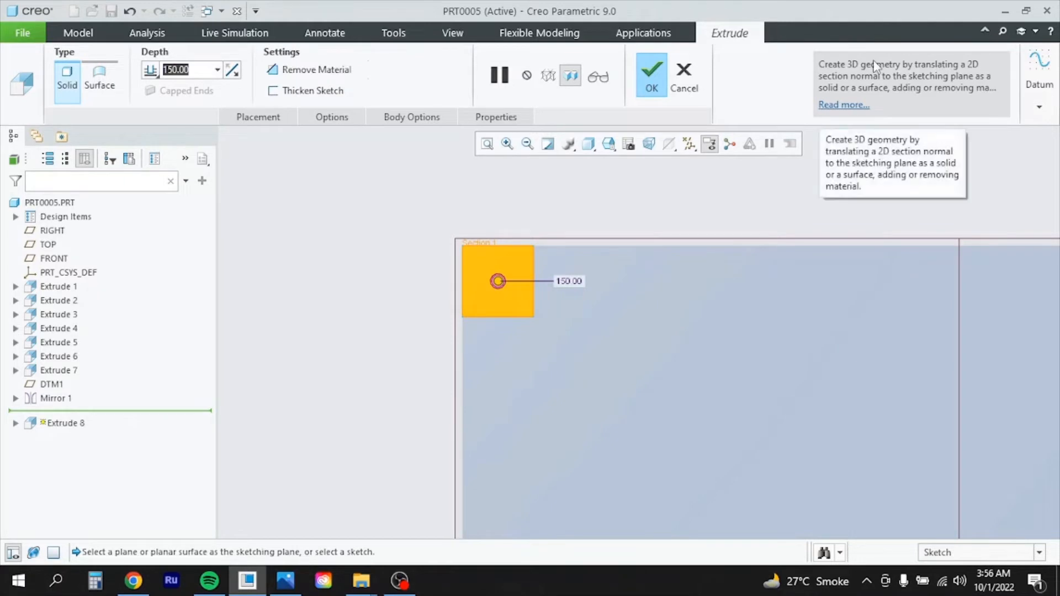
Extrude the 150-square pad 10 deep as Extrude 8, then orbit to look down on it
{"action": "type", "text": "10"}
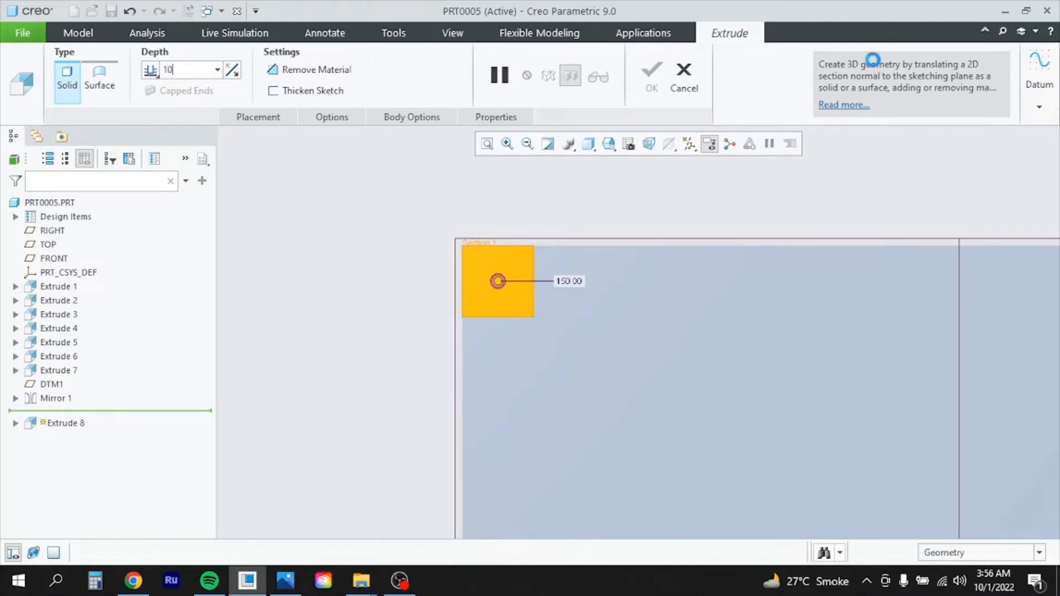
{"action": "key", "text": "Return"}
{"action": "left_click", "coordinate": [652, 77]}
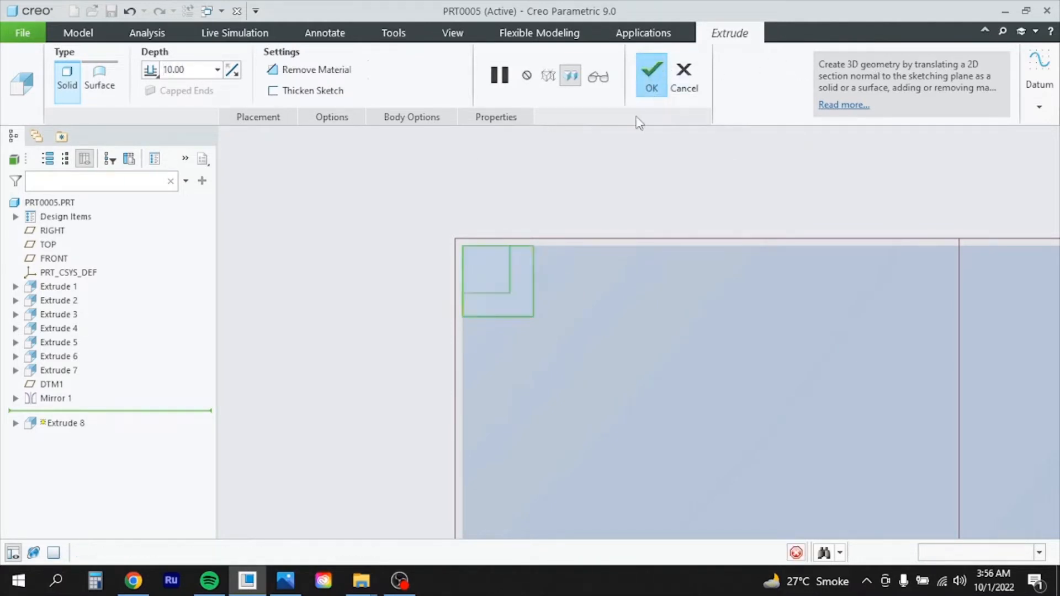
{"action": "mouse_move", "coordinate": [493, 389]}
{"action": "middle_mouse_down"}
{"action": "mouse_move", "coordinate": [537, 379]}
{"action": "mouse_move", "coordinate": [486, 382]}
{"action": "mouse_move", "coordinate": [496, 375]}
{"action": "middle_mouse_up"}
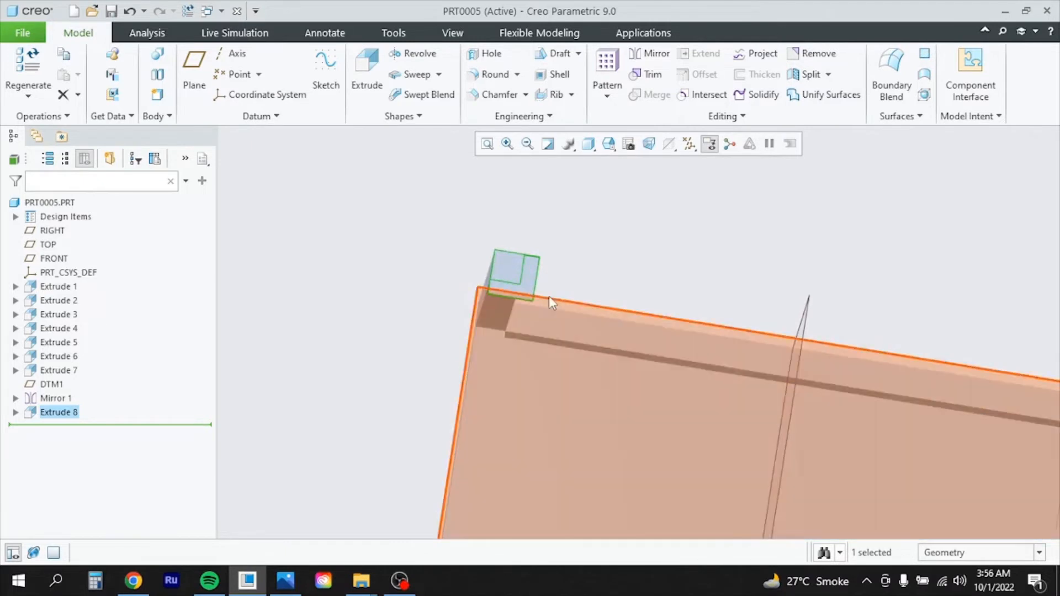
{"action": "scroll", "coordinate": [550, 298], "scroll_direction": "down", "scroll_amount": 5}
{"action": "scroll", "coordinate": [550, 303], "scroll_direction": "down", "scroll_amount": 2}
{"action": "middle_click_drag", "start_coordinate": [596, 256], "coordinate": [564, 168]}
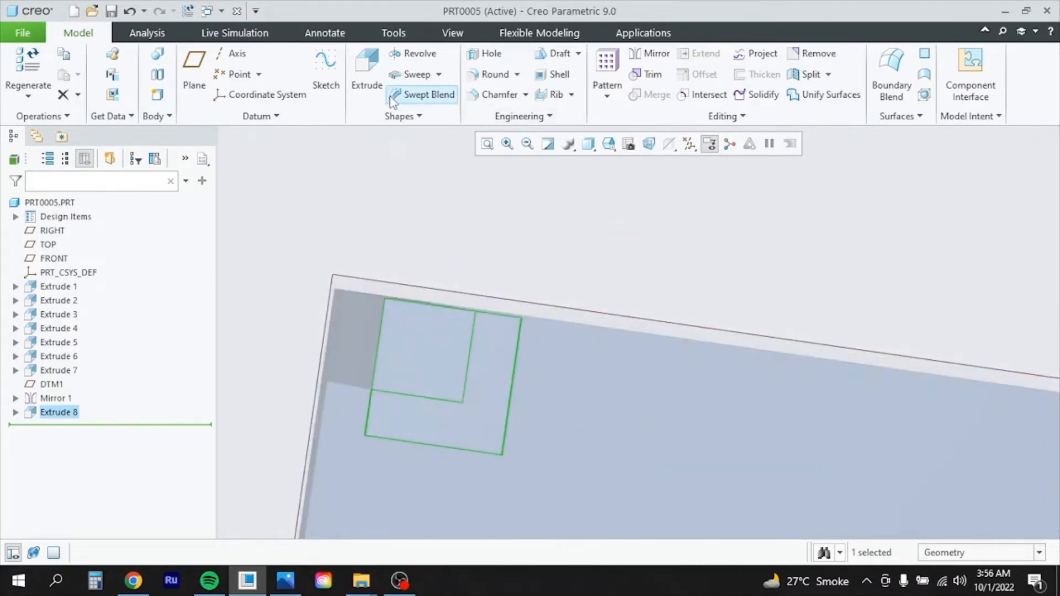
Start Extrude 9 with a sketch on the pad's face, ready to draw a corner circle
{"action": "left_click", "coordinate": [366, 75]}
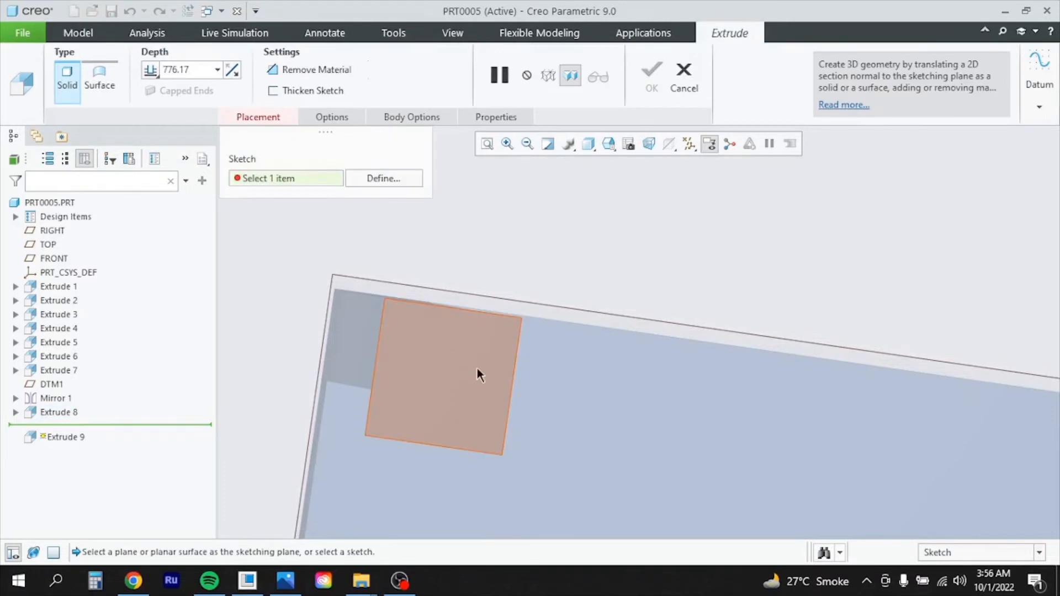
{"action": "left_click", "coordinate": [480, 374]}
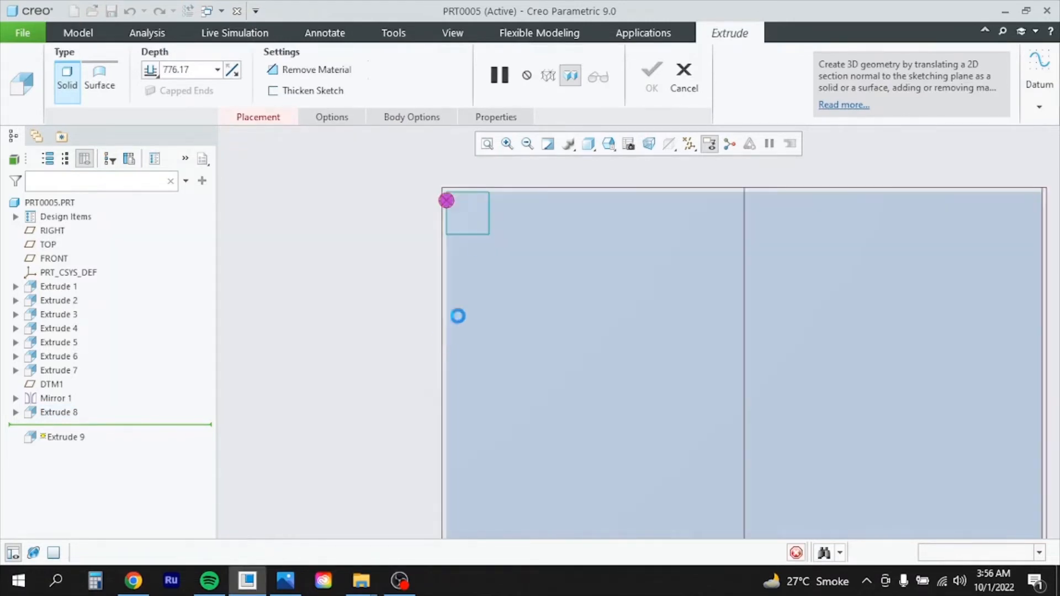
{"action": "scroll", "coordinate": [497, 175], "scroll_direction": "down", "scroll_amount": 5}
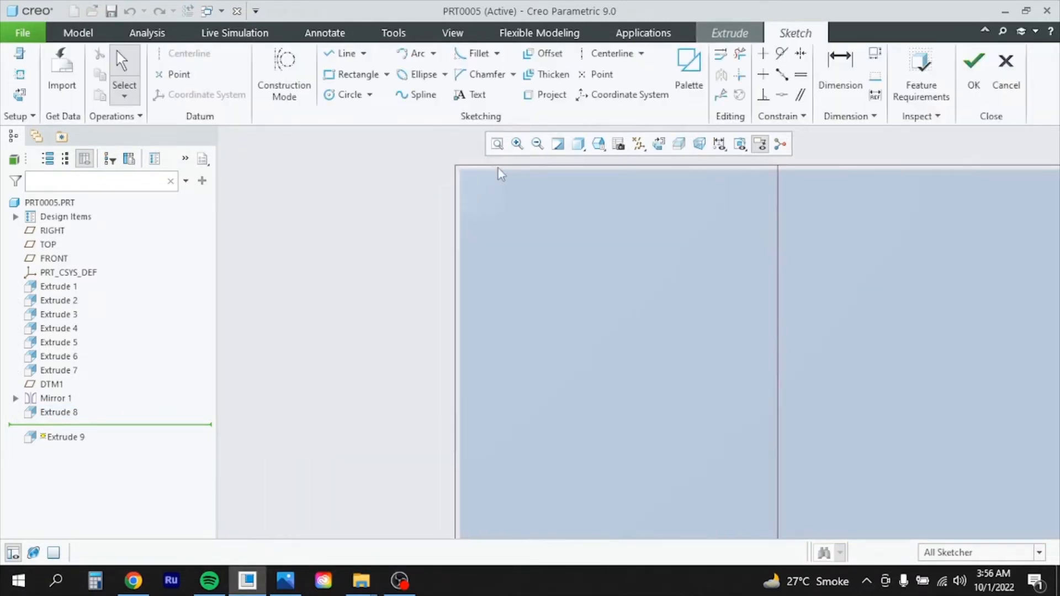
{"action": "left_click", "coordinate": [349, 96]}
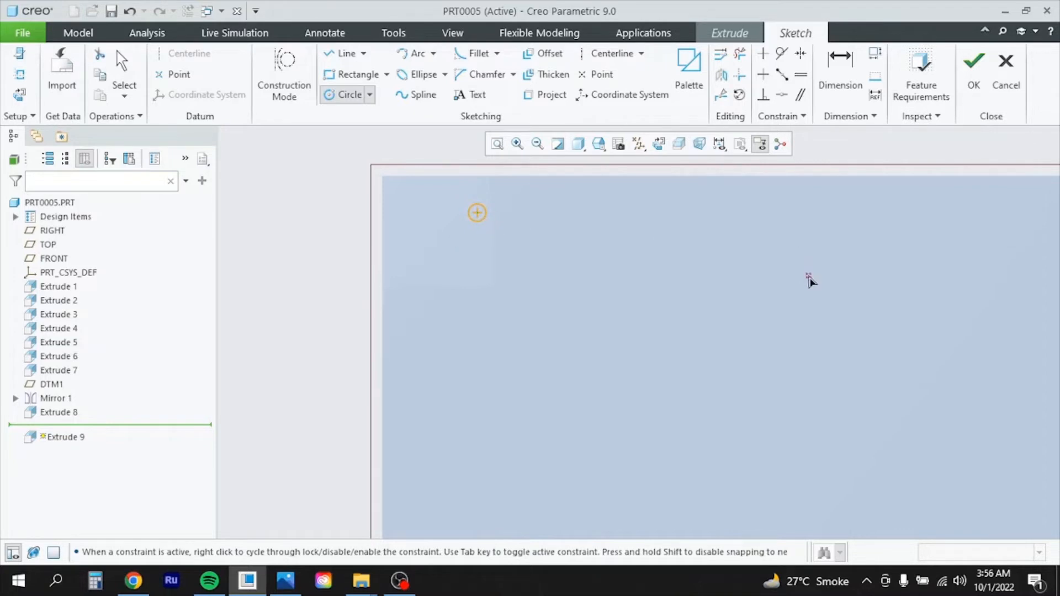
Give the first circle a 16 diameter and place it 50 below the pad's top edge
{"action": "middle_click", "coordinate": [795, 285]}
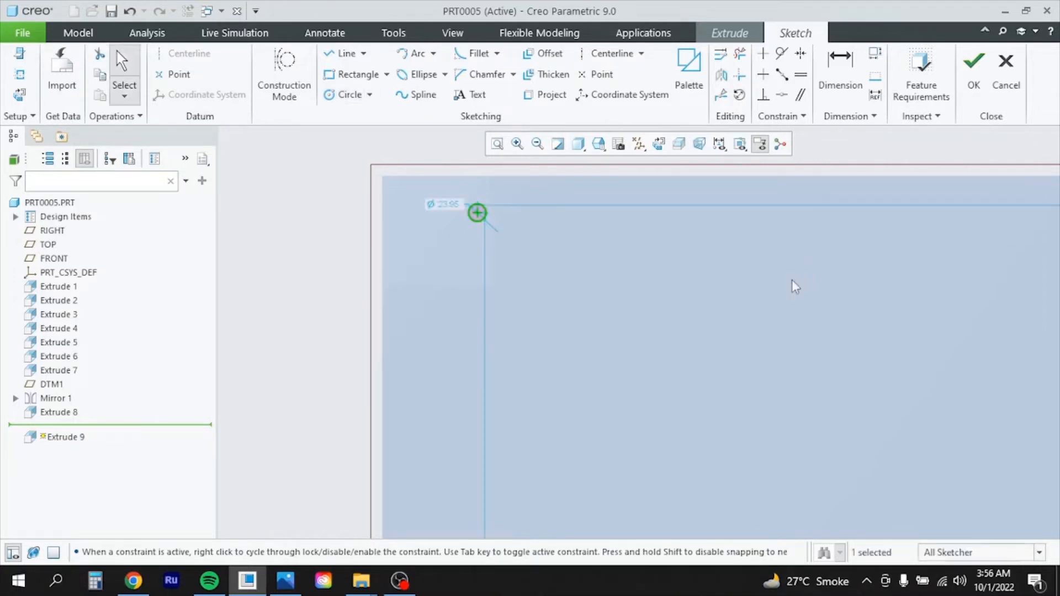
{"action": "double_click", "coordinate": [456, 206]}
{"action": "type", "text": "16"}
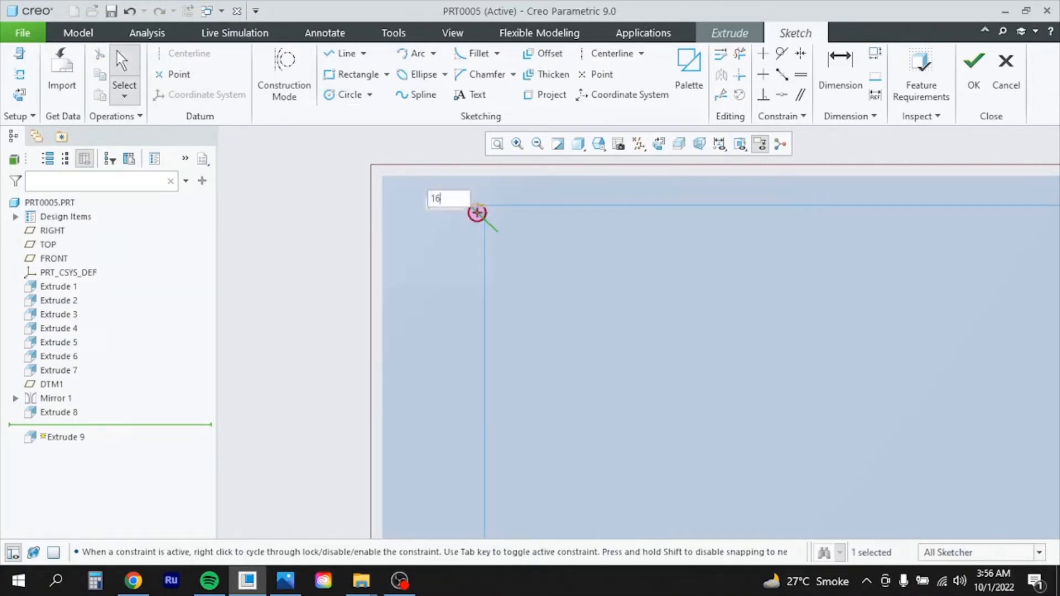
{"action": "key", "text": "Return"}
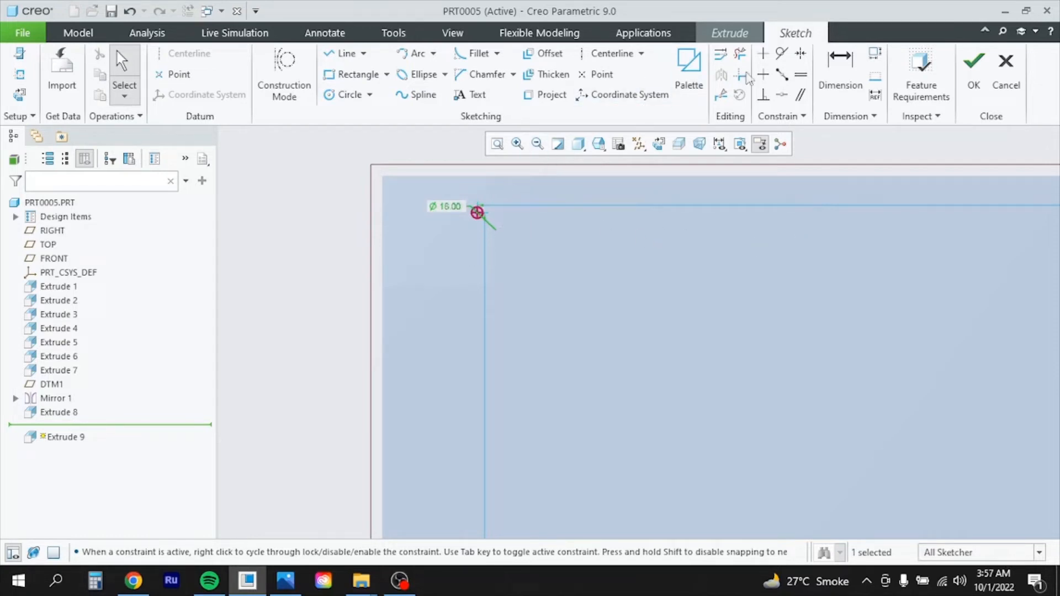
{"action": "left_click", "coordinate": [840, 66]}
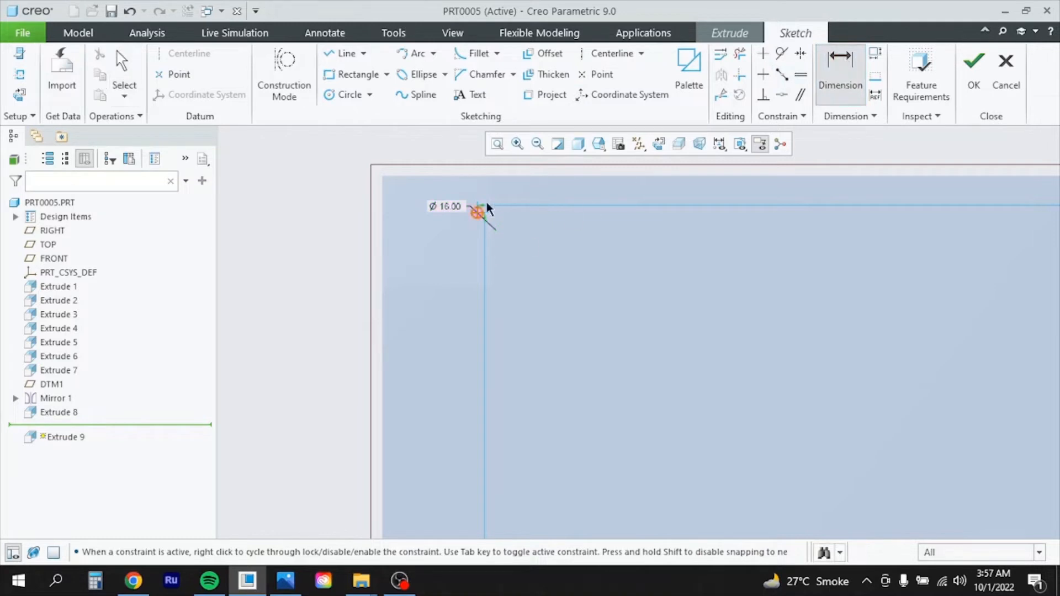
{"action": "left_click", "coordinate": [479, 177]}
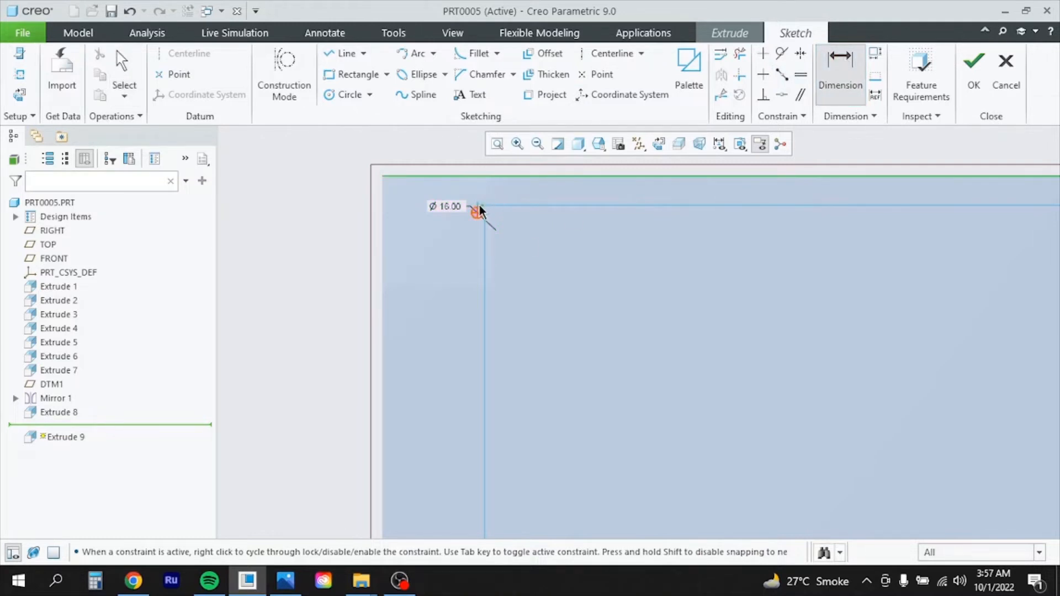
{"action": "middle_click", "coordinate": [503, 196]}
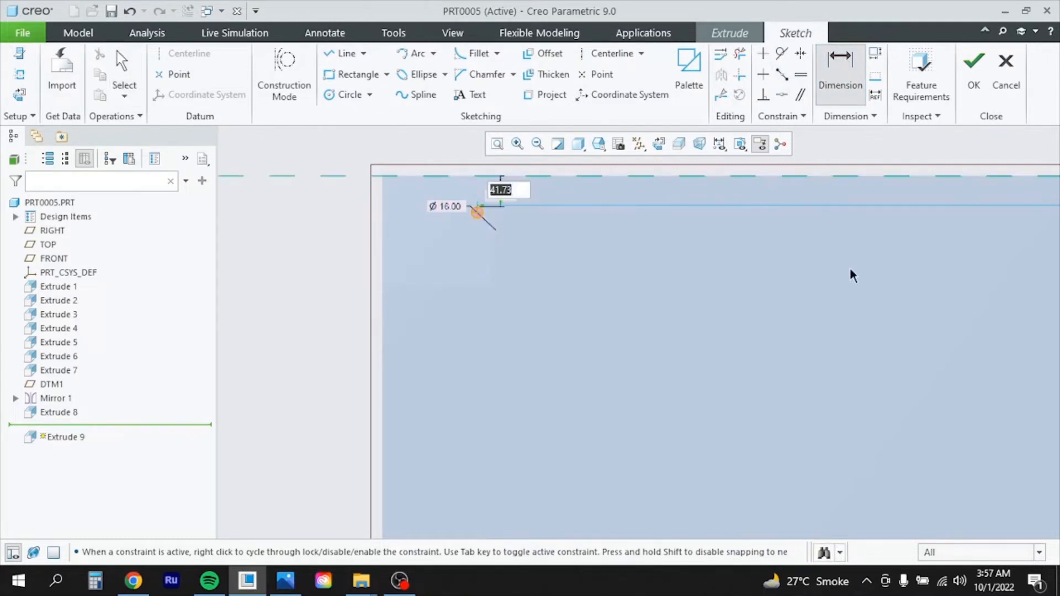
{"action": "type", "text": "50"}
{"action": "key", "text": "Return"}
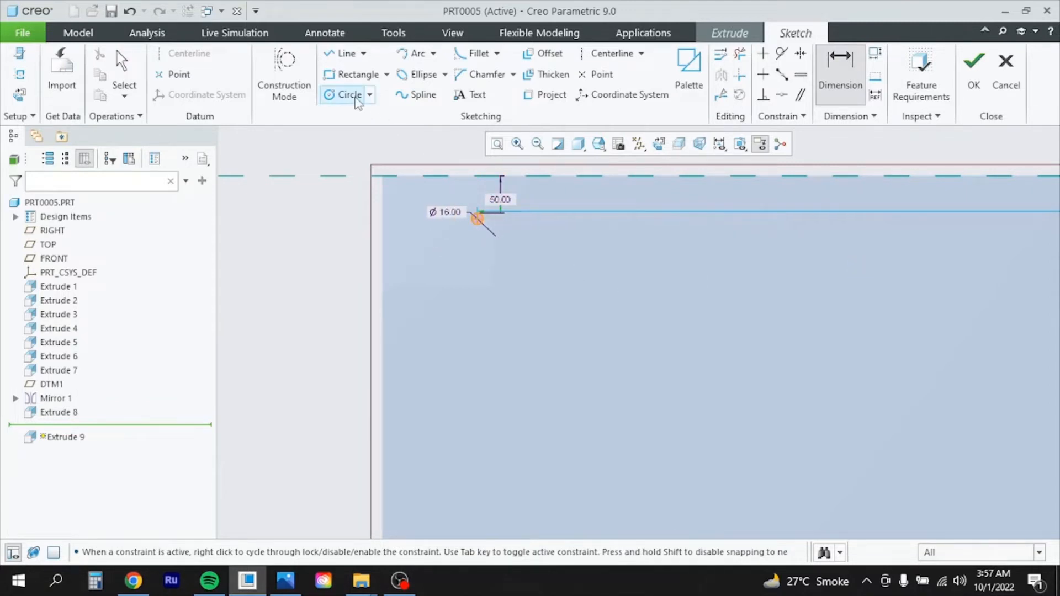
{"action": "left_click", "coordinate": [356, 100]}
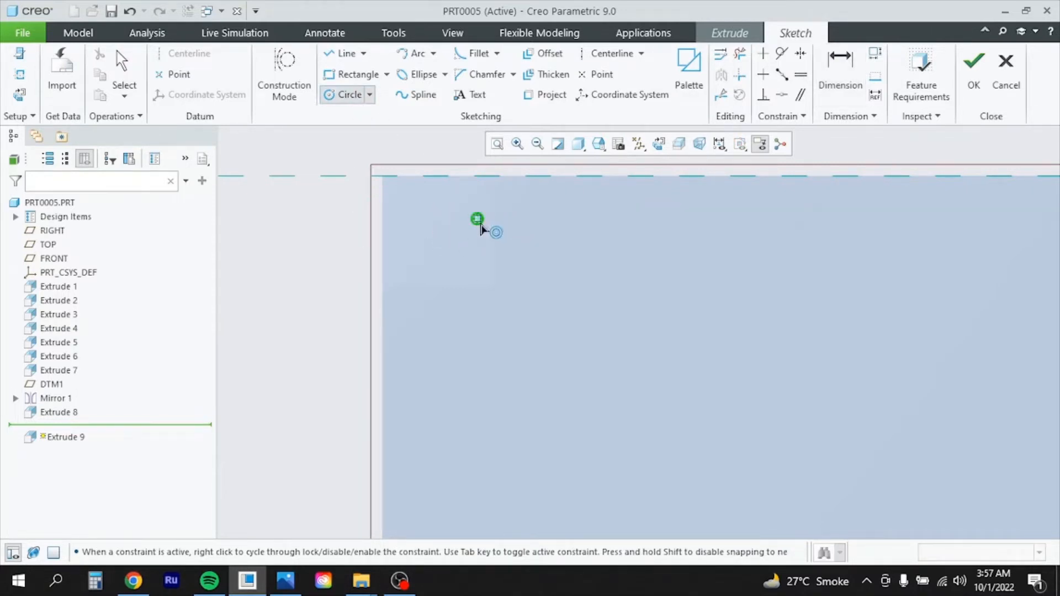
Draw a second lower-left circle of diameter 16, dimensioned 50 from the pad's left edge
{"action": "left_click", "coordinate": [423, 265]}
{"action": "left_click", "coordinate": [433, 265]}
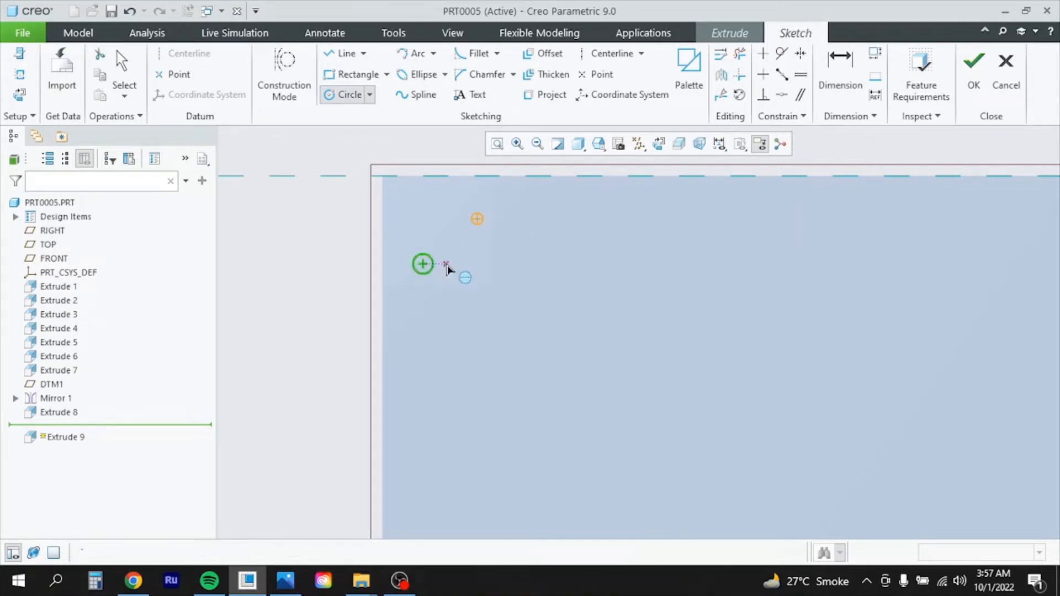
{"action": "middle_click", "coordinate": [447, 270]}
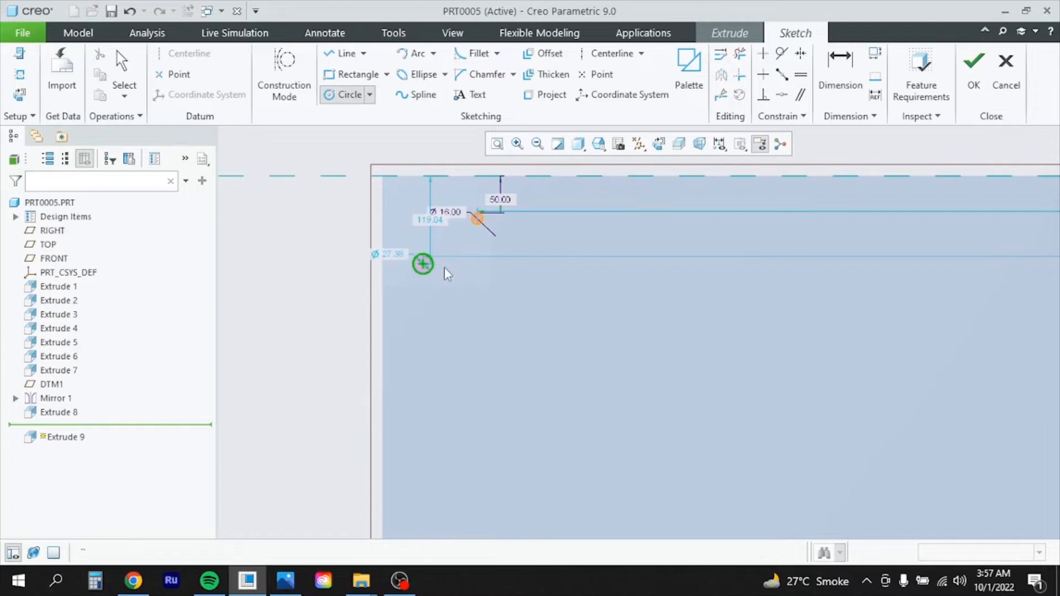
{"action": "double_click", "coordinate": [398, 256]}
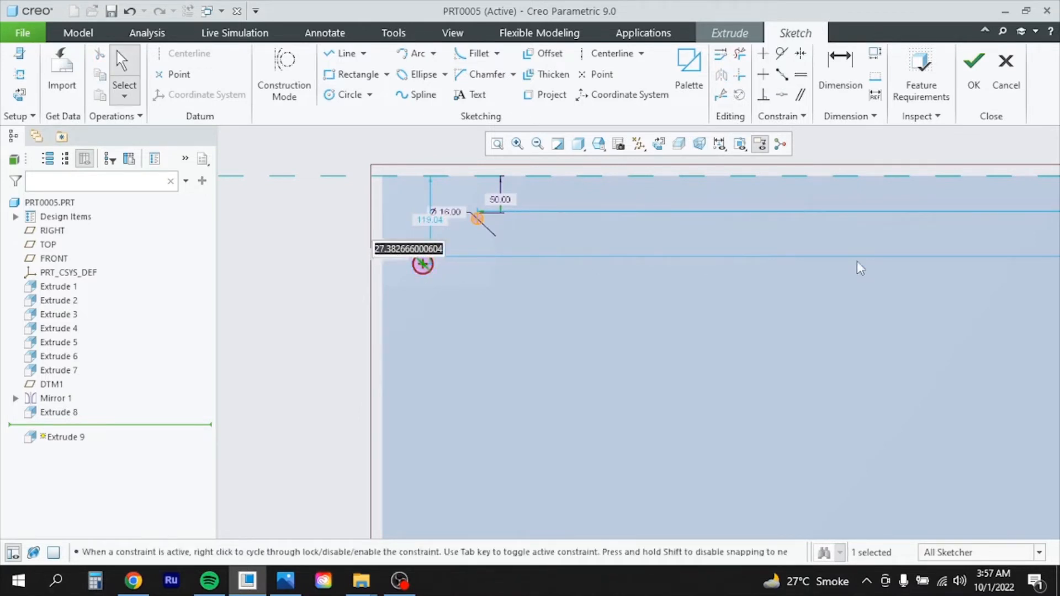
{"action": "type", "text": "16"}
{"action": "key", "text": "Return"}
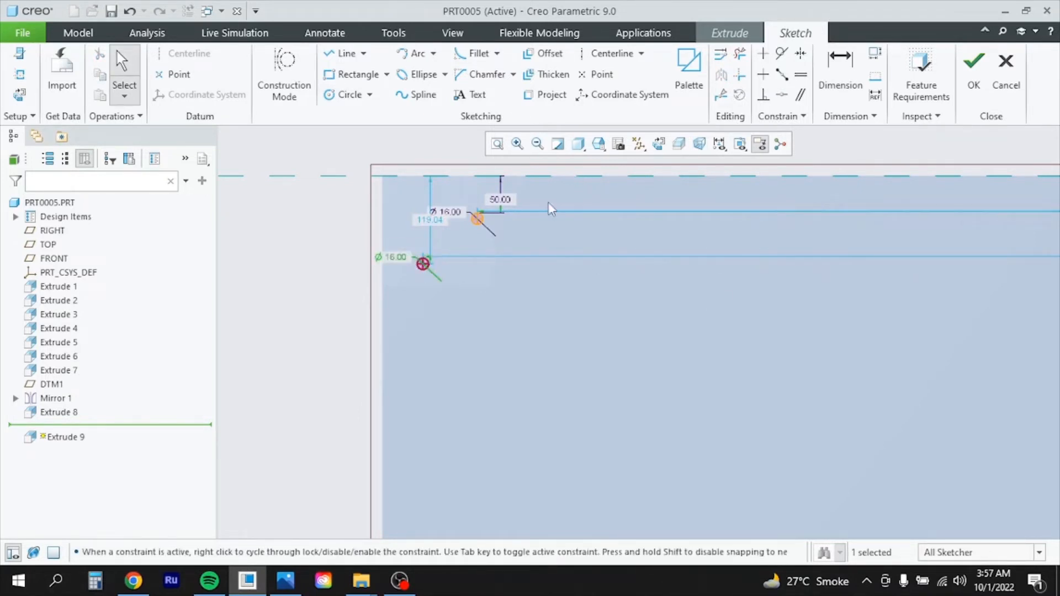
{"action": "left_click", "coordinate": [840, 69]}
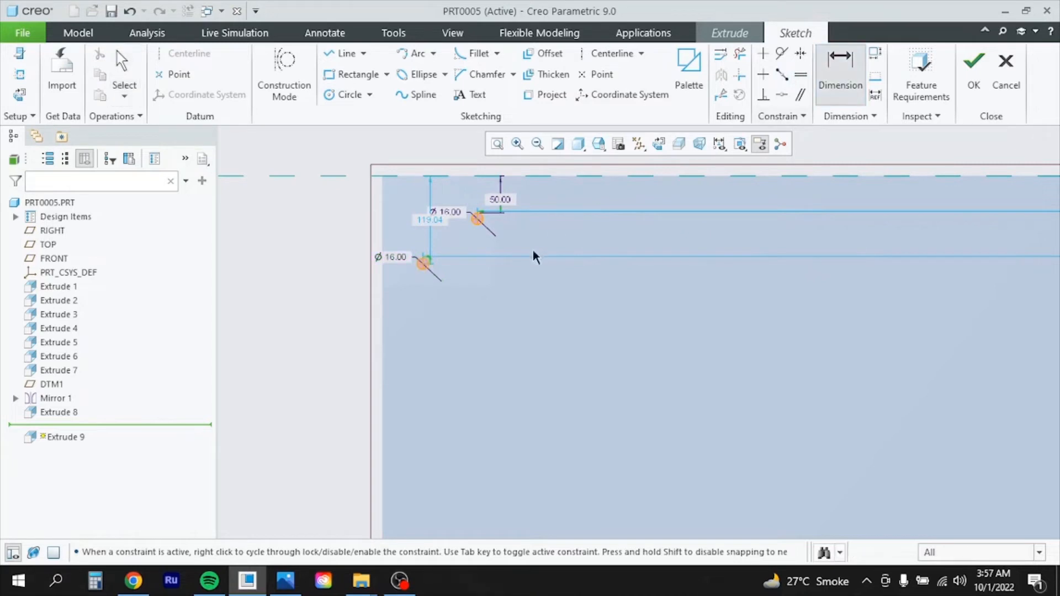
{"action": "left_click", "coordinate": [422, 264]}
{"action": "left_click", "coordinate": [383, 272]}
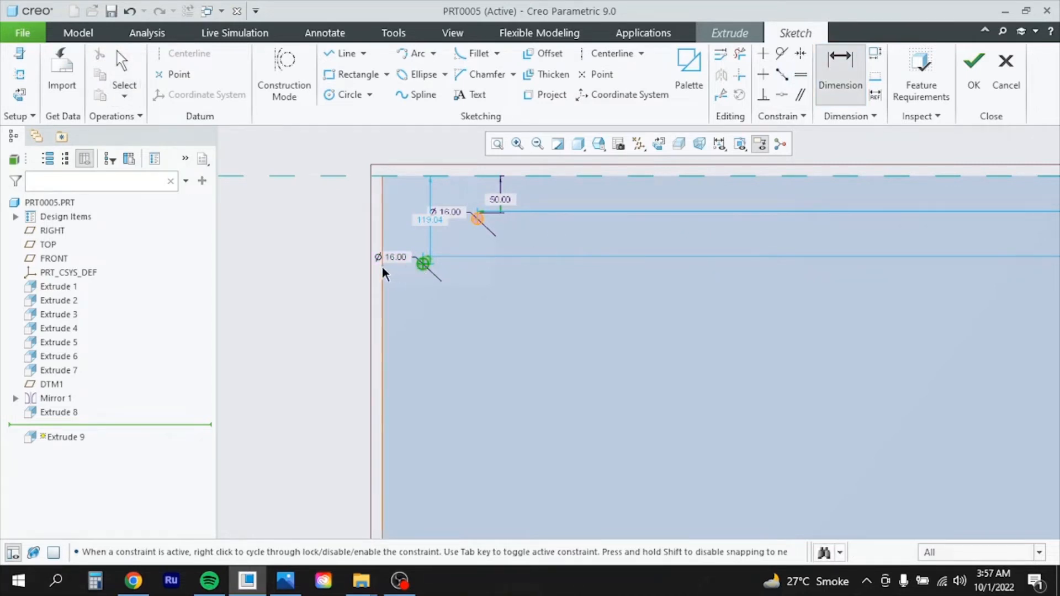
{"action": "middle_click", "coordinate": [407, 307]}
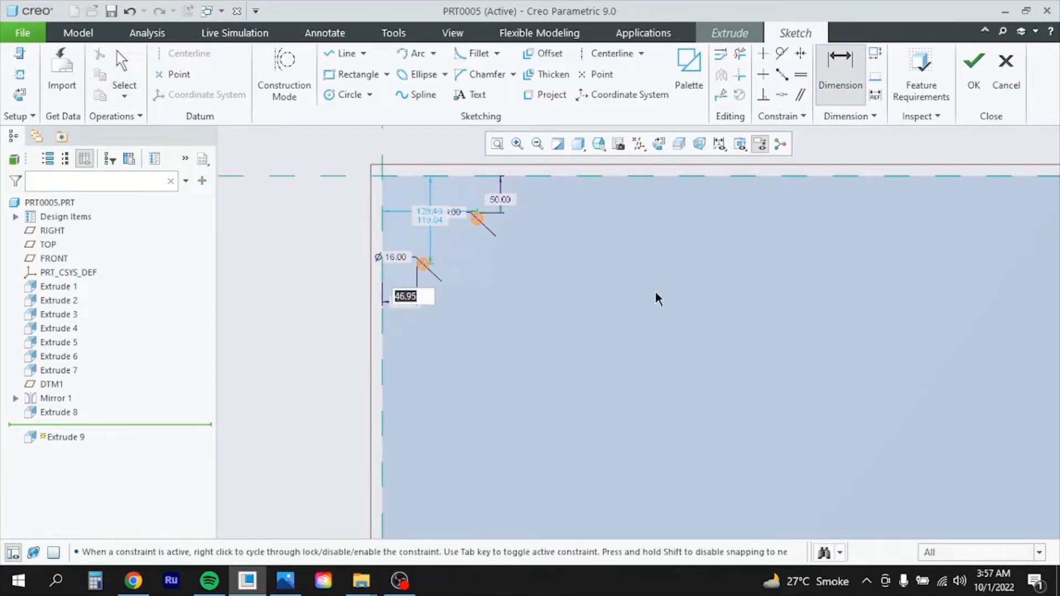
{"action": "type", "text": "50"}
{"action": "key", "text": "Return"}
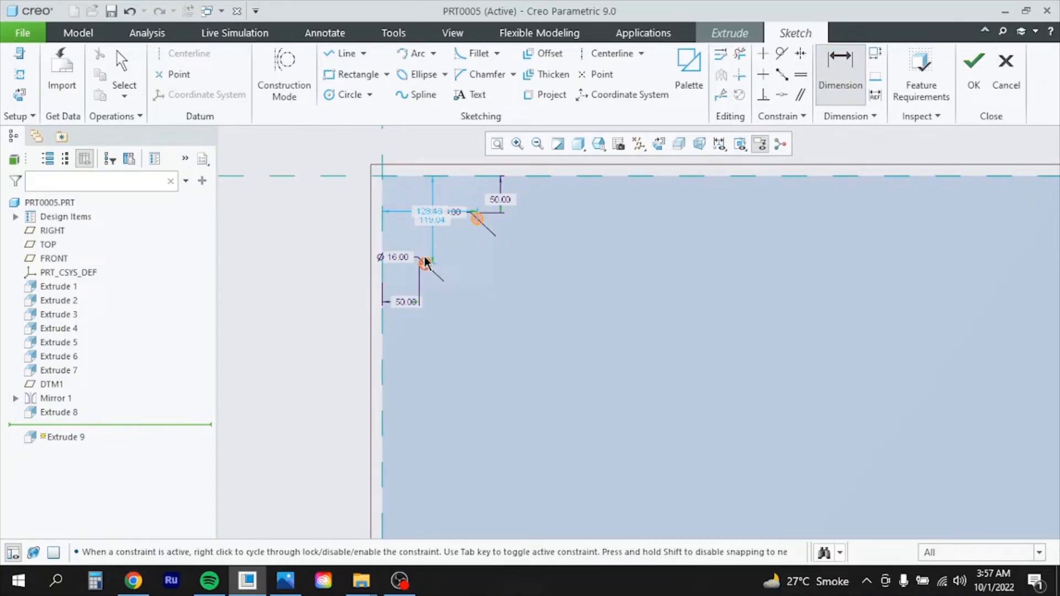
Dimension the lower Ø16 hole circle 120 from the top reference line
{"action": "left_click", "coordinate": [426, 264]}
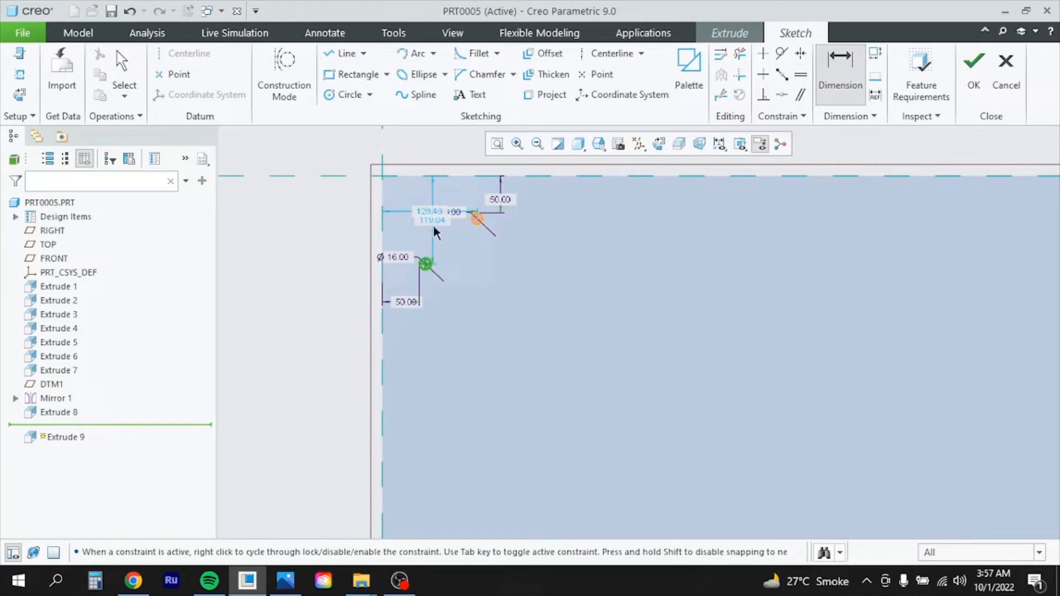
{"action": "left_click", "coordinate": [429, 178]}
{"action": "middle_click", "coordinate": [332, 219]}
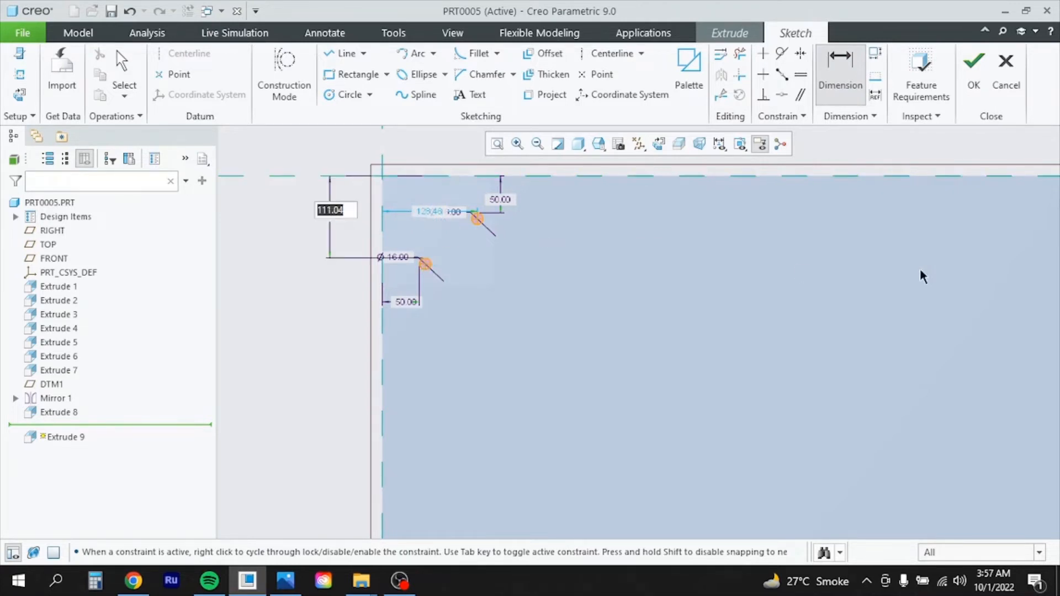
{"action": "type", "text": "120"}
{"action": "key", "text": "Return"}
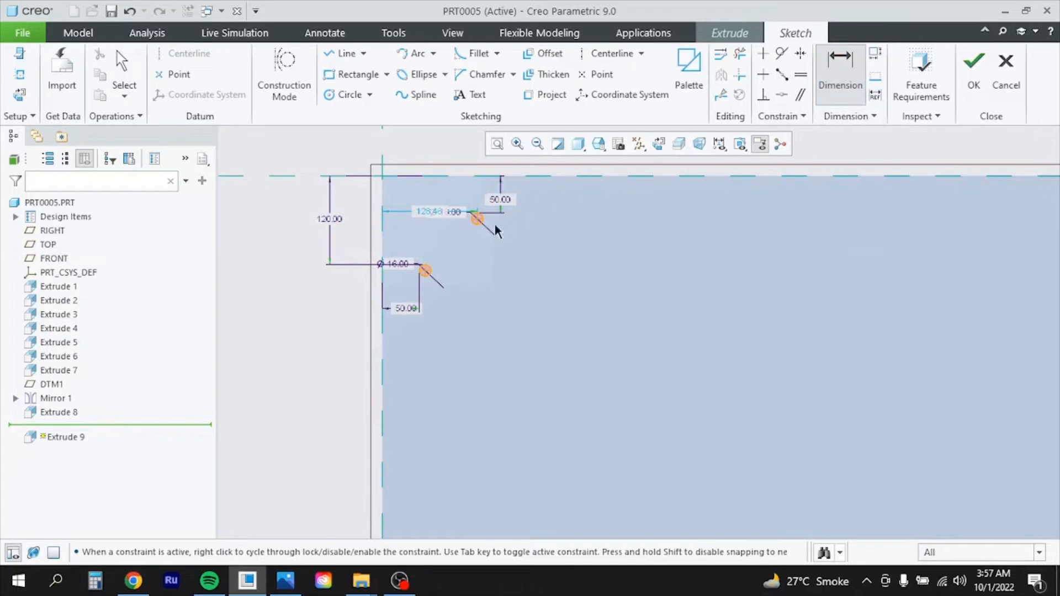
Dimension the upper circle 120 from the side reference and finish the hole sketch
{"action": "left_click", "coordinate": [475, 218]}
{"action": "left_click", "coordinate": [388, 229]}
{"action": "middle_click", "coordinate": [449, 231]}
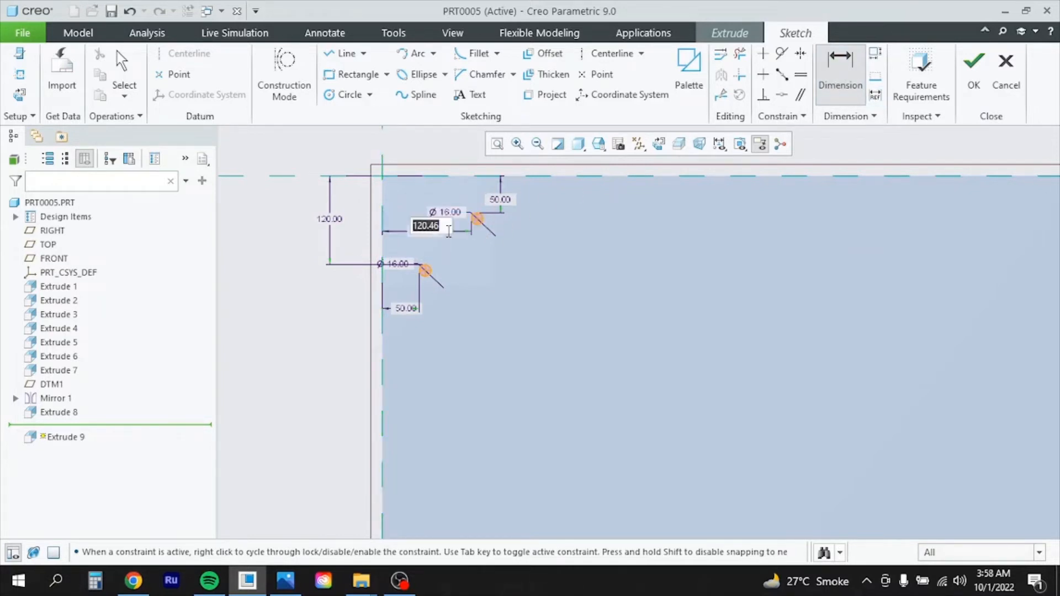
{"action": "type", "text": "120"}
{"action": "key", "text": "Return"}
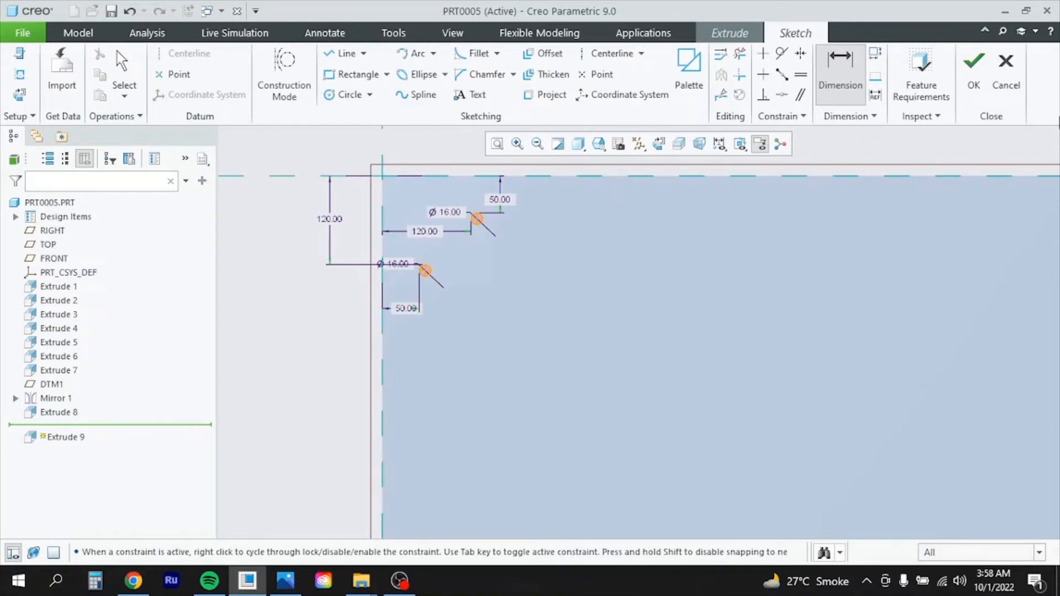
{"action": "left_click", "coordinate": [974, 72]}
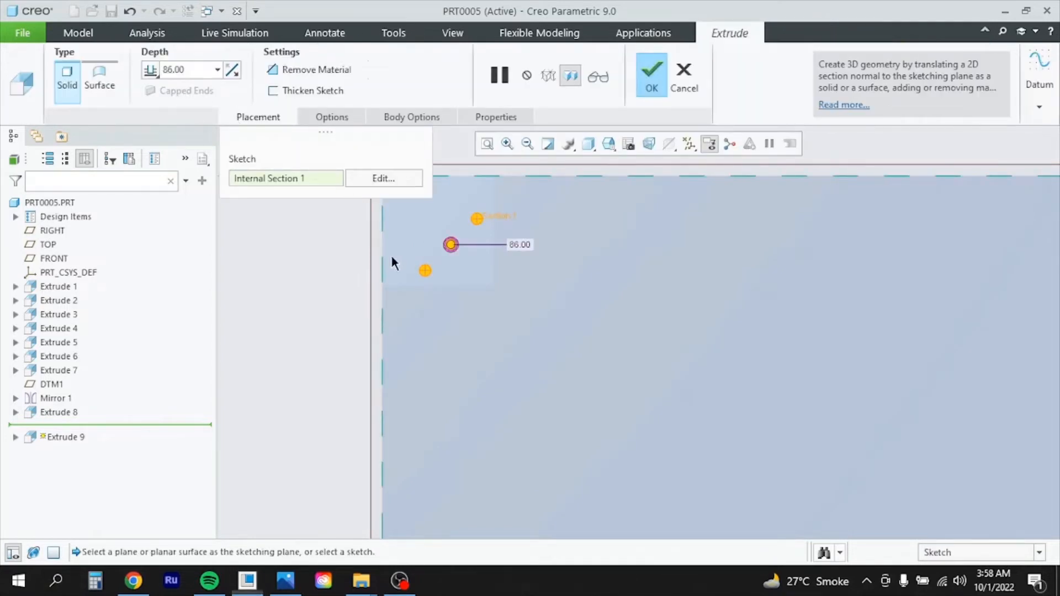
Switch Extrude 9 to Remove Material and complete the two 86-deep Ø16 holes
{"action": "middle_click_drag", "start_coordinate": [391, 256], "coordinate": [427, 261]}
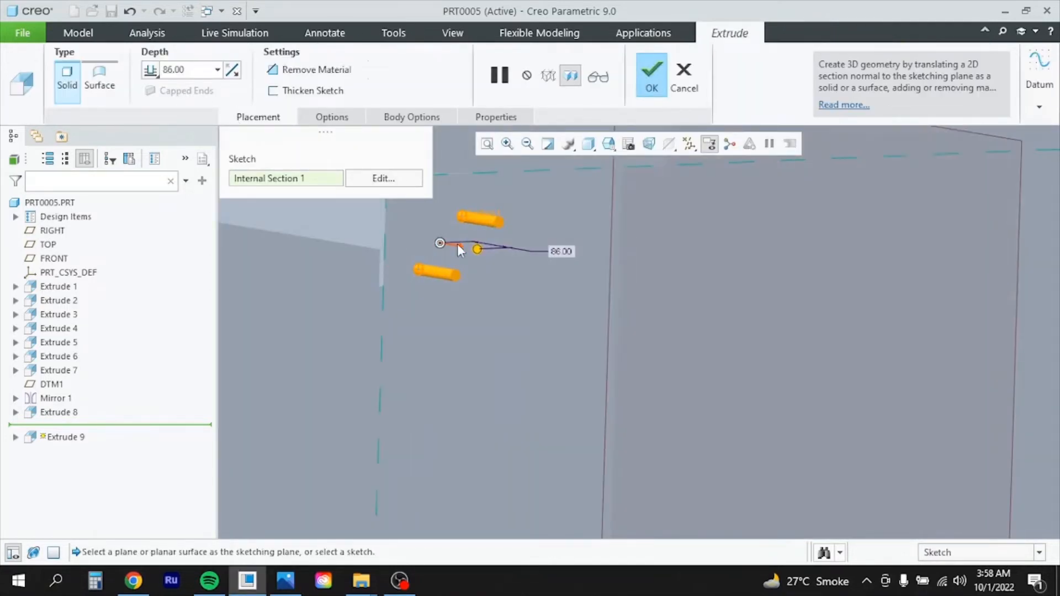
{"action": "left_click", "coordinate": [460, 251]}
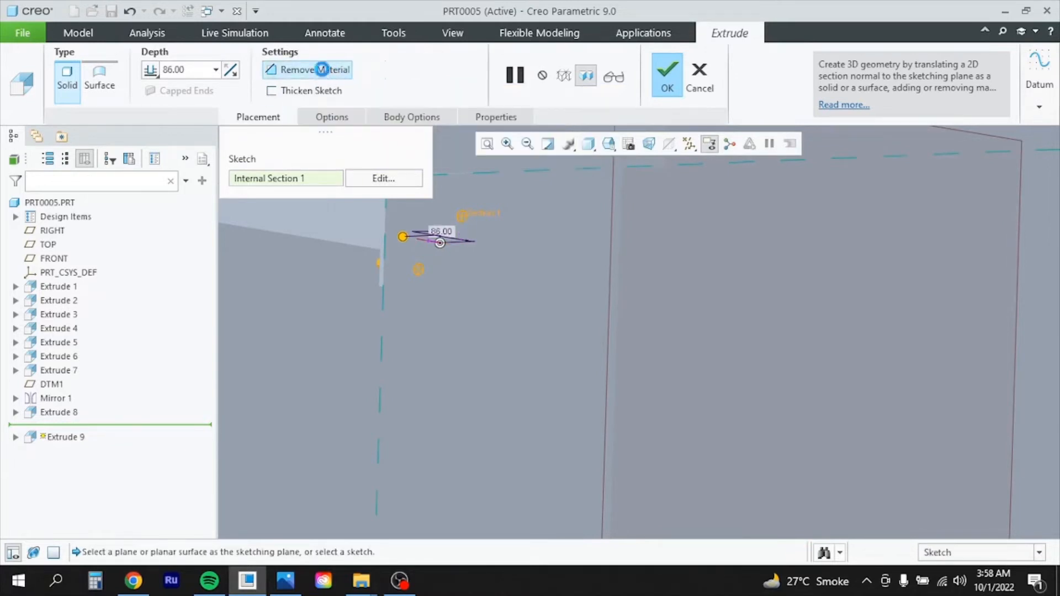
{"action": "left_click", "coordinate": [665, 81]}
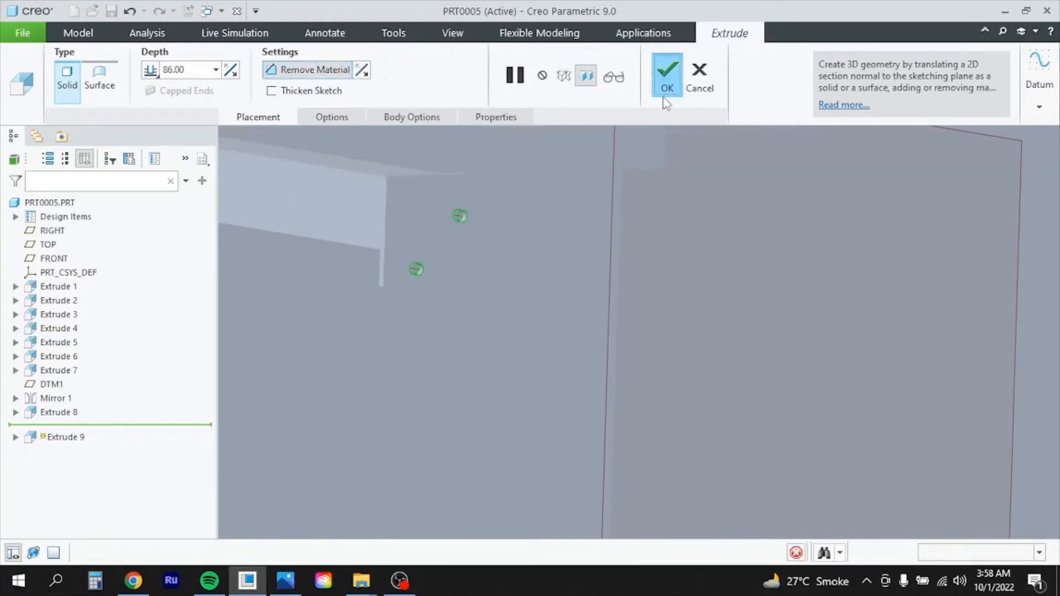
{"action": "scroll", "coordinate": [578, 295], "scroll_direction": "down", "scroll_amount": 4}
{"action": "mouse_move", "coordinate": [588, 294]}
{"action": "middle_mouse_down"}
{"action": "mouse_move", "coordinate": [577, 294]}
{"action": "mouse_move", "coordinate": [587, 287]}
{"action": "middle_mouse_up"}
{"action": "scroll", "coordinate": [381, 249], "scroll_direction": "up", "scroll_amount": 2}
{"action": "scroll", "coordinate": [379, 241], "scroll_direction": "up", "scroll_amount": 1}
{"action": "scroll", "coordinate": [635, 240], "scroll_direction": "down", "scroll_amount": 4}
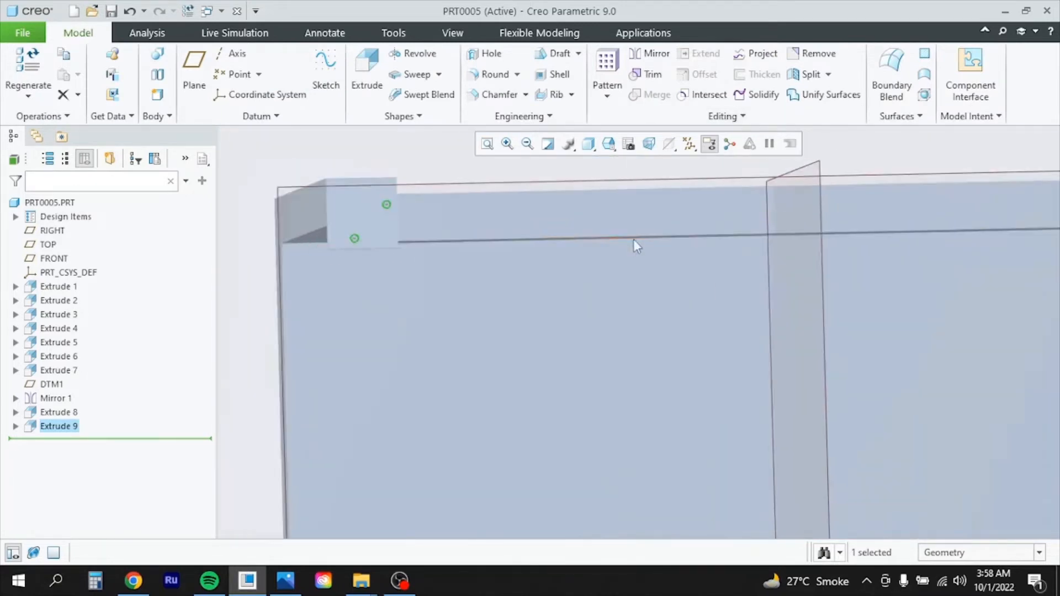
{"action": "scroll", "coordinate": [499, 252], "scroll_direction": "up", "scroll_amount": 4}
{"action": "scroll", "coordinate": [396, 310], "scroll_direction": "down", "scroll_amount": 2}
{"action": "scroll", "coordinate": [516, 226], "scroll_direction": "up", "scroll_amount": 5}
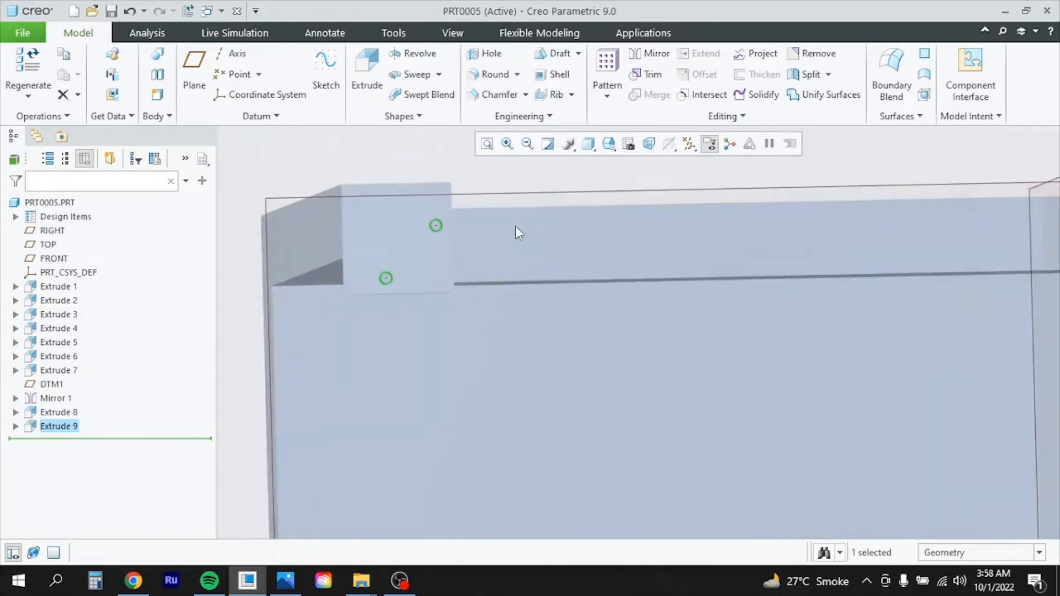
{"action": "left_click", "coordinate": [429, 268]}
{"action": "scroll", "coordinate": [500, 489], "scroll_direction": "down", "scroll_amount": 3}
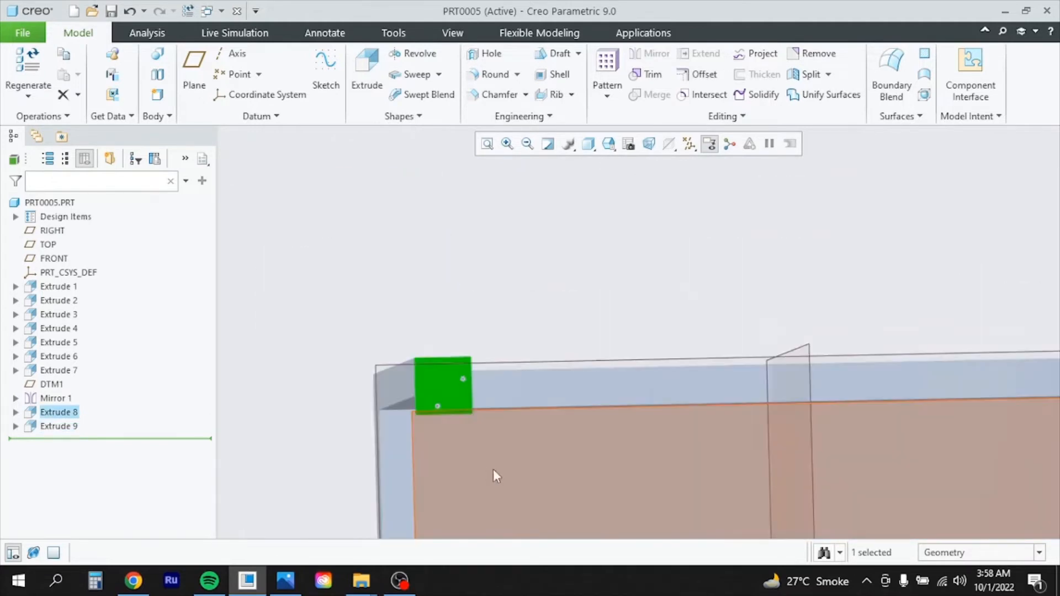
{"action": "scroll", "coordinate": [472, 340], "scroll_direction": "down", "scroll_amount": 2}
{"action": "scroll", "coordinate": [528, 384], "scroll_direction": "up", "scroll_amount": 1}
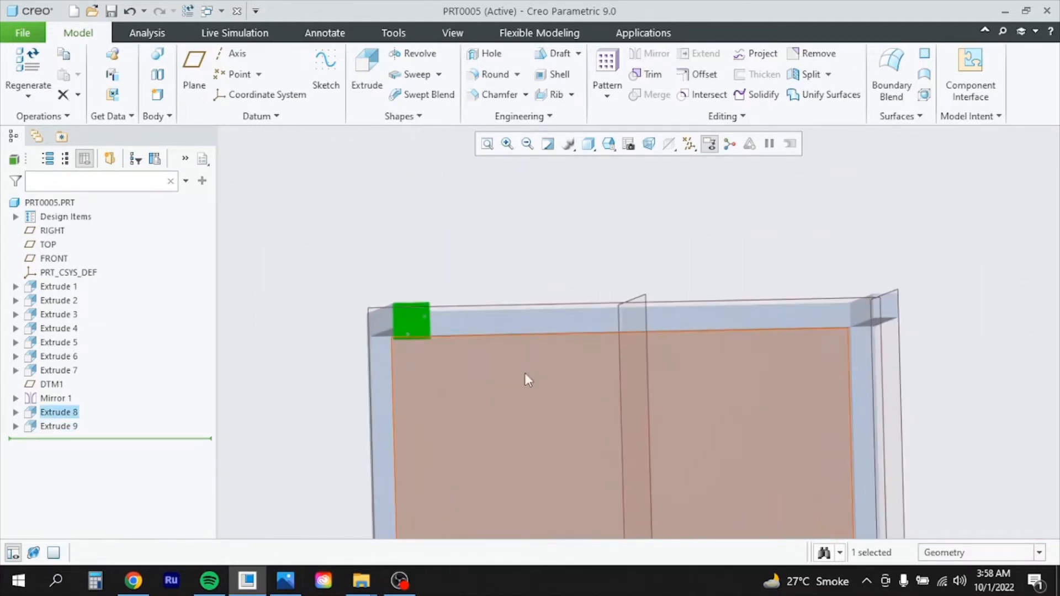
{"action": "scroll", "coordinate": [476, 385], "scroll_direction": "down", "scroll_amount": 3}
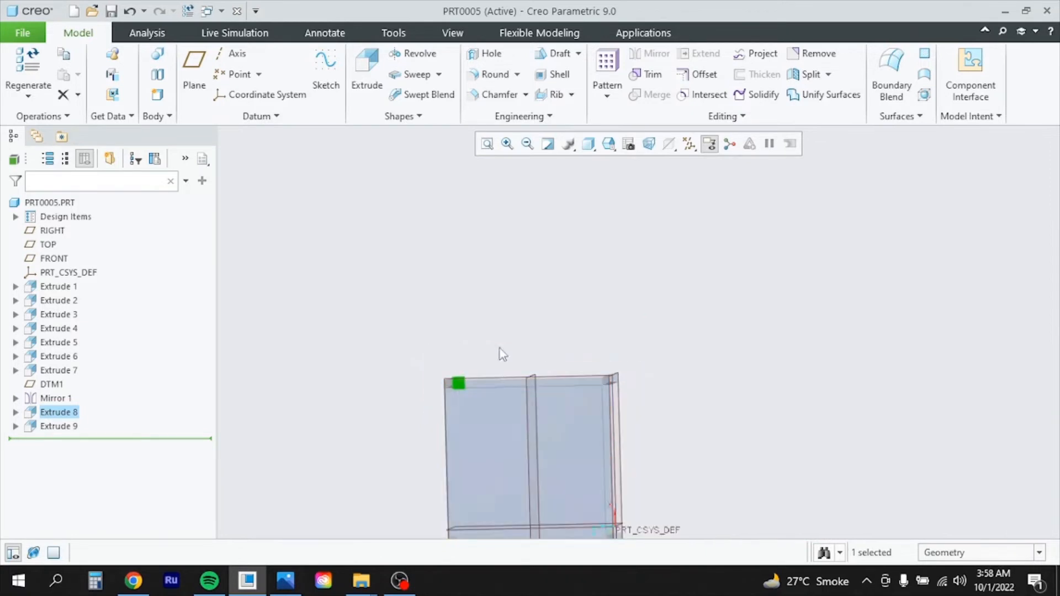
{"action": "scroll", "coordinate": [500, 342], "scroll_direction": "down", "scroll_amount": 1}
{"action": "scroll", "coordinate": [503, 524], "scroll_direction": "up", "scroll_amount": 3}
{"action": "scroll", "coordinate": [503, 523], "scroll_direction": "up", "scroll_amount": 2}
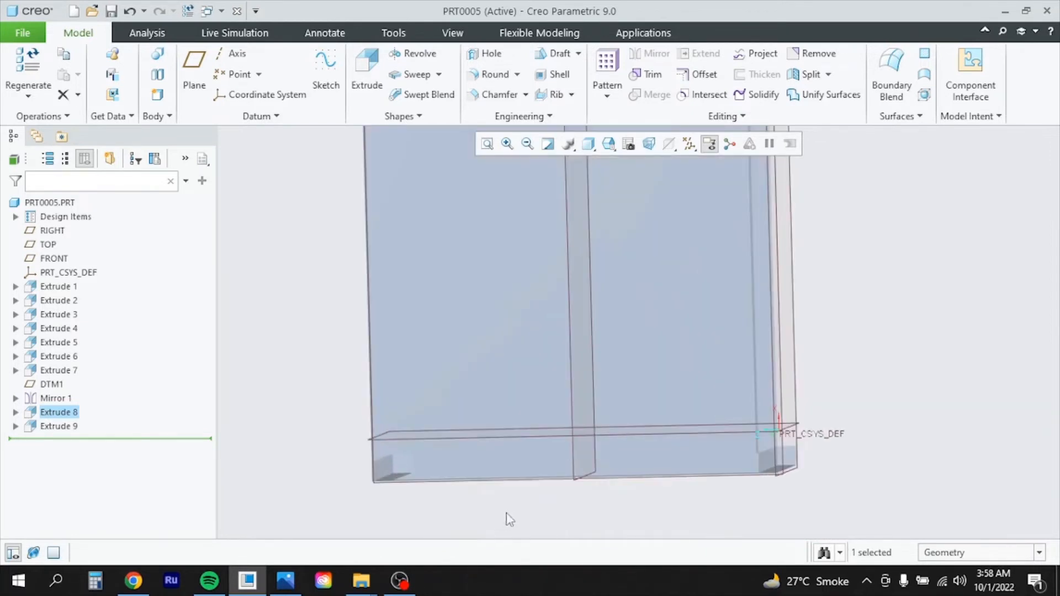
{"action": "scroll", "coordinate": [497, 515], "scroll_direction": "down", "scroll_amount": 3}
{"action": "scroll", "coordinate": [578, 479], "scroll_direction": "up", "scroll_amount": 1}
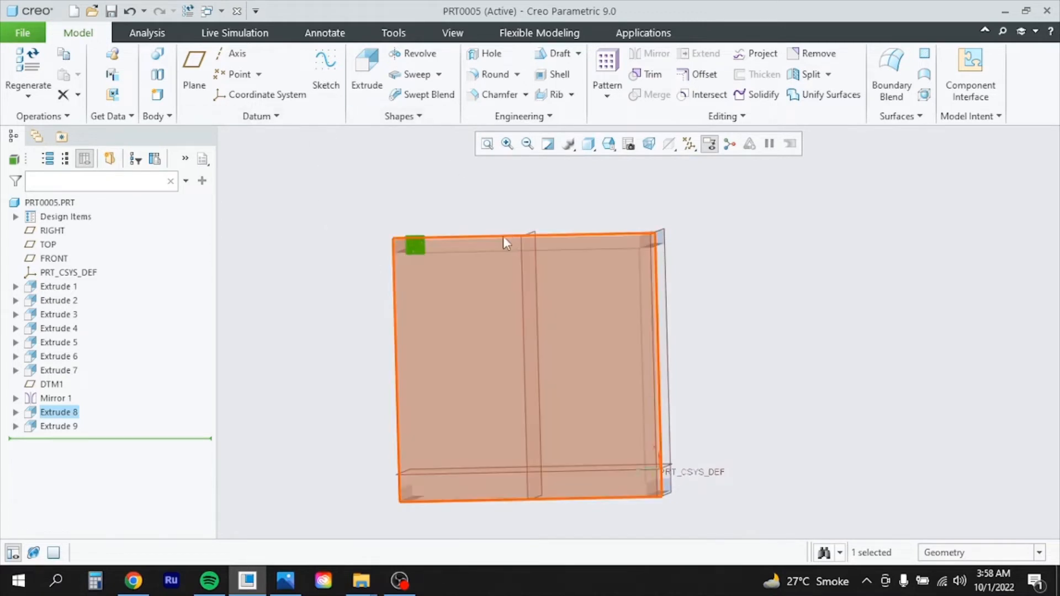
{"action": "middle_click_drag", "start_coordinate": [494, 239], "coordinate": [445, 251]}
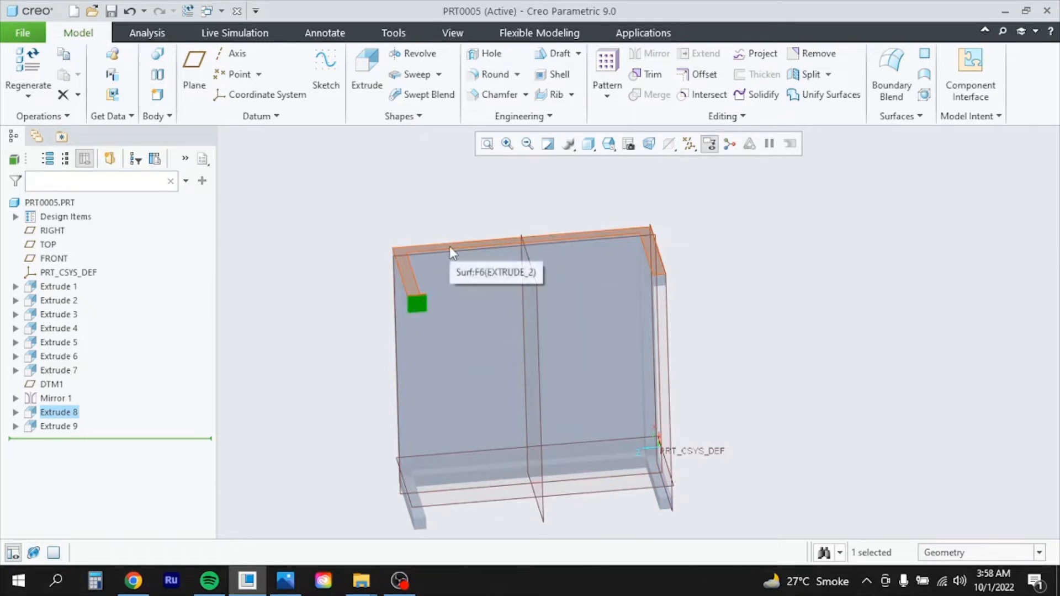
Create datum plane DTM2 offset -1050 from the frame's top face
{"action": "left_click", "coordinate": [450, 247]}
{"action": "left_click", "coordinate": [196, 71]}
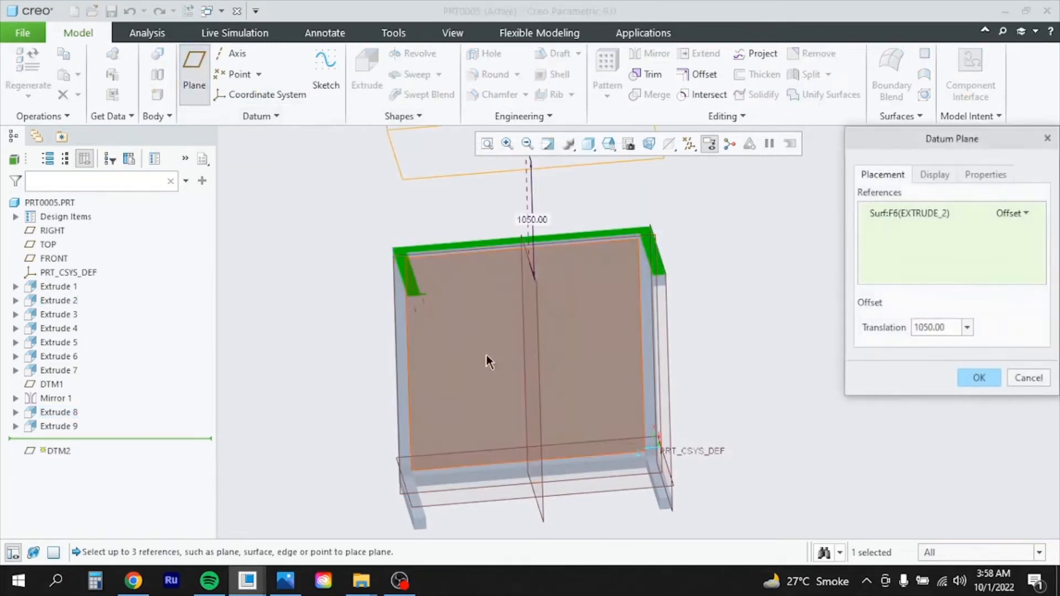
{"action": "left_click_drag", "start_coordinate": [949, 327], "coordinate": [881, 333]}
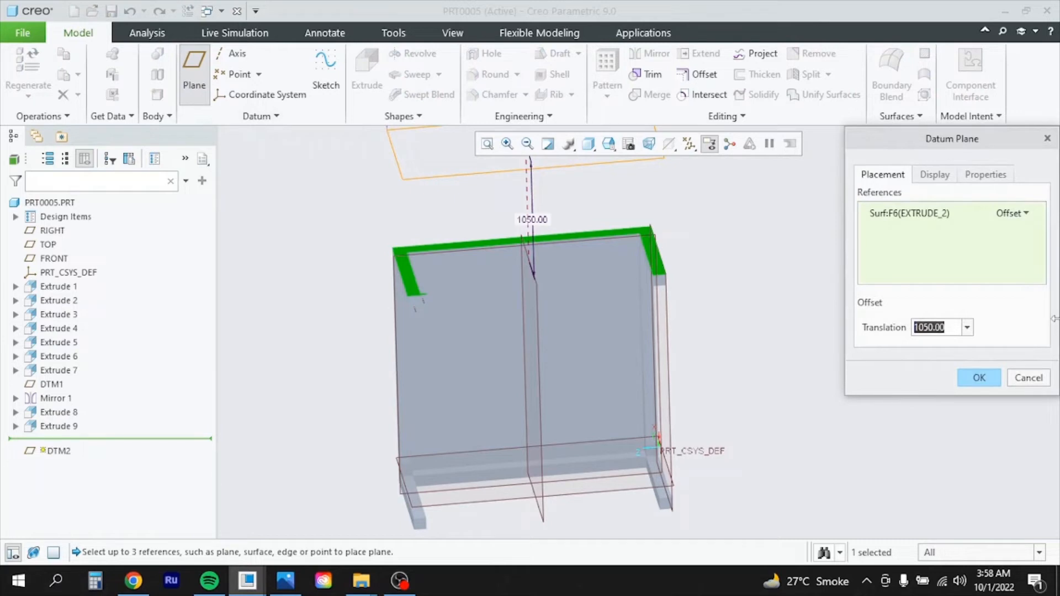
{"action": "type", "text": "1050"}
{"action": "key", "text": "Return"}
{"action": "left_click", "coordinate": [918, 327]}
{"action": "type", "text": "-"}
{"action": "key", "text": "Return"}
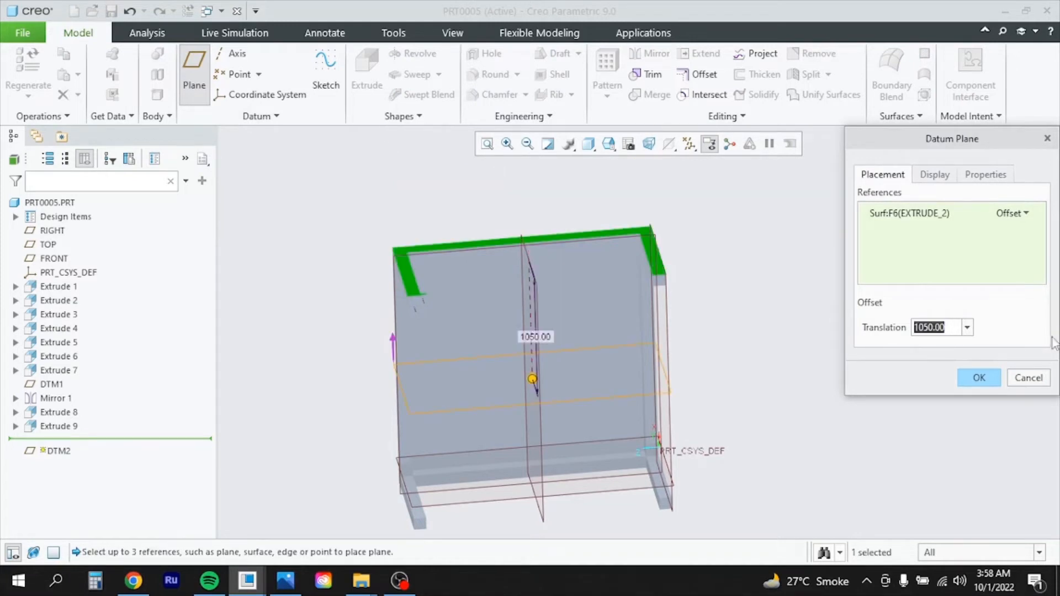
{"action": "middle_click_drag", "start_coordinate": [767, 391], "coordinate": [705, 372]}
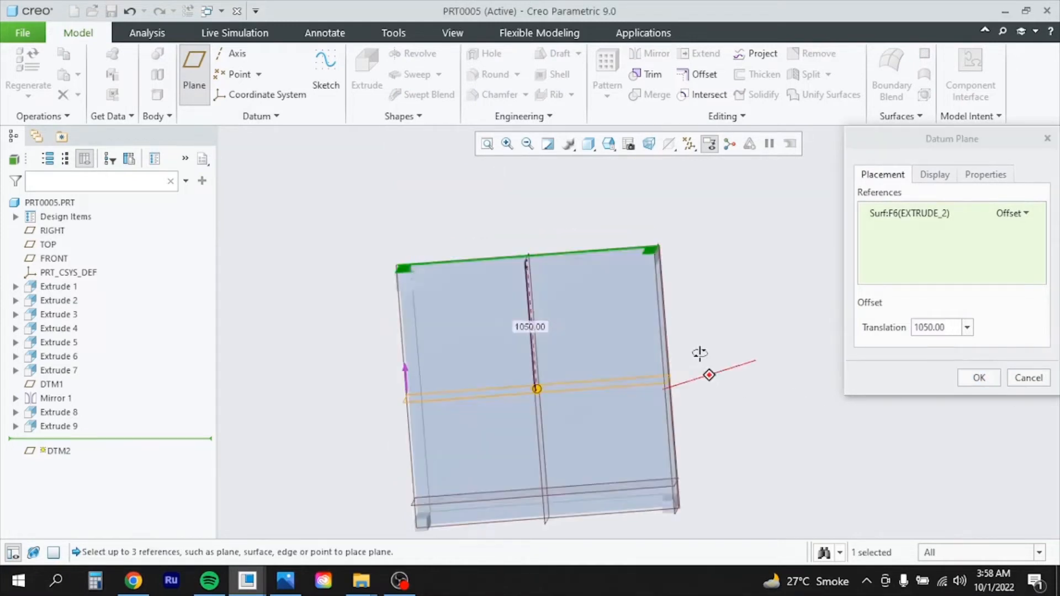
{"action": "left_click", "coordinate": [993, 384]}
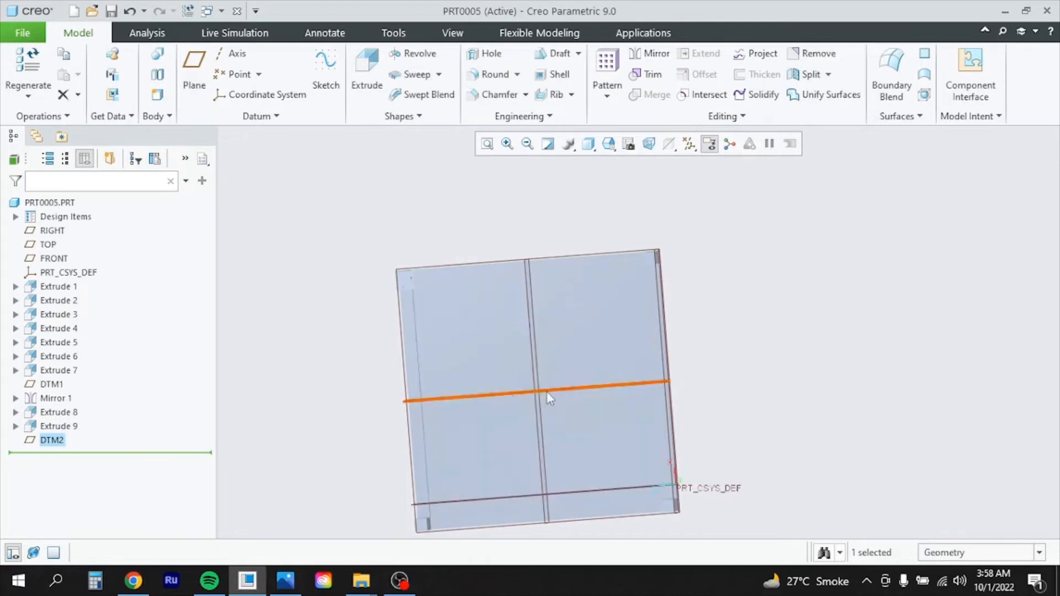
Reopen Extrude 9 from the model tree and confirm it as the 86-deep corner cut
{"action": "left_click", "coordinate": [48, 431]}
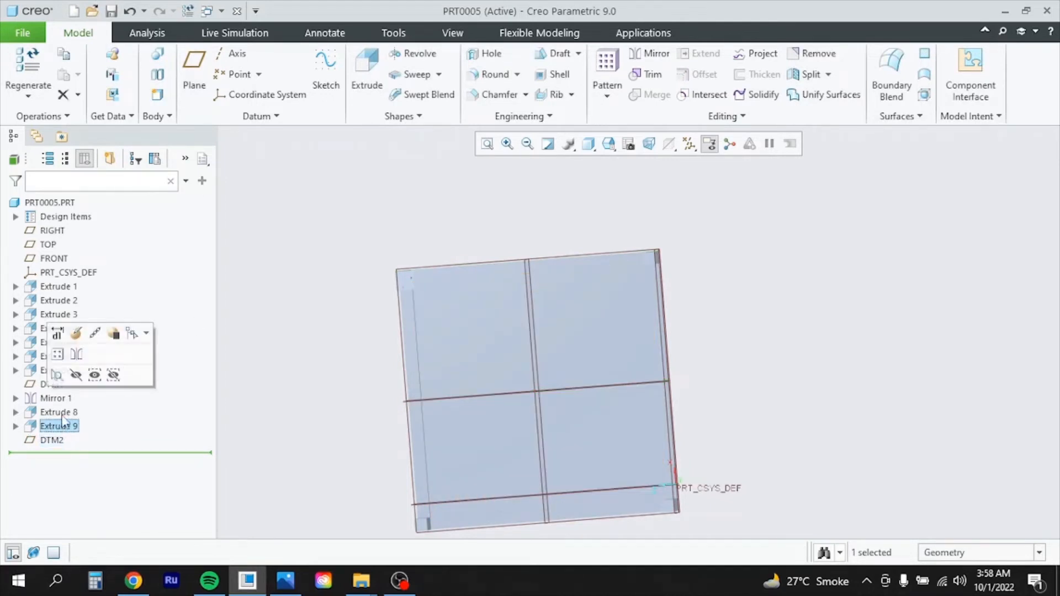
{"action": "left_click", "coordinate": [62, 415]}
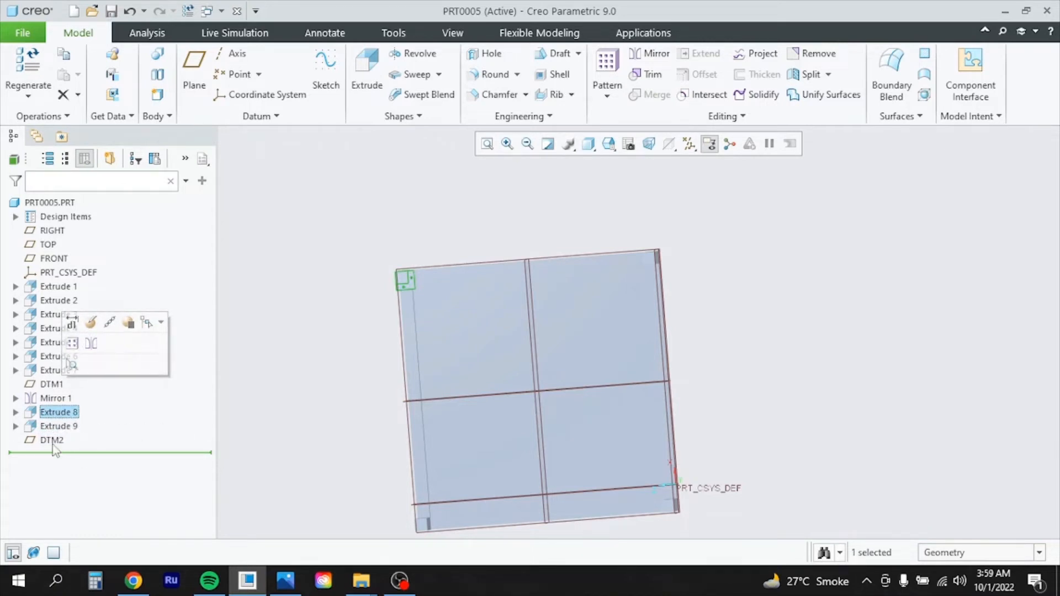
{"action": "scroll", "coordinate": [611, 439], "scroll_direction": "down", "scroll_amount": 2}
{"action": "scroll", "coordinate": [545, 494], "scroll_direction": "up", "scroll_amount": 4}
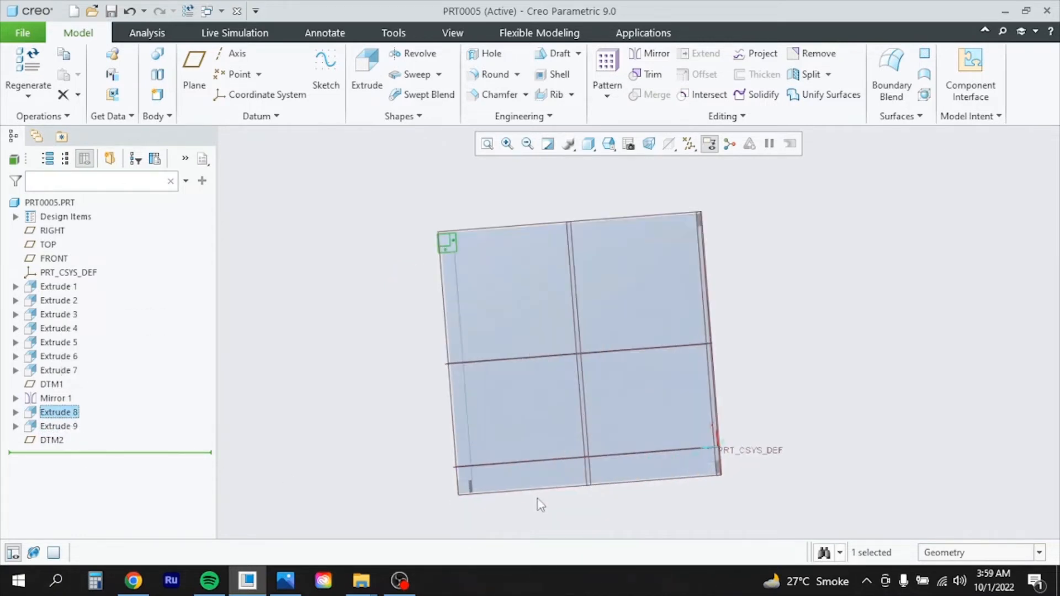
{"action": "scroll", "coordinate": [537, 460], "scroll_direction": "down", "scroll_amount": 2}
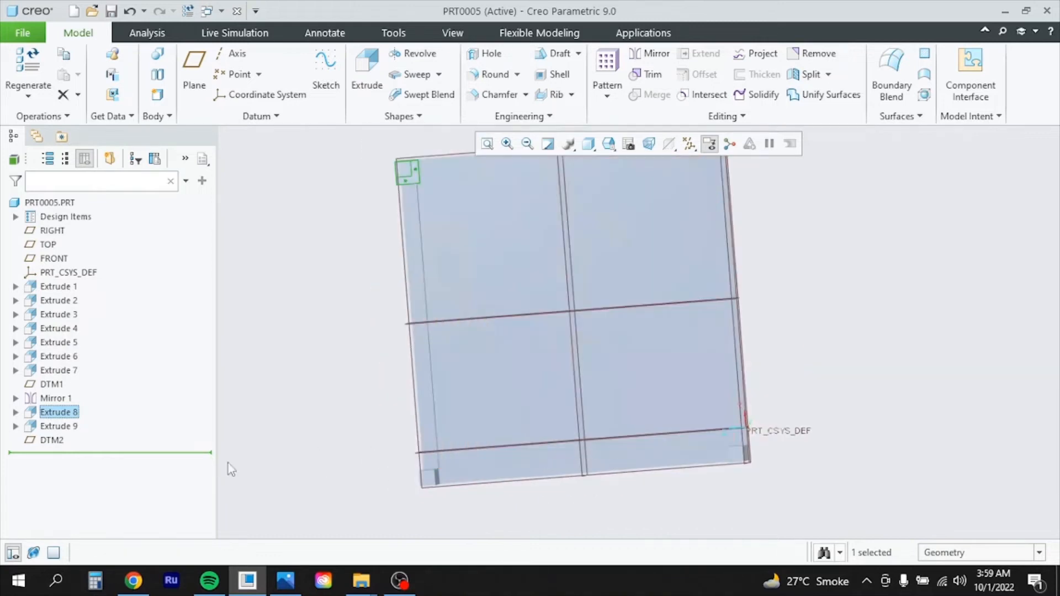
{"action": "left_click", "coordinate": [58, 427]}
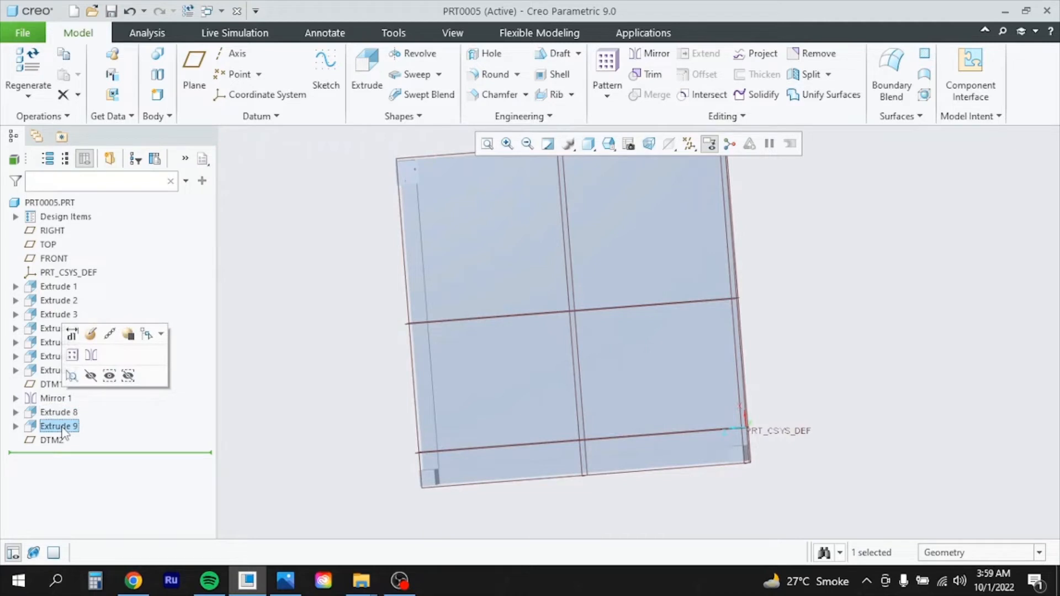
{"action": "left_click", "coordinate": [91, 334]}
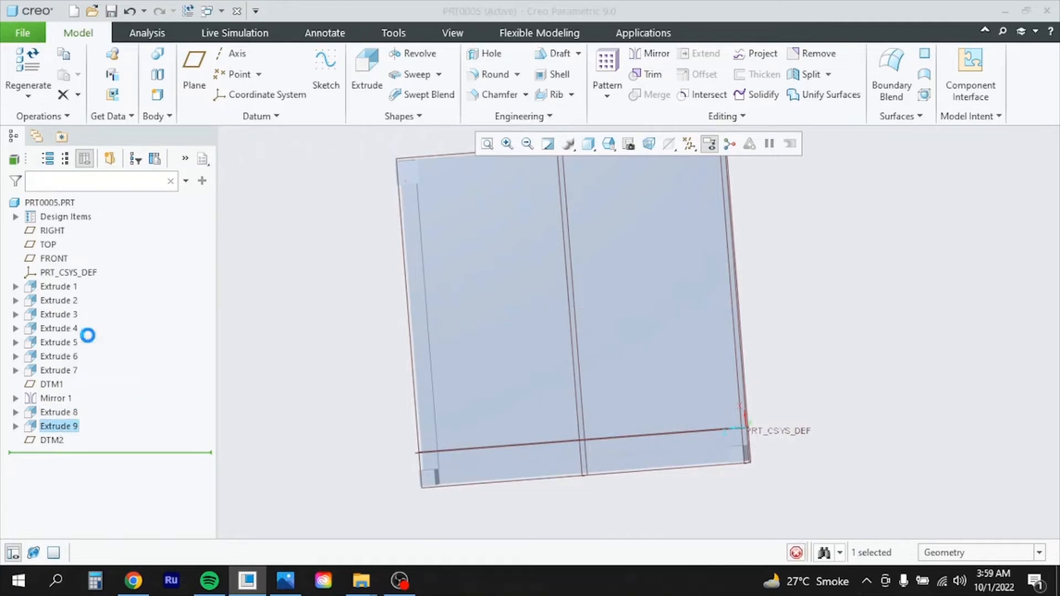
{"action": "scroll", "coordinate": [316, 362], "scroll_direction": "up", "scroll_amount": 3}
{"action": "scroll", "coordinate": [381, 270], "scroll_direction": "down", "scroll_amount": 3}
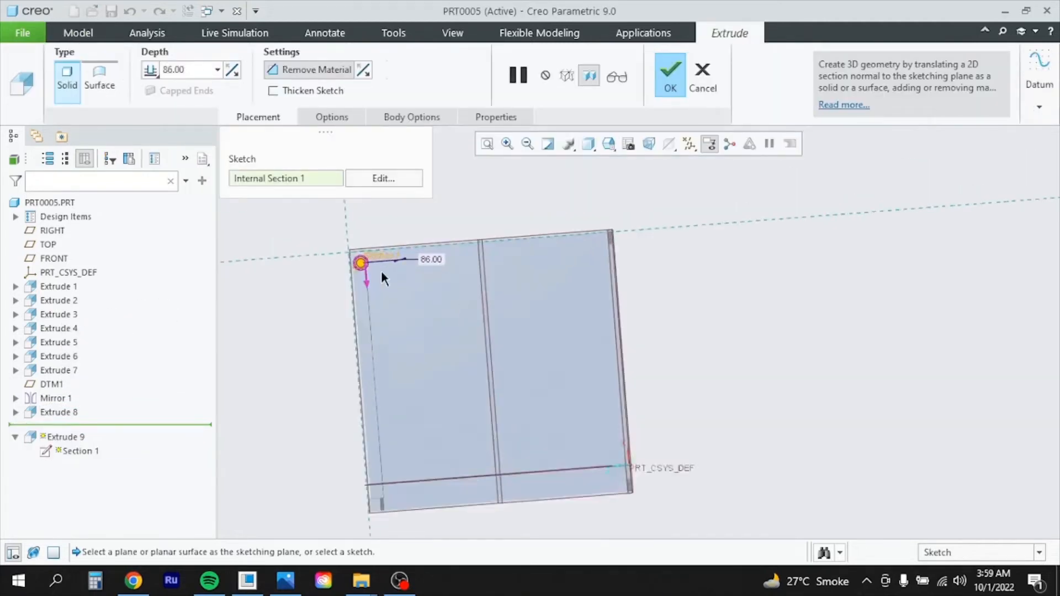
{"action": "scroll", "coordinate": [382, 273], "scroll_direction": "down", "scroll_amount": 3}
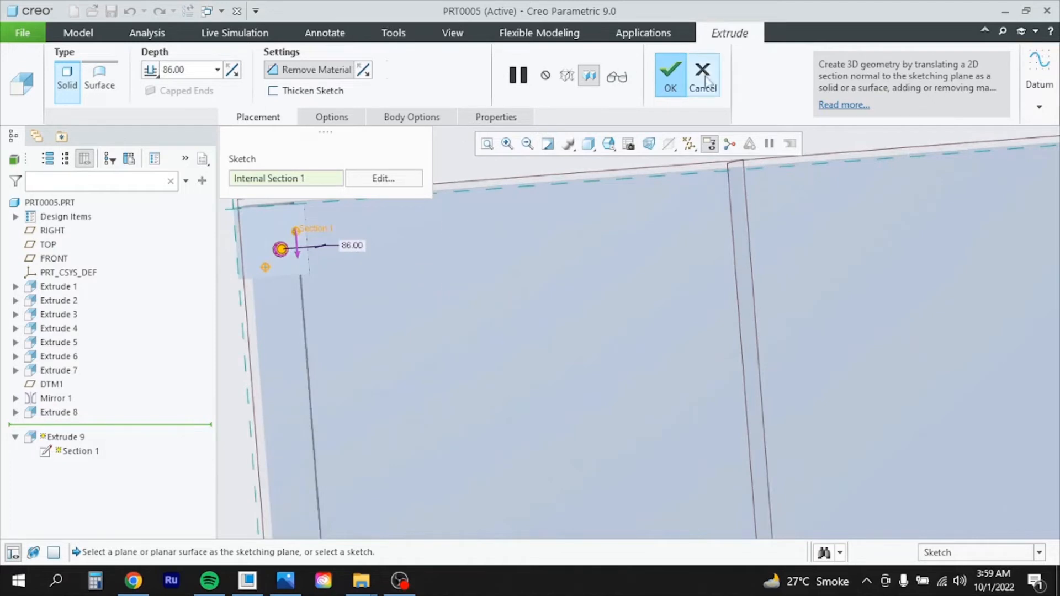
{"action": "left_click", "coordinate": [671, 75]}
Select Extrude 8 and Extrude 9 together in the model tree
{"action": "scroll", "coordinate": [369, 391], "scroll_direction": "up", "scroll_amount": 5}
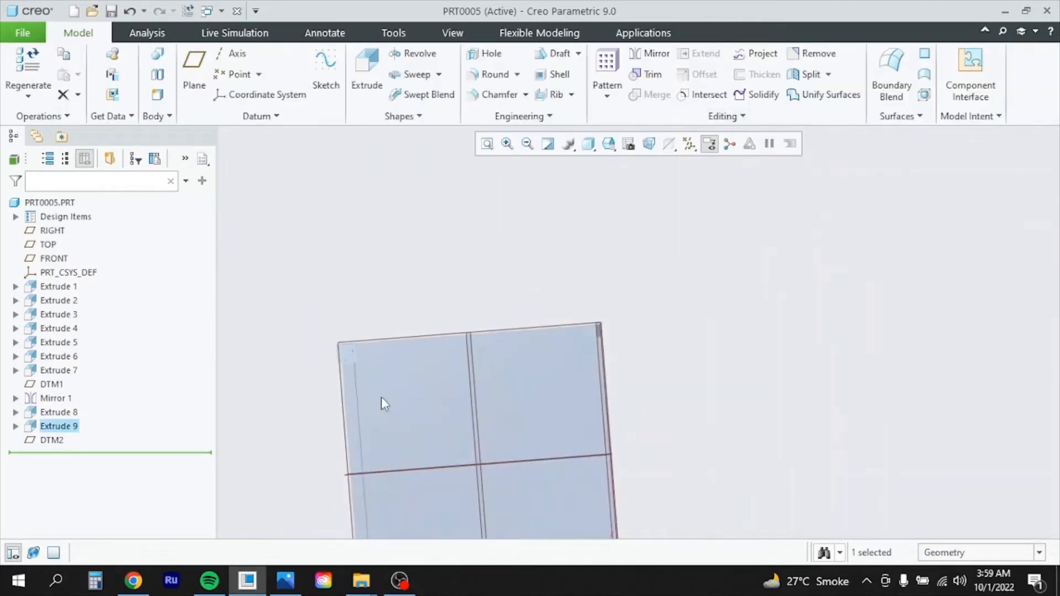
{"action": "left_click", "coordinate": [54, 413]}
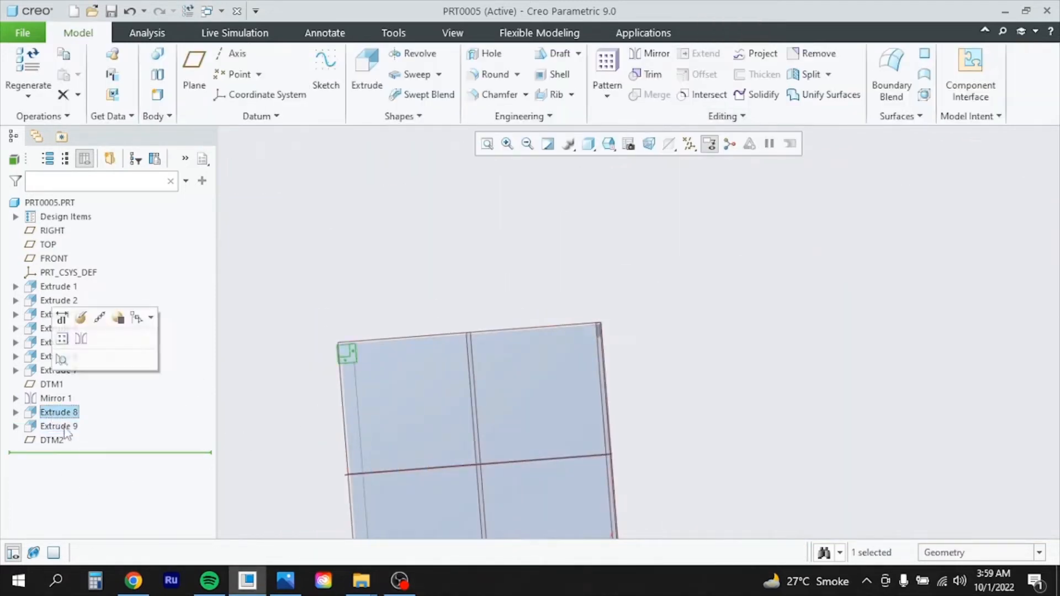
{"action": "left_click", "coordinate": [59, 427], "text": "ctrl"}
{"action": "scroll", "coordinate": [440, 368], "scroll_direction": "up", "scroll_amount": 3}
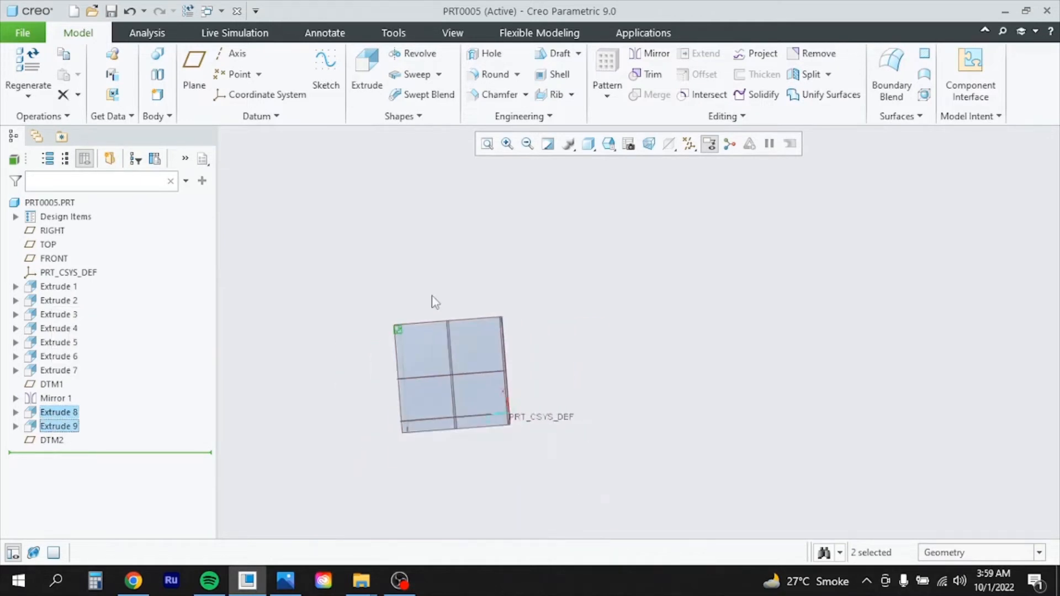
{"action": "scroll", "coordinate": [448, 353], "scroll_direction": "down", "scroll_amount": 2}
Mirror the corner plate and holes about DTM2, then DTM1, then DTM2 again
{"action": "left_click", "coordinate": [650, 54]}
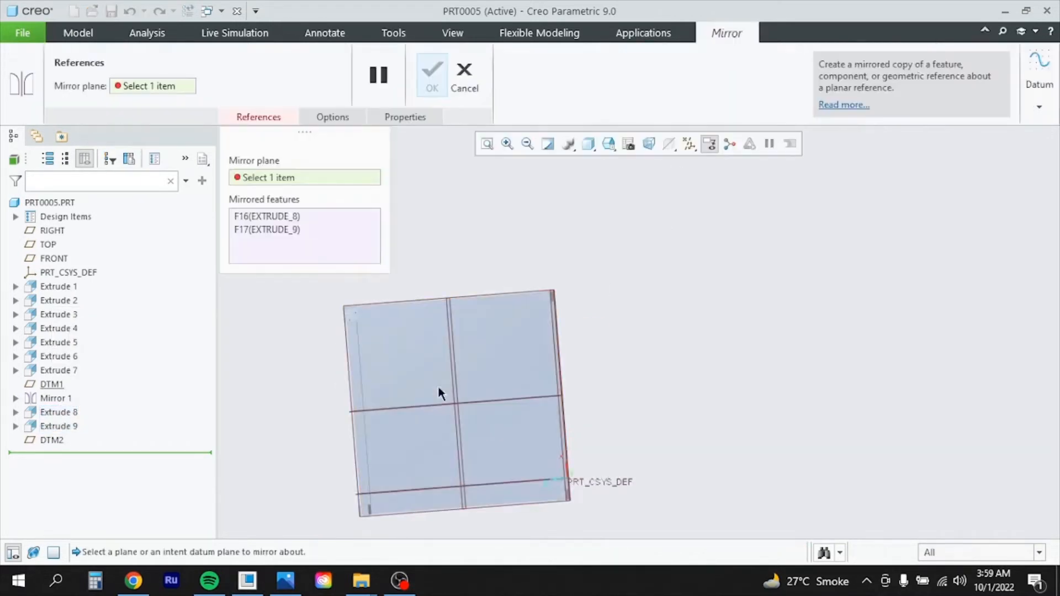
{"action": "left_click", "coordinate": [393, 409]}
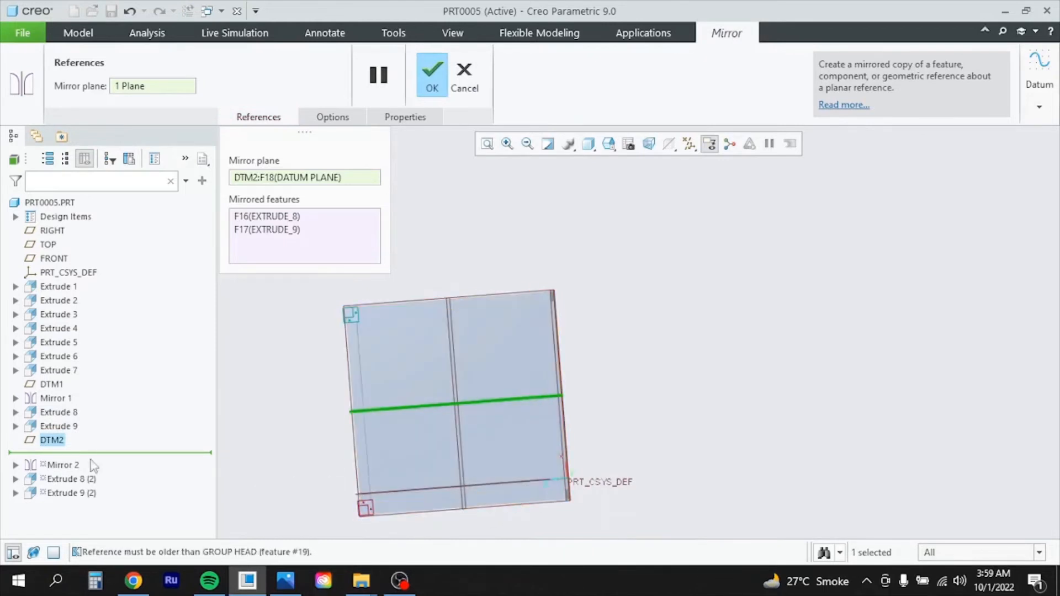
{"action": "left_click", "coordinate": [434, 73]}
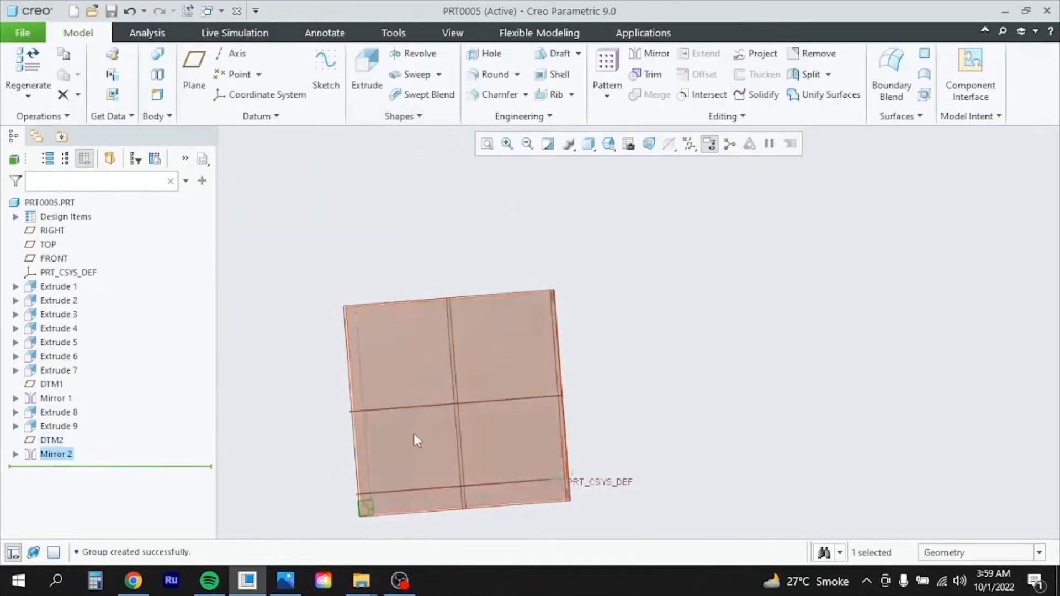
{"action": "left_click", "coordinate": [651, 53]}
{"action": "left_click", "coordinate": [461, 445]}
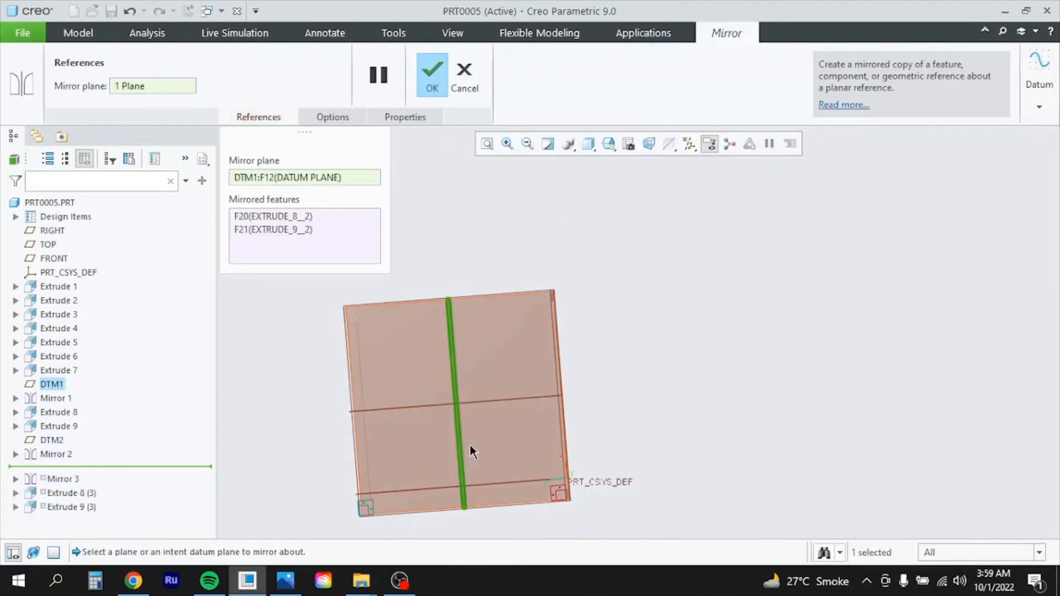
{"action": "left_click", "coordinate": [433, 73]}
{"action": "left_click", "coordinate": [652, 53]}
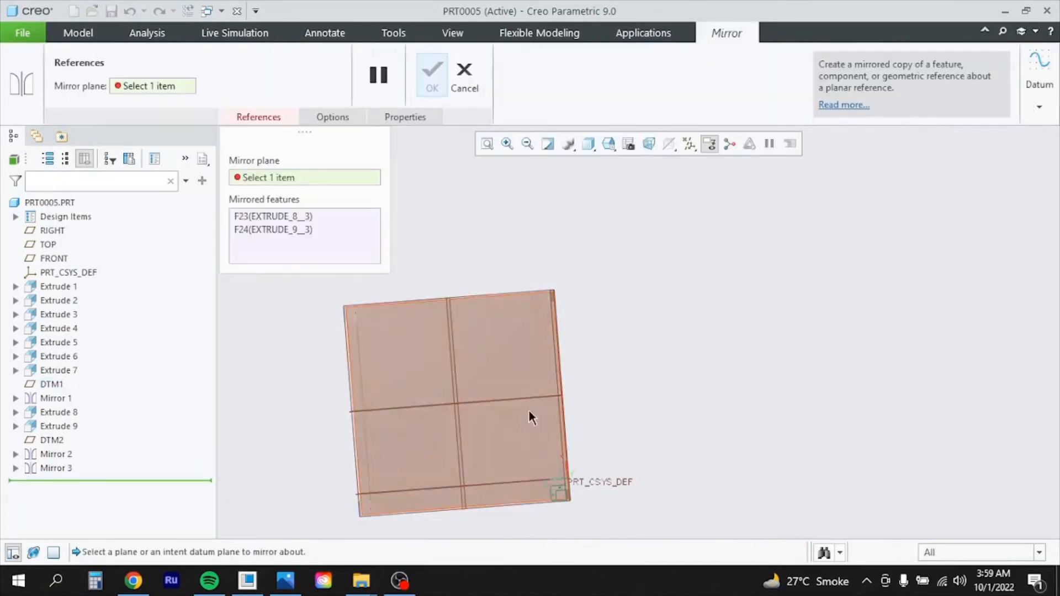
{"action": "left_click", "coordinate": [531, 399]}
{"action": "scroll", "coordinate": [683, 370], "scroll_direction": "down", "scroll_amount": 2}
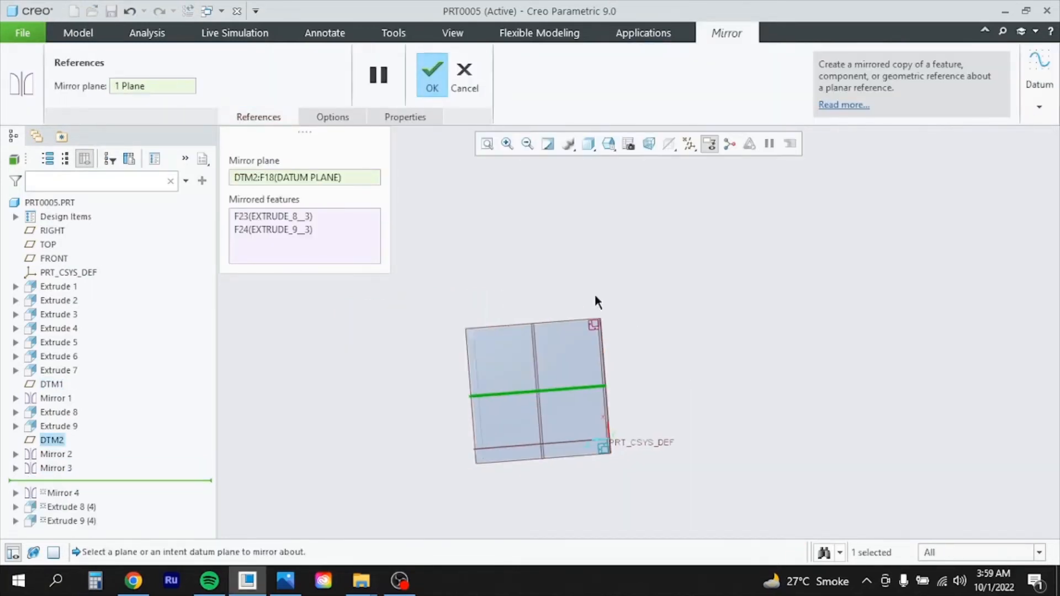
{"action": "left_click", "coordinate": [433, 78]}
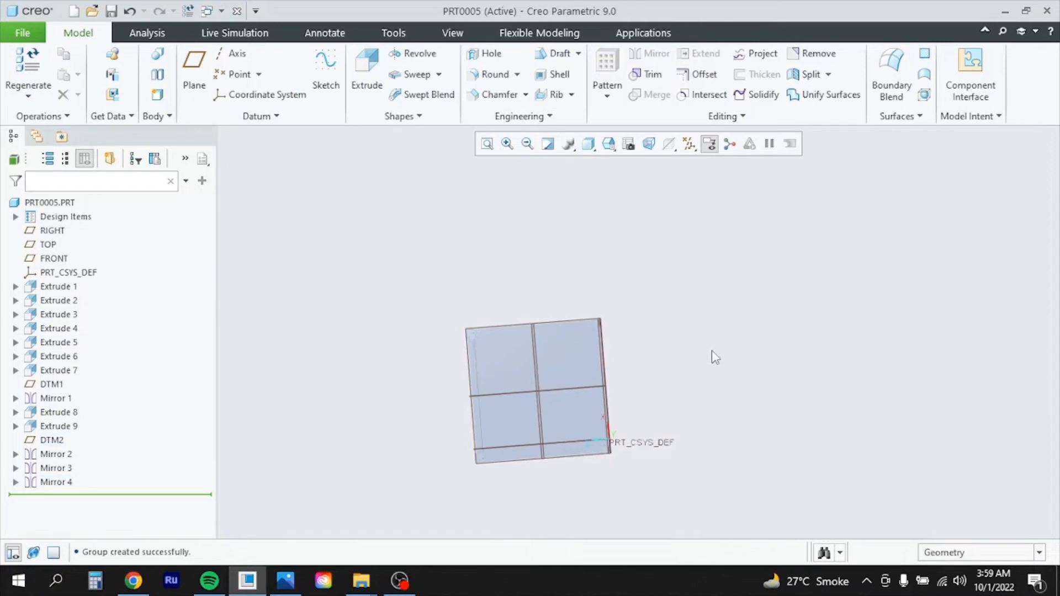
{"action": "middle_click_drag", "start_coordinate": [714, 367], "coordinate": [753, 386]}
Orbit the frame to an isometric view and display it as Shading With Edges
{"action": "scroll", "coordinate": [732, 364], "scroll_direction": "up", "scroll_amount": 5}
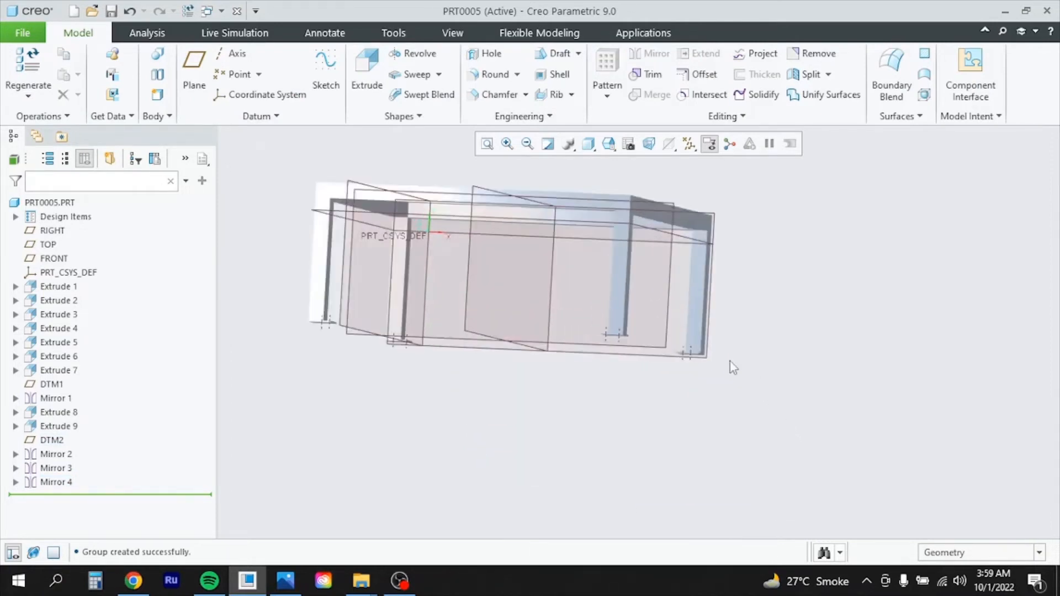
{"action": "mouse_move", "coordinate": [599, 421]}
{"action": "middle_mouse_down"}
{"action": "mouse_move", "coordinate": [650, 421]}
{"action": "mouse_move", "coordinate": [590, 430]}
{"action": "mouse_move", "coordinate": [599, 414]}
{"action": "mouse_move", "coordinate": [606, 424]}
{"action": "middle_mouse_up"}
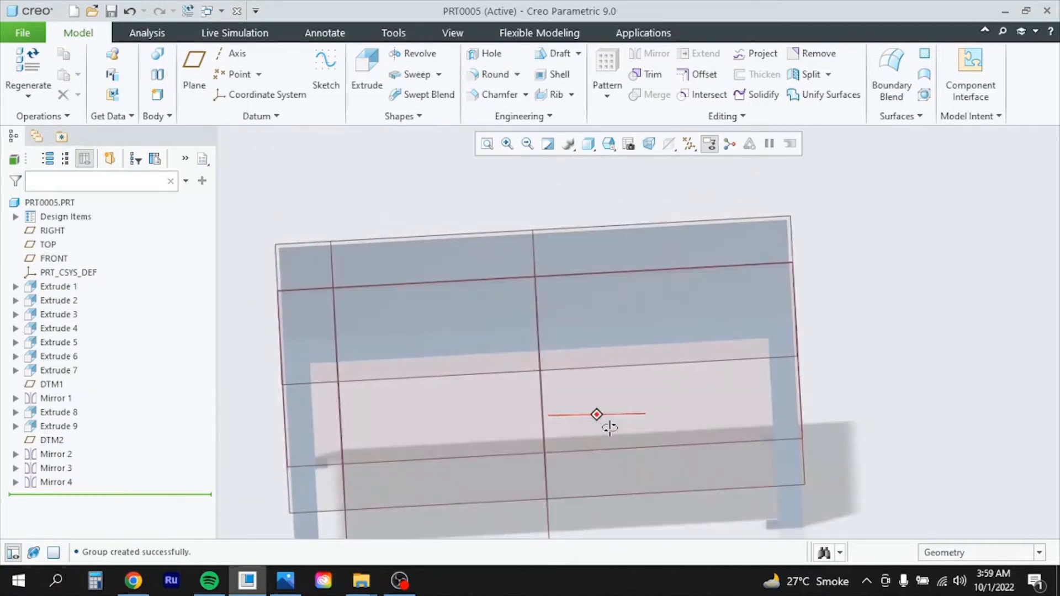
{"action": "scroll", "coordinate": [575, 372], "scroll_direction": "down", "scroll_amount": 4}
{"action": "mouse_move", "coordinate": [840, 346]}
{"action": "middle_mouse_down"}
{"action": "mouse_move", "coordinate": [796, 343]}
{"action": "mouse_move", "coordinate": [848, 350]}
{"action": "mouse_move", "coordinate": [830, 347]}
{"action": "middle_mouse_up"}
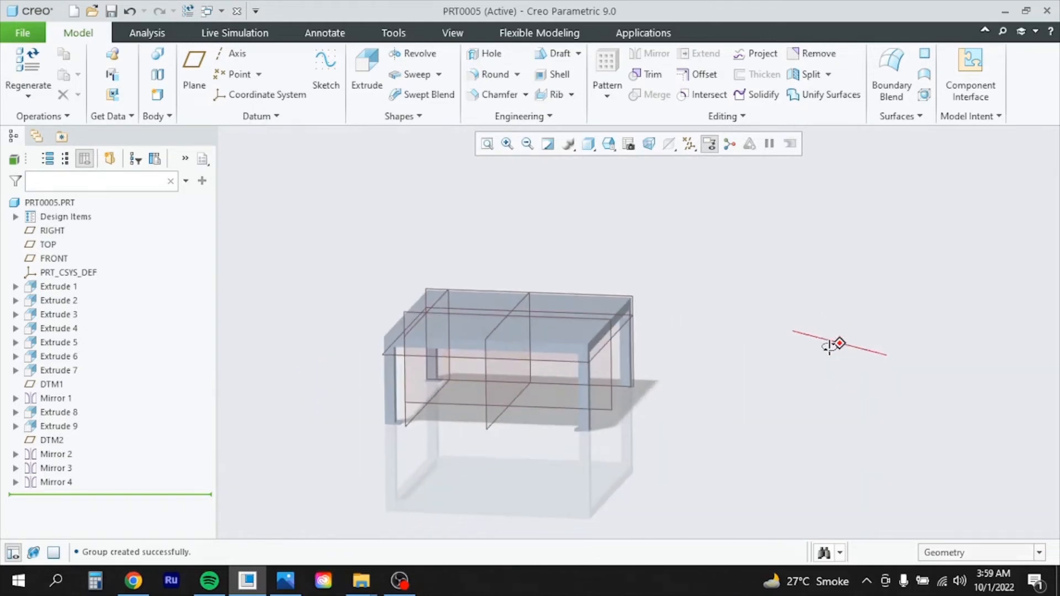
{"action": "left_click", "coordinate": [589, 144]}
{"action": "left_click", "coordinate": [629, 180]}
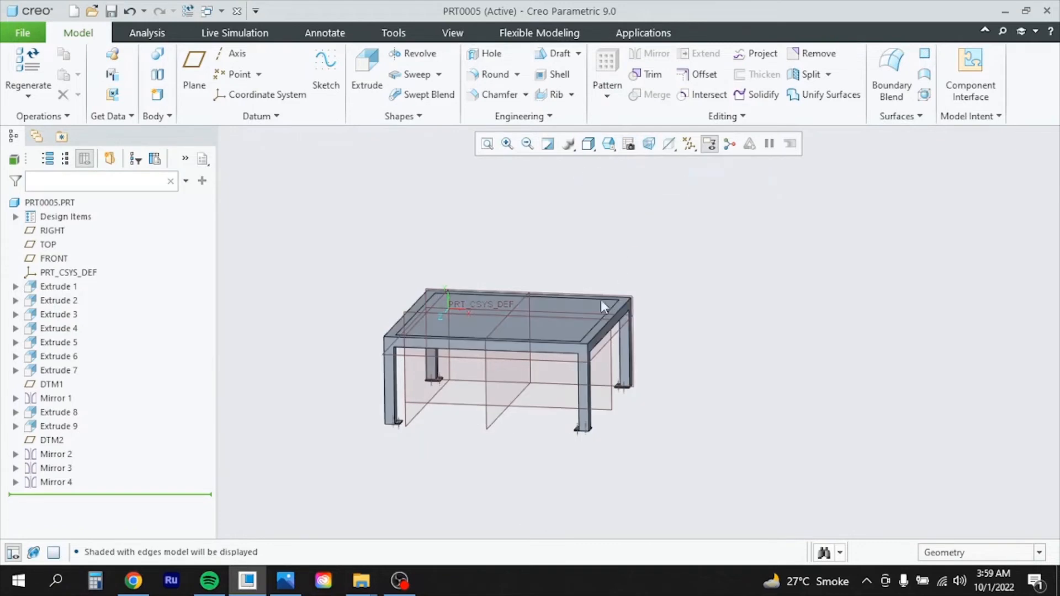
{"action": "scroll", "coordinate": [598, 415], "scroll_direction": "up", "scroll_amount": 3}
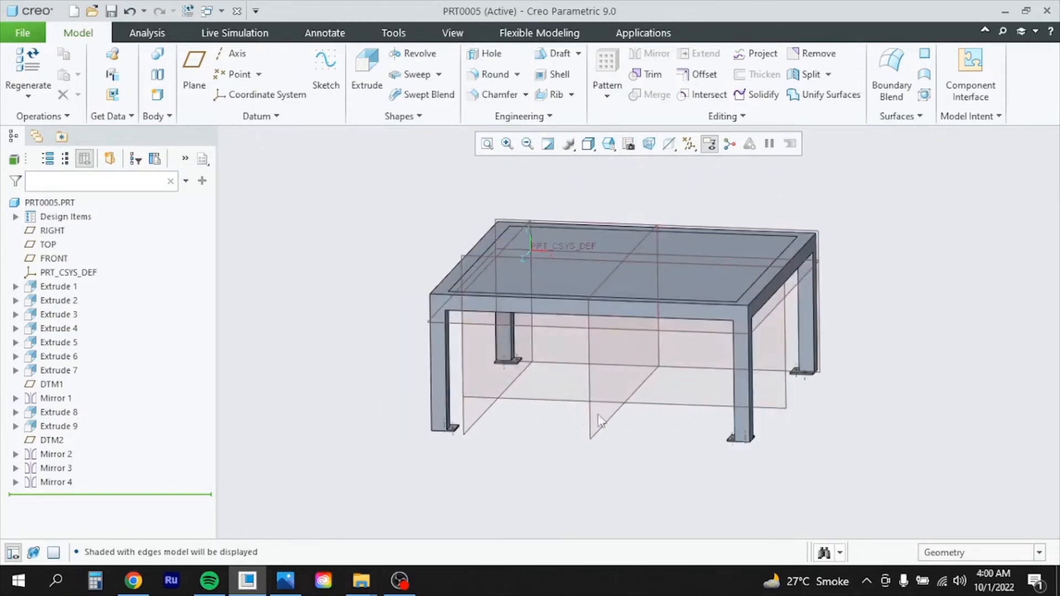
{"action": "scroll", "coordinate": [493, 448], "scroll_direction": "down", "scroll_amount": 3}
{"action": "scroll", "coordinate": [622, 421], "scroll_direction": "up", "scroll_amount": 3}
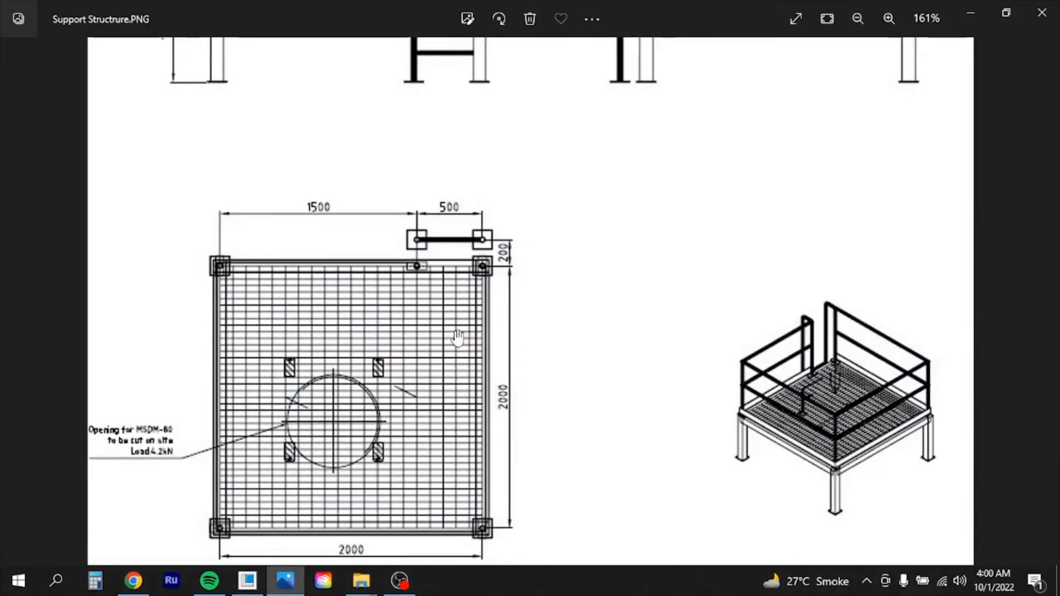
Zoom around Support Structrure.PNG to read the 792 leg and 1021 railing heights
{"action": "scroll", "coordinate": [469, 211], "scroll_direction": "up", "scroll_amount": 4}
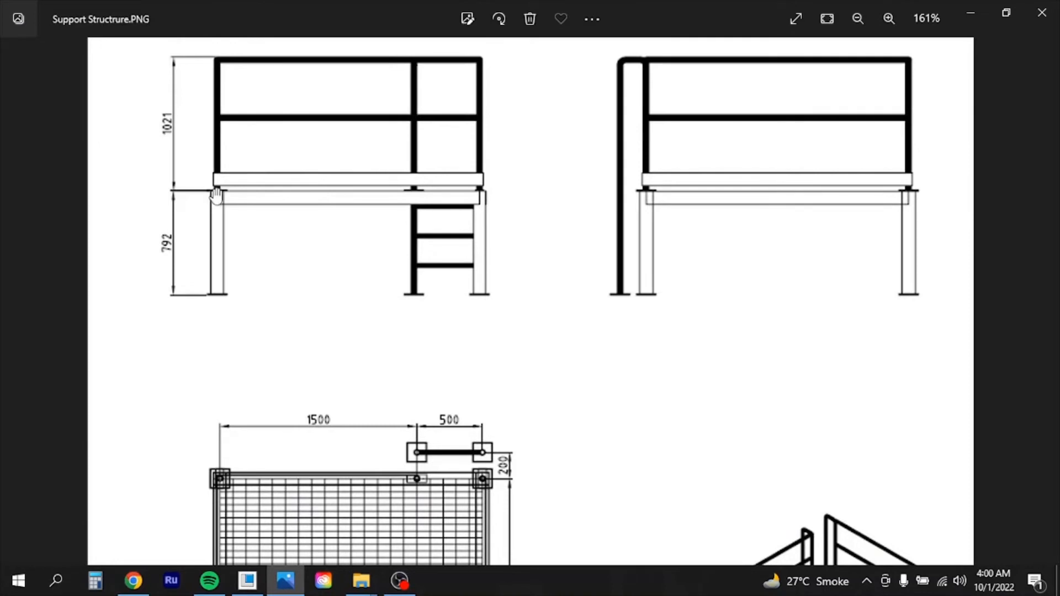
{"action": "scroll", "coordinate": [224, 197], "scroll_direction": "up", "scroll_amount": 3}
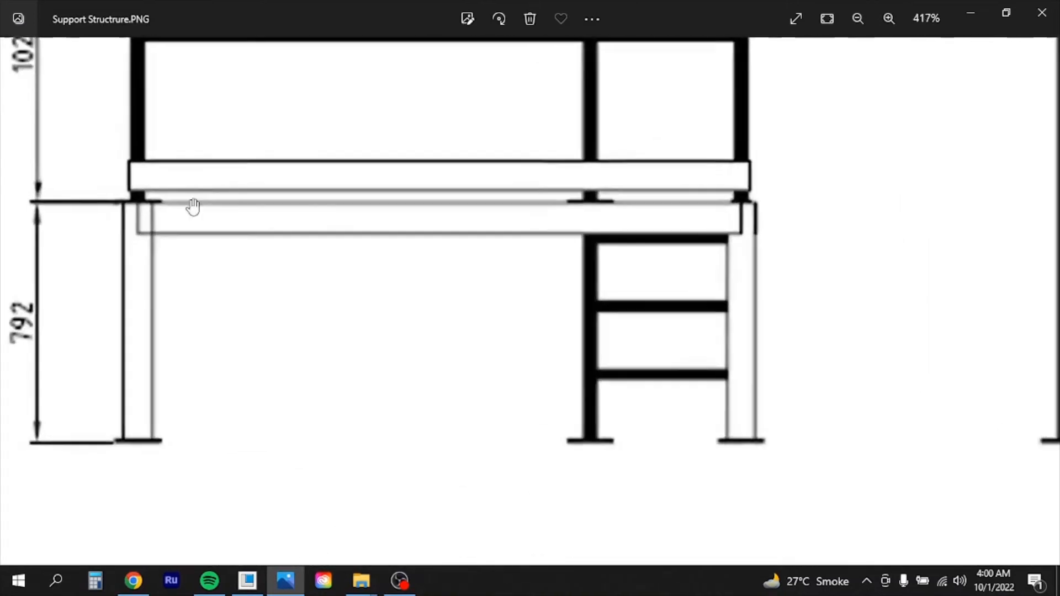
{"action": "scroll", "coordinate": [236, 254], "scroll_direction": "down", "scroll_amount": 3}
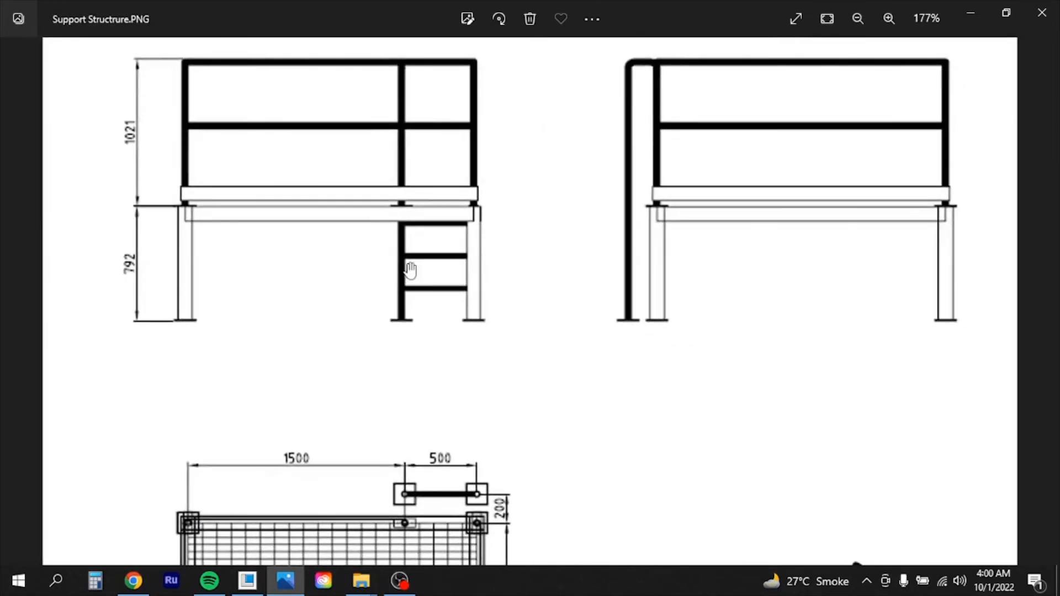
Return to Creo and start a new extrude sketched on the deck top surface
{"action": "left_click", "coordinate": [301, 588]}
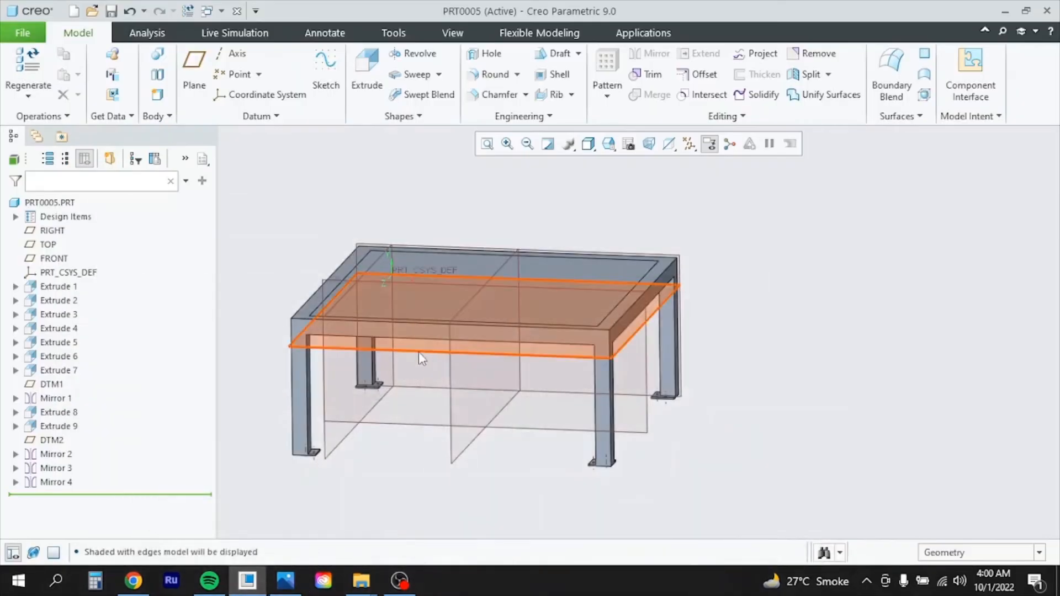
{"action": "left_click", "coordinate": [666, 266]}
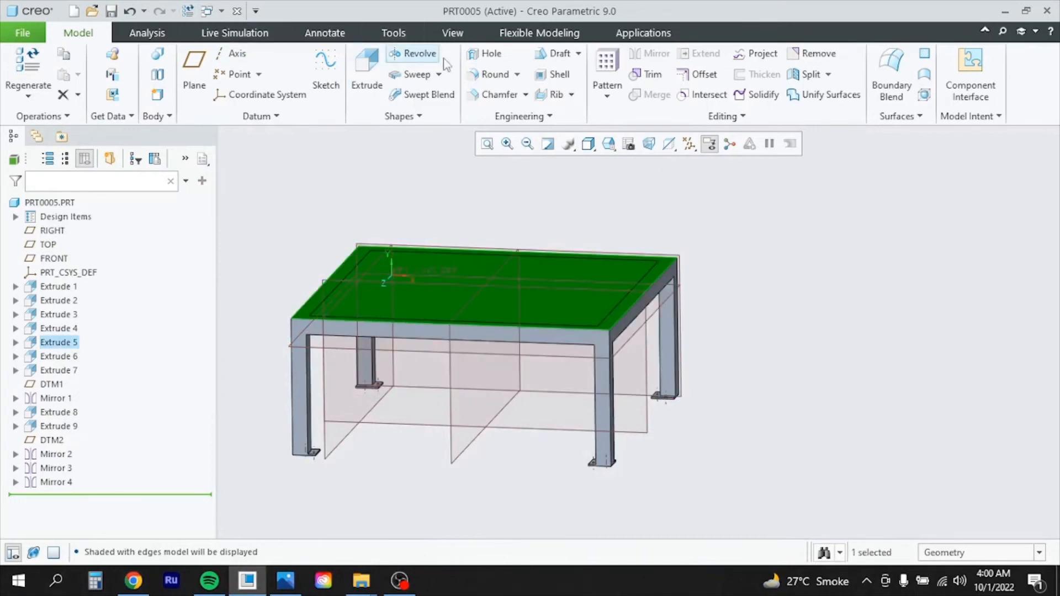
{"action": "left_click", "coordinate": [367, 69]}
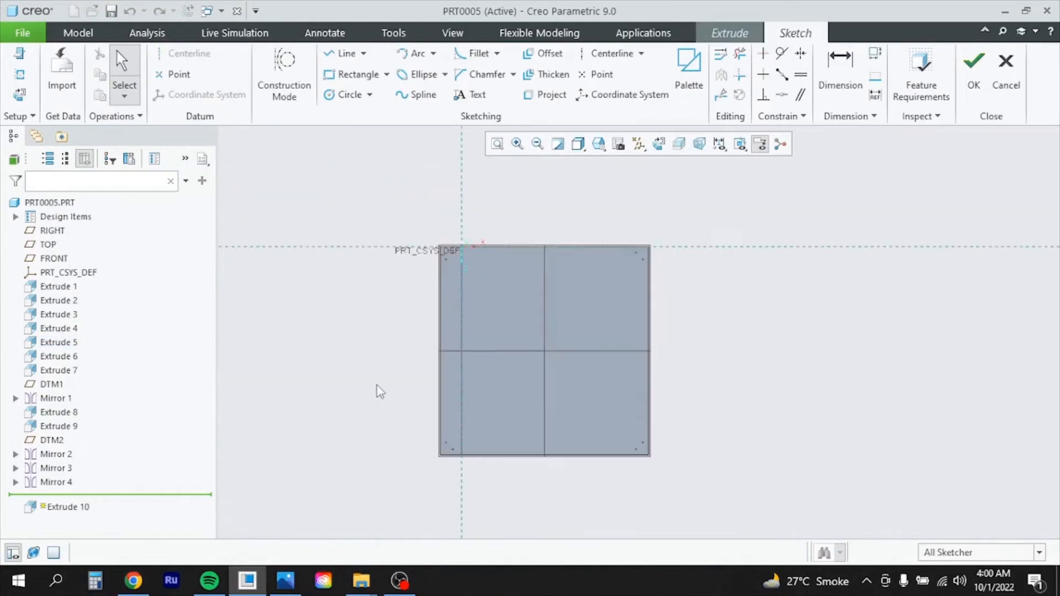
Sketch a Ø40 circle at the top-right frame corner and finish the sketch
{"action": "scroll", "coordinate": [597, 267], "scroll_direction": "up", "scroll_amount": 4}
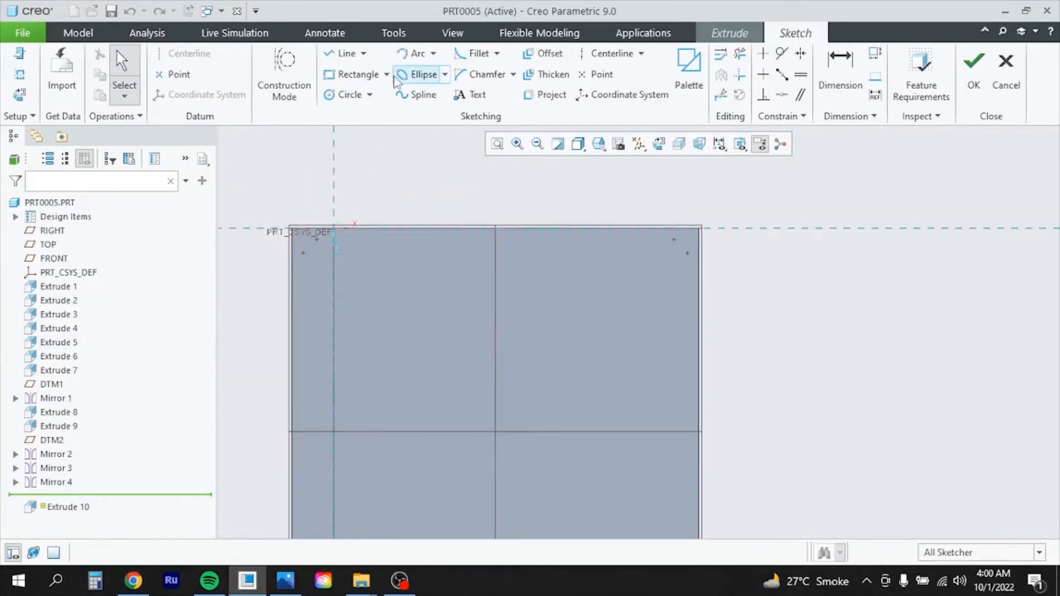
{"action": "left_click", "coordinate": [345, 95]}
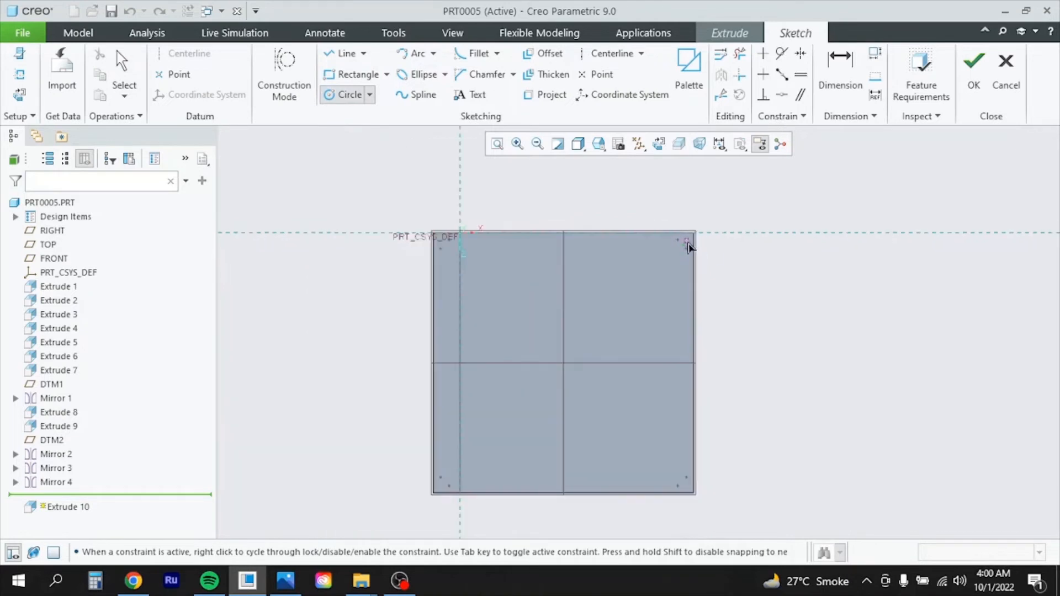
{"action": "scroll", "coordinate": [688, 246], "scroll_direction": "up", "scroll_amount": 3}
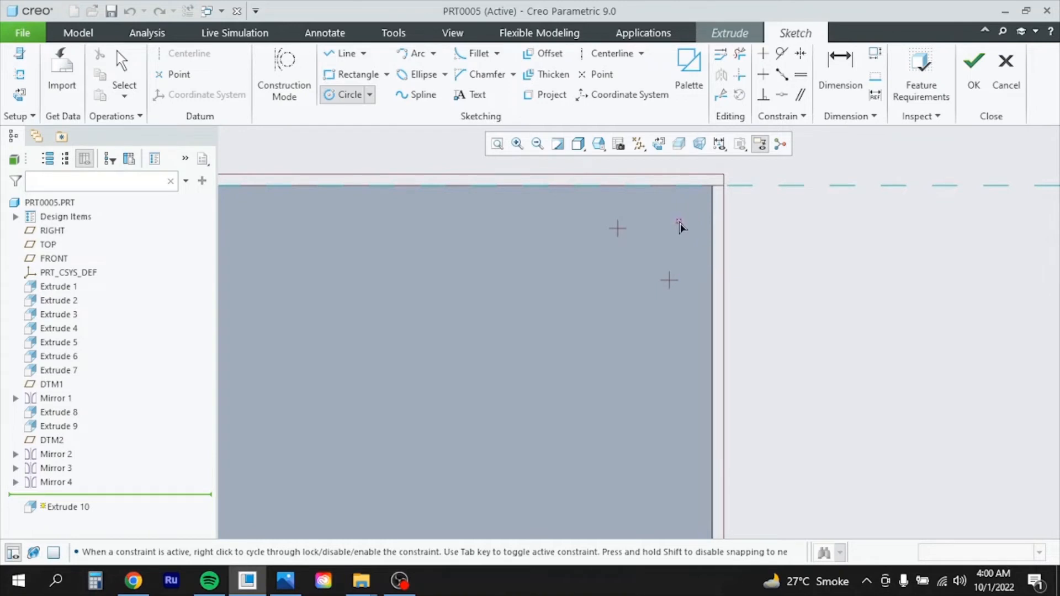
{"action": "left_click", "coordinate": [679, 221]}
{"action": "left_click", "coordinate": [701, 223]}
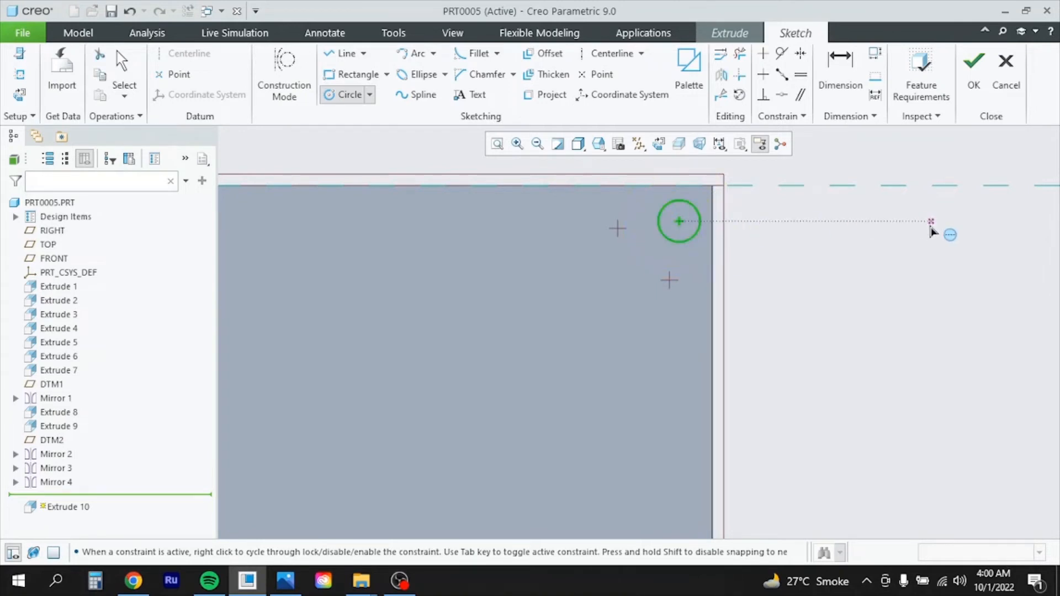
{"action": "middle_click", "coordinate": [797, 249]}
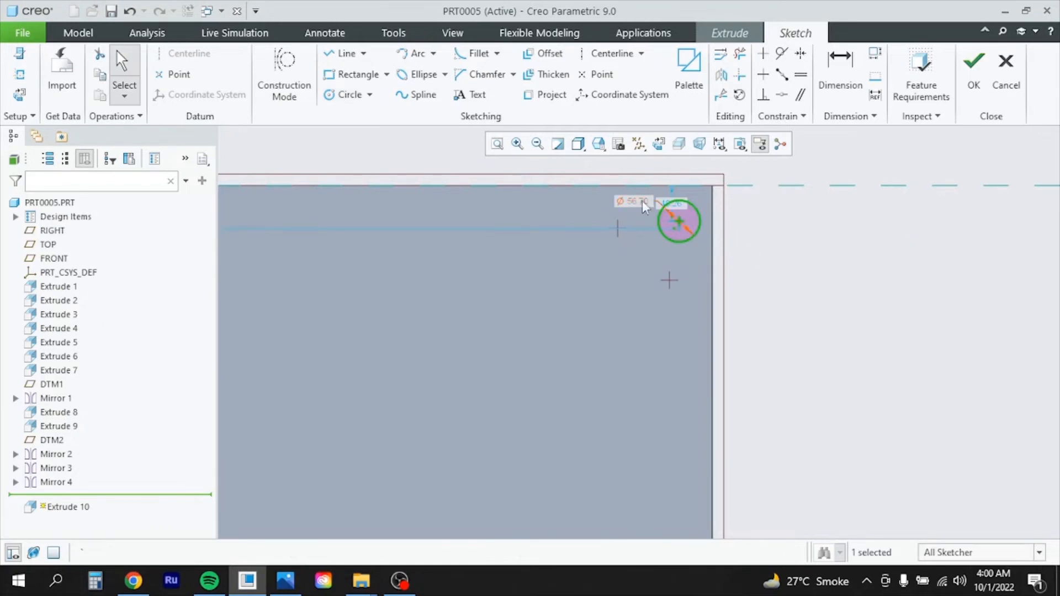
{"action": "double_click", "coordinate": [641, 201]}
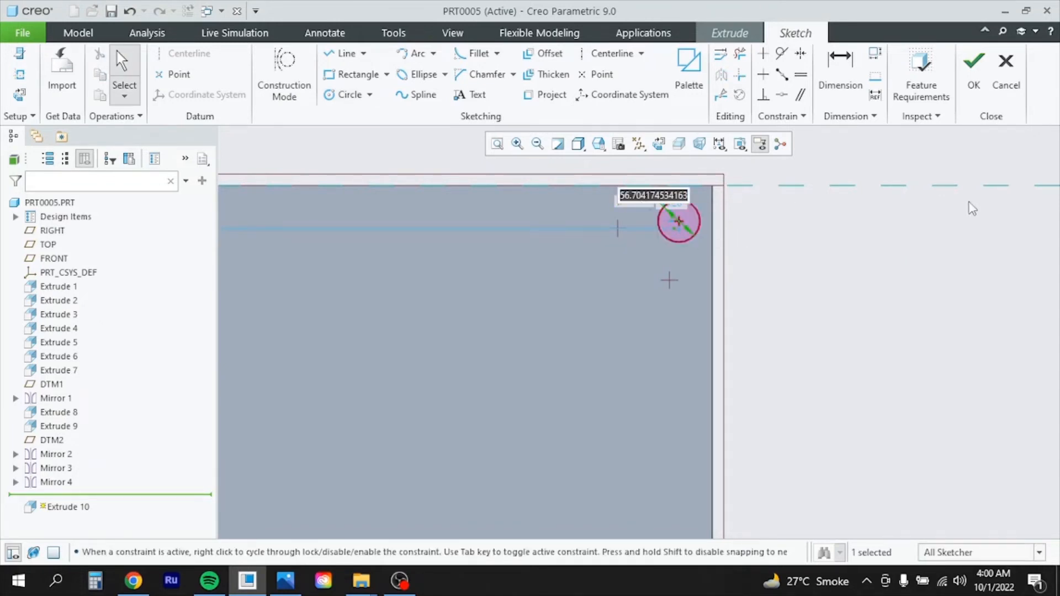
{"action": "type", "text": "50"}
{"action": "key", "text": "Return"}
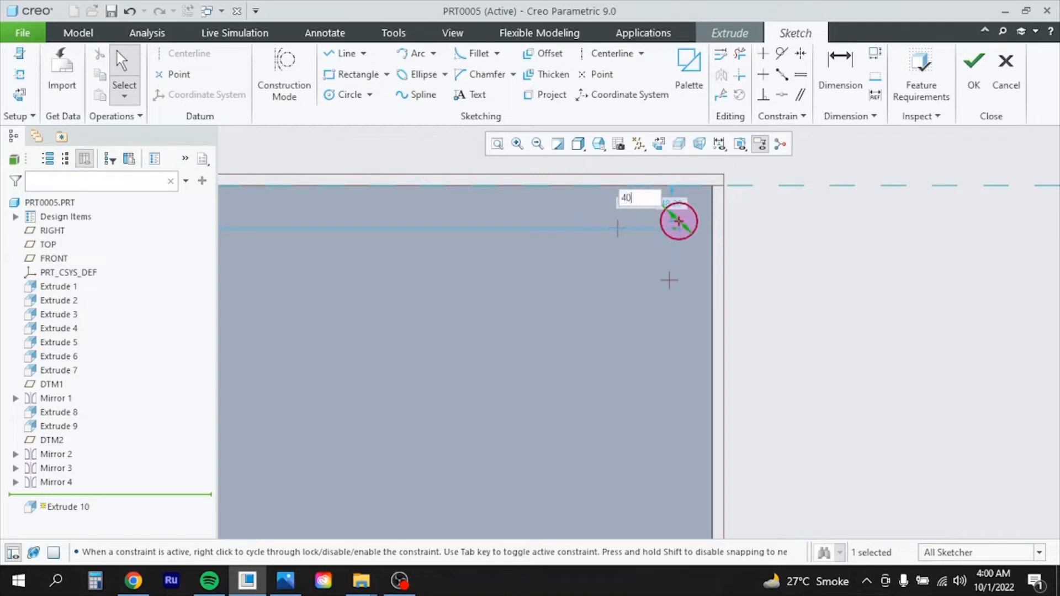
{"action": "key", "text": "Return"}
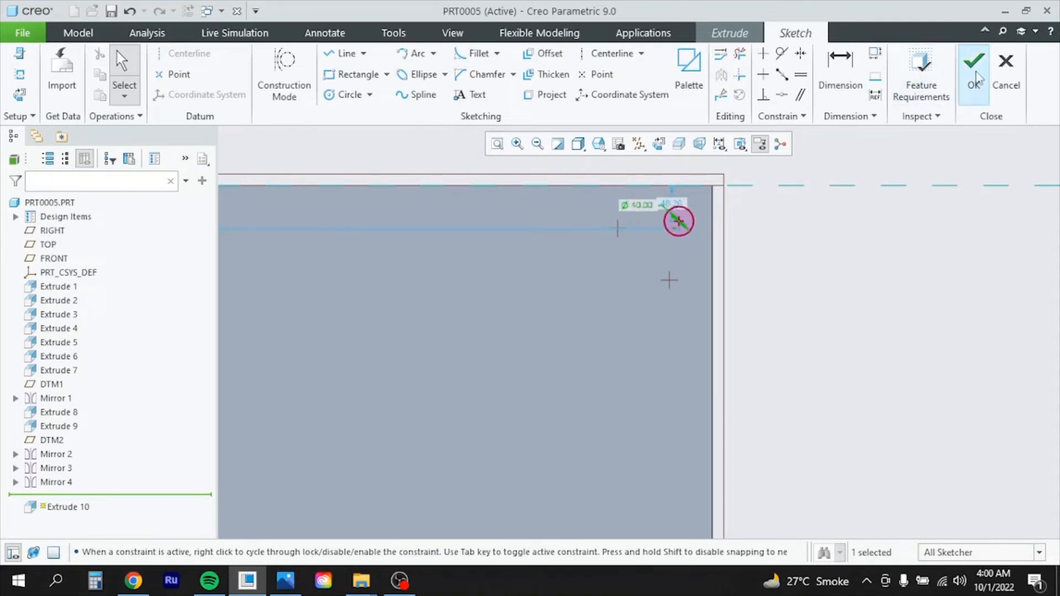
{"action": "left_click", "coordinate": [974, 69]}
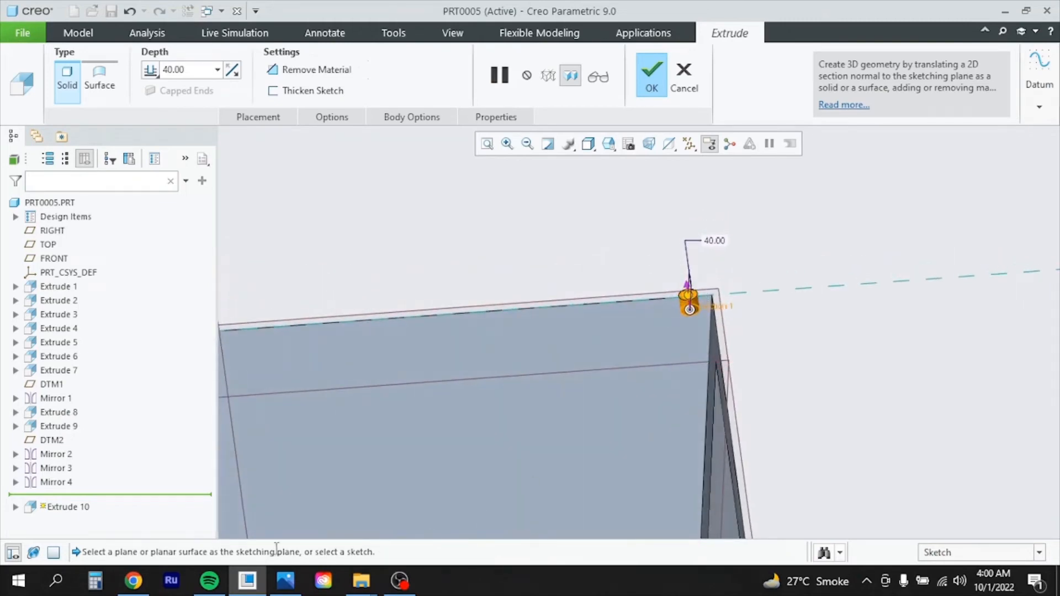
Check the reference drawing, then extrude the corner post 1021 high as Extrude 10
{"action": "left_click", "coordinate": [285, 580]}
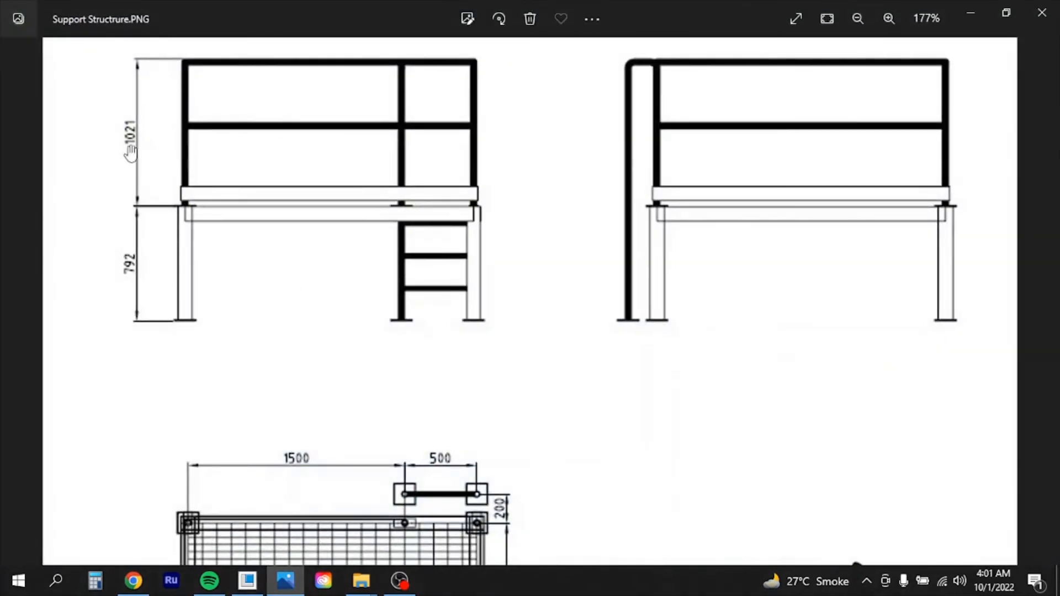
{"action": "left_click", "coordinate": [286, 580]}
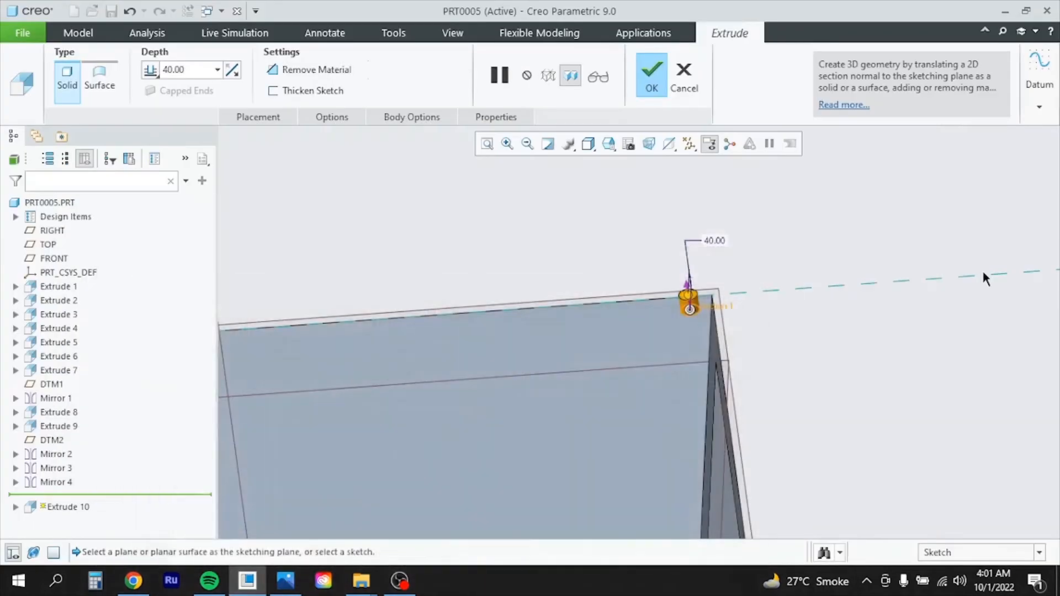
{"action": "double_click", "coordinate": [201, 73]}
{"action": "type", "text": "1021"}
{"action": "key", "text": "Return"}
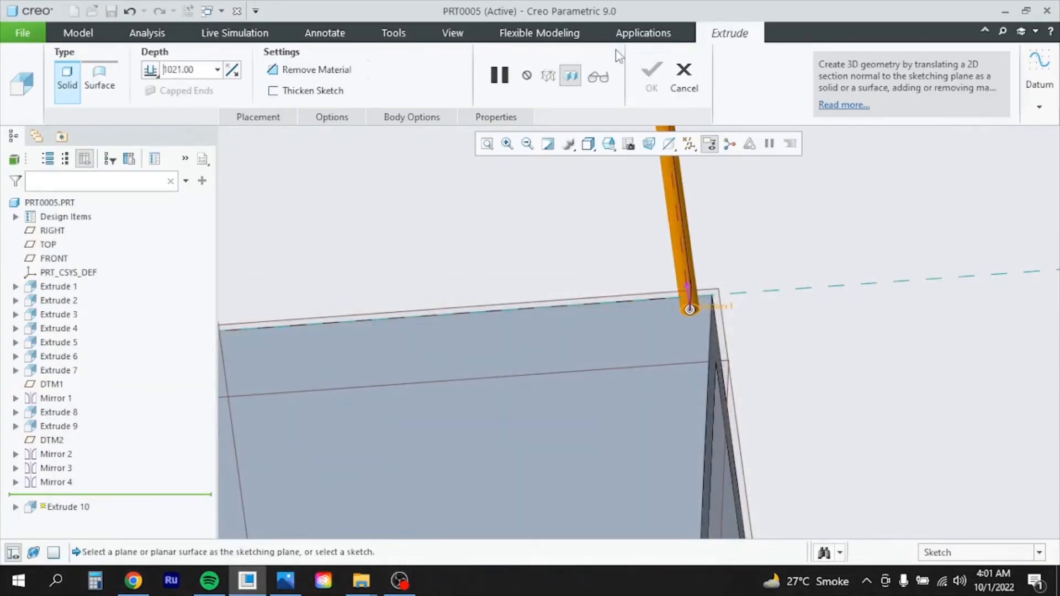
{"action": "scroll", "coordinate": [592, 386], "scroll_direction": "up", "scroll_amount": 4}
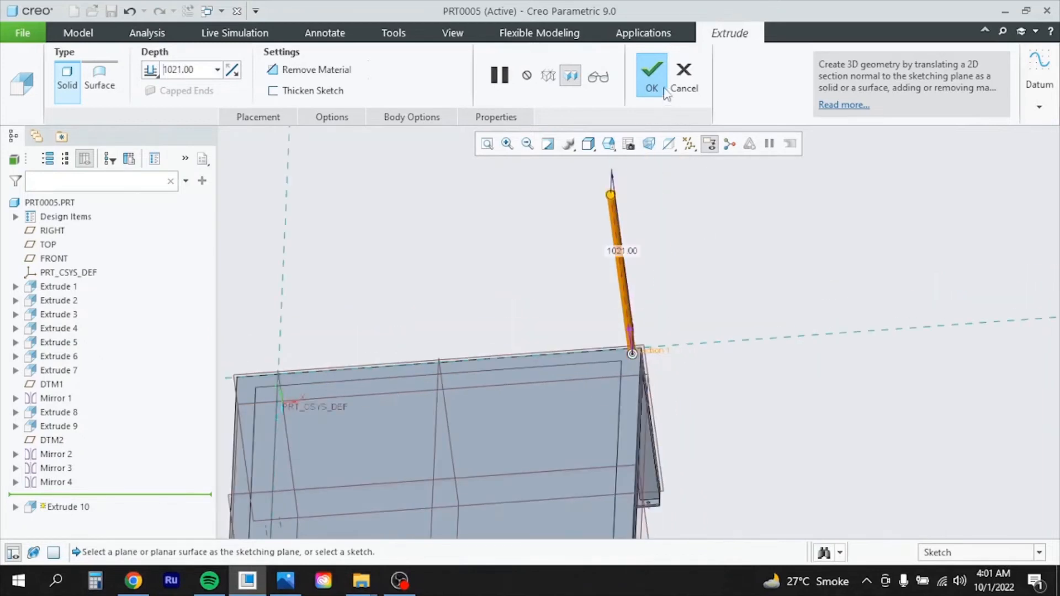
{"action": "left_click", "coordinate": [653, 77]}
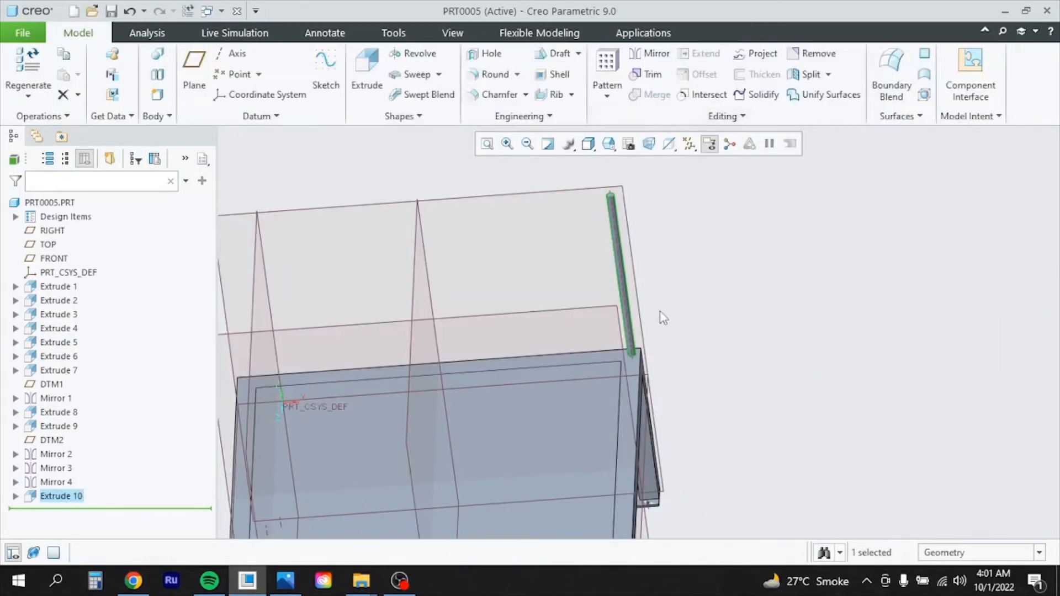
{"action": "mouse_move", "coordinate": [664, 318]}
{"action": "middle_mouse_down"}
{"action": "mouse_move", "coordinate": [680, 298]}
{"action": "mouse_move", "coordinate": [677, 275]}
{"action": "mouse_move", "coordinate": [695, 289]}
{"action": "mouse_move", "coordinate": [694, 307]}
{"action": "middle_mouse_up"}
{"action": "scroll", "coordinate": [518, 352], "scroll_direction": "up", "scroll_amount": 4}
{"action": "mouse_move", "coordinate": [564, 347]}
{"action": "middle_mouse_down"}
{"action": "mouse_move", "coordinate": [565, 380]}
{"action": "mouse_move", "coordinate": [558, 359]}
{"action": "mouse_move", "coordinate": [535, 347]}
{"action": "mouse_move", "coordinate": [540, 326]}
{"action": "middle_mouse_up"}
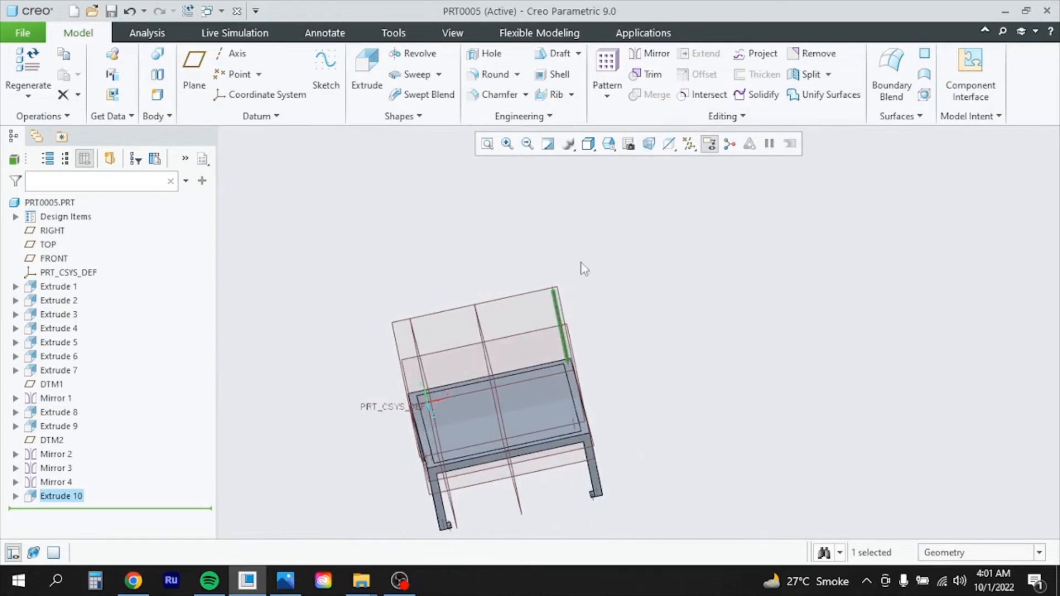
Mirror the railing post about DTM2, then mirror the copy about DTM1
{"action": "left_click", "coordinate": [650, 53]}
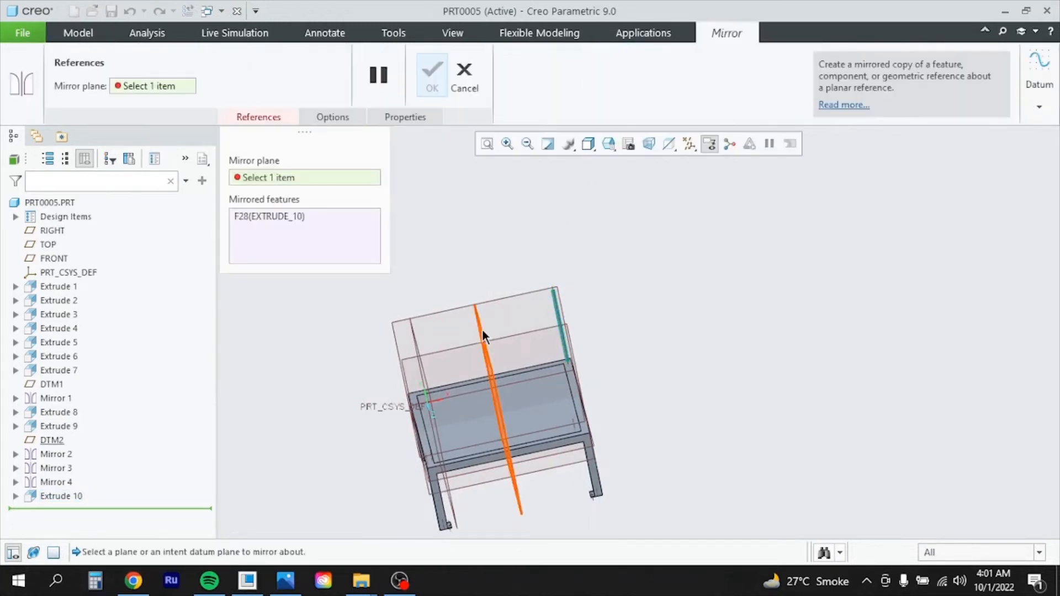
{"action": "left_click", "coordinate": [483, 330]}
{"action": "middle_click", "coordinate": [574, 380]}
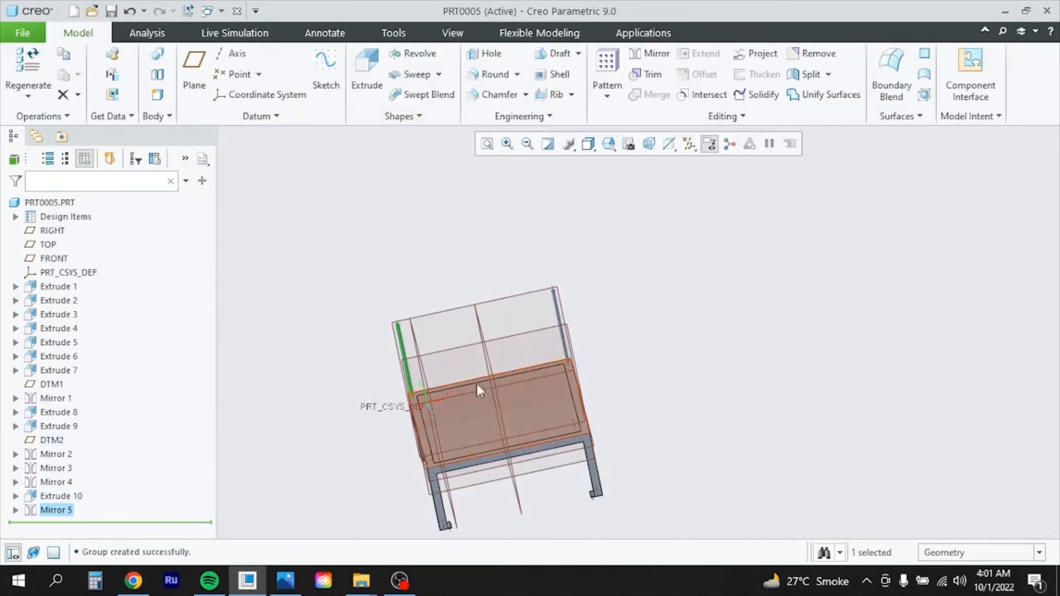
{"action": "left_click", "coordinate": [657, 53]}
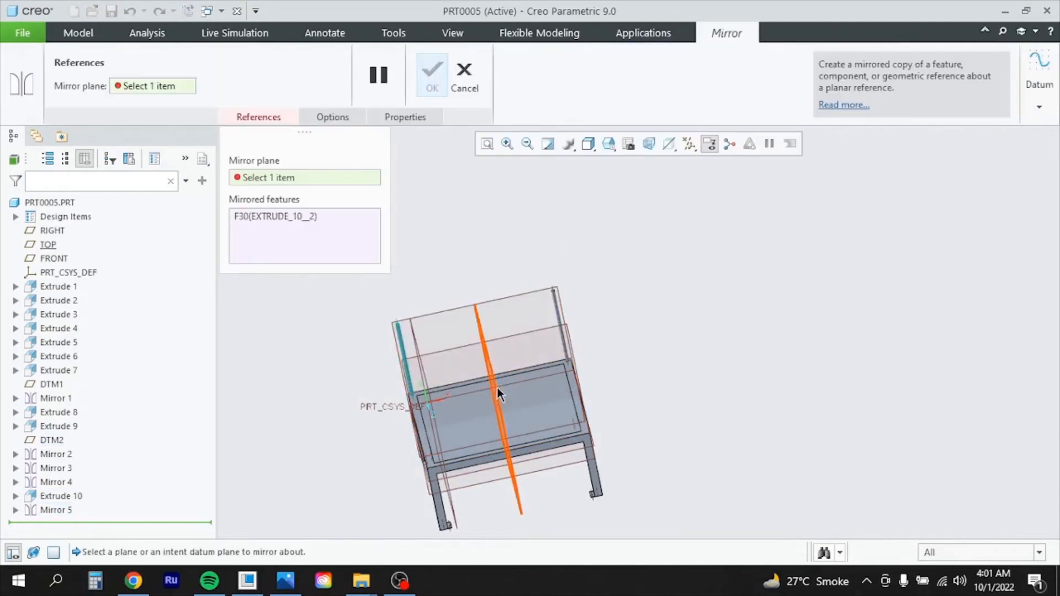
{"action": "middle_click_drag", "start_coordinate": [595, 348], "coordinate": [610, 336]}
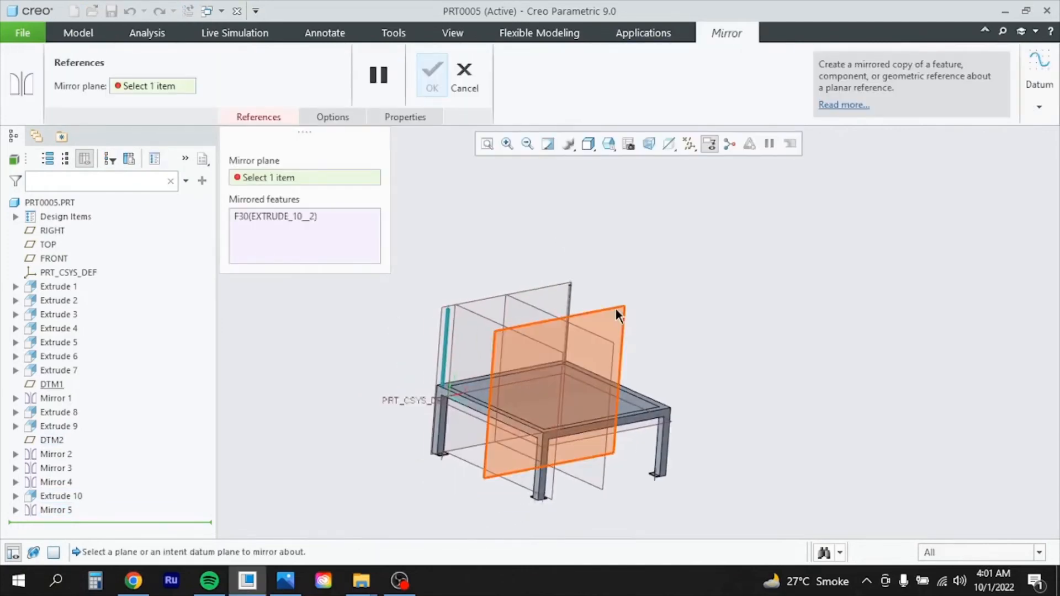
{"action": "left_click", "coordinate": [618, 316]}
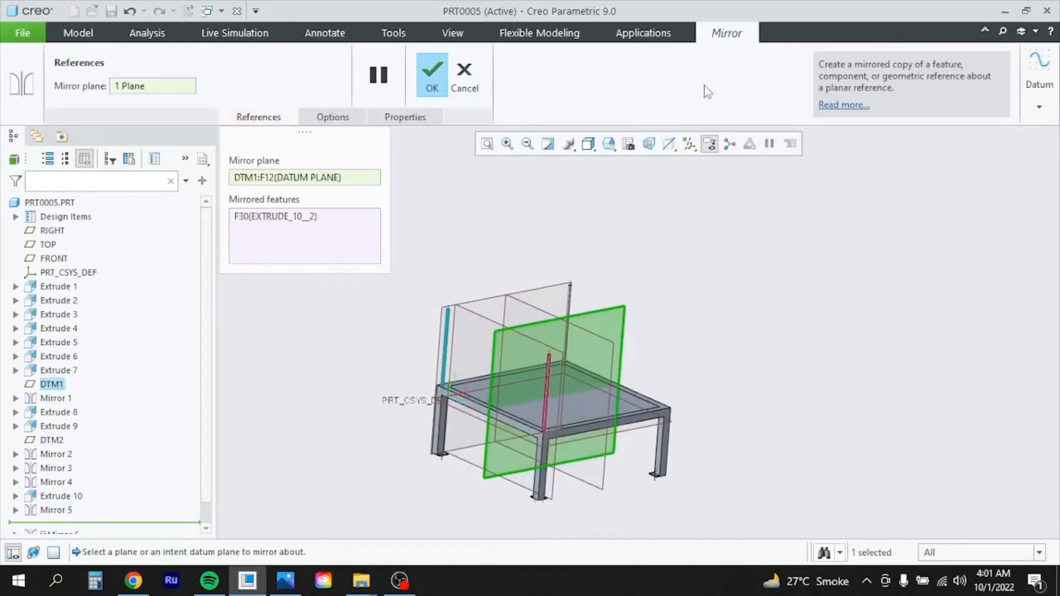
{"action": "left_click", "coordinate": [432, 75]}
Mirror the post about DTM2 again to fill the last corner, checking all four posts
{"action": "left_click", "coordinate": [640, 55]}
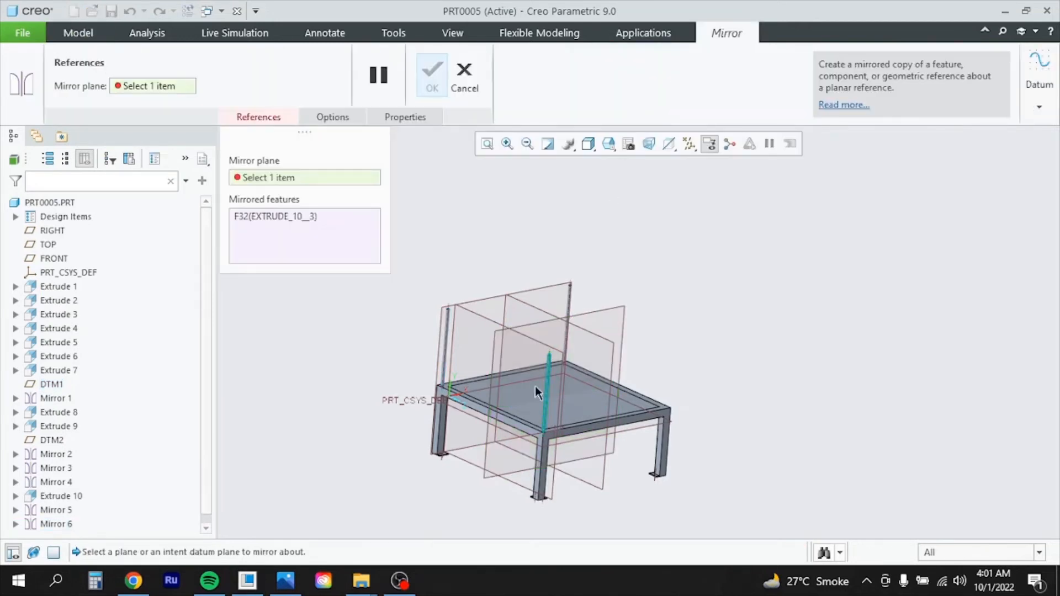
{"action": "left_click", "coordinate": [583, 331]}
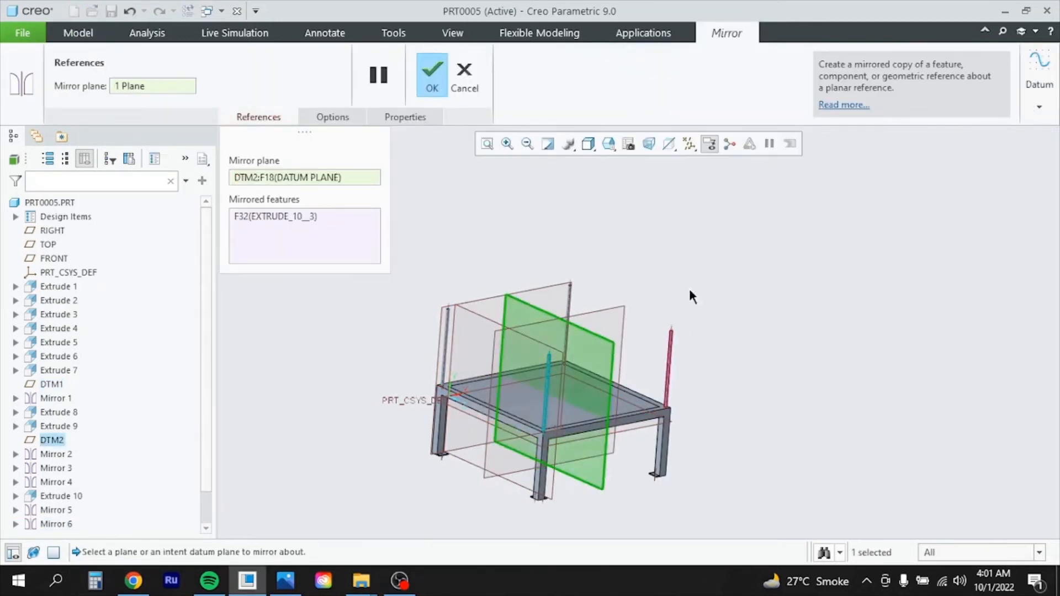
{"action": "left_click", "coordinate": [432, 78]}
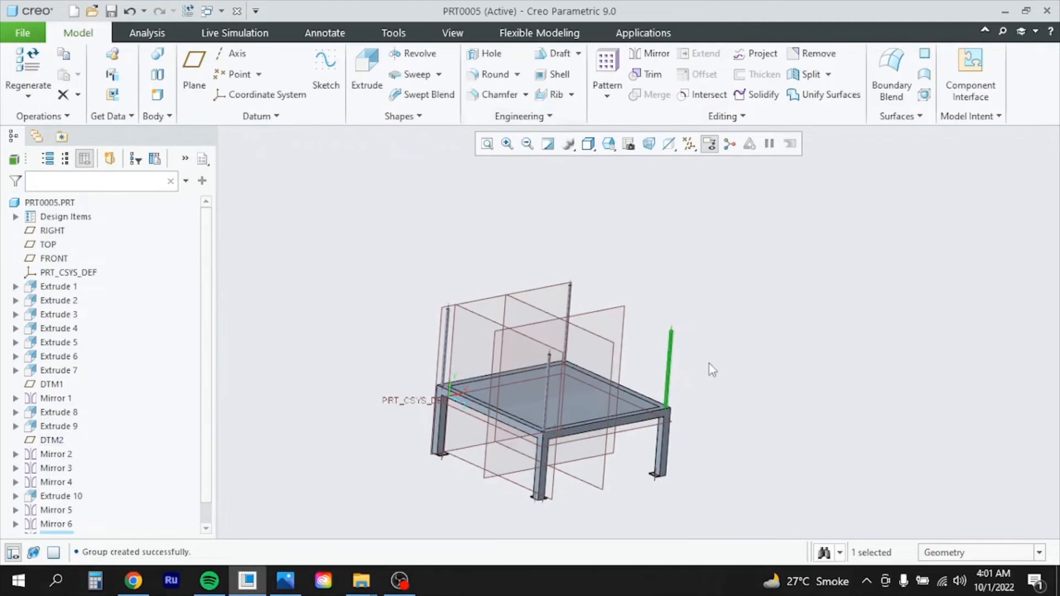
{"action": "scroll", "coordinate": [658, 354], "scroll_direction": "down", "scroll_amount": 3}
{"action": "scroll", "coordinate": [701, 437], "scroll_direction": "up", "scroll_amount": 5}
{"action": "mouse_move", "coordinate": [643, 463]}
{"action": "middle_mouse_down"}
{"action": "mouse_move", "coordinate": [624, 469]}
{"action": "mouse_move", "coordinate": [656, 448]}
{"action": "mouse_move", "coordinate": [654, 489]}
{"action": "middle_mouse_up"}
{"action": "scroll", "coordinate": [656, 448], "scroll_direction": "up", "scroll_amount": 2}
{"action": "scroll", "coordinate": [655, 489], "scroll_direction": "down", "scroll_amount": 4}
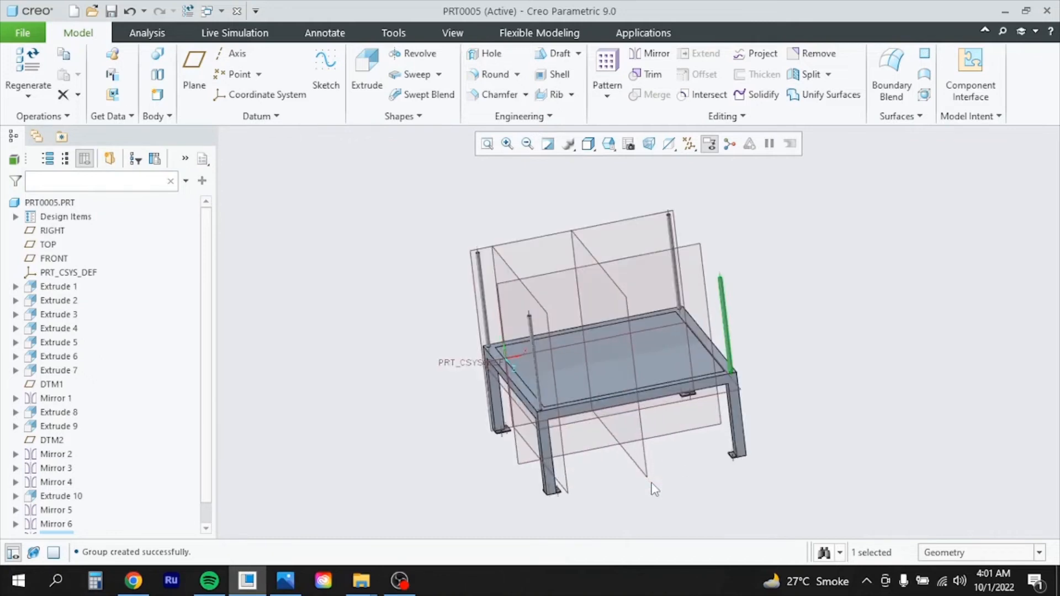
{"action": "scroll", "coordinate": [658, 454], "scroll_direction": "down", "scroll_amount": 3}
{"action": "scroll", "coordinate": [656, 452], "scroll_direction": "up", "scroll_amount": 3}
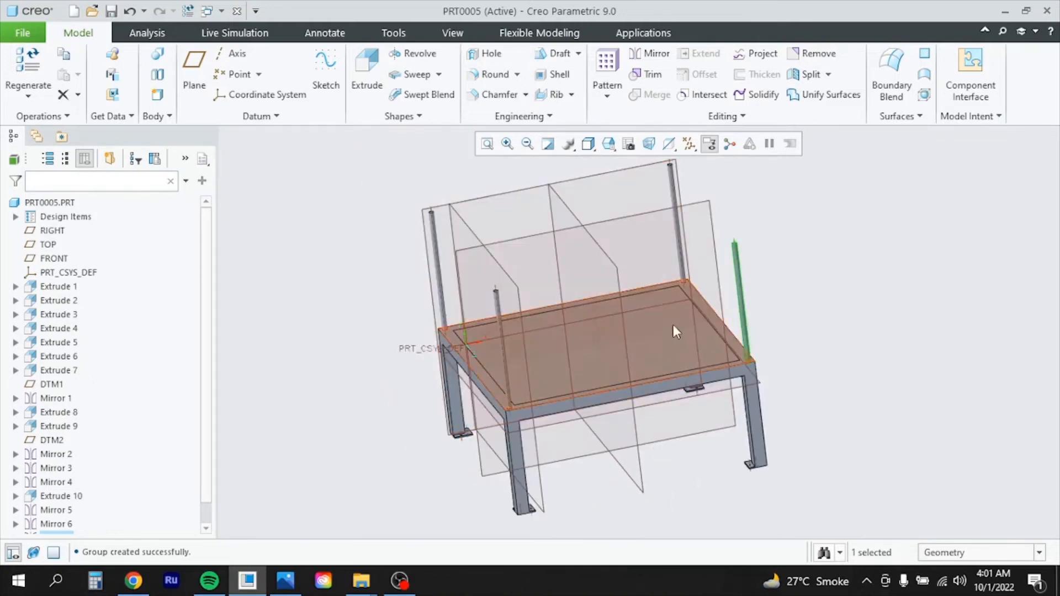
{"action": "mouse_move", "coordinate": [674, 325]}
{"action": "middle_mouse_down"}
{"action": "mouse_move", "coordinate": [672, 310]}
{"action": "mouse_move", "coordinate": [655, 304]}
{"action": "mouse_move", "coordinate": [656, 316]}
{"action": "middle_mouse_up"}
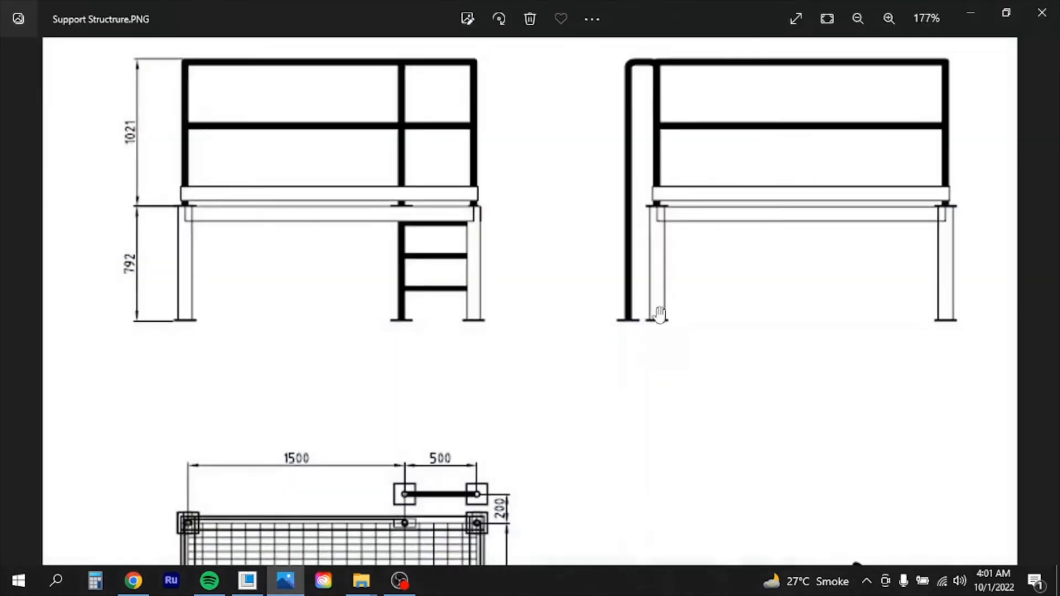
Zoom and pan the Support Structrure.PNG drawing to the 1021 railing and mid-rail elevations
{"action": "left_click", "coordinate": [285, 581]}
{"action": "scroll", "coordinate": [486, 296], "scroll_direction": "up", "scroll_amount": 2}
{"action": "scroll", "coordinate": [497, 296], "scroll_direction": "down", "scroll_amount": 3}
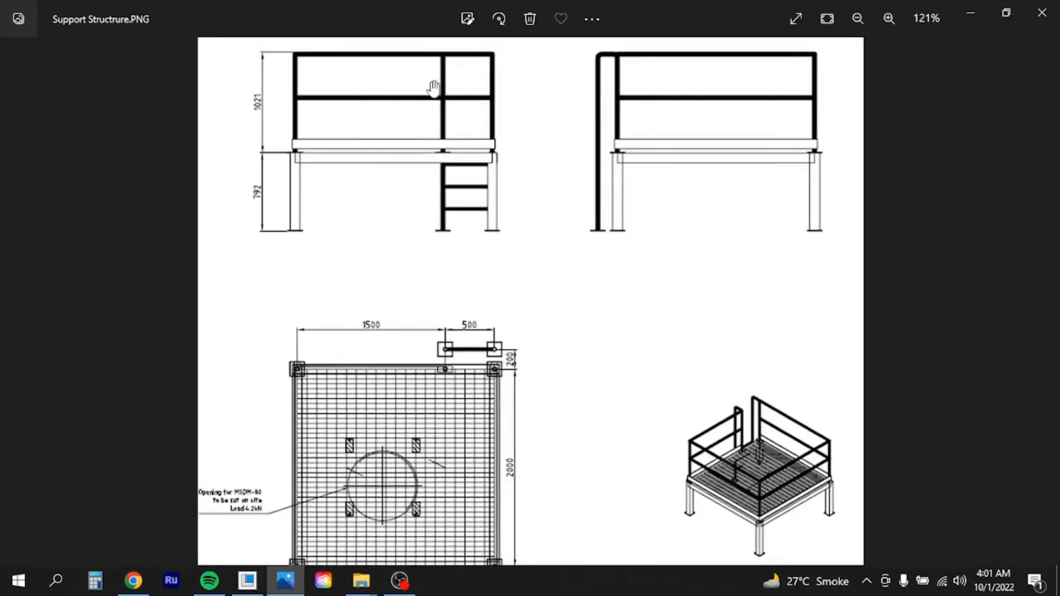
{"action": "scroll", "coordinate": [412, 143], "scroll_direction": "up", "scroll_amount": 2}
{"action": "left_click_drag", "start_coordinate": [442, 214], "coordinate": [436, 319]}
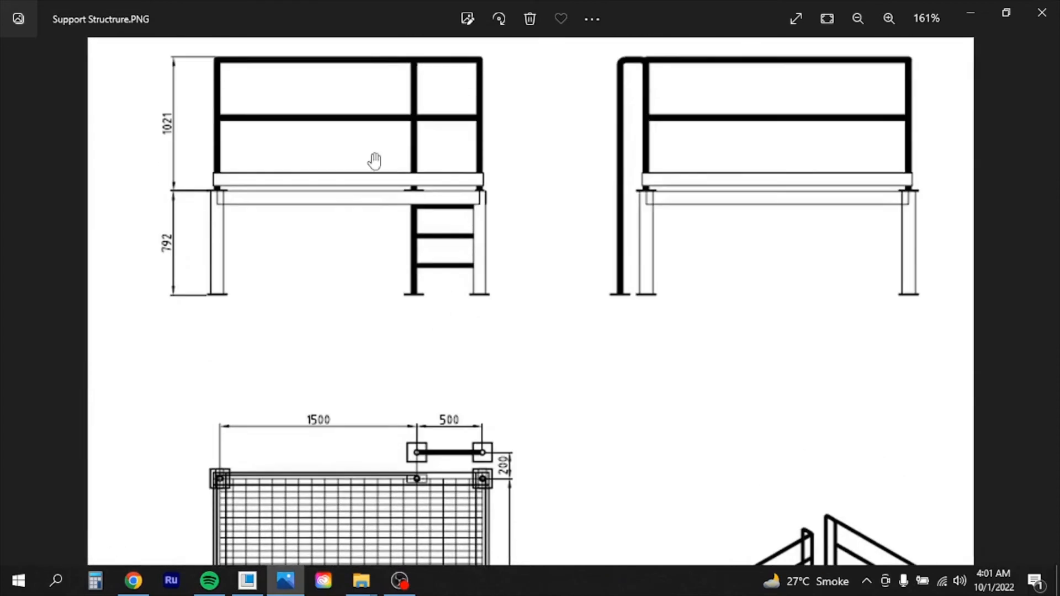
Create a datum plane offset 1021 above the deck top surface
{"action": "left_click", "coordinate": [286, 583]}
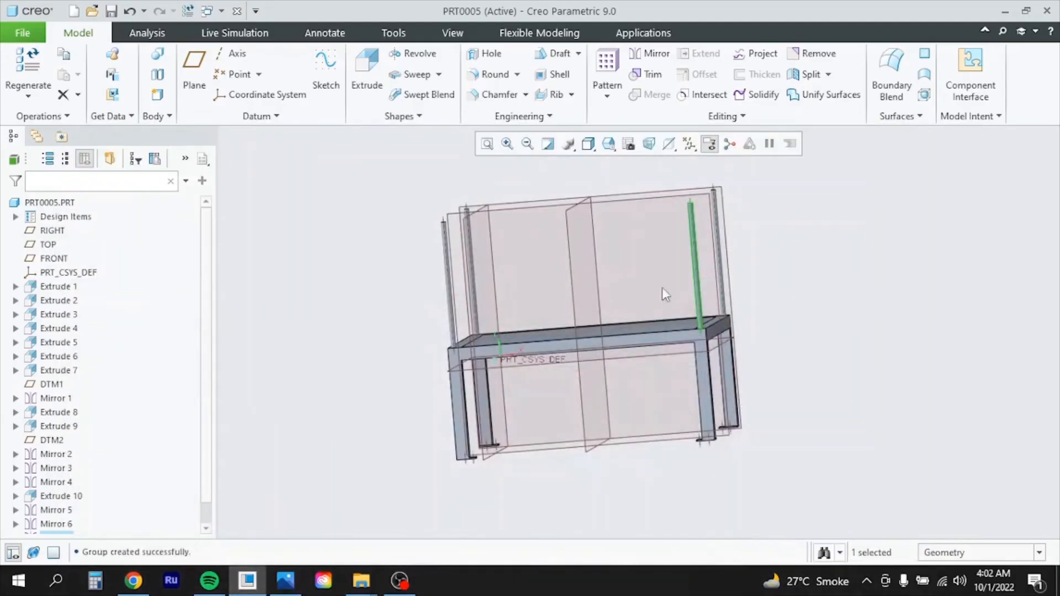
{"action": "middle_click_drag", "start_coordinate": [785, 310], "coordinate": [740, 318]}
{"action": "left_click", "coordinate": [687, 340]}
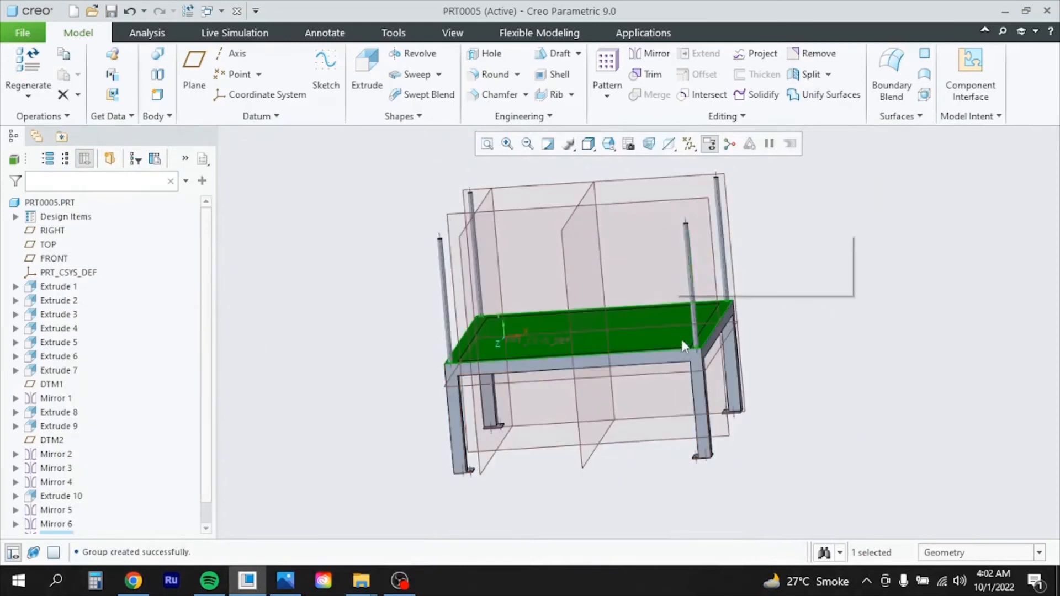
{"action": "left_click", "coordinate": [194, 69]}
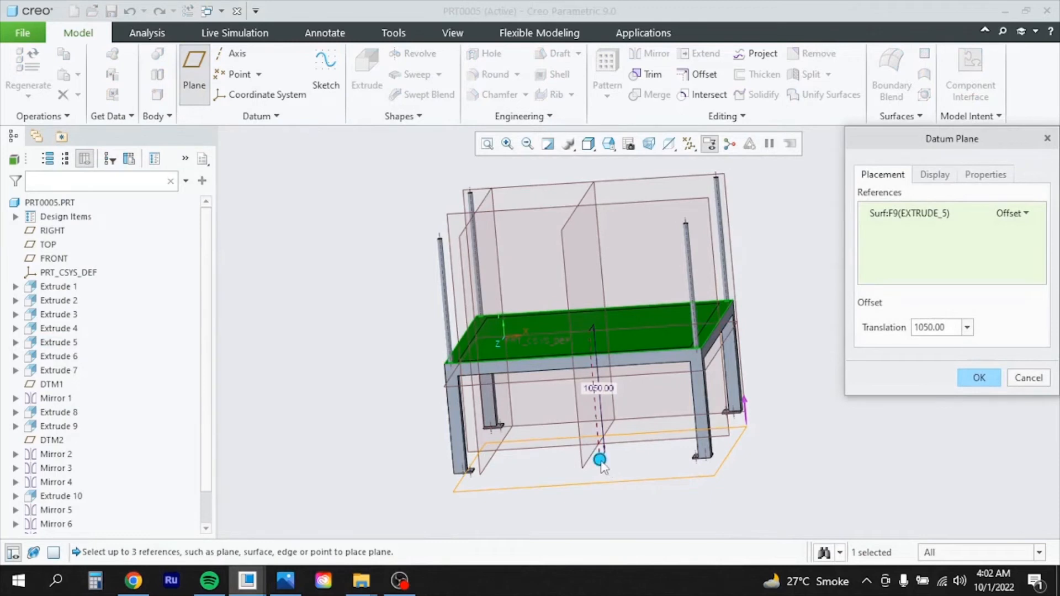
{"action": "left_click_drag", "start_coordinate": [602, 467], "coordinate": [583, 265]}
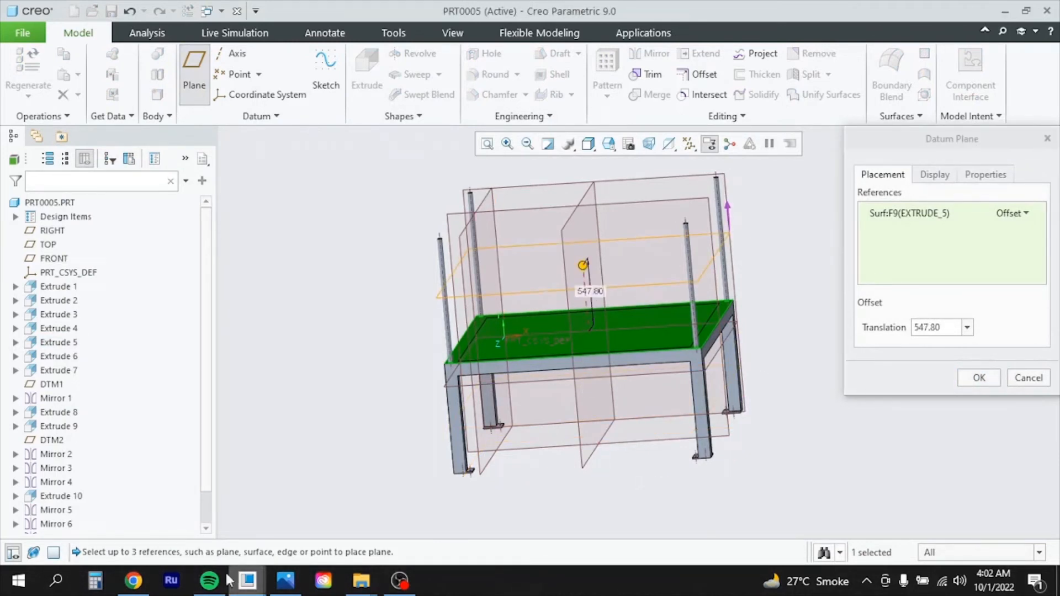
{"action": "left_click", "coordinate": [285, 583]}
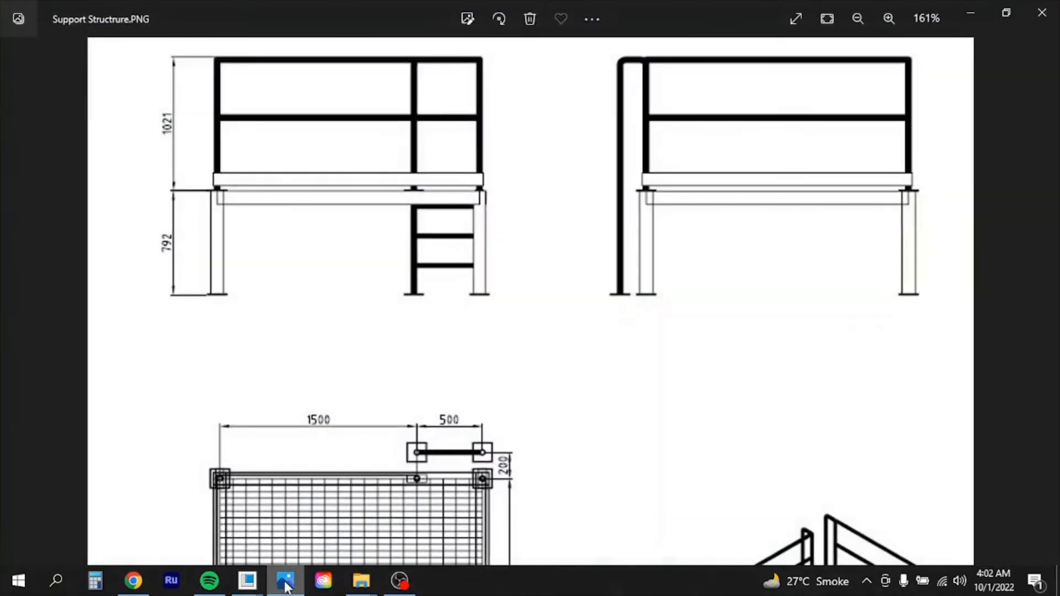
{"action": "left_click", "coordinate": [286, 583]}
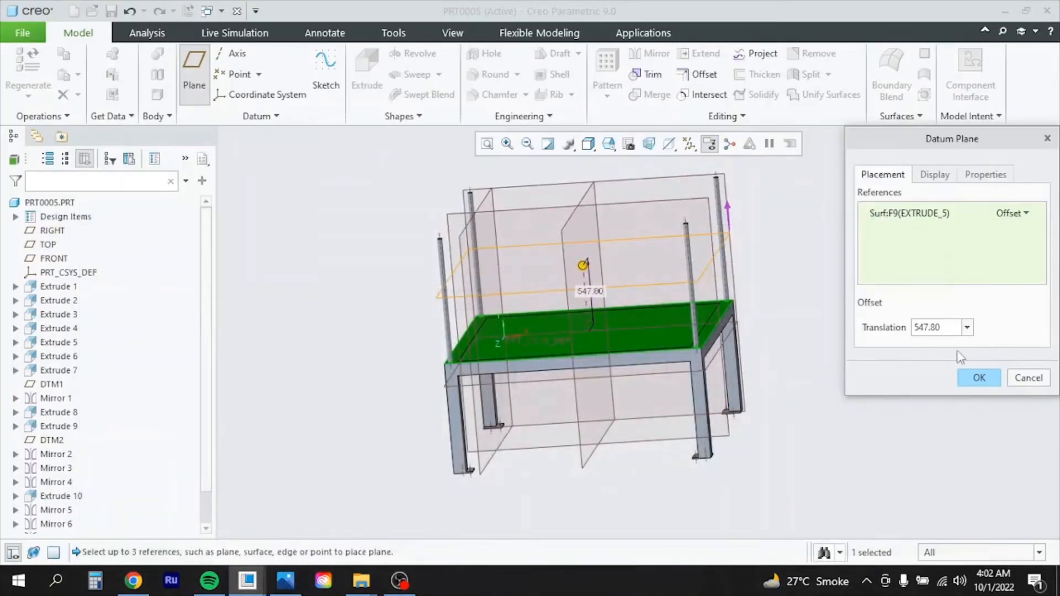
{"action": "double_click", "coordinate": [956, 331]}
{"action": "type", "text": "1"}
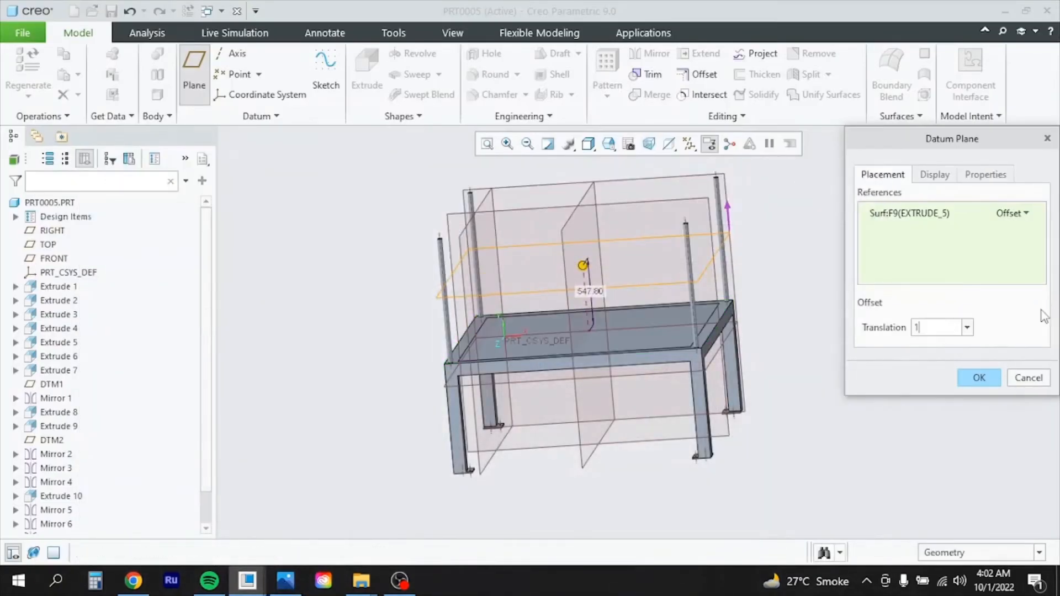
{"action": "type", "text": "021"}
{"action": "key", "text": "Return"}
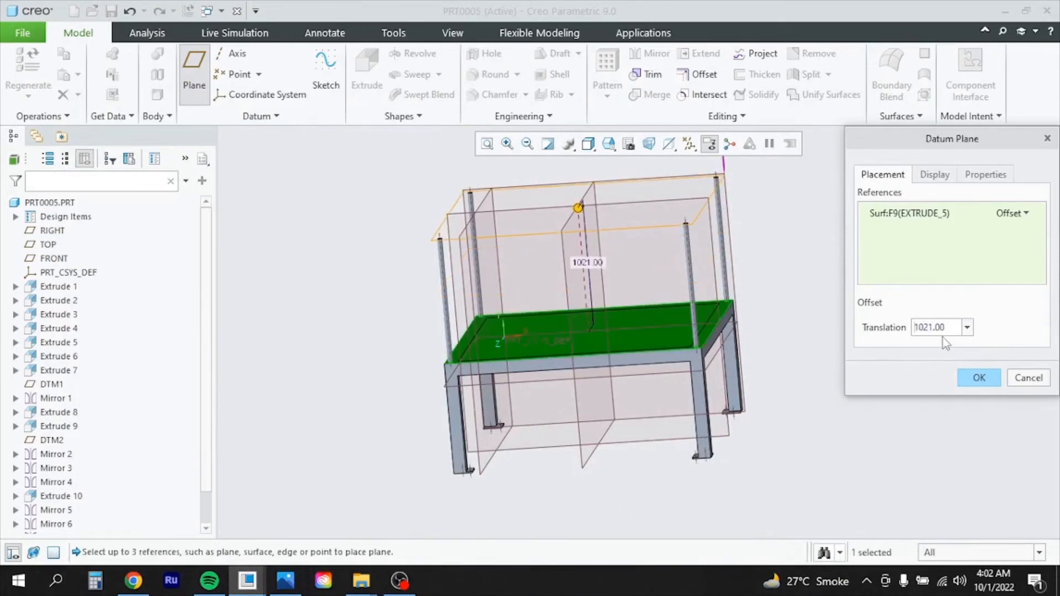
{"action": "middle_click_drag", "start_coordinate": [481, 354], "coordinate": [500, 293]}
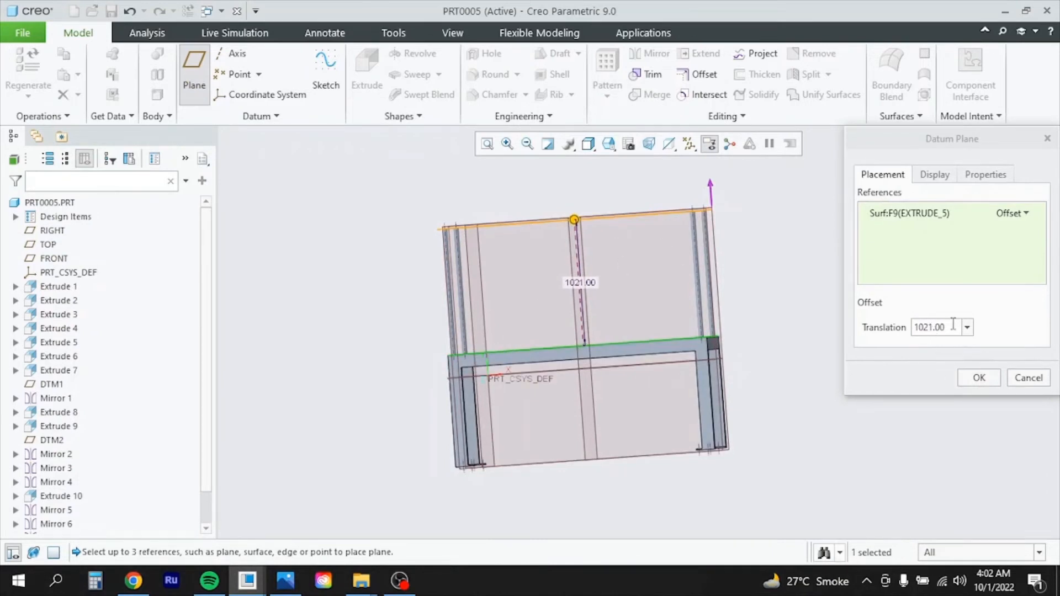
{"action": "left_click", "coordinate": [980, 378]}
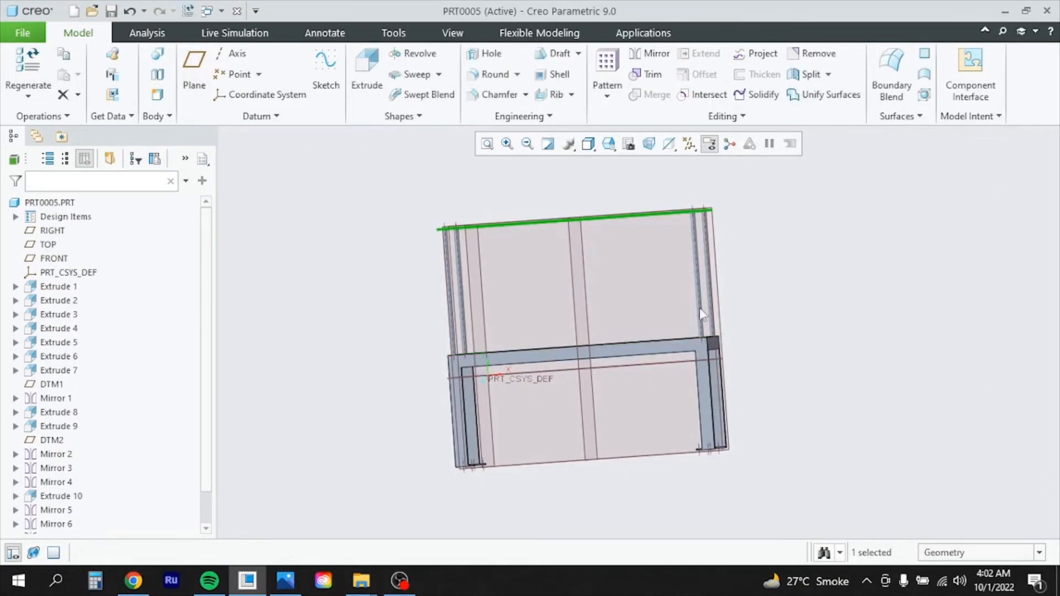
Add a second datum plane offset 510 below DTM3
{"action": "left_click", "coordinate": [194, 75]}
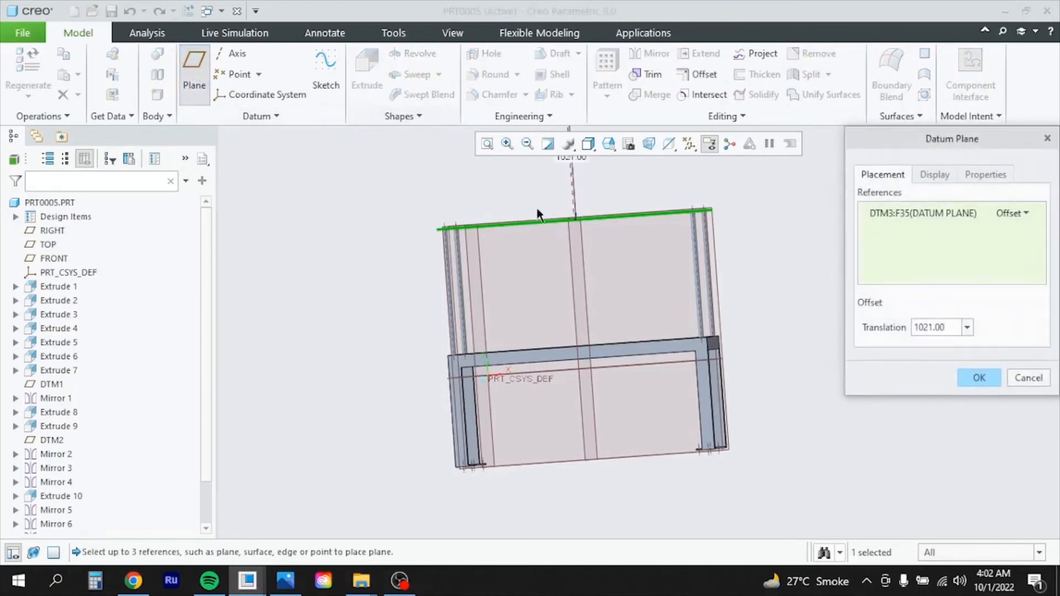
{"action": "scroll", "coordinate": [623, 267], "scroll_direction": "down", "scroll_amount": 3}
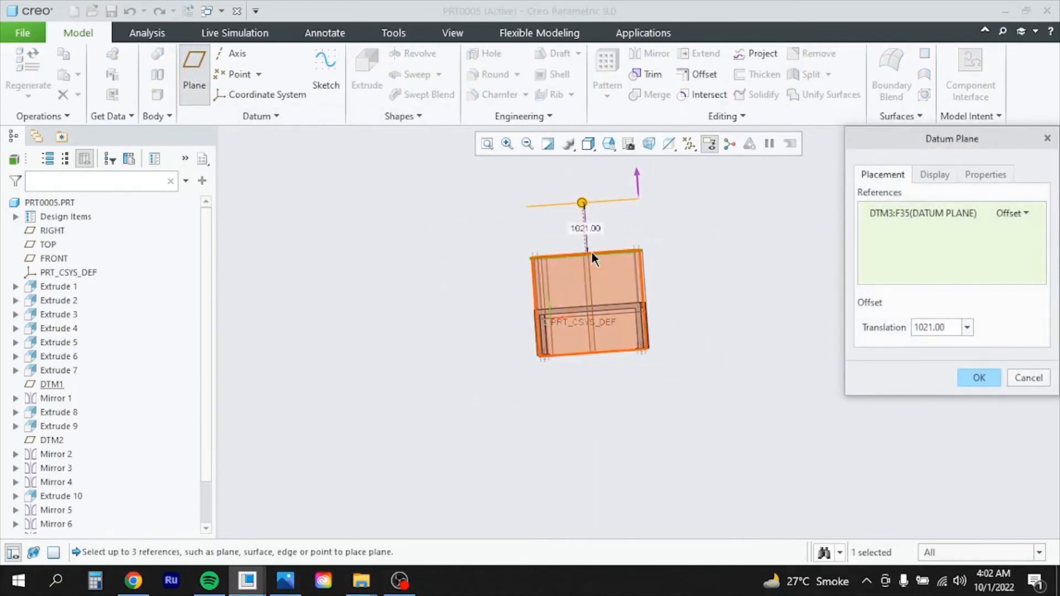
{"action": "left_click_drag", "start_coordinate": [952, 327], "coordinate": [906, 325]}
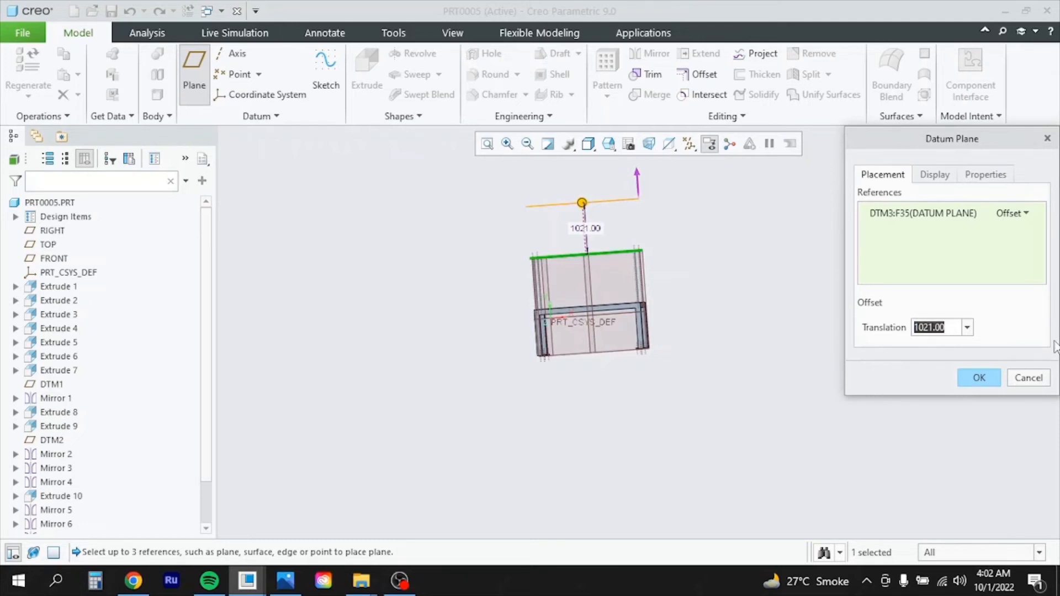
{"action": "type", "text": "510"}
{"action": "key", "text": "Return"}
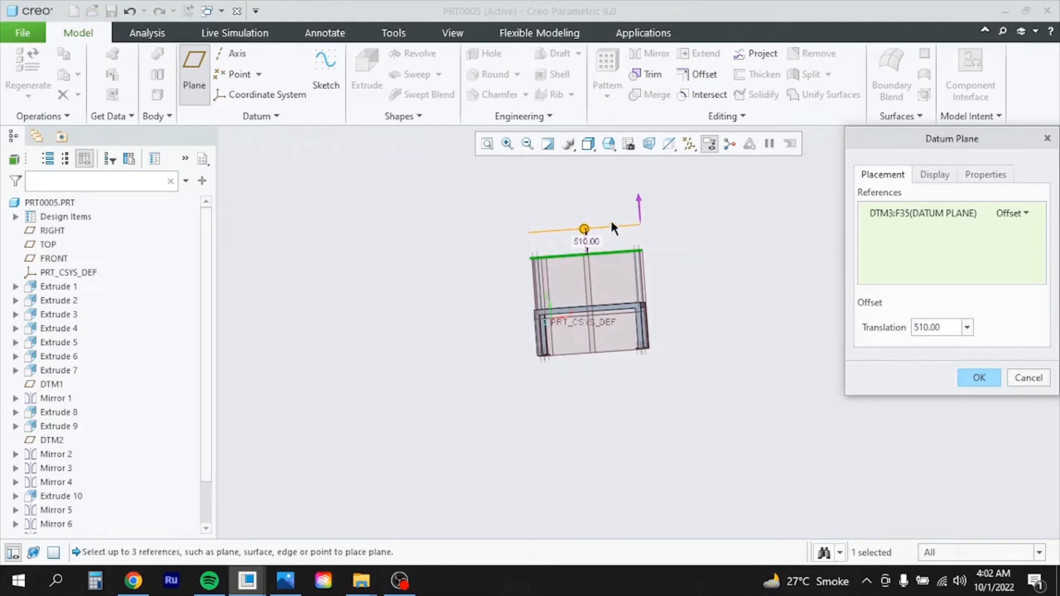
{"action": "left_click", "coordinate": [646, 207]}
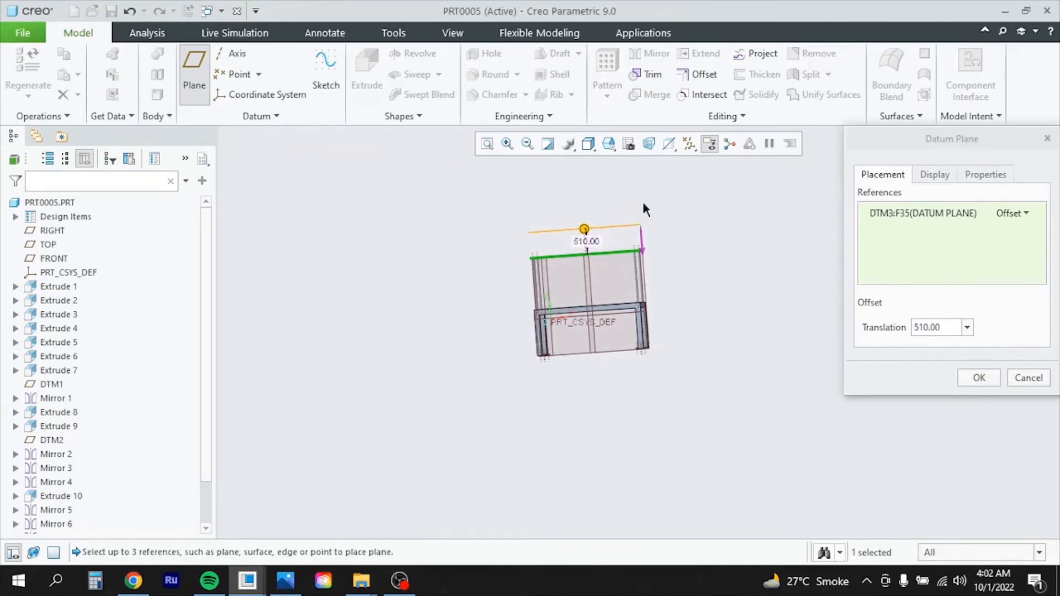
{"action": "left_click", "coordinate": [920, 329]}
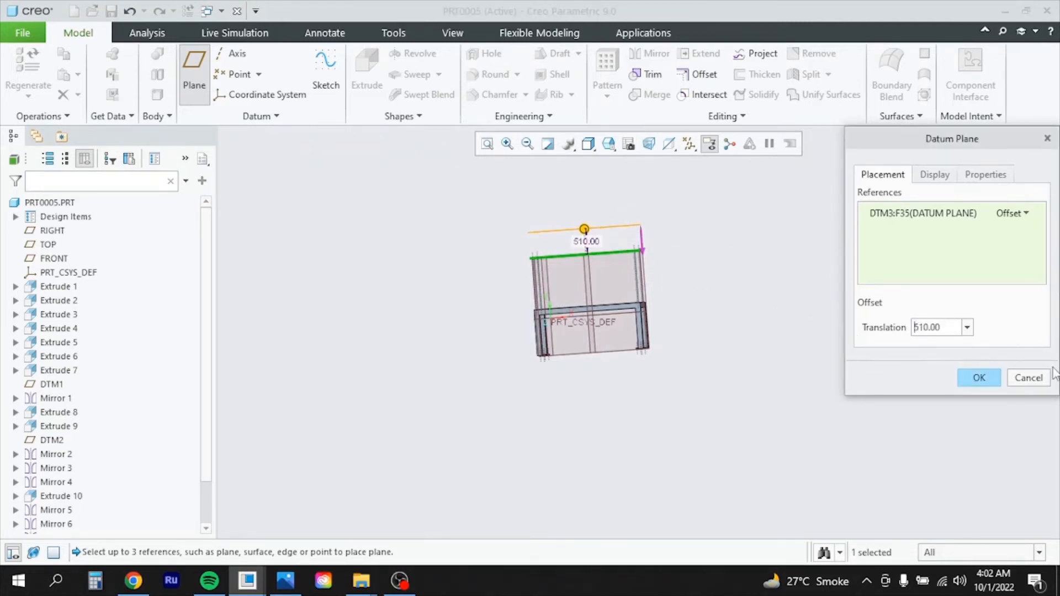
{"action": "type", "text": "-"}
{"action": "key", "text": "Return"}
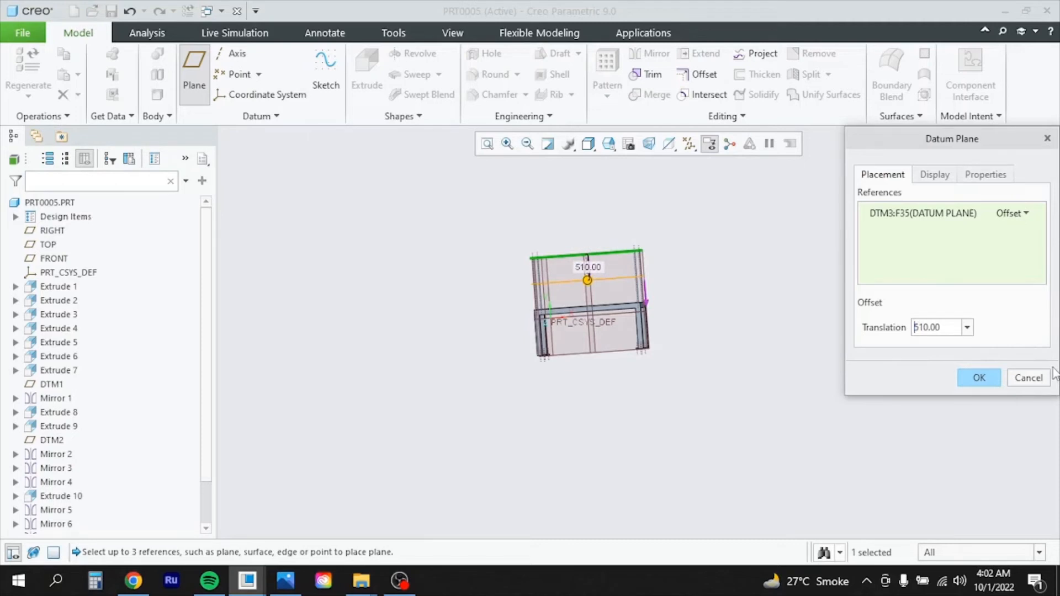
{"action": "left_click", "coordinate": [979, 378]}
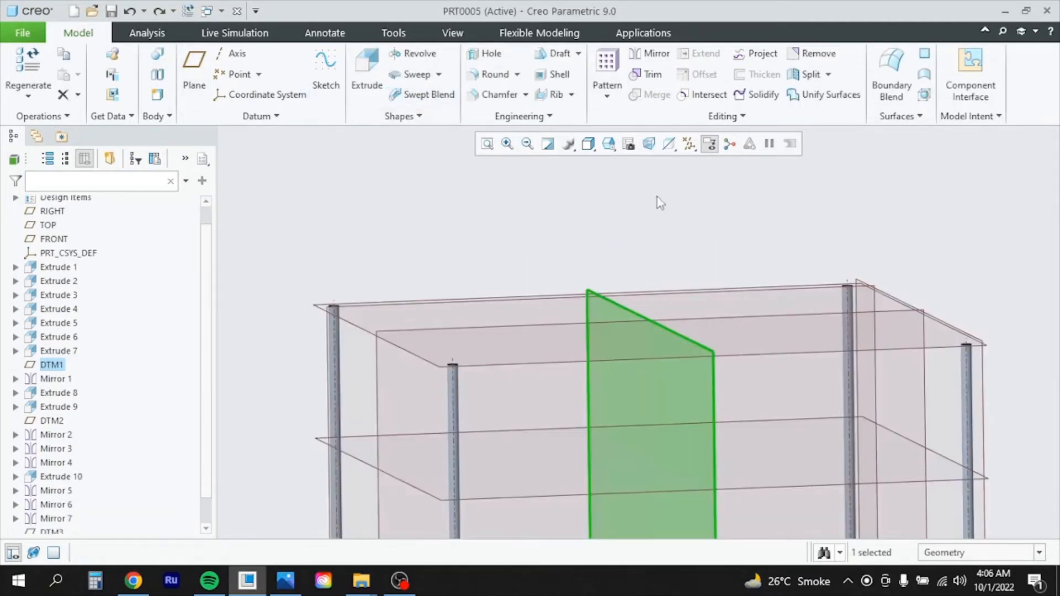
Sketch a Ø40 circle centred on a leg post's top edge for a new extrusion
{"action": "left_click", "coordinate": [367, 73]}
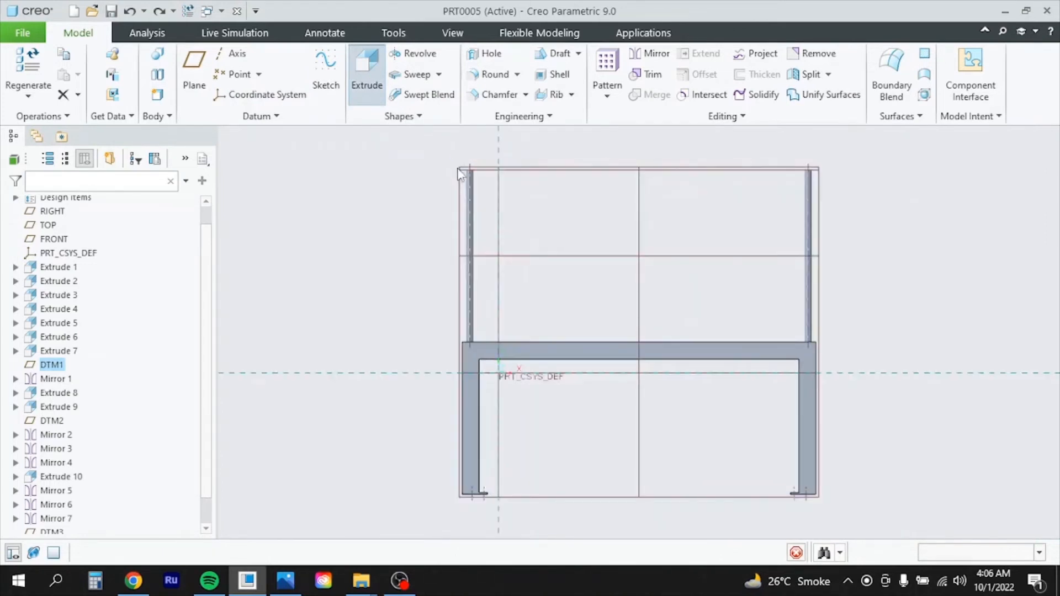
{"action": "scroll", "coordinate": [437, 140], "scroll_direction": "down", "scroll_amount": 5}
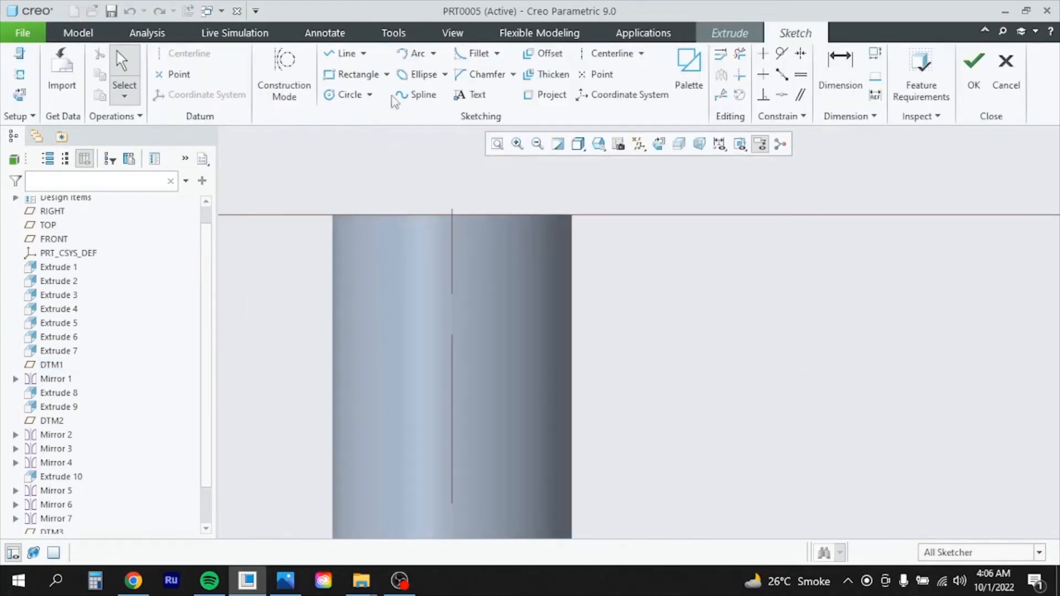
{"action": "left_click", "coordinate": [348, 94]}
{"action": "left_click", "coordinate": [451, 214]}
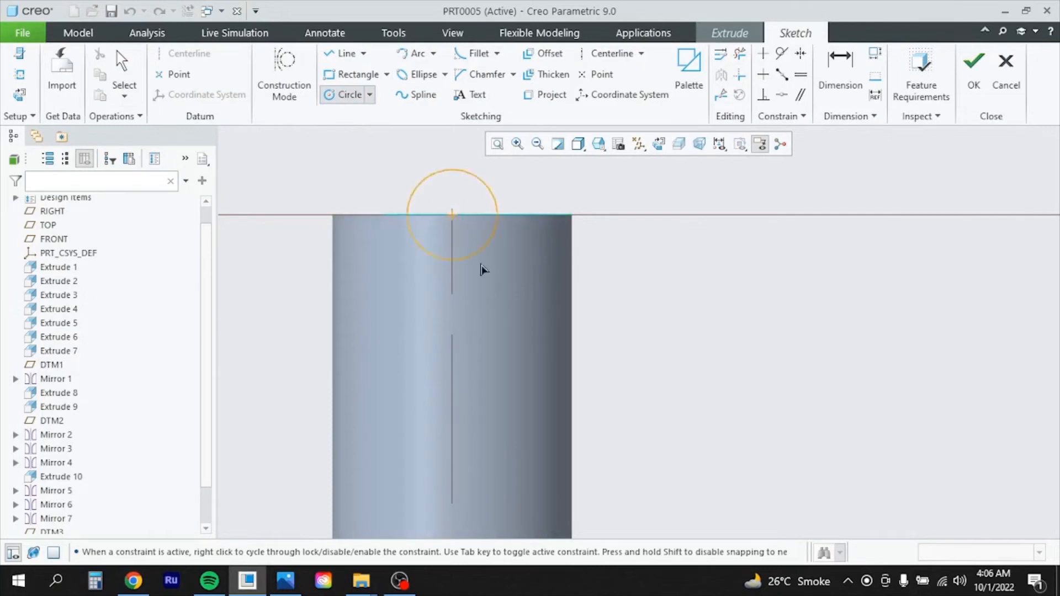
{"action": "left_click", "coordinate": [542, 301]}
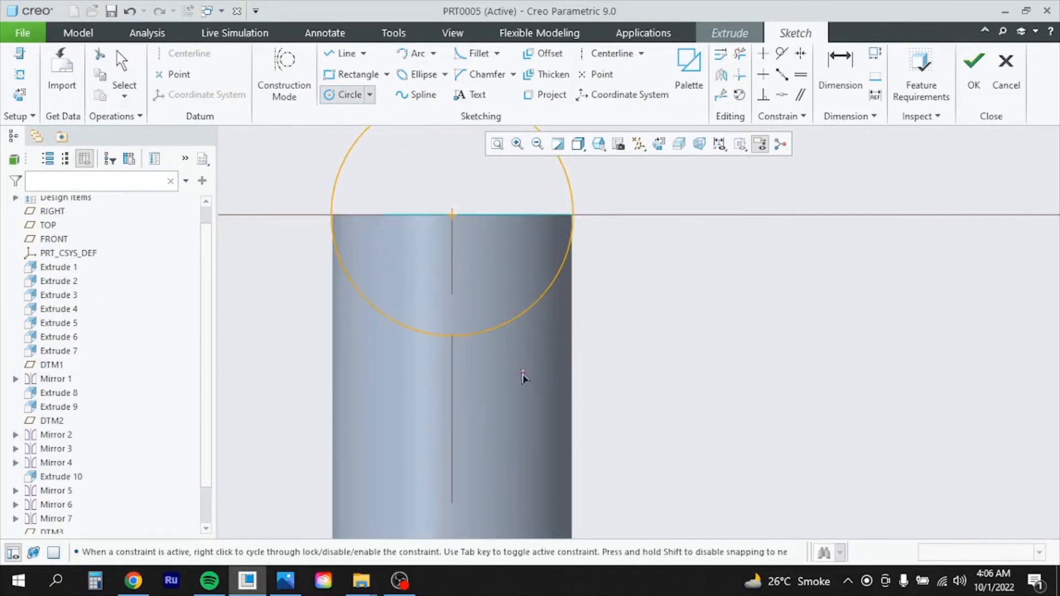
{"action": "scroll", "coordinate": [549, 390], "scroll_direction": "up", "scroll_amount": 5}
{"action": "middle_click", "coordinate": [549, 391]}
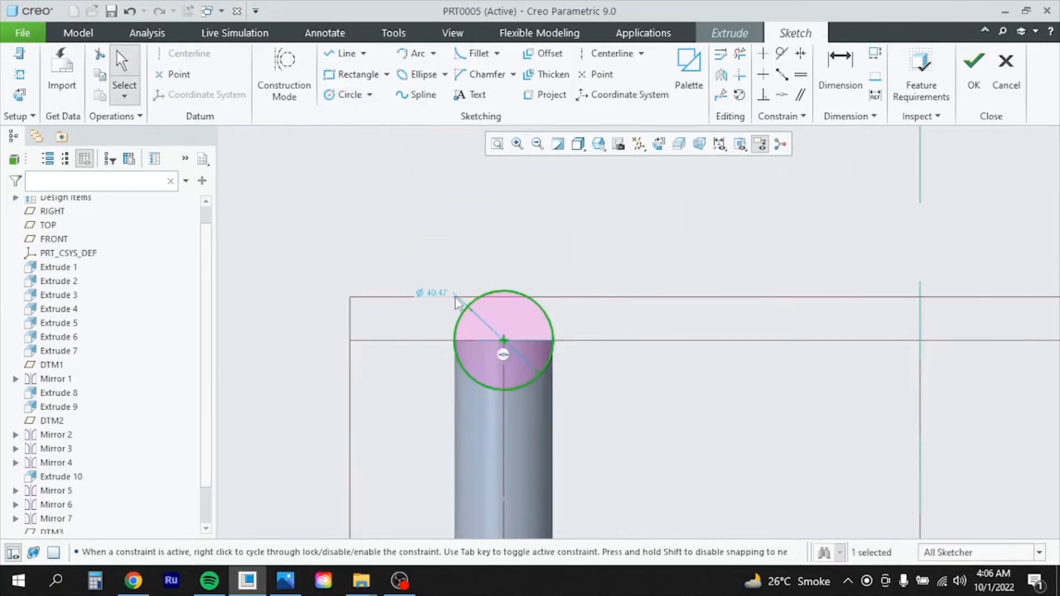
{"action": "double_click", "coordinate": [431, 292]}
{"action": "type", "text": "40"}
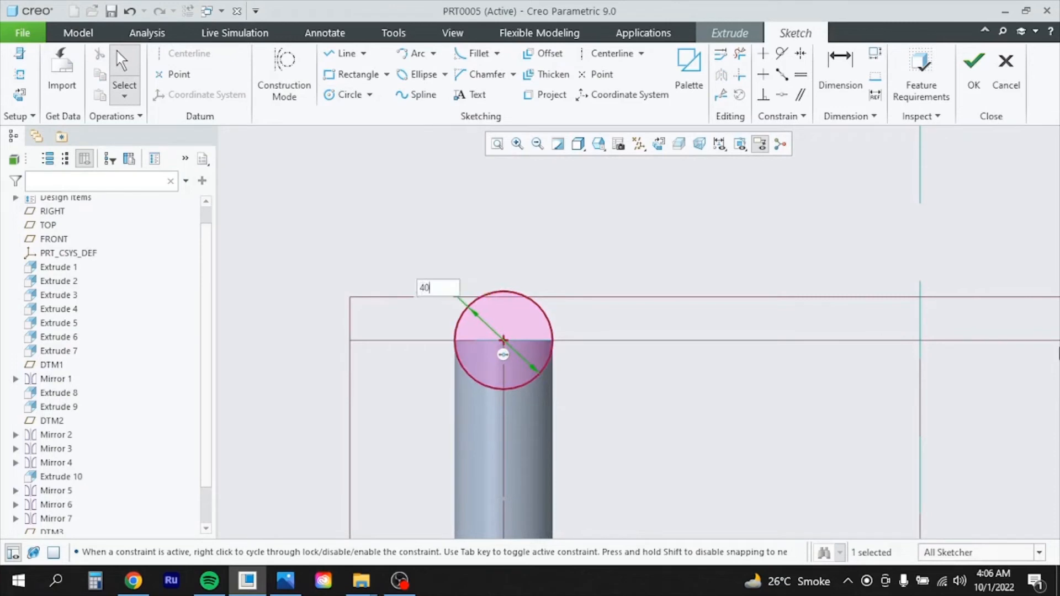
{"action": "key", "text": "Return"}
{"action": "left_click", "coordinate": [974, 66]}
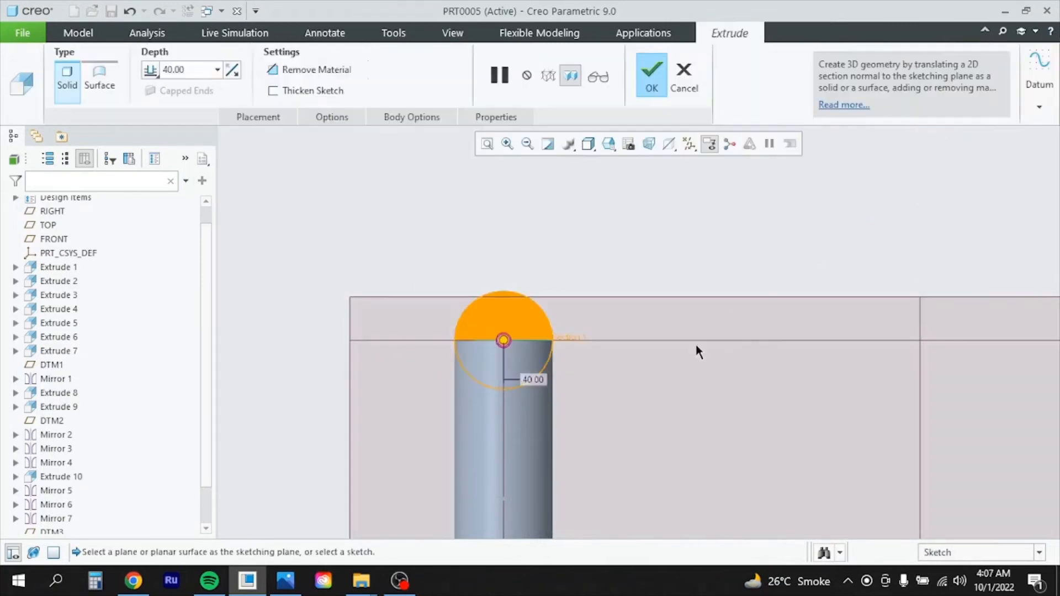
Make the rail extrude a set depth on both sides, with side one at 1000
{"action": "middle_click_drag", "start_coordinate": [706, 370], "coordinate": [861, 402]}
{"action": "scroll", "coordinate": [740, 397], "scroll_direction": "down", "scroll_amount": 5}
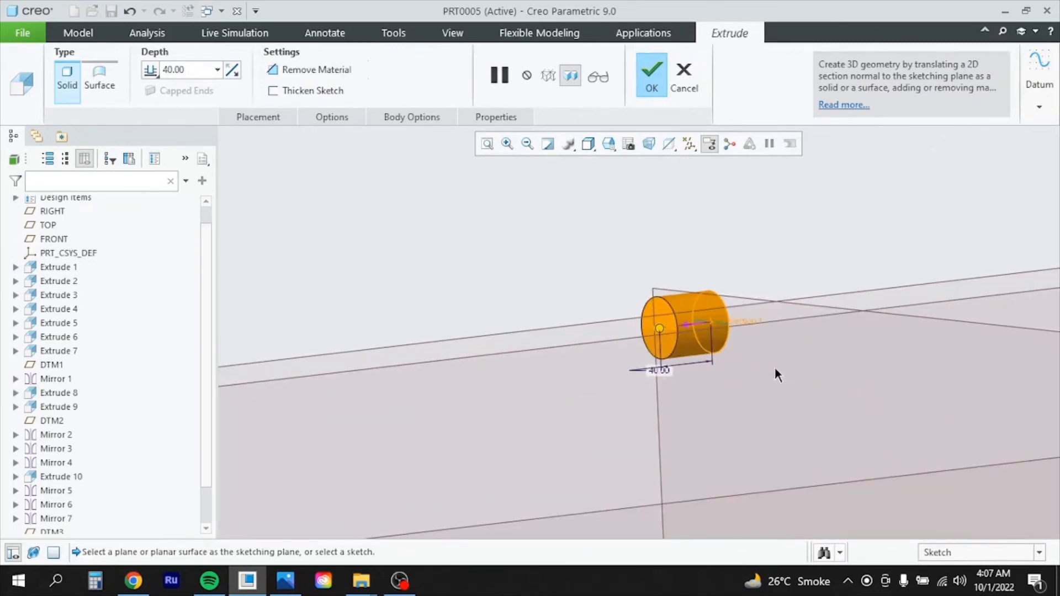
{"action": "left_click", "coordinate": [309, 118]}
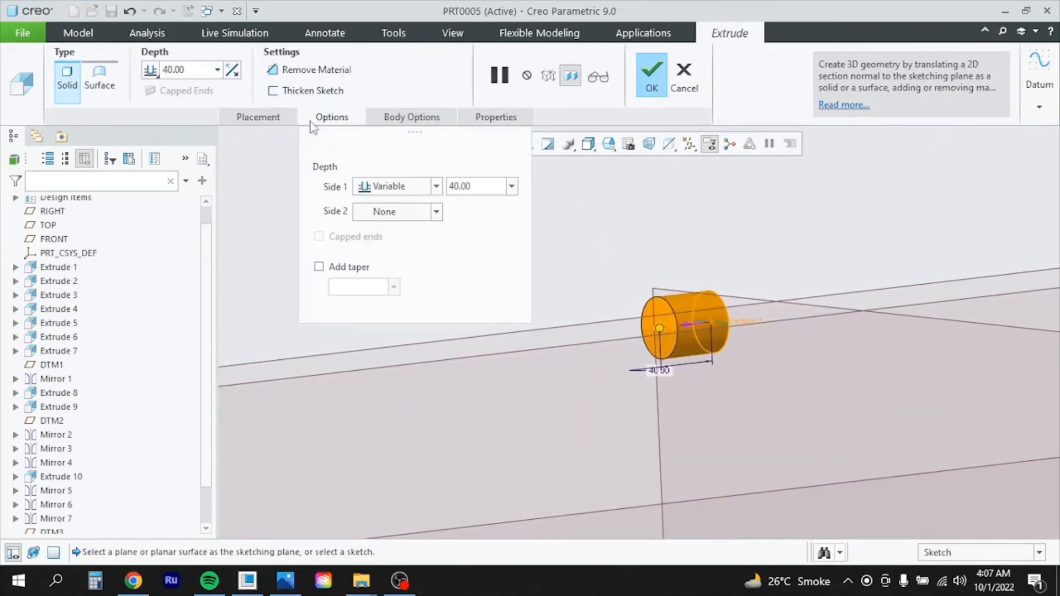
{"action": "left_click", "coordinate": [437, 212]}
{"action": "left_click", "coordinate": [381, 227]}
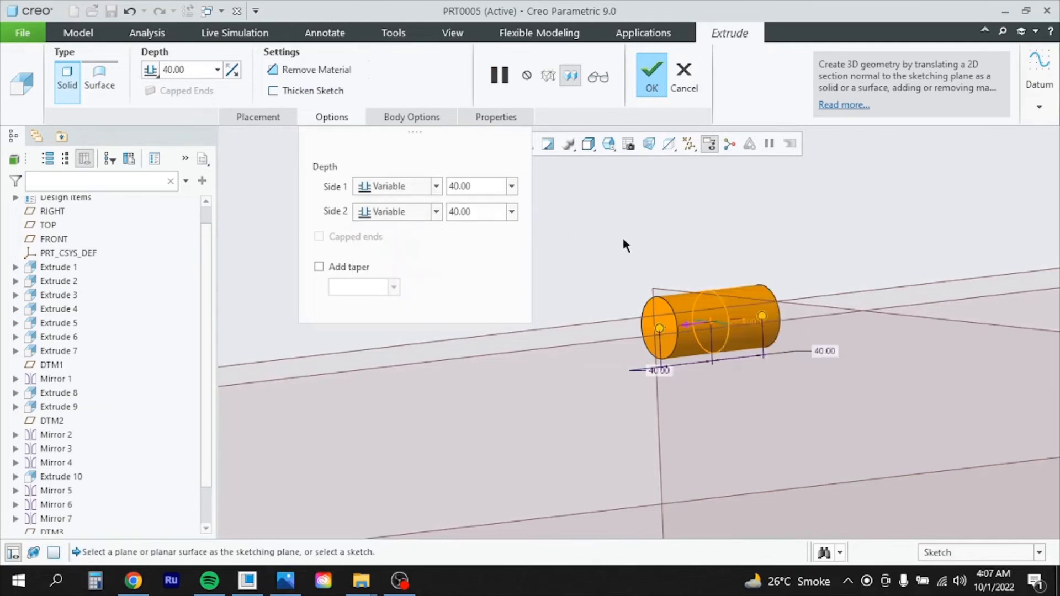
{"action": "scroll", "coordinate": [679, 379], "scroll_direction": "up", "scroll_amount": 3}
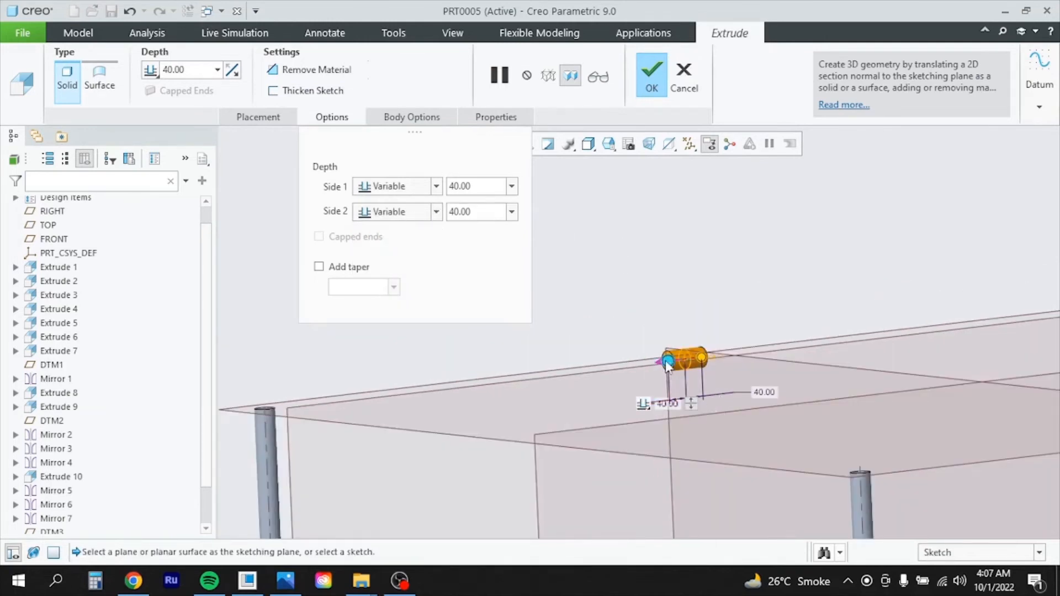
{"action": "double_click", "coordinate": [471, 180]}
{"action": "type", "text": "1"}
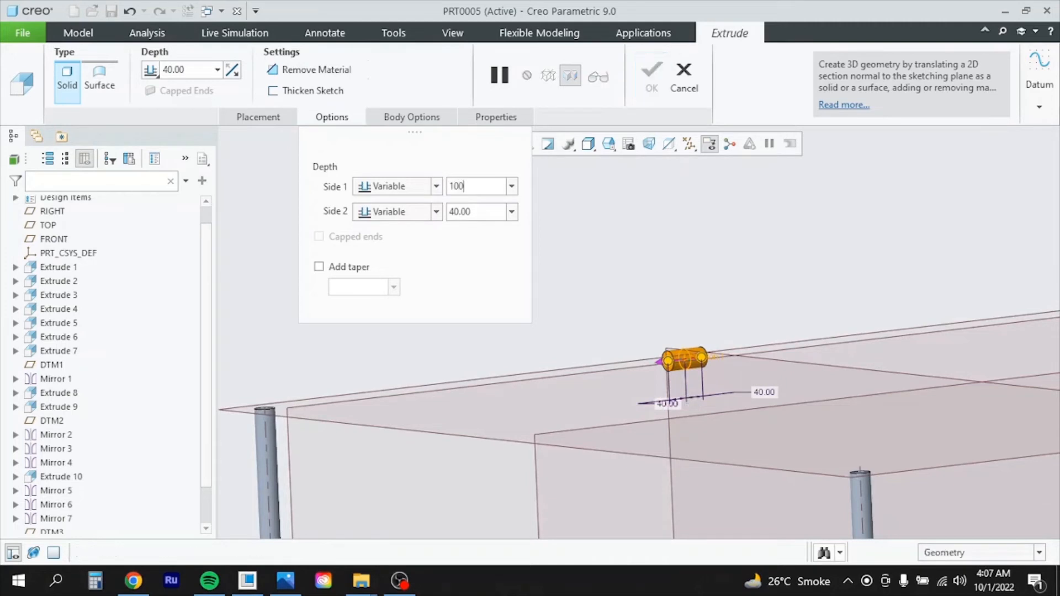
{"action": "type", "text": "00"}
{"action": "key", "text": "Return"}
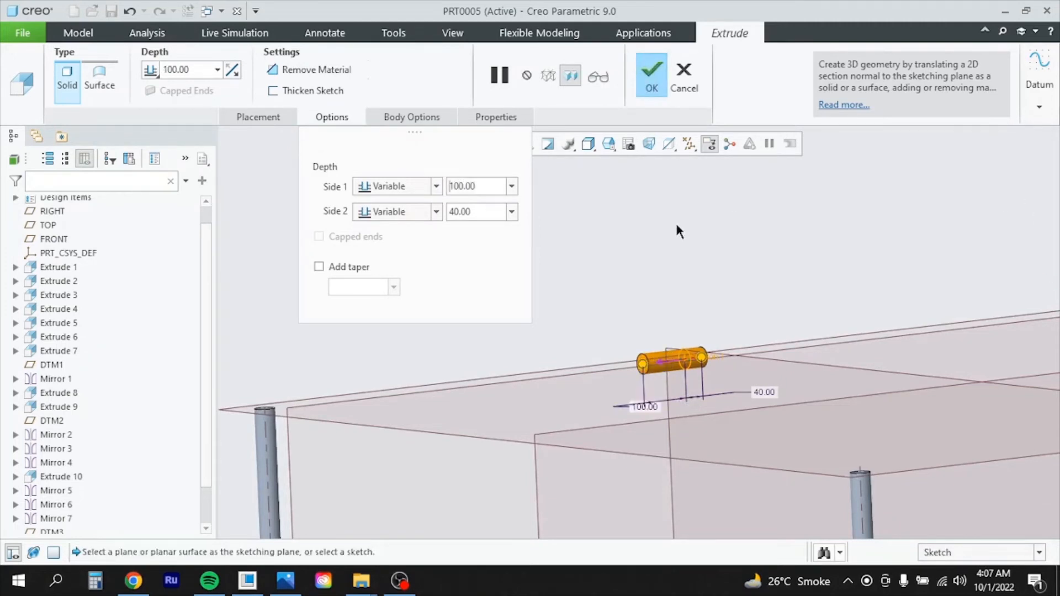
{"action": "double_click", "coordinate": [495, 187]}
{"action": "type", "text": "100"}
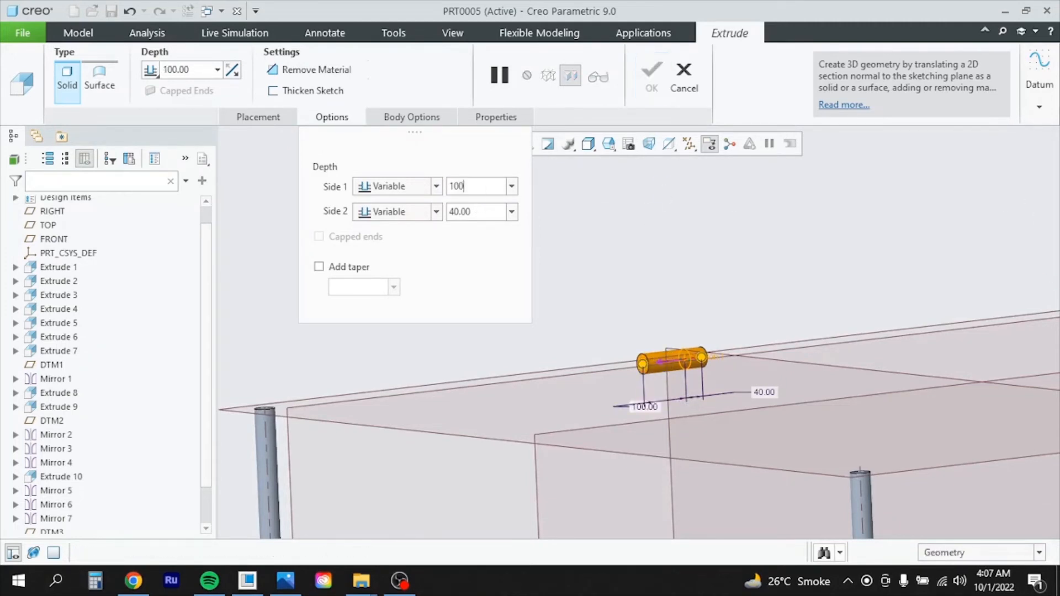
{"action": "key", "text": "Return"}
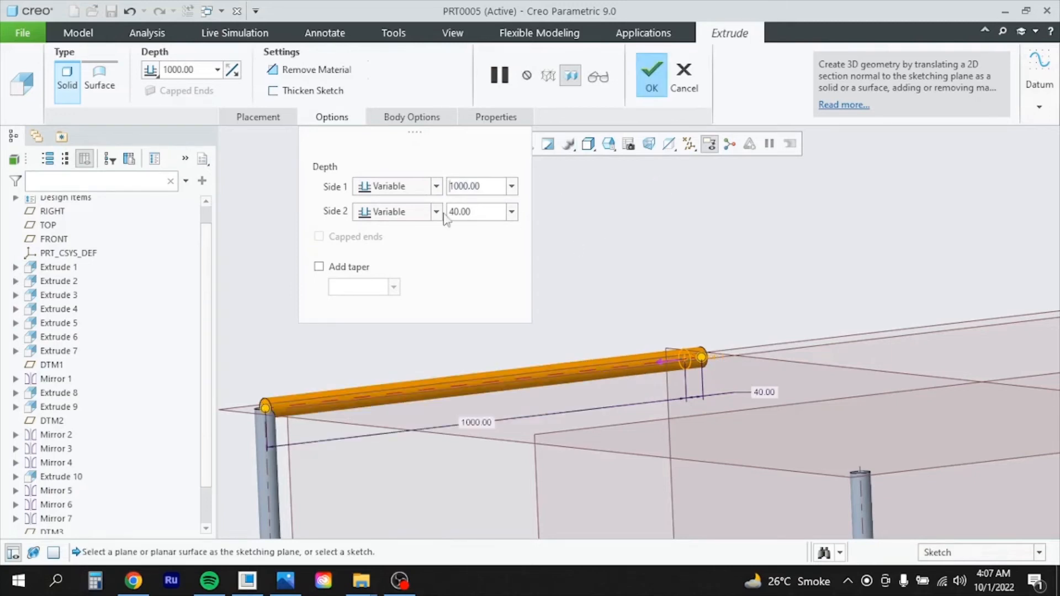
{"action": "scroll", "coordinate": [459, 380], "scroll_direction": "up", "scroll_amount": 4}
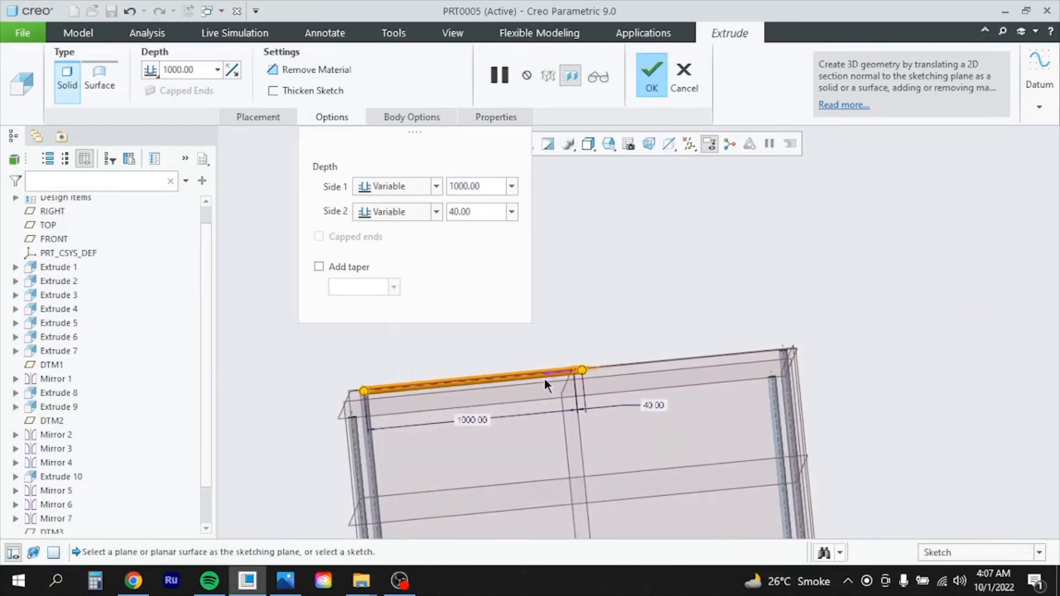
{"action": "scroll", "coordinate": [325, 391], "scroll_direction": "down", "scroll_amount": 4}
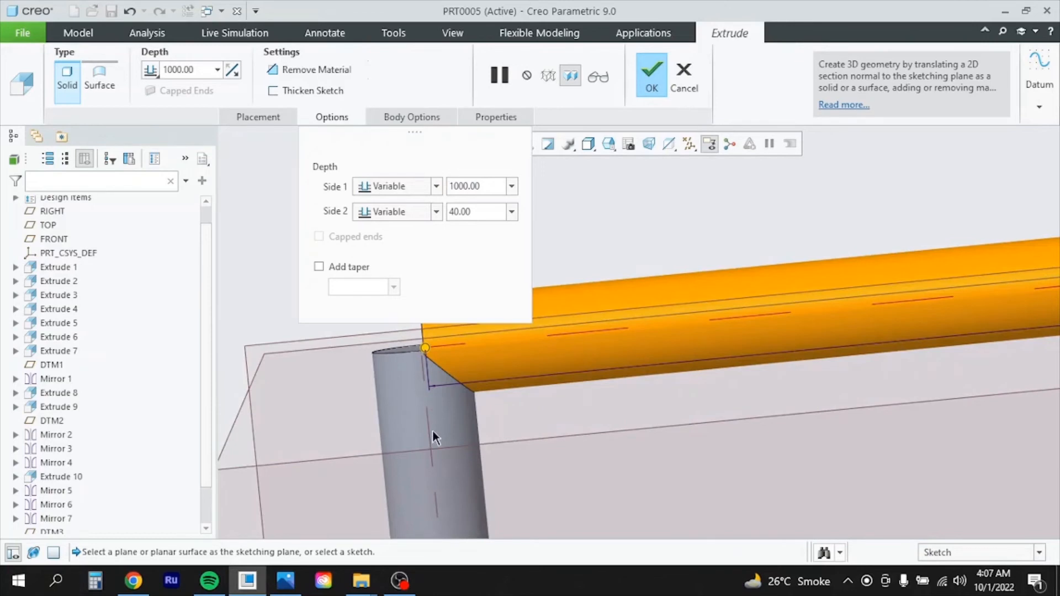
{"action": "scroll", "coordinate": [433, 433], "scroll_direction": "down", "scroll_amount": 2}
{"action": "scroll", "coordinate": [412, 403], "scroll_direction": "up", "scroll_amount": 2}
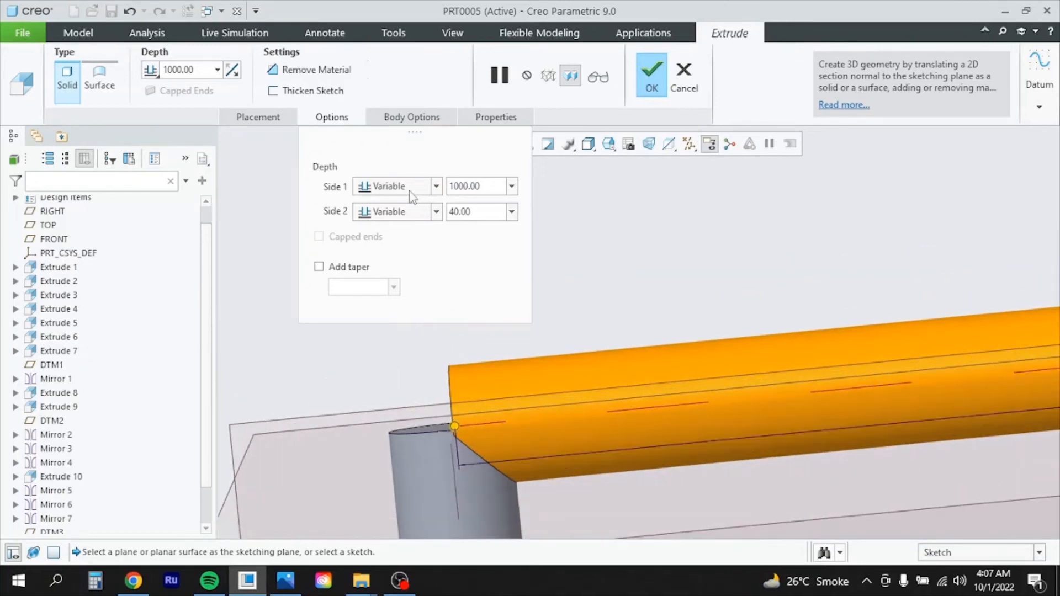
Set both side depths to 1021 and finish the top rail extrusion
{"action": "left_click", "coordinate": [494, 186]}
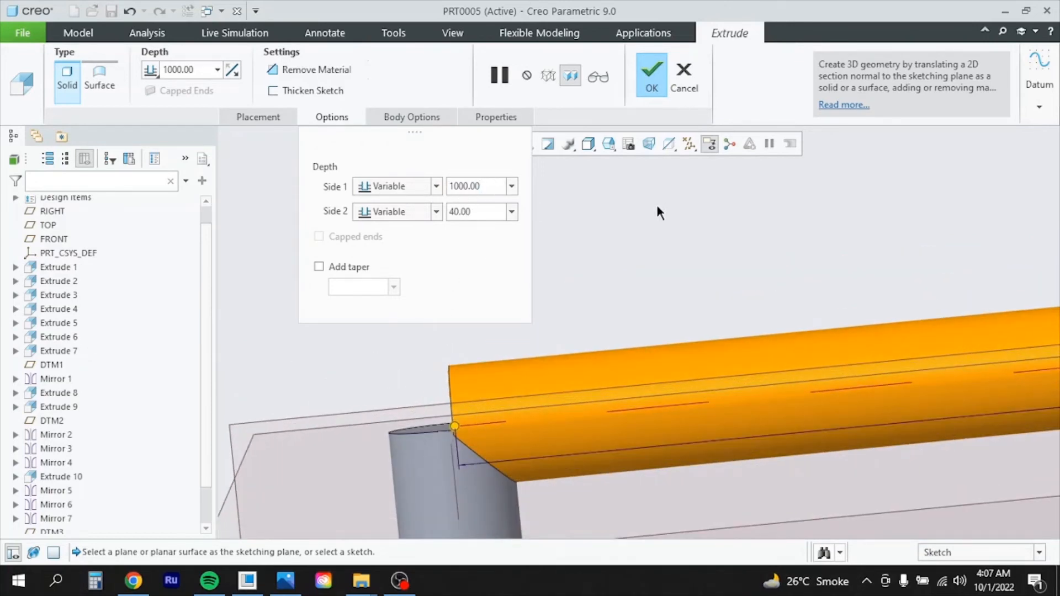
{"action": "key", "text": "BackSpace"}
{"action": "key", "text": "BackSpace"}
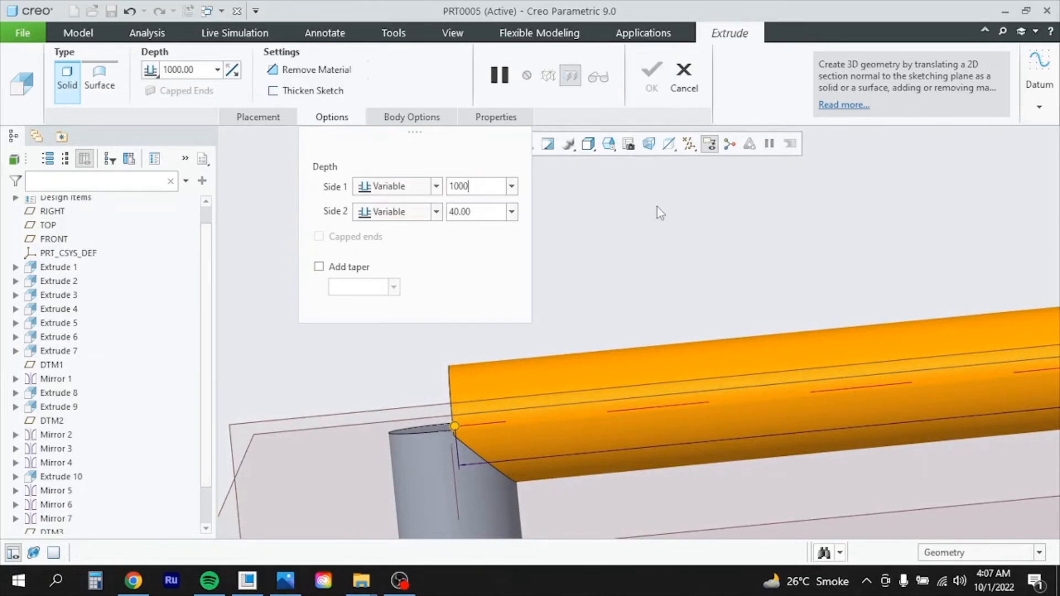
{"action": "type", "text": "20"}
{"action": "key", "text": "Return"}
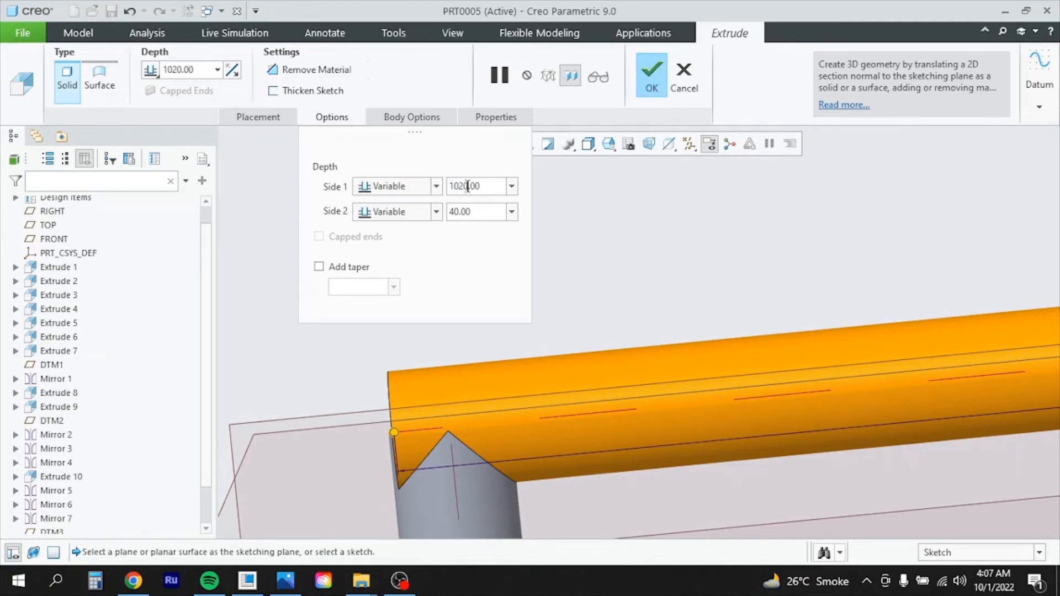
{"action": "key", "text": "BackSpace"}
{"action": "type", "text": "2"}
{"action": "key", "text": "Return"}
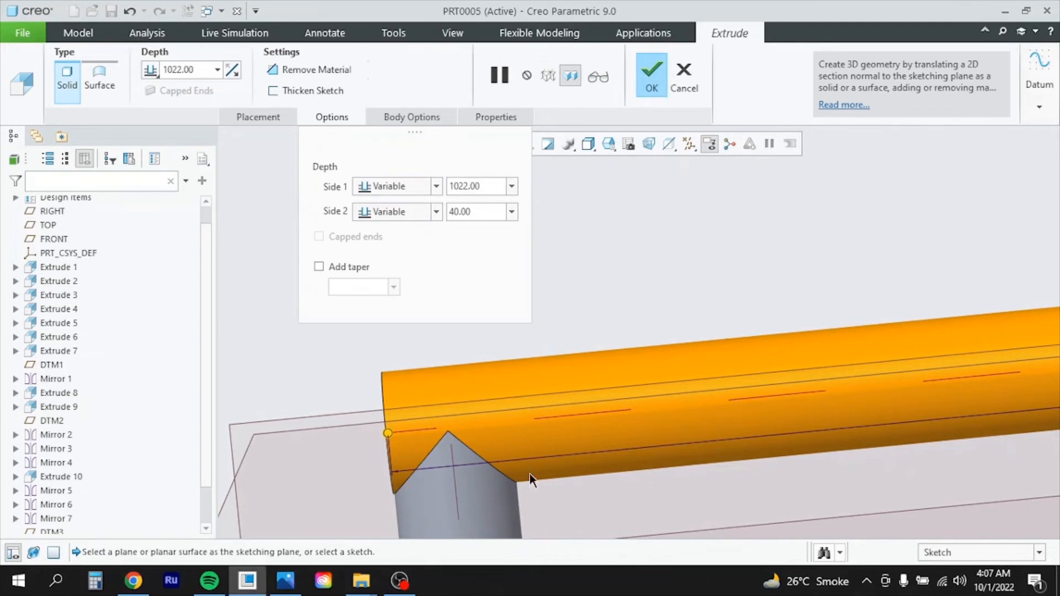
{"action": "middle_click_drag", "start_coordinate": [529, 474], "coordinate": [533, 468]}
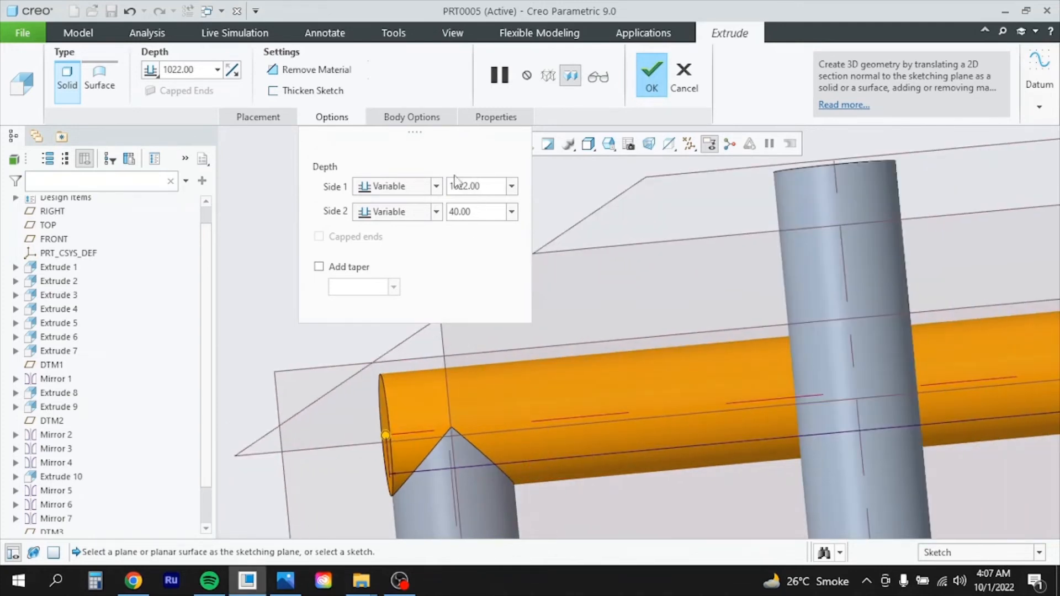
{"action": "key", "text": "BackSpace"}
{"action": "type", "text": "1"}
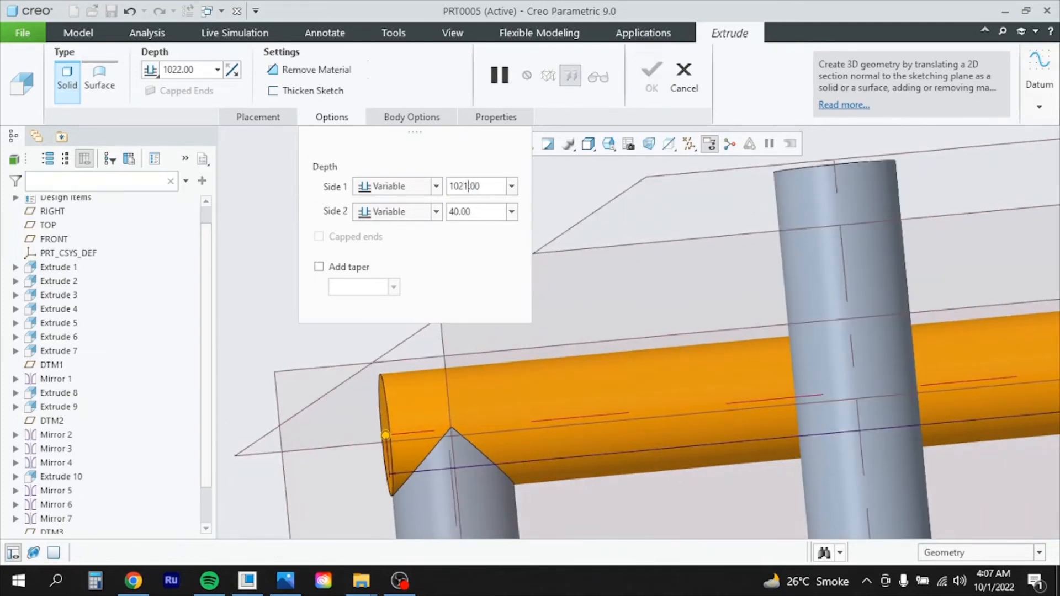
{"action": "key", "text": "Return"}
{"action": "left_click", "coordinate": [486, 212]}
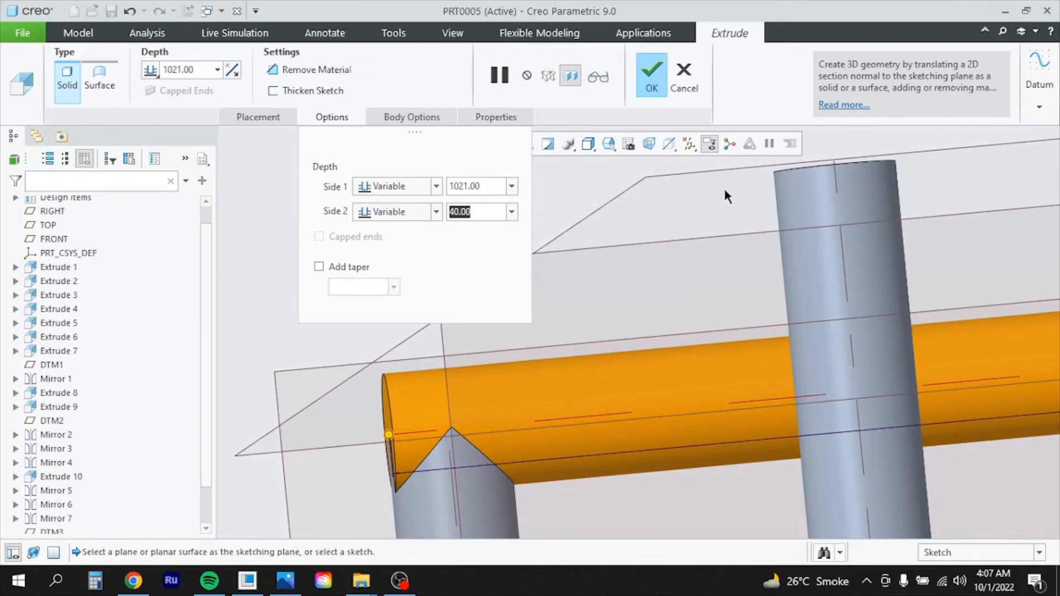
{"action": "type", "text": "1021"}
{"action": "key", "text": "Return"}
{"action": "left_click", "coordinate": [646, 86]}
Mirror the Extrude 11 top rail across DTM2 onto the opposite side
{"action": "scroll", "coordinate": [534, 302], "scroll_direction": "up", "scroll_amount": 8}
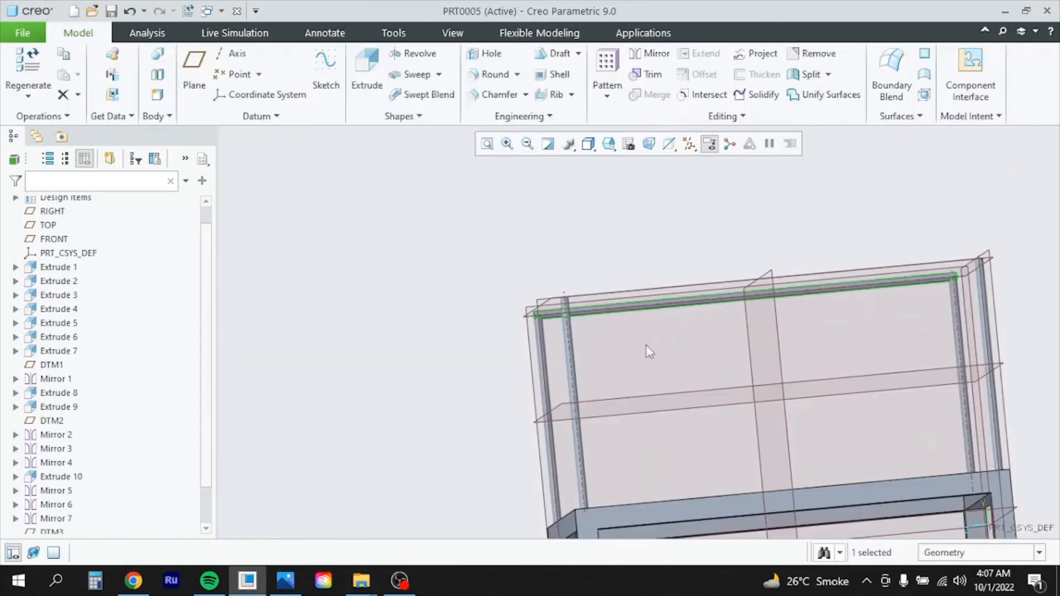
{"action": "middle_click_drag", "start_coordinate": [836, 349], "coordinate": [872, 349]}
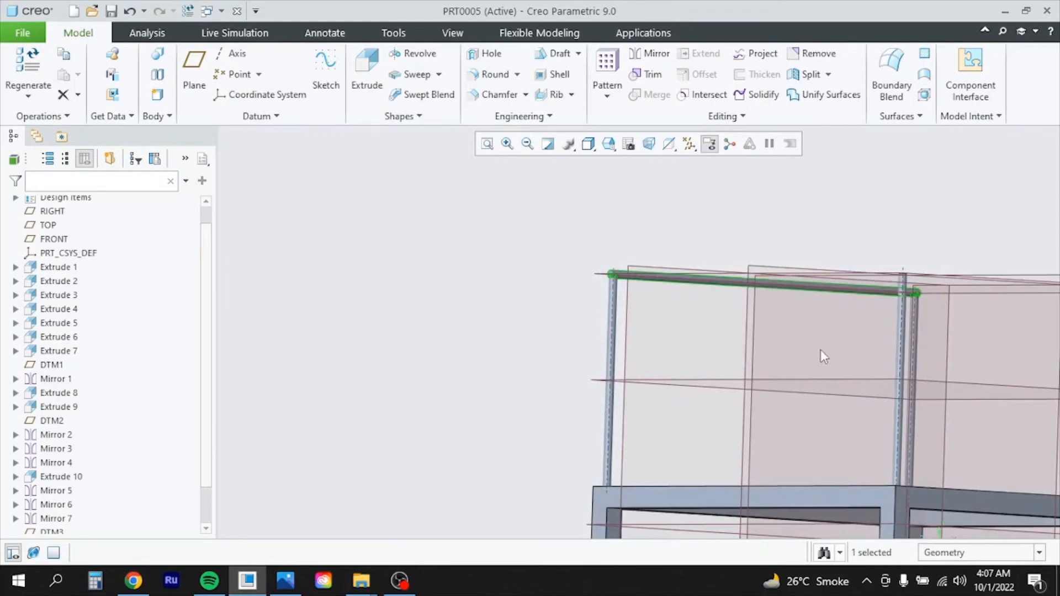
{"action": "middle_click_drag", "start_coordinate": [758, 360], "coordinate": [681, 371]}
{"action": "scroll", "coordinate": [946, 366], "scroll_direction": "up", "scroll_amount": 5}
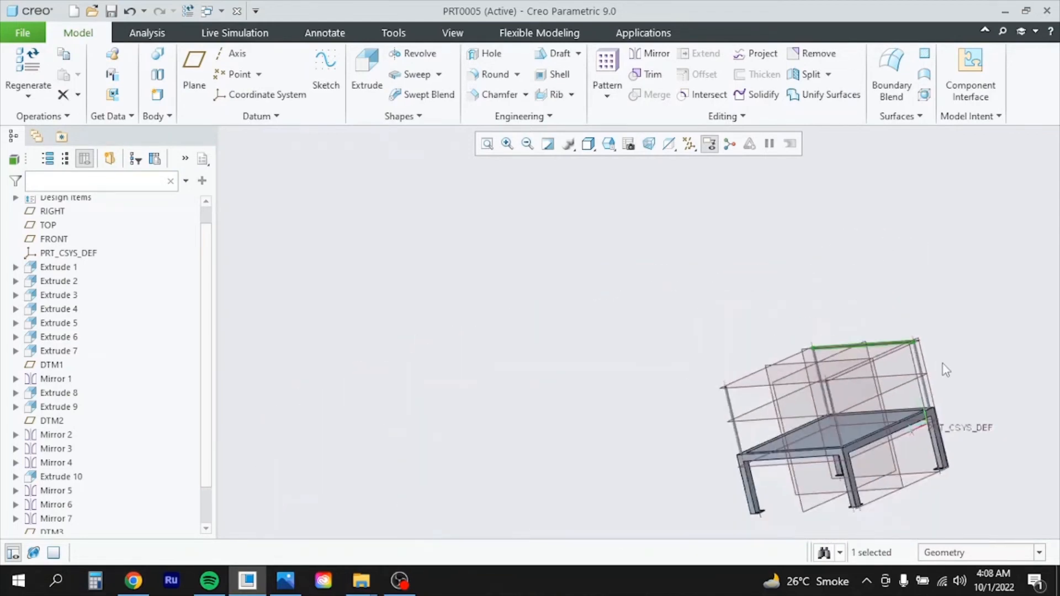
{"action": "middle_click_drag", "start_coordinate": [932, 363], "coordinate": [899, 382]}
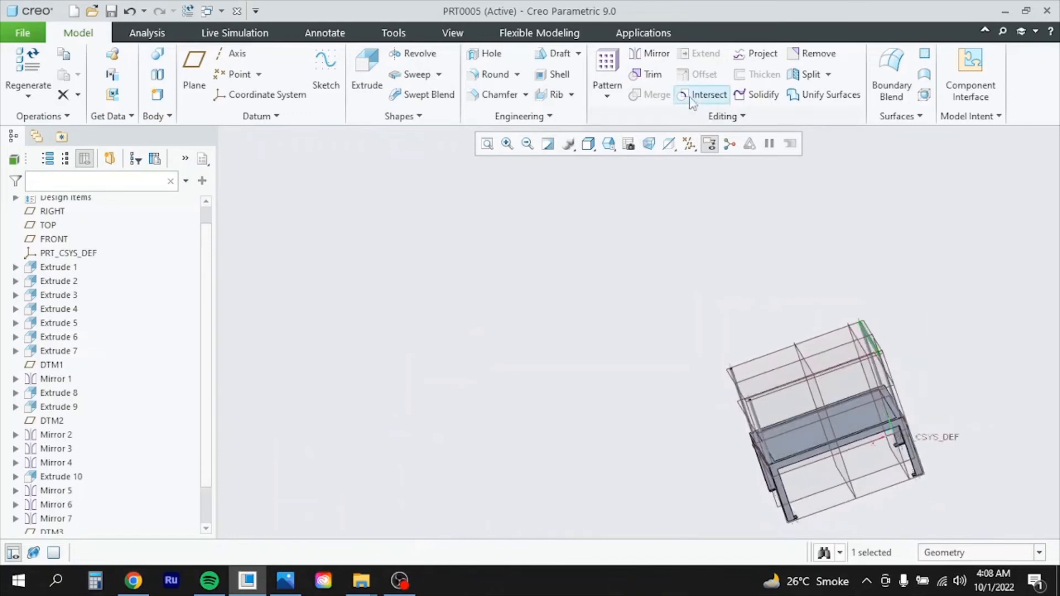
{"action": "left_click", "coordinate": [646, 55]}
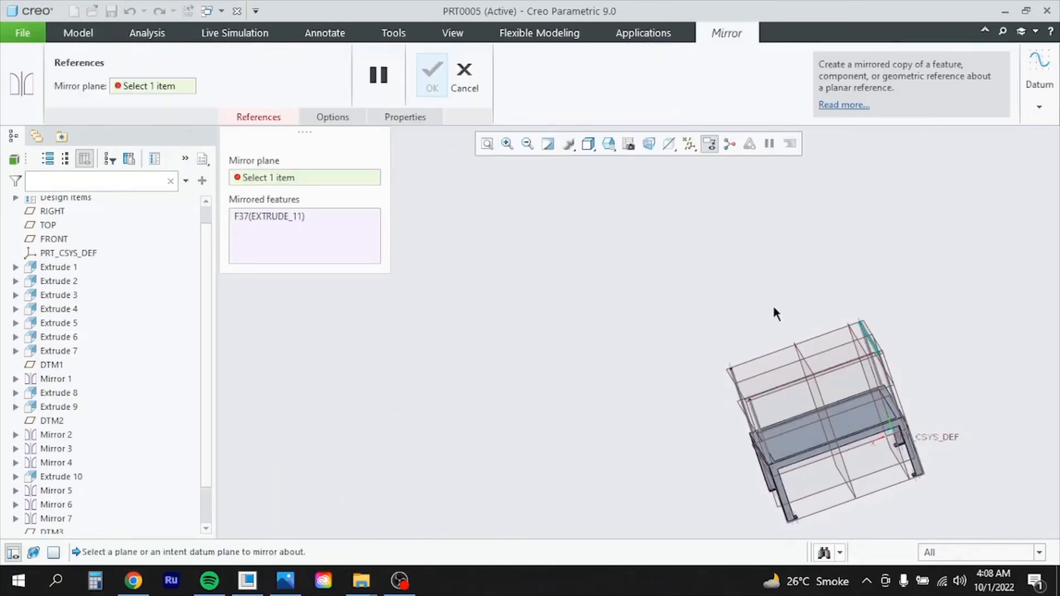
{"action": "left_click", "coordinate": [807, 363]}
{"action": "scroll", "coordinate": [690, 403], "scroll_direction": "up", "scroll_amount": 5}
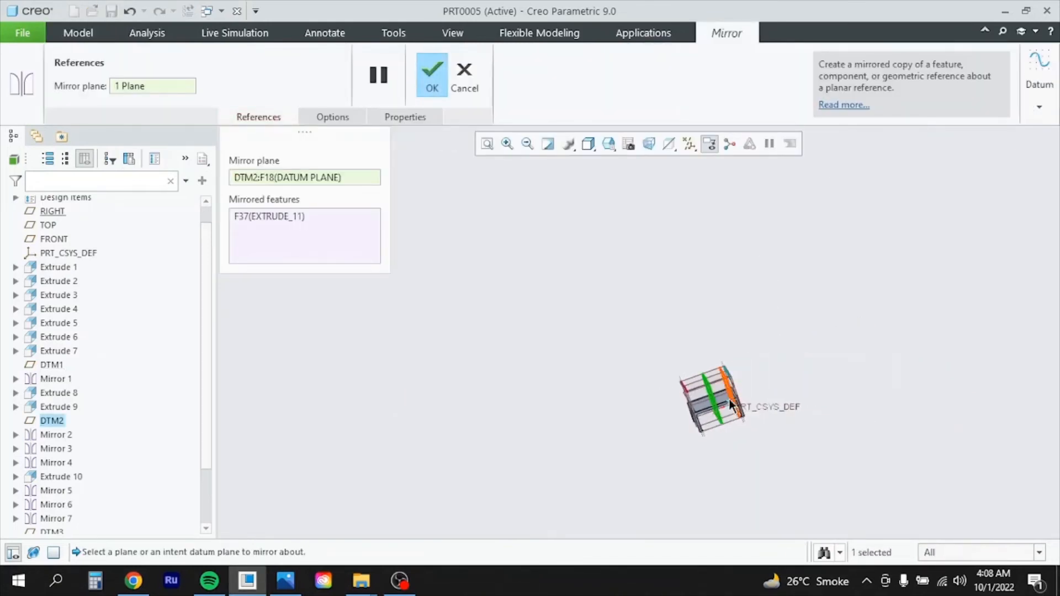
{"action": "scroll", "coordinate": [688, 412], "scroll_direction": "down", "scroll_amount": 10}
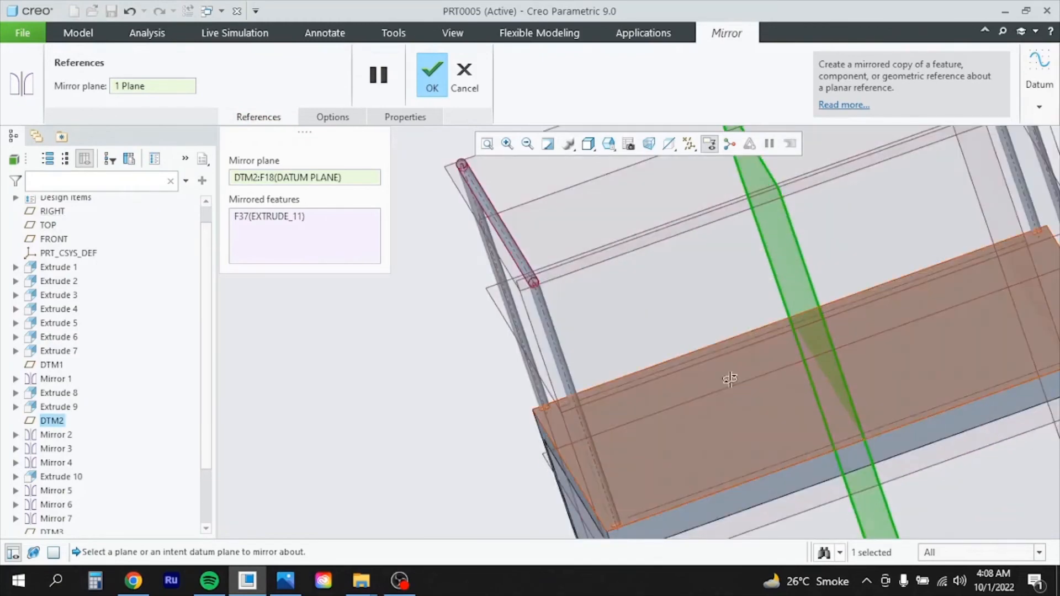
{"action": "mouse_move", "coordinate": [723, 376]}
{"action": "middle_mouse_down"}
{"action": "mouse_move", "coordinate": [812, 370]}
{"action": "mouse_move", "coordinate": [780, 390]}
{"action": "middle_mouse_up"}
{"action": "scroll", "coordinate": [757, 377], "scroll_direction": "up", "scroll_amount": 5}
{"action": "left_click", "coordinate": [436, 69]}
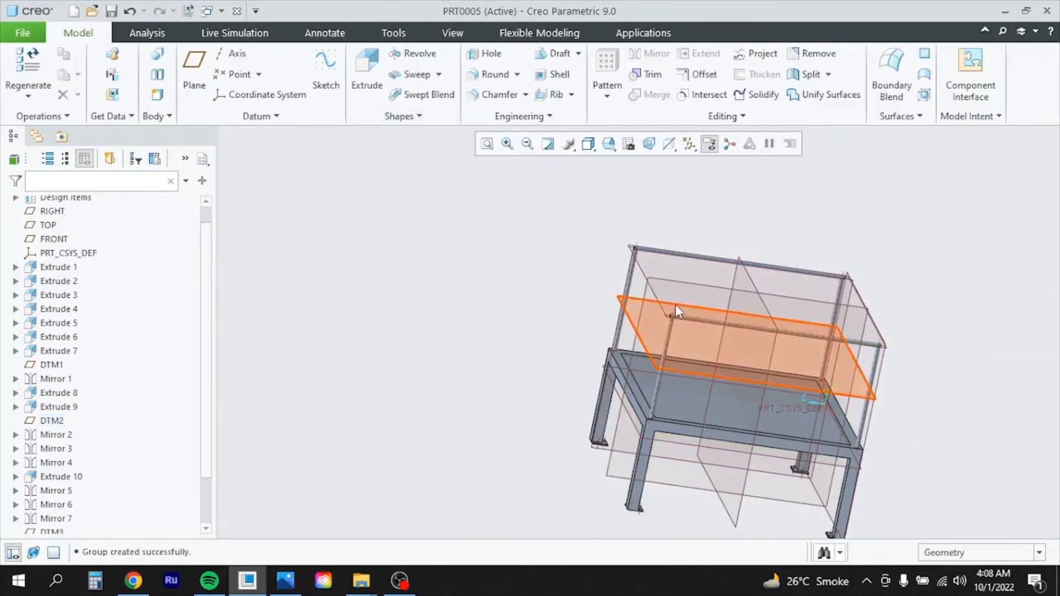
{"action": "left_click", "coordinate": [668, 280]}
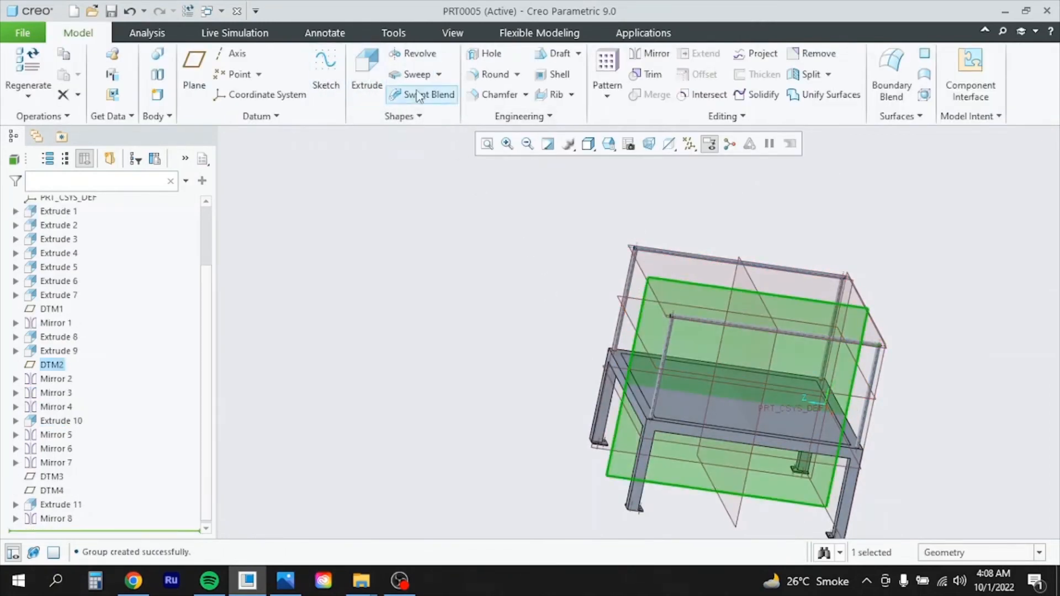
Sketch a Ø40 circle at the frame's top corner on DTM2 for a new extrusion
{"action": "left_click", "coordinate": [367, 78]}
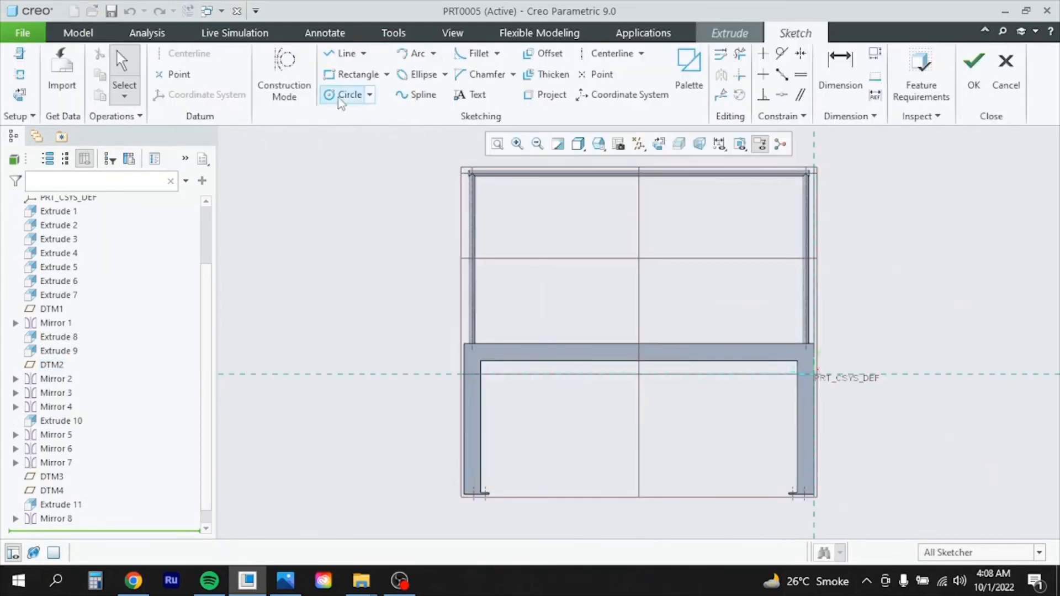
{"action": "left_click", "coordinate": [346, 95]}
{"action": "scroll", "coordinate": [476, 180], "scroll_direction": "up", "scroll_amount": 5}
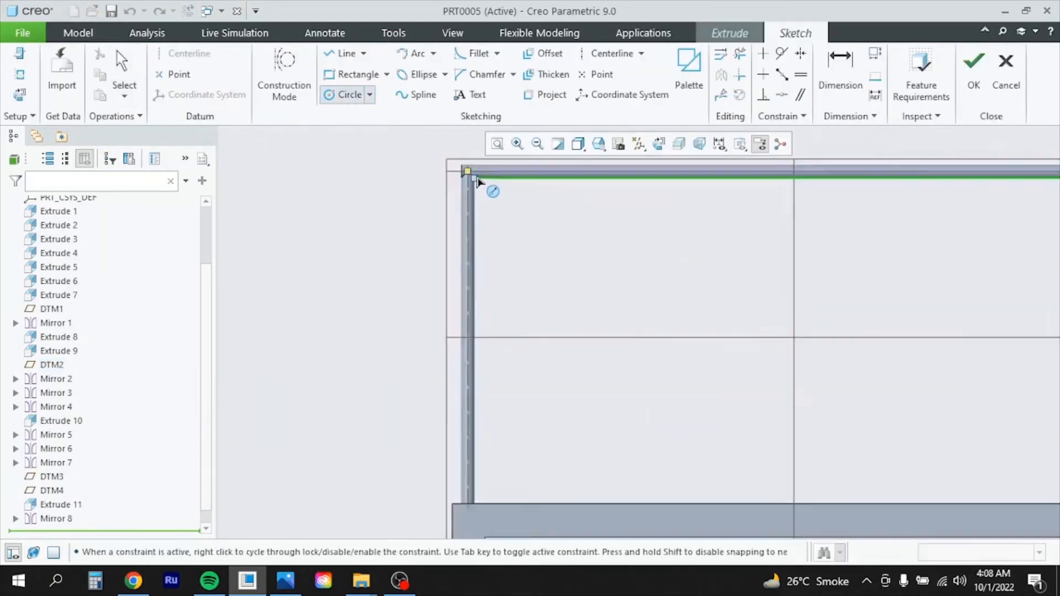
{"action": "scroll", "coordinate": [564, 261], "scroll_direction": "up", "scroll_amount": 3}
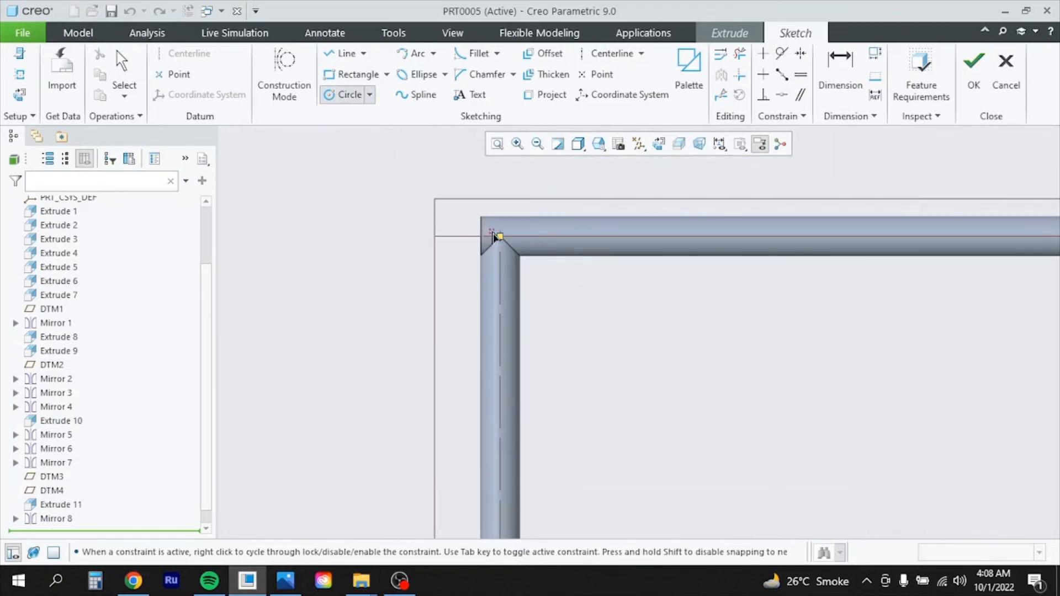
{"action": "scroll", "coordinate": [500, 238], "scroll_direction": "up", "scroll_amount": 4}
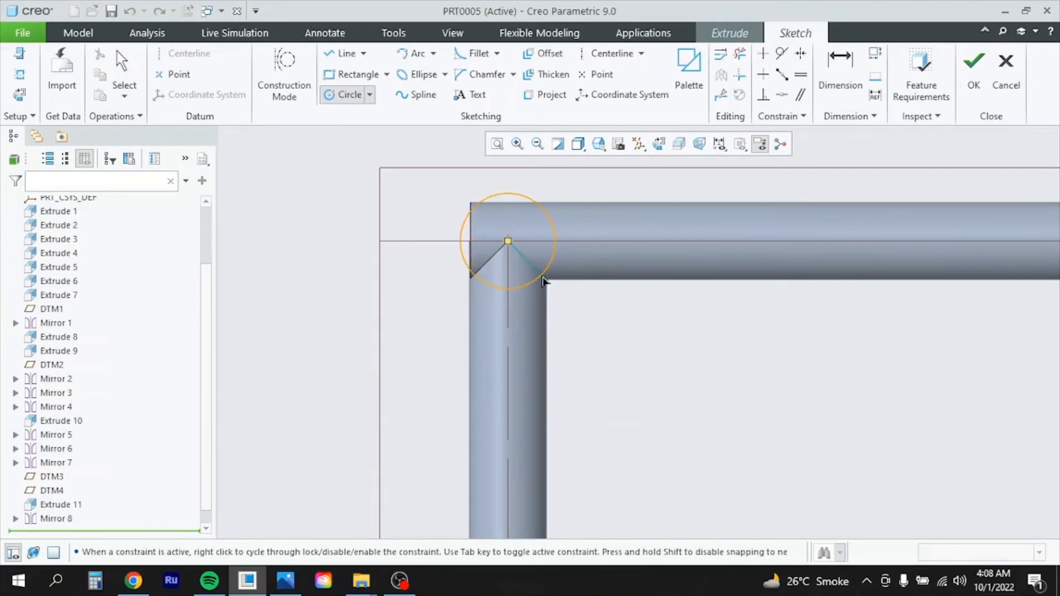
{"action": "left_click", "coordinate": [535, 271]}
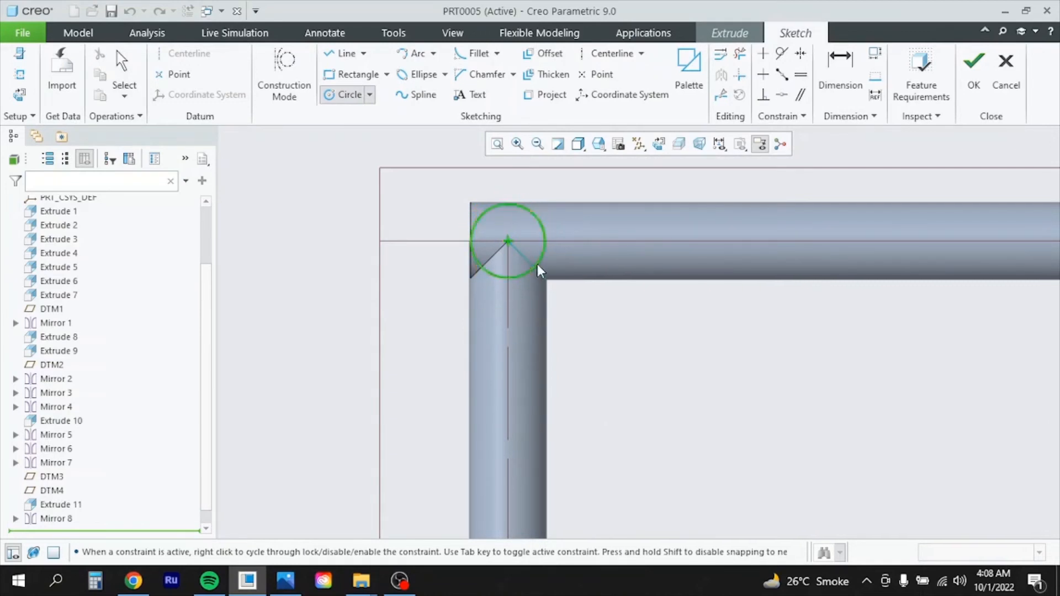
{"action": "middle_click", "coordinate": [691, 291]}
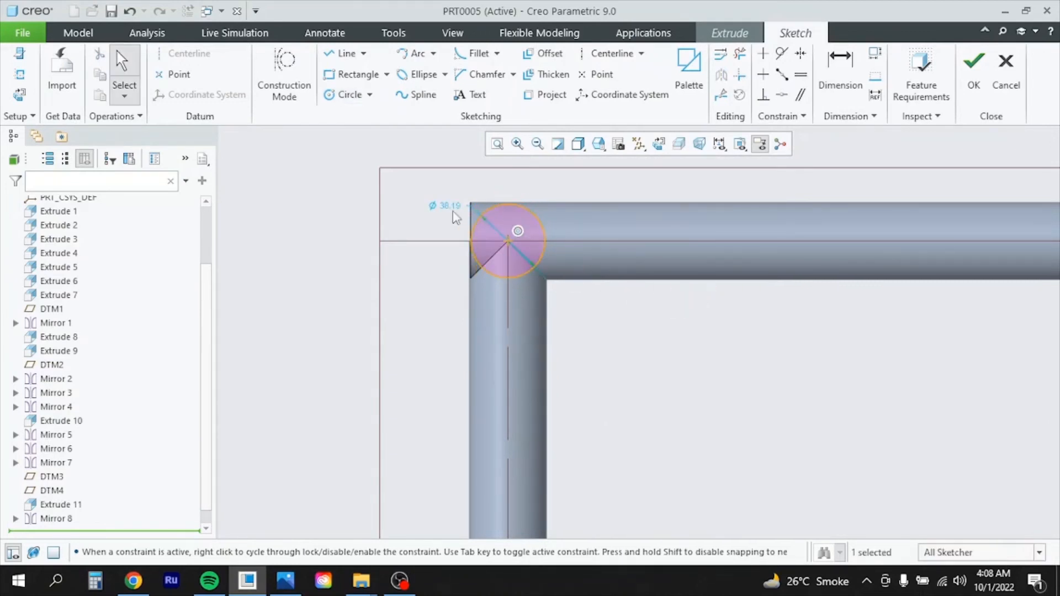
{"action": "double_click", "coordinate": [451, 210]}
{"action": "type", "text": "40"}
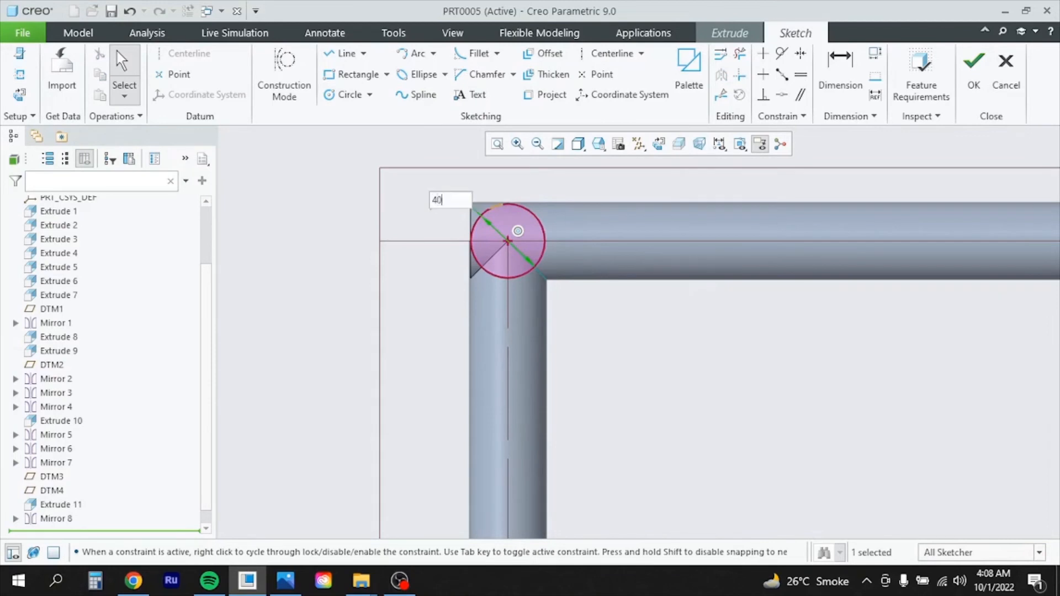
{"action": "key", "text": "Return"}
{"action": "left_click", "coordinate": [977, 62]}
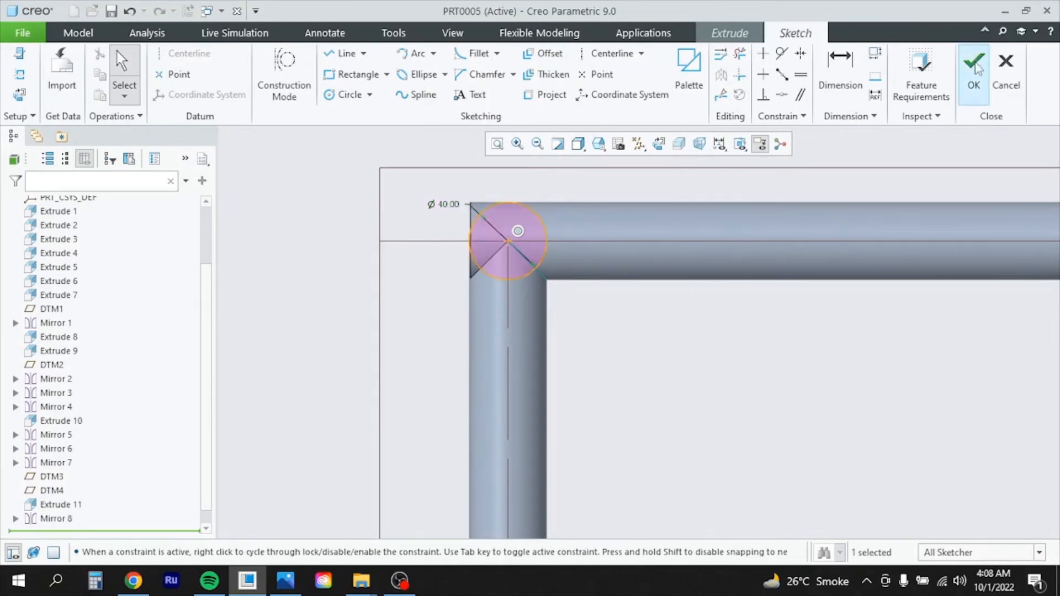
Extrude the circle 1021 on both sides to form the second top rail
{"action": "scroll", "coordinate": [662, 282], "scroll_direction": "up", "scroll_amount": 2}
{"action": "scroll", "coordinate": [678, 274], "scroll_direction": "up", "scroll_amount": 4}
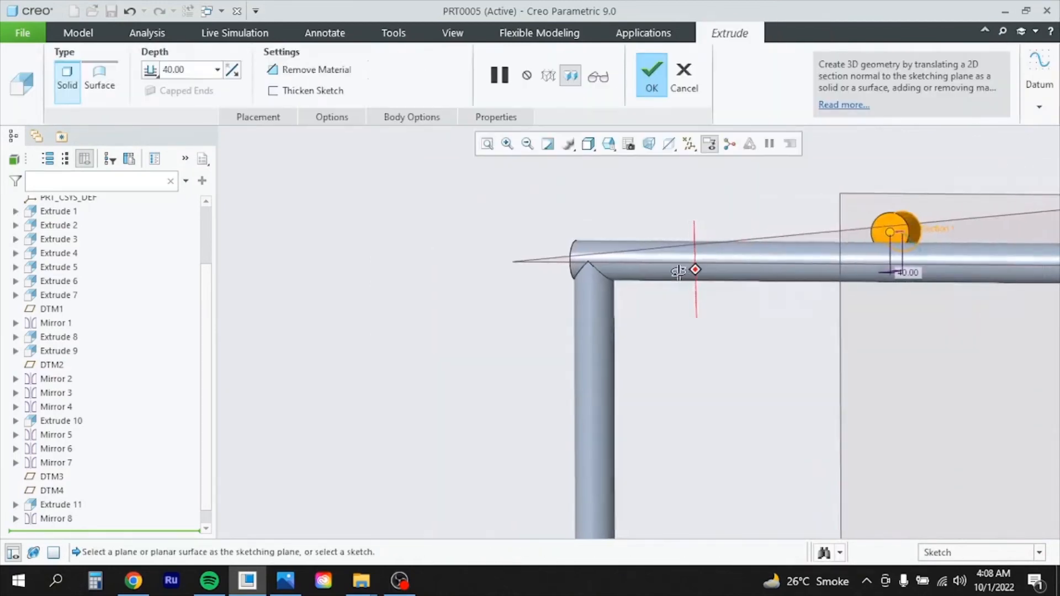
{"action": "scroll", "coordinate": [774, 284], "scroll_direction": "down", "scroll_amount": 4}
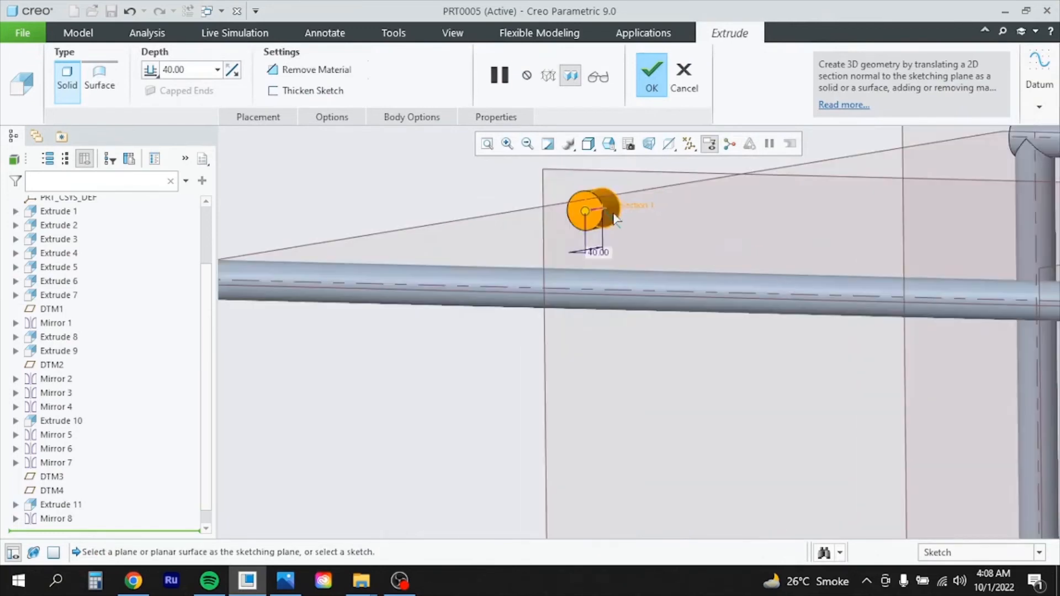
{"action": "left_click", "coordinate": [330, 116]}
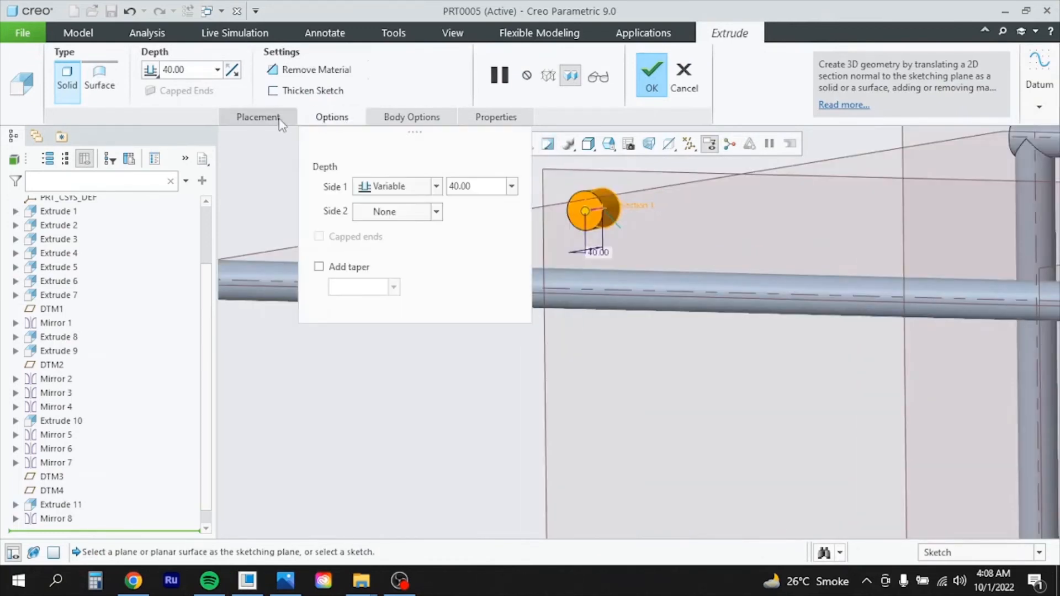
{"action": "left_click", "coordinate": [436, 212]}
{"action": "left_click", "coordinate": [403, 230]}
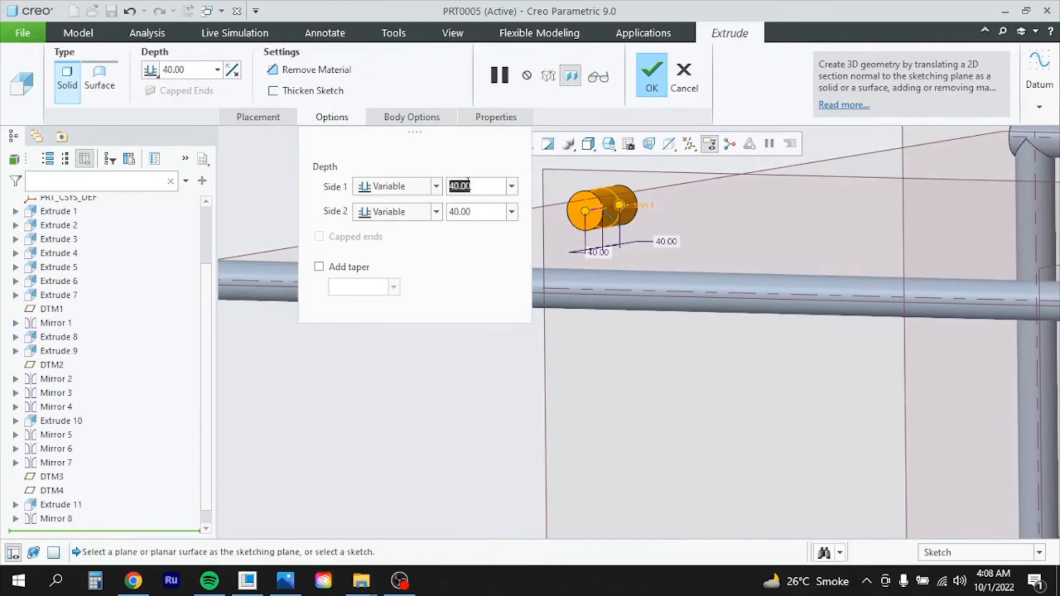
{"action": "type", "text": "1021"}
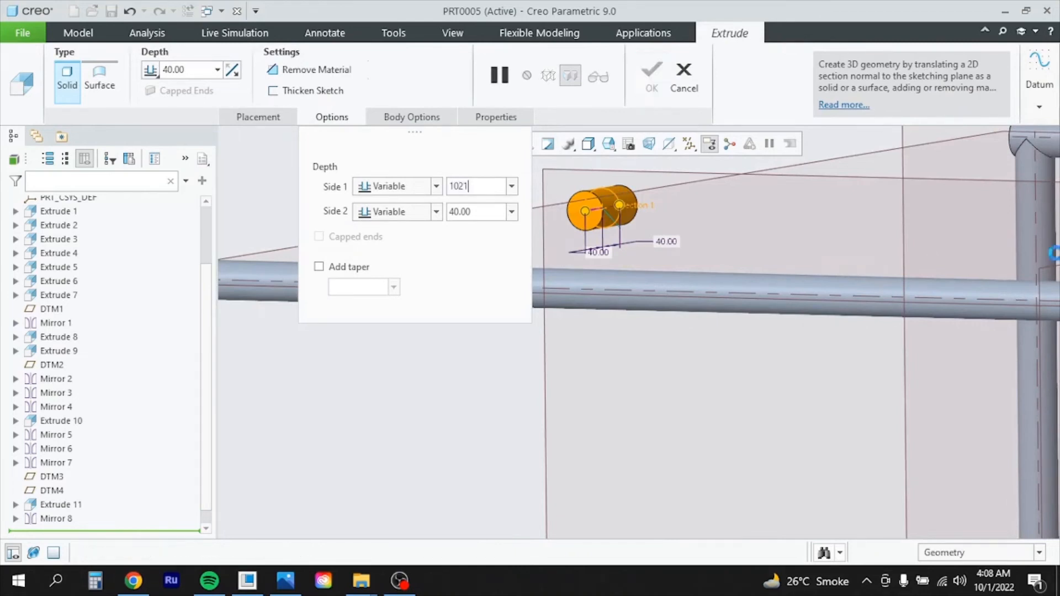
{"action": "key", "text": "Return"}
{"action": "left_click", "coordinate": [475, 211]}
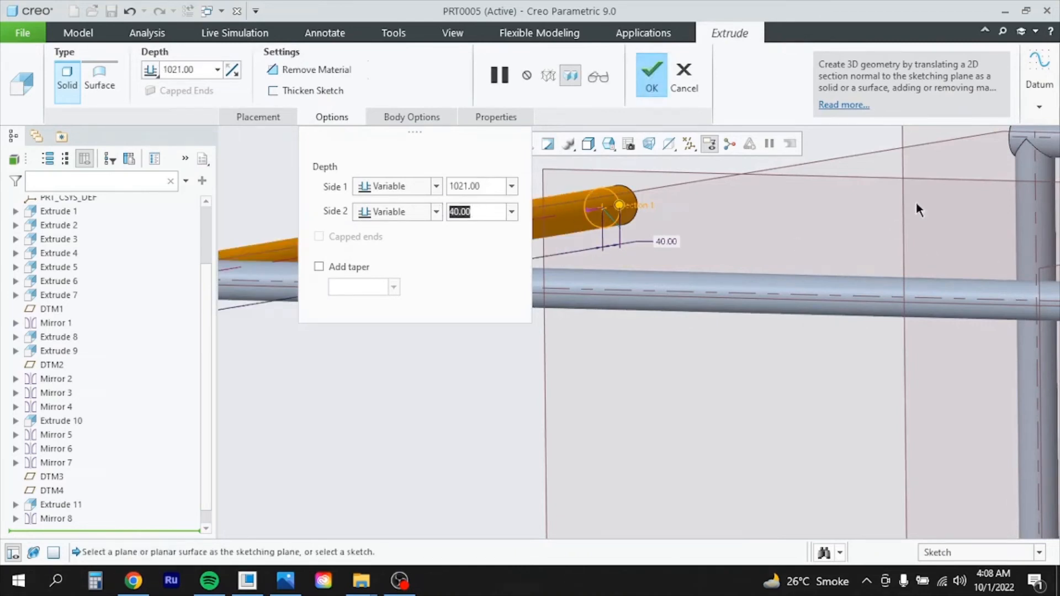
{"action": "type", "text": "1021"}
{"action": "key", "text": "Return"}
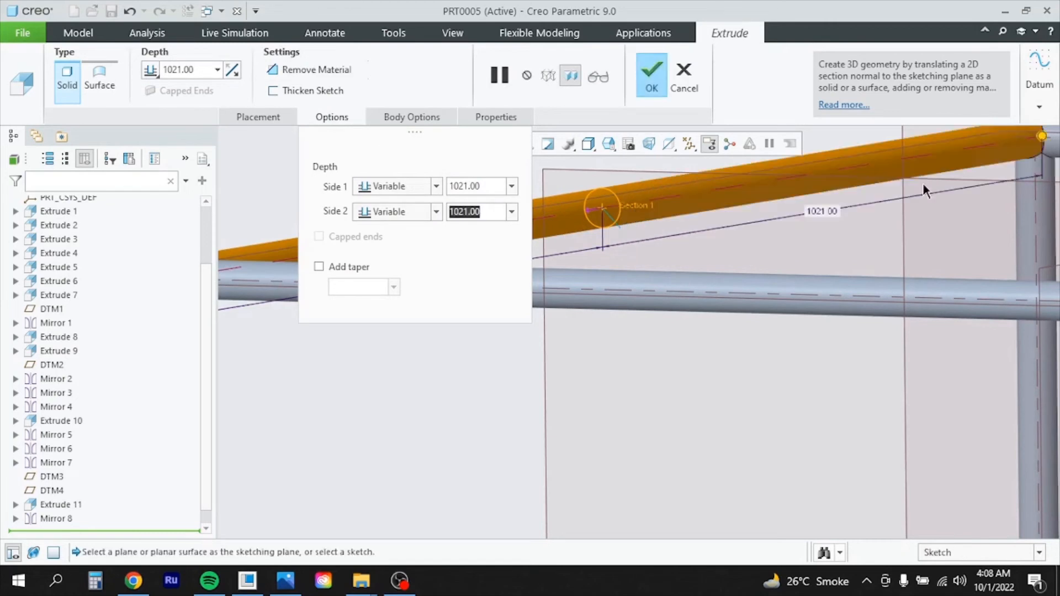
{"action": "left_click", "coordinate": [652, 77]}
{"action": "middle_click_drag", "start_coordinate": [611, 309], "coordinate": [665, 327]}
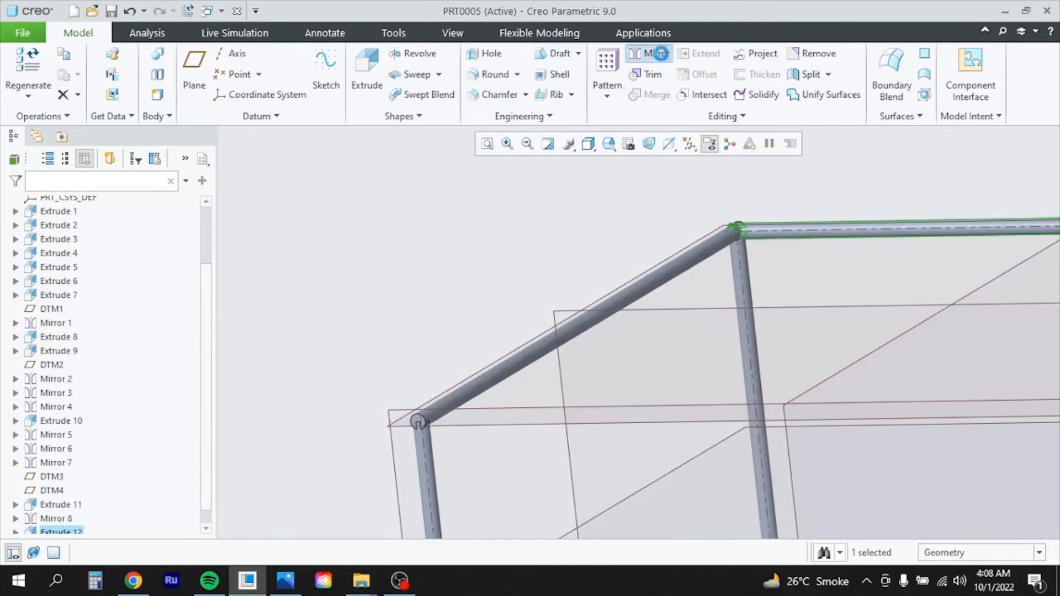
Mirror the Extrude 12 rail across DTM1 so rails enclose all four sides
{"action": "left_click", "coordinate": [651, 53]}
{"action": "left_click", "coordinate": [663, 308]}
{"action": "scroll", "coordinate": [479, 345], "scroll_direction": "up", "scroll_amount": 7}
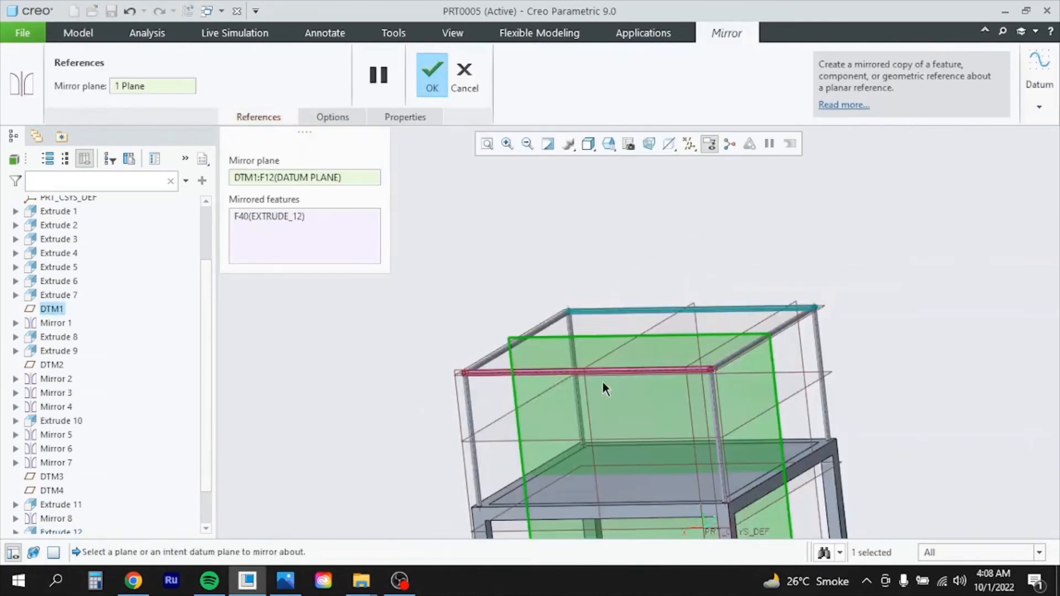
{"action": "left_click", "coordinate": [446, 81]}
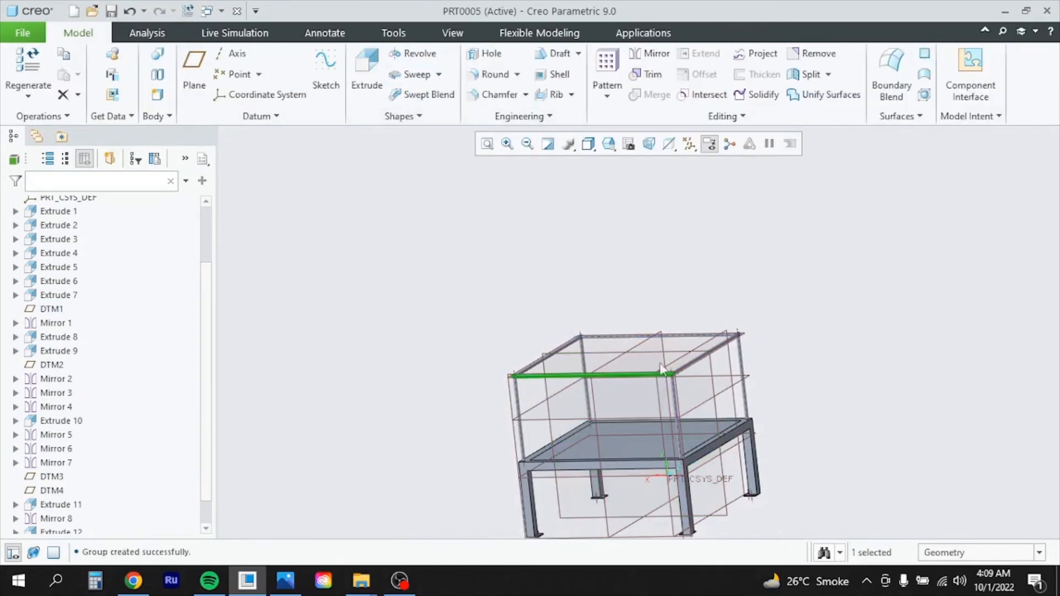
{"action": "scroll", "coordinate": [729, 406], "scroll_direction": "up", "scroll_amount": 4}
{"action": "scroll", "coordinate": [728, 406], "scroll_direction": "down", "scroll_amount": 6}
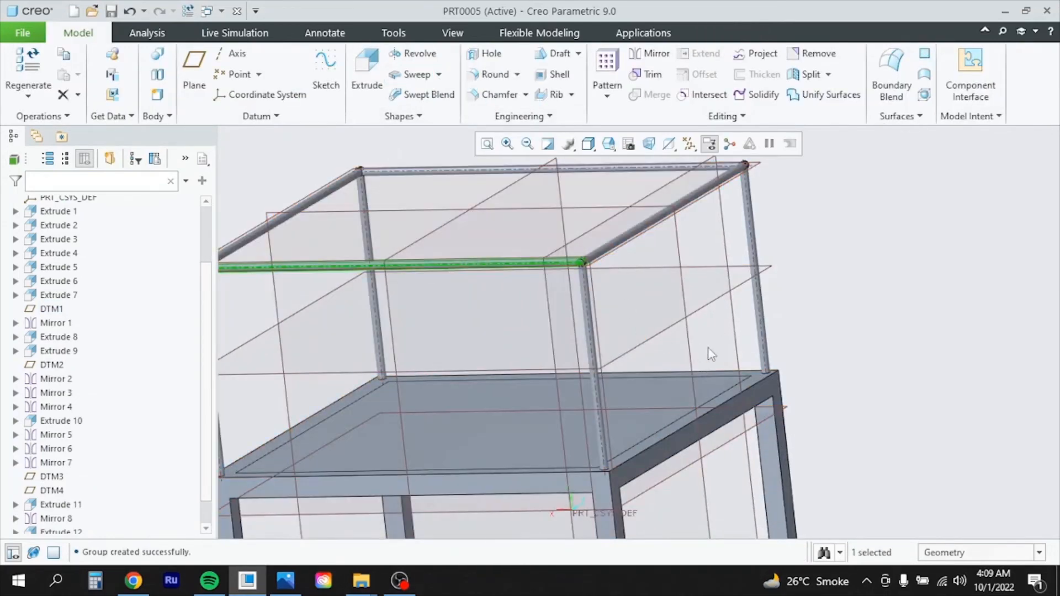
{"action": "scroll", "coordinate": [708, 349], "scroll_direction": "up", "scroll_amount": 4}
{"action": "scroll", "coordinate": [718, 348], "scroll_direction": "down", "scroll_amount": 4}
{"action": "scroll", "coordinate": [910, 341], "scroll_direction": "up", "scroll_amount": 3}
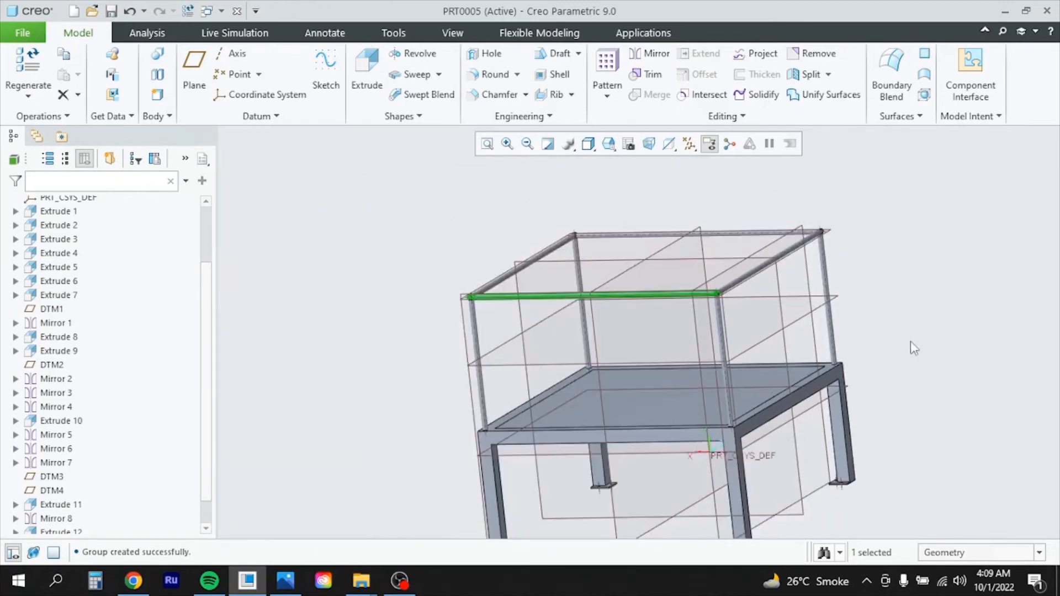
{"action": "scroll", "coordinate": [666, 336], "scroll_direction": "down", "scroll_amount": 3}
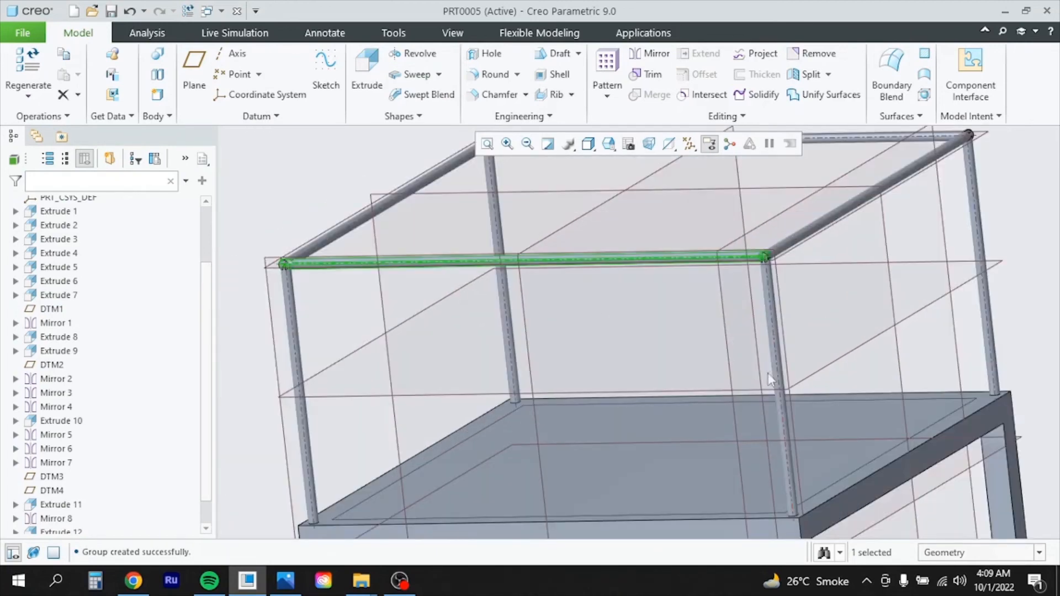
Create datum plane DTM5 offset 255 from DTM4
{"action": "left_click", "coordinate": [850, 358]}
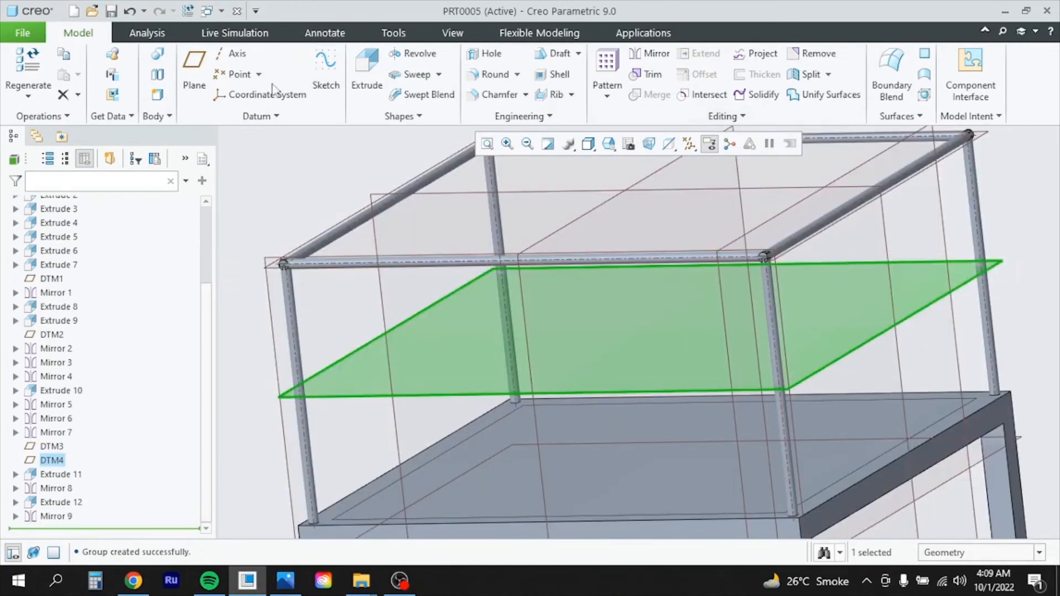
{"action": "left_click", "coordinate": [191, 57]}
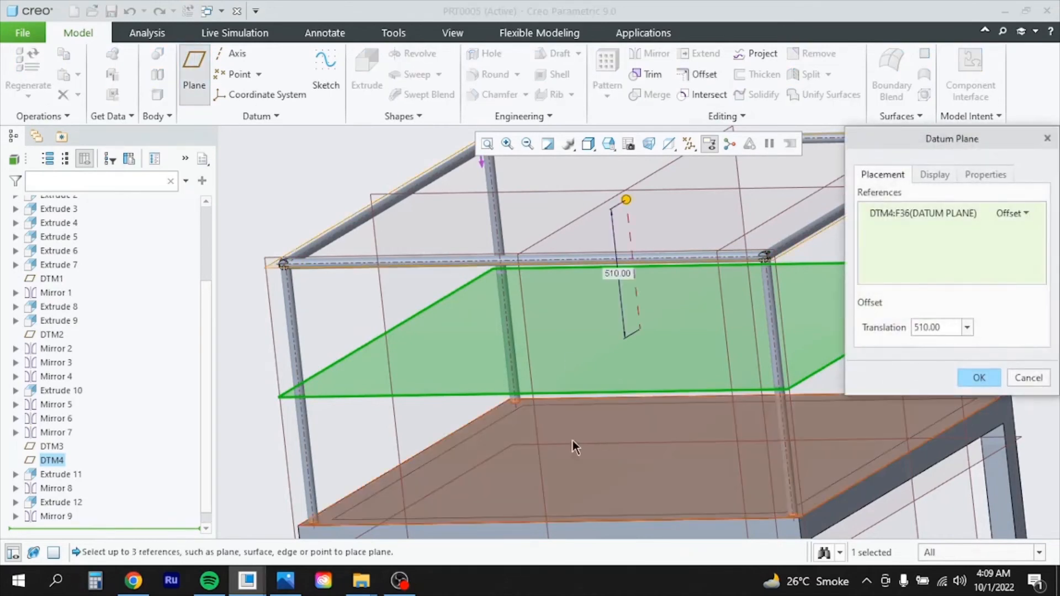
{"action": "scroll", "coordinate": [580, 439], "scroll_direction": "up", "scroll_amount": 4}
{"action": "middle_click_drag", "start_coordinate": [615, 439], "coordinate": [621, 432]}
{"action": "double_click", "coordinate": [952, 329]}
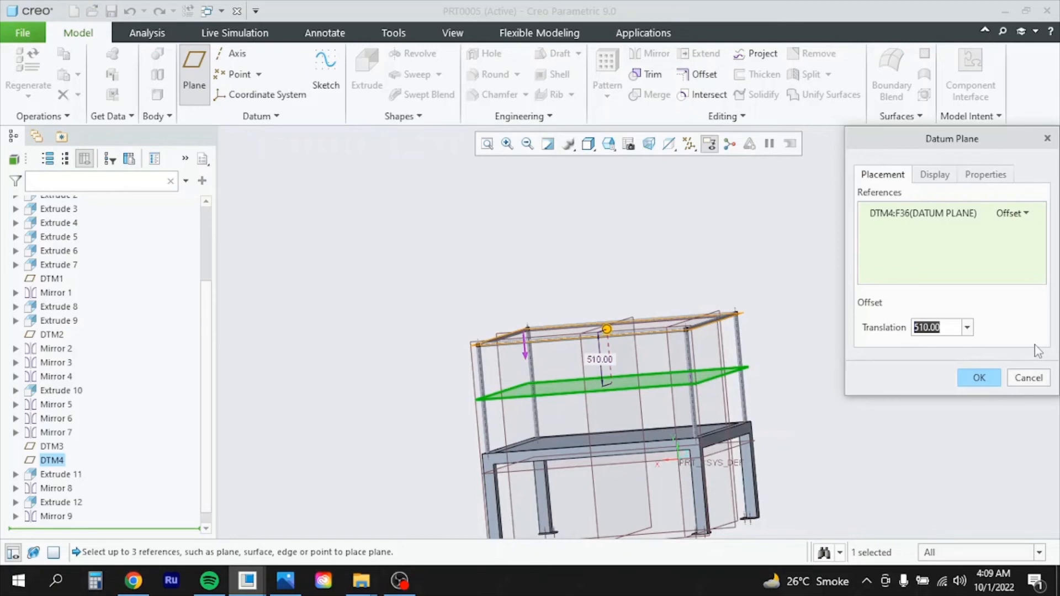
{"action": "type", "text": "255"}
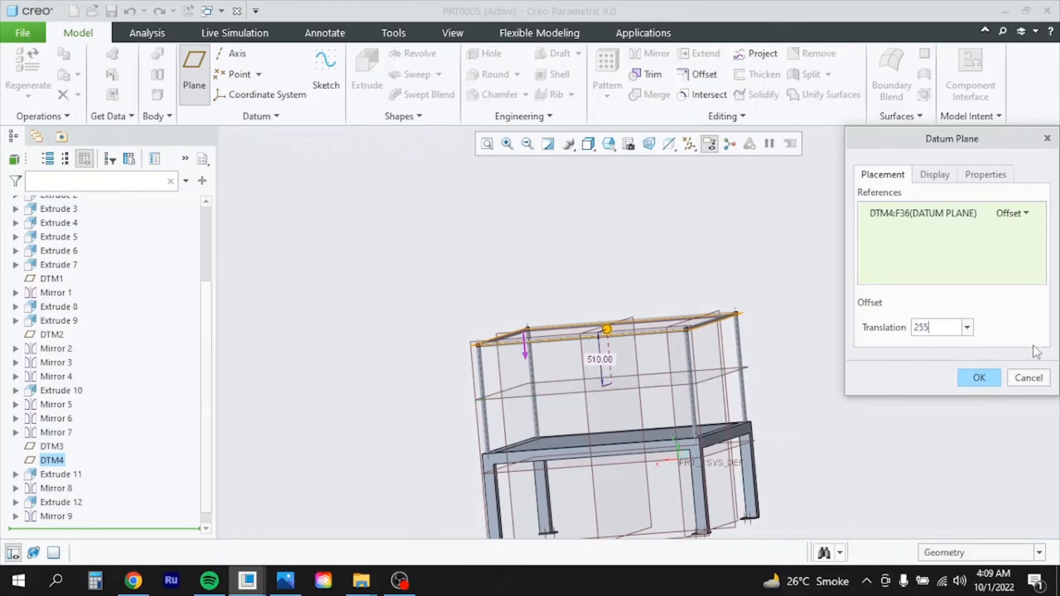
{"action": "key", "text": "Return"}
{"action": "left_click", "coordinate": [979, 379]}
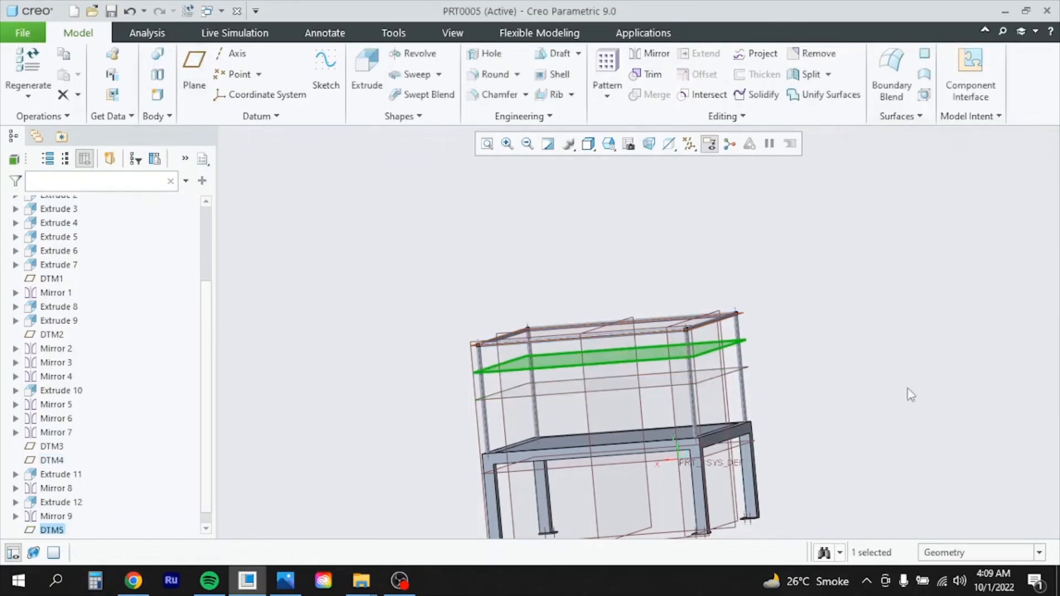
Select Extrude 11, Extrude 12, Mirror 8 and Mirror 9 in the model tree
{"action": "scroll", "coordinate": [34, 476], "scroll_direction": "up", "scroll_amount": 2}
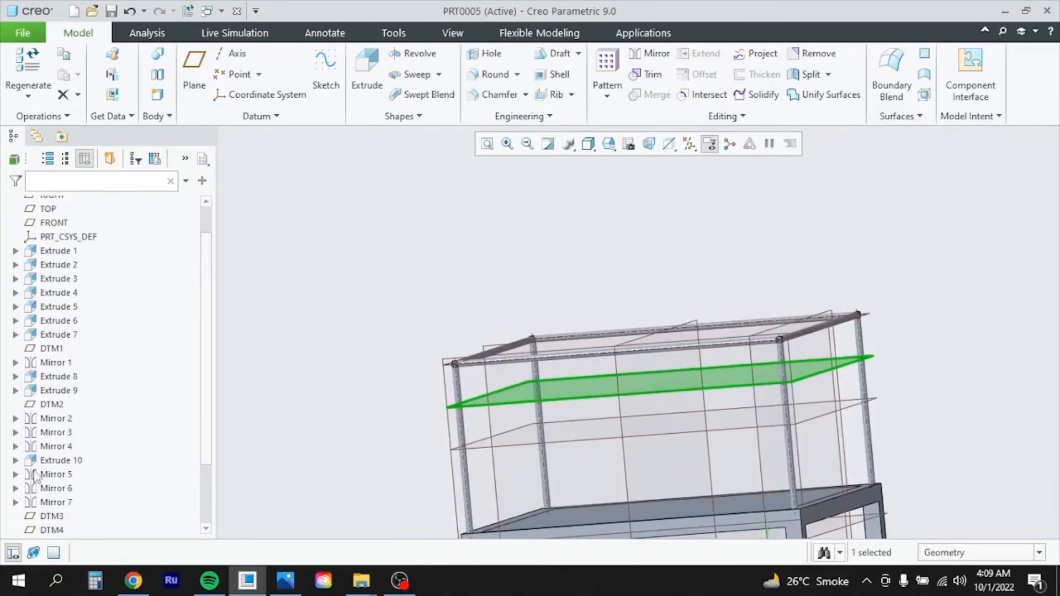
{"action": "scroll", "coordinate": [64, 474], "scroll_direction": "down", "scroll_amount": 3}
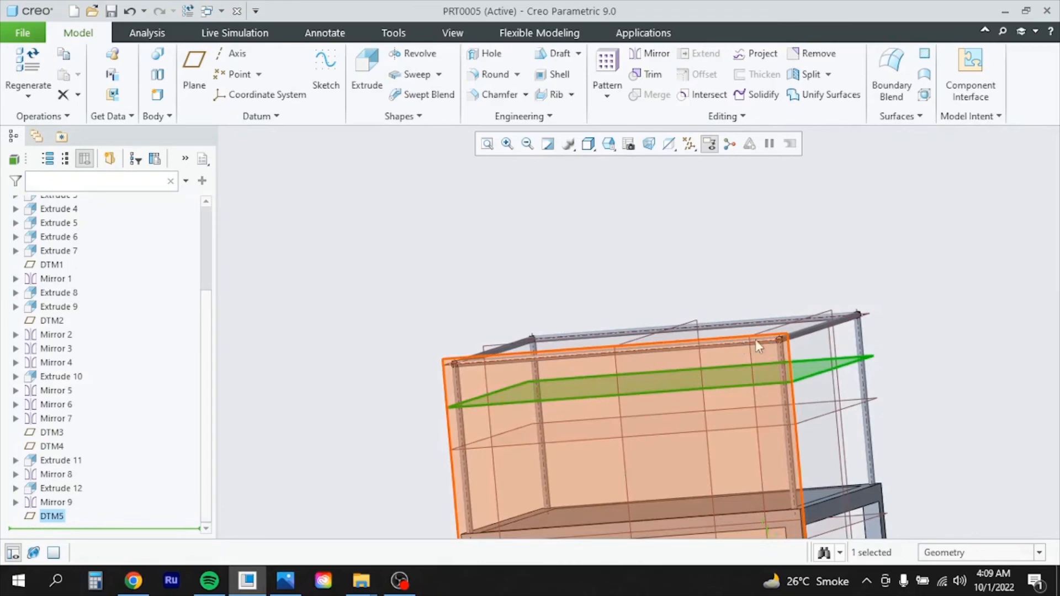
{"action": "scroll", "coordinate": [808, 301], "scroll_direction": "up", "scroll_amount": 4}
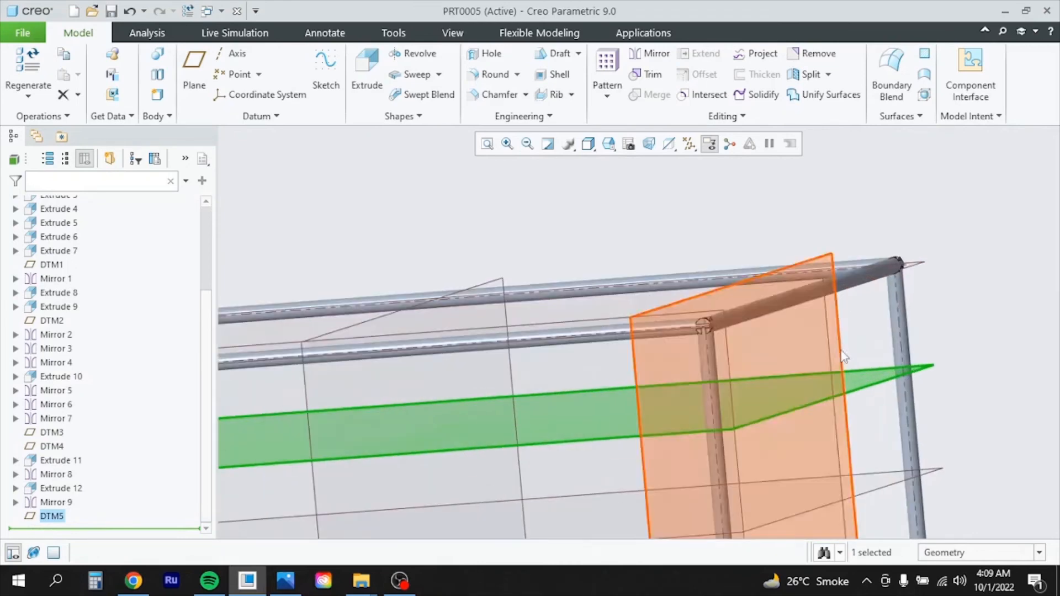
{"action": "left_click", "coordinate": [808, 301]}
{"action": "scroll", "coordinate": [845, 375], "scroll_direction": "down", "scroll_amount": 3}
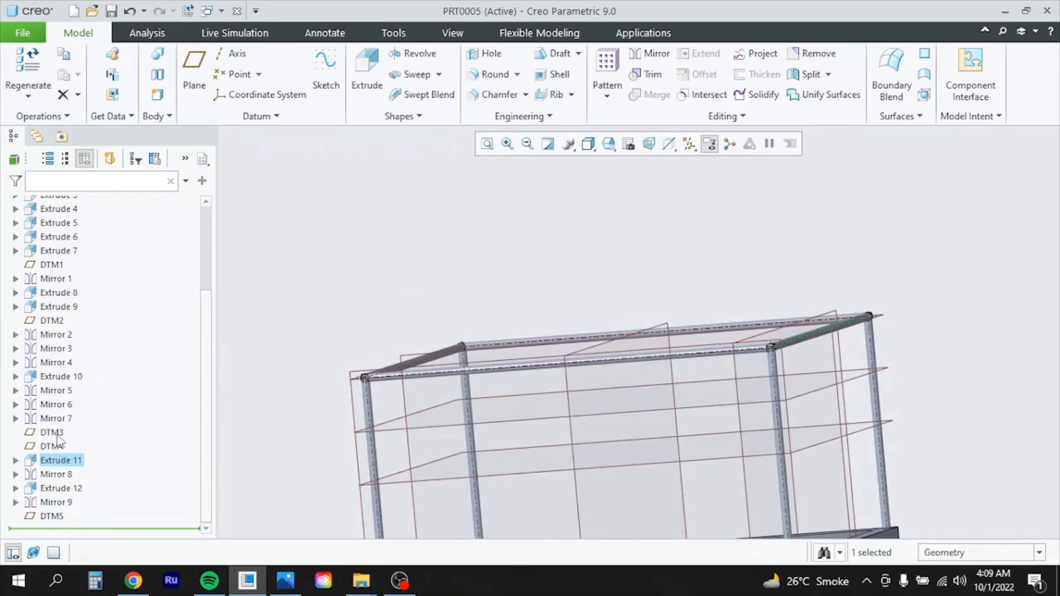
{"action": "left_click", "coordinate": [66, 490]}
{"action": "left_click", "coordinate": [67, 463], "text": "ctrl"}
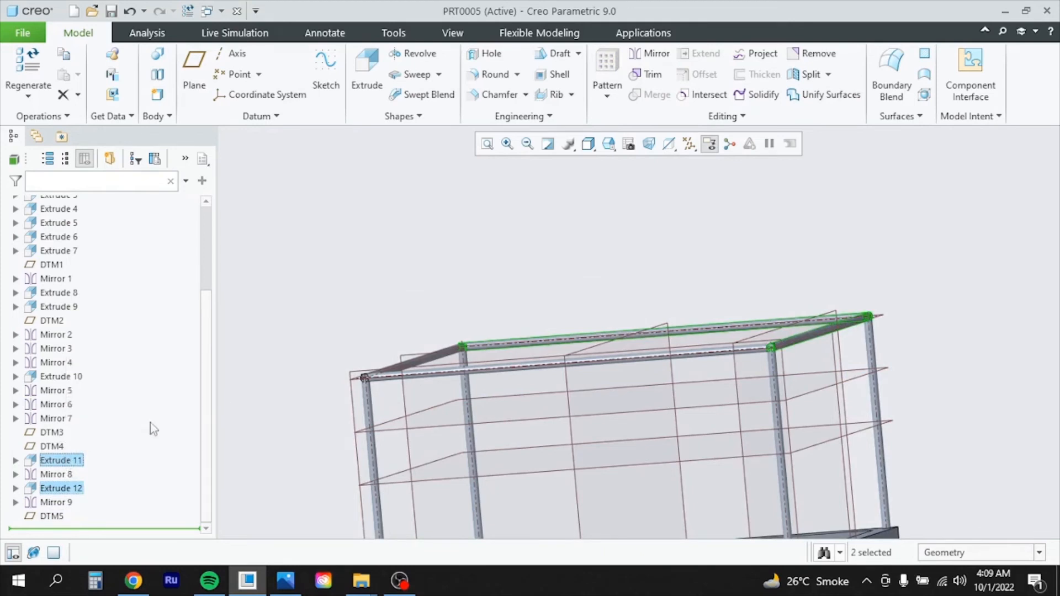
{"action": "left_click", "coordinate": [57, 380], "text": "ctrl"}
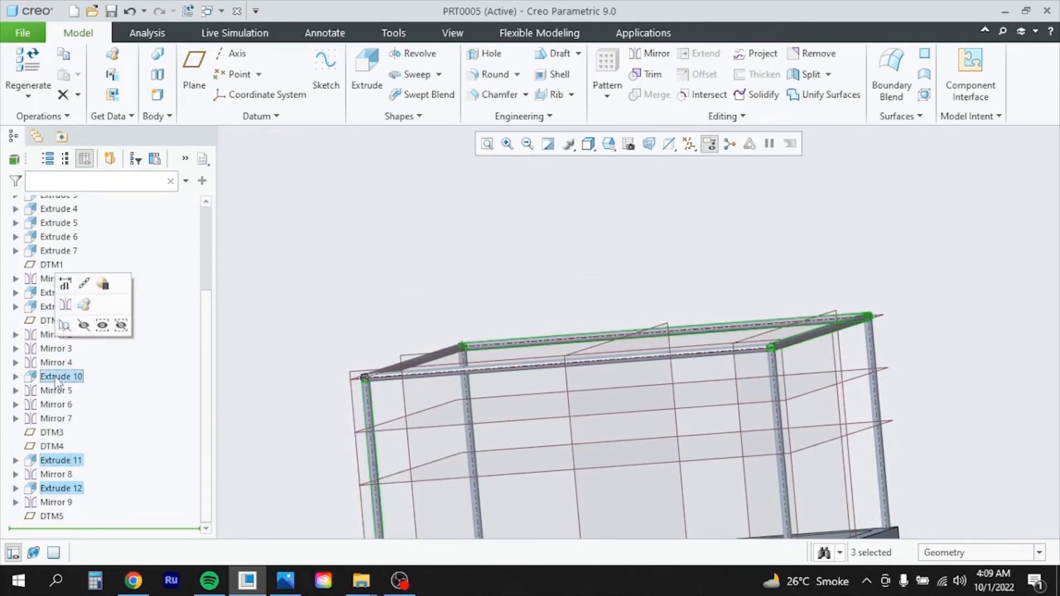
{"action": "left_click", "coordinate": [57, 380], "text": "ctrl"}
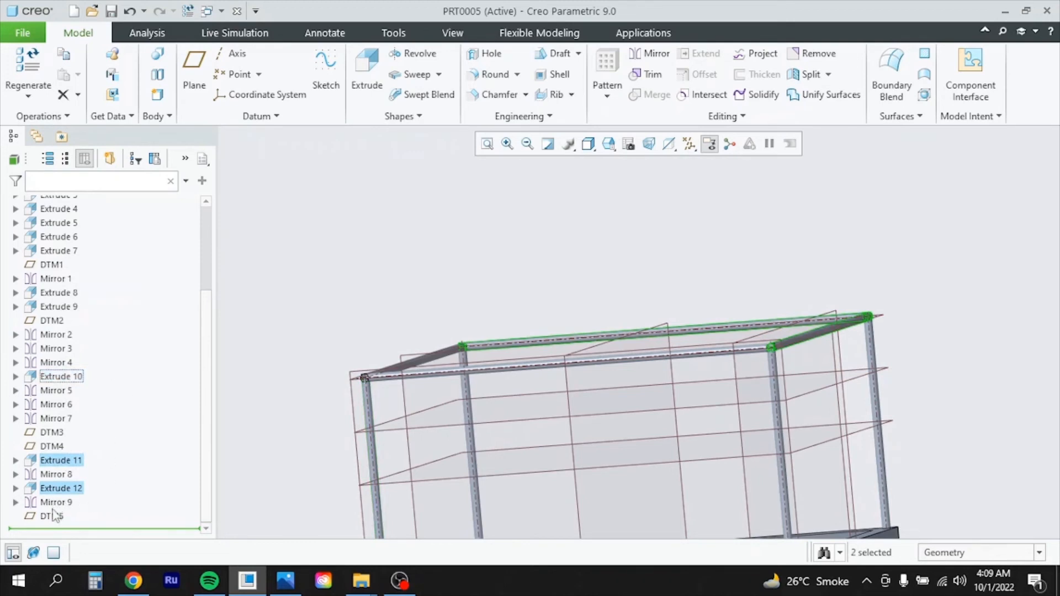
{"action": "left_click", "coordinate": [58, 478], "text": "ctrl"}
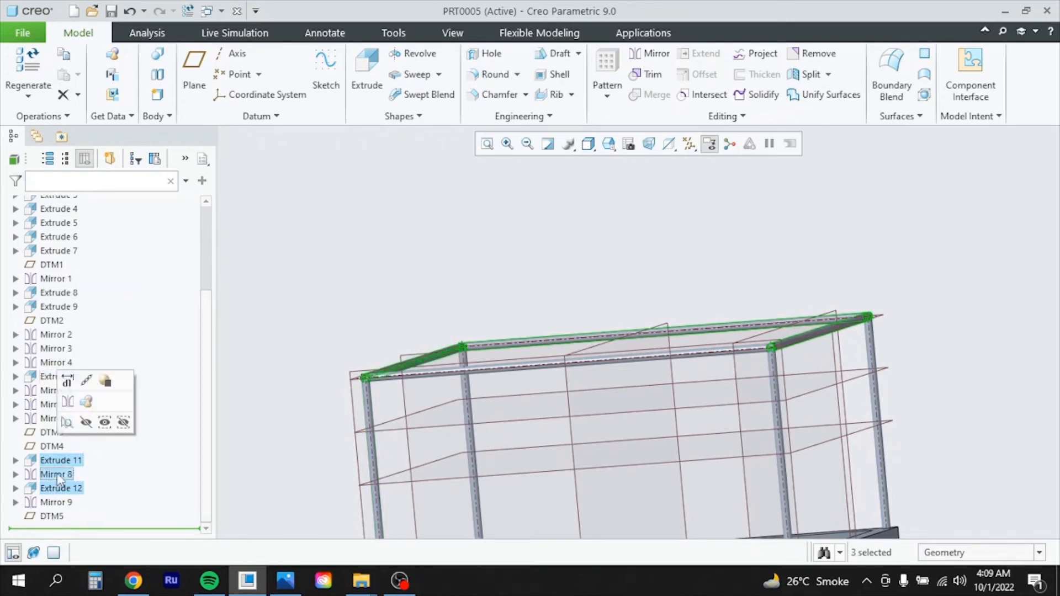
{"action": "left_click", "coordinate": [55, 503], "text": "ctrl"}
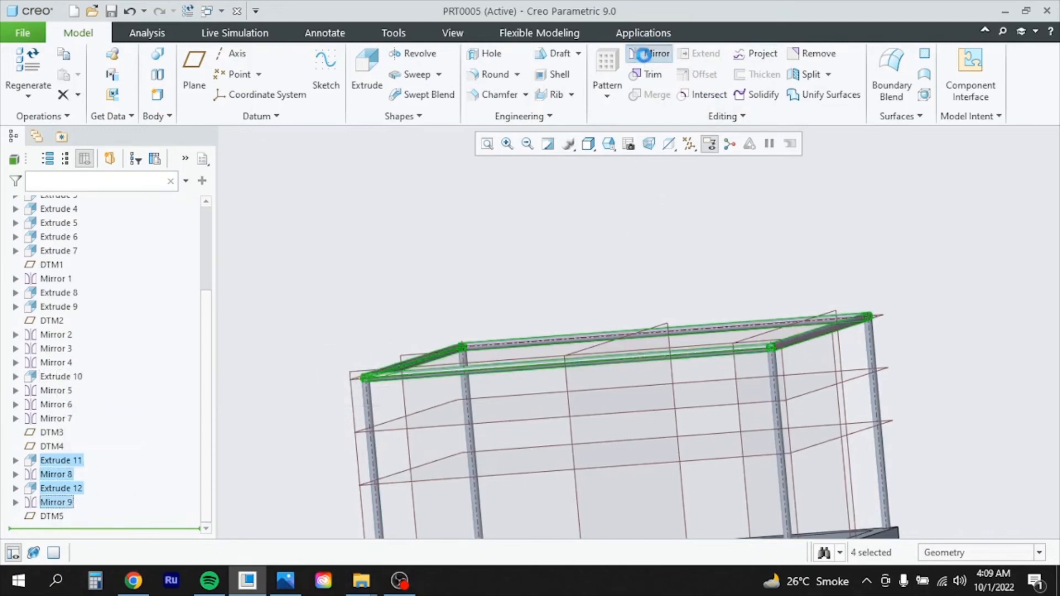
Mirror the four selected rails across DTM5 to form the lower rail tier
{"action": "left_click", "coordinate": [650, 54]}
{"action": "left_click", "coordinate": [634, 410]}
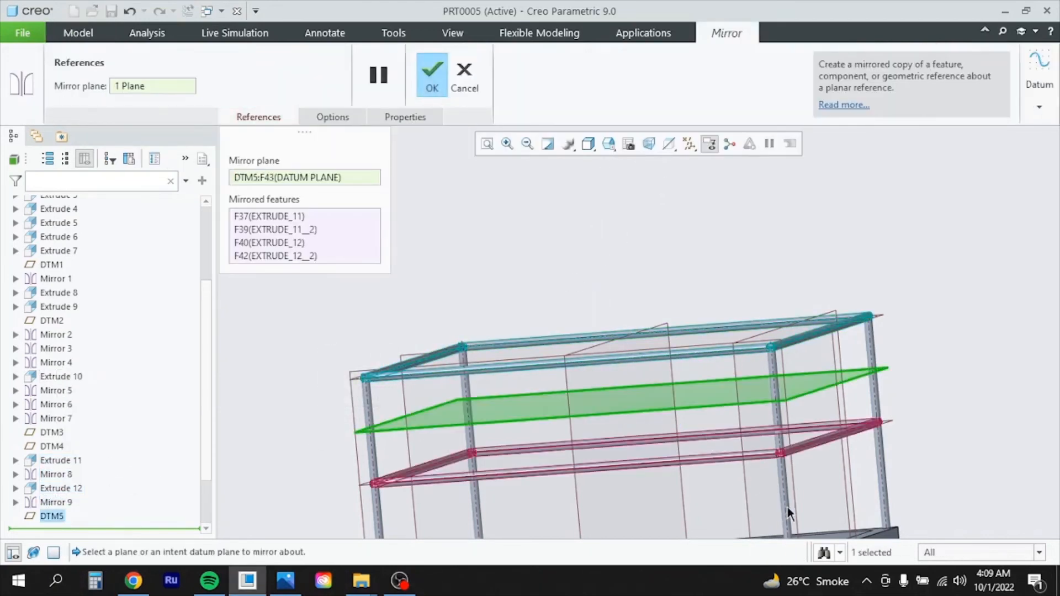
{"action": "left_click", "coordinate": [434, 84]}
{"action": "middle_click_drag", "start_coordinate": [614, 264], "coordinate": [721, 359]}
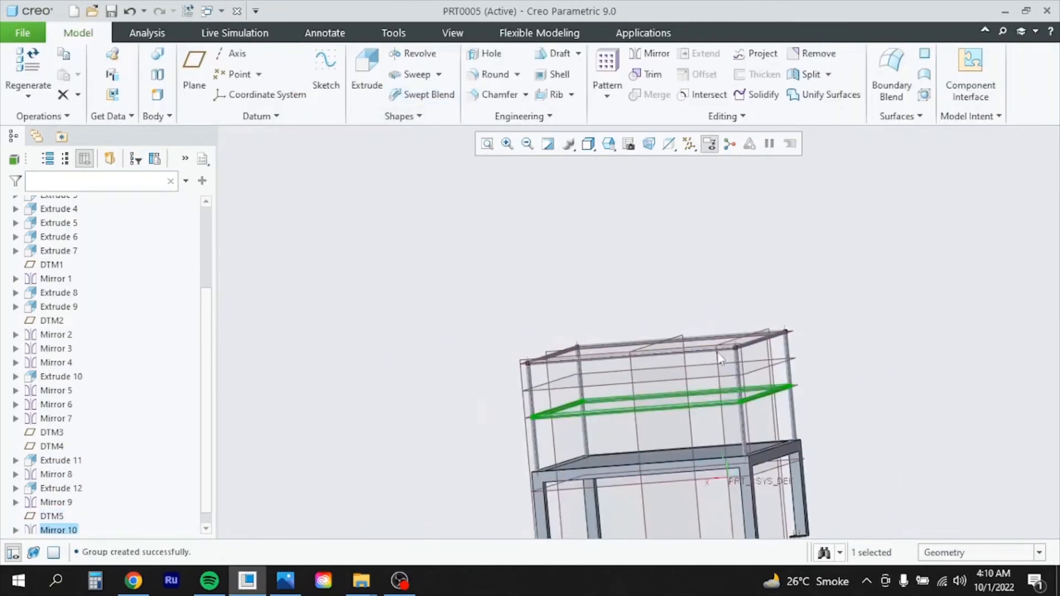
Orbit and zoom around the platform to inspect the frame from several angles
{"action": "middle_click_drag", "start_coordinate": [825, 382], "coordinate": [802, 409]}
{"action": "scroll", "coordinate": [601, 406], "scroll_direction": "up", "scroll_amount": 4}
{"action": "middle_click_drag", "start_coordinate": [661, 404], "coordinate": [687, 401]}
{"action": "scroll", "coordinate": [620, 341], "scroll_direction": "down", "scroll_amount": 5}
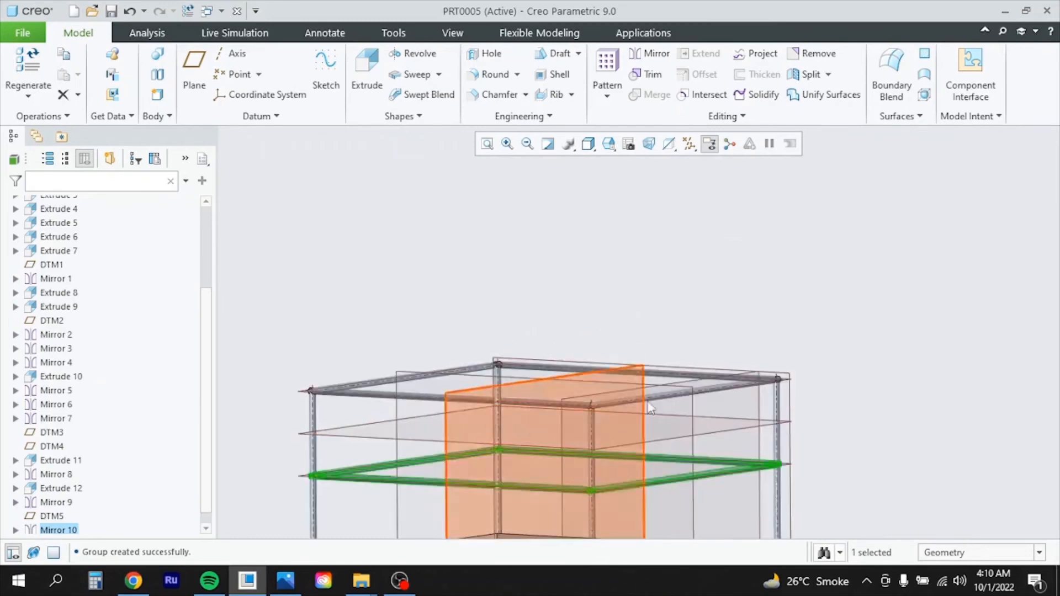
{"action": "scroll", "coordinate": [479, 367], "scroll_direction": "down", "scroll_amount": 3}
{"action": "scroll", "coordinate": [517, 362], "scroll_direction": "up", "scroll_amount": 3}
{"action": "scroll", "coordinate": [518, 365], "scroll_direction": "down", "scroll_amount": 5}
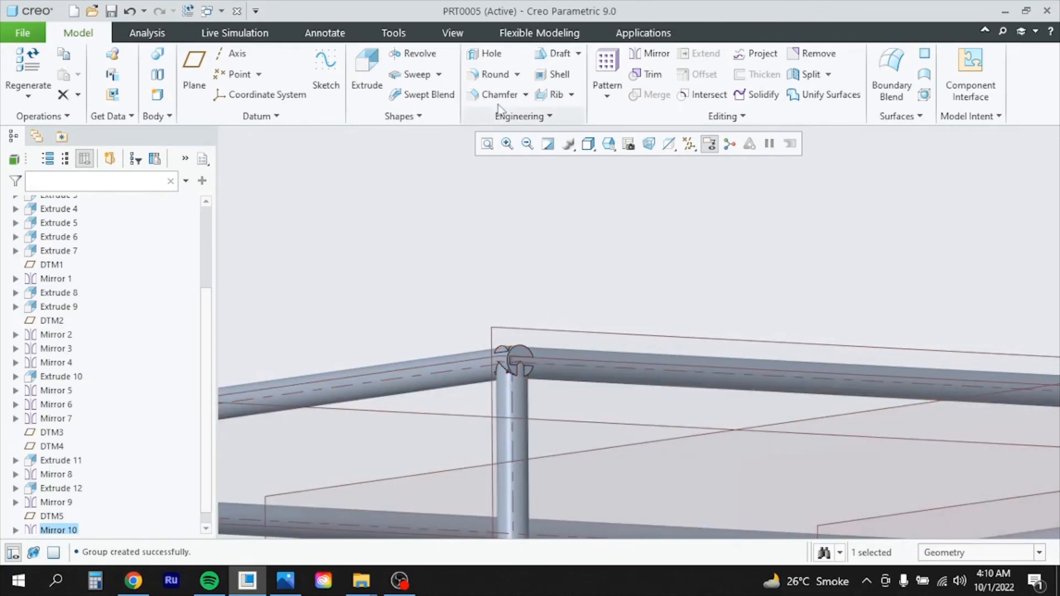
{"action": "scroll", "coordinate": [628, 301], "scroll_direction": "down", "scroll_amount": 5}
{"action": "middle_click_drag", "start_coordinate": [680, 286], "coordinate": [675, 306]}
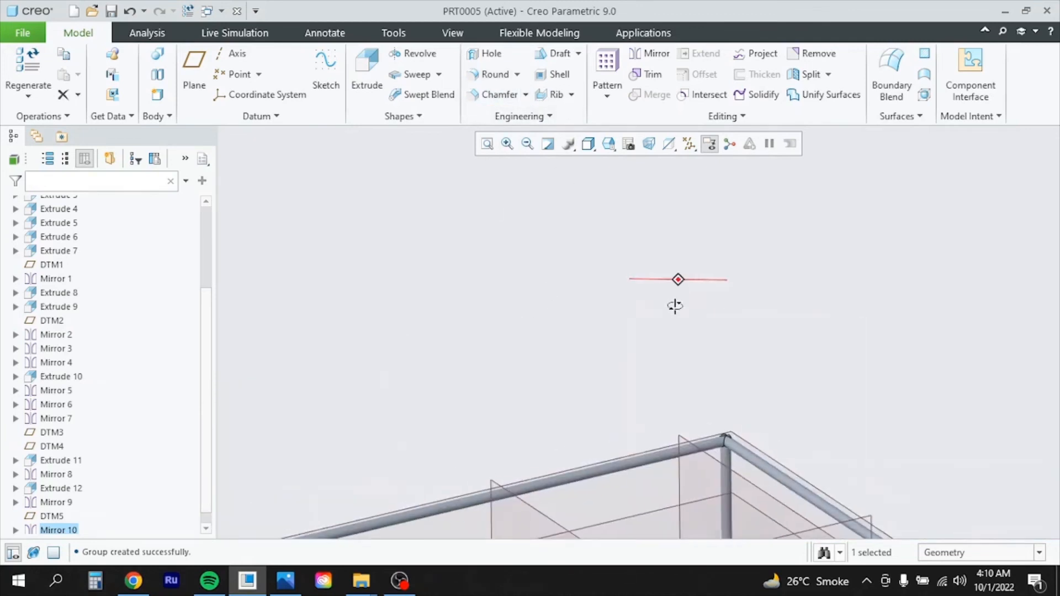
{"action": "scroll", "coordinate": [658, 338], "scroll_direction": "up", "scroll_amount": 5}
{"action": "mouse_move", "coordinate": [663, 373]}
{"action": "middle_mouse_down"}
{"action": "mouse_move", "coordinate": [671, 382]}
{"action": "mouse_move", "coordinate": [668, 369]}
{"action": "middle_mouse_up"}
Hide all datum planes, axes and coordinate systems and view the railing side-on
{"action": "left_click", "coordinate": [689, 144]}
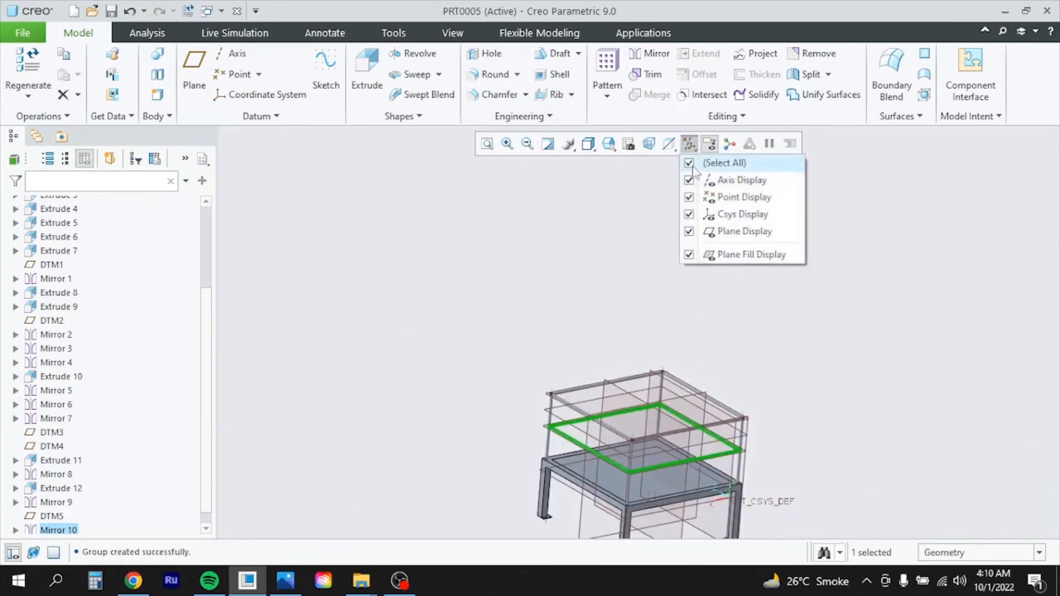
{"action": "left_click", "coordinate": [690, 163]}
{"action": "left_click", "coordinate": [723, 451]}
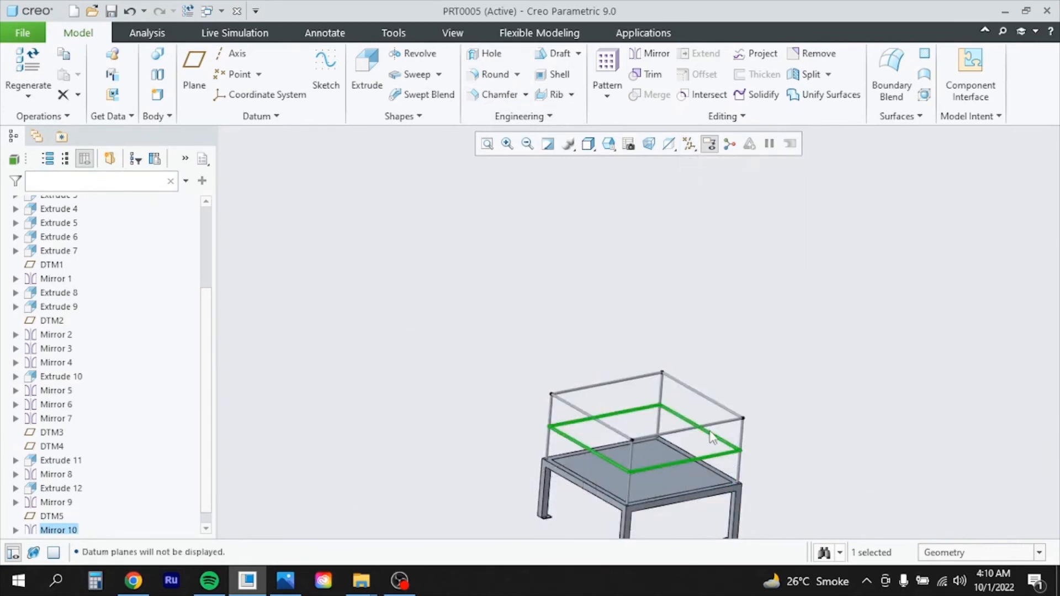
{"action": "scroll", "coordinate": [722, 513], "scroll_direction": "down", "scroll_amount": 3}
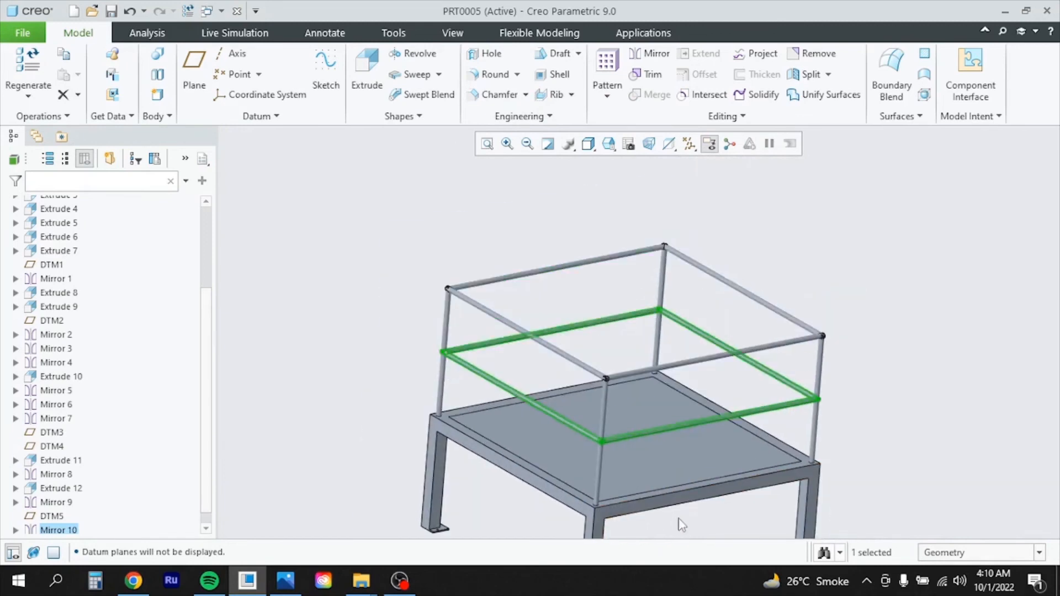
{"action": "mouse_move", "coordinate": [682, 522]}
{"action": "middle_mouse_down"}
{"action": "mouse_move", "coordinate": [647, 489]}
{"action": "mouse_move", "coordinate": [566, 499]}
{"action": "mouse_move", "coordinate": [671, 506]}
{"action": "mouse_move", "coordinate": [748, 492]}
{"action": "mouse_move", "coordinate": [610, 511]}
{"action": "mouse_move", "coordinate": [592, 527]}
{"action": "middle_mouse_up"}
{"action": "middle_click_drag", "start_coordinate": [566, 482], "coordinate": [559, 476]}
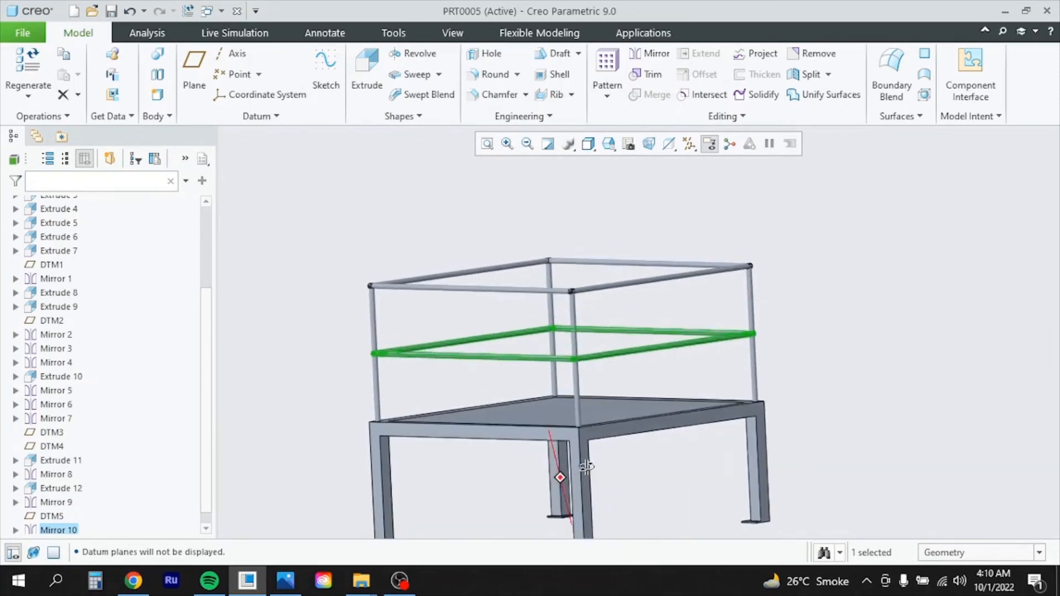
With Extrude 1 selected, show the datum planes again and turn the model to face front
{"action": "left_click", "coordinate": [519, 436]}
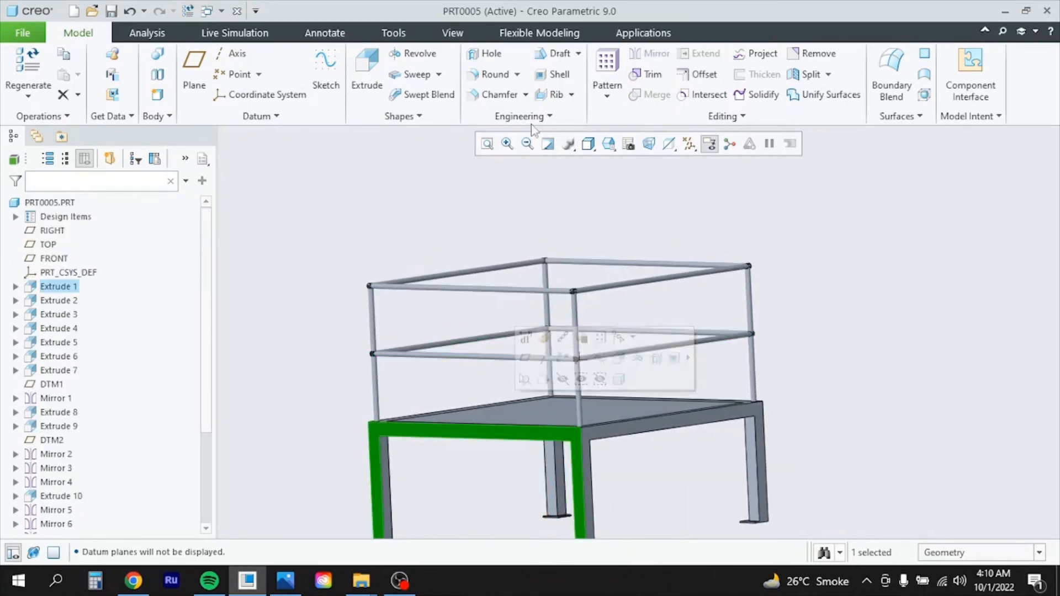
{"action": "left_click", "coordinate": [711, 144]}
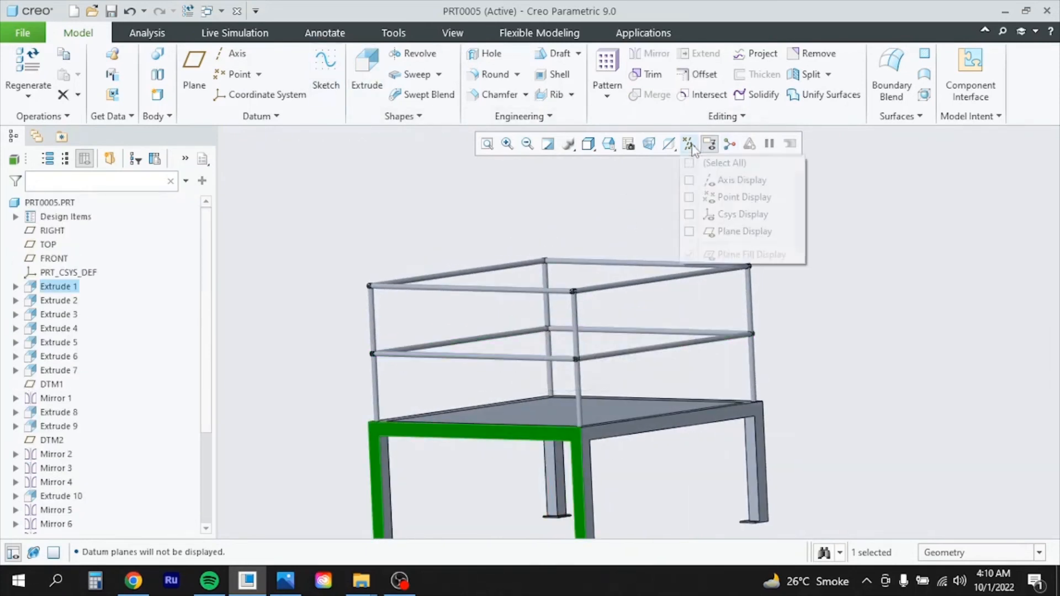
{"action": "left_click", "coordinate": [690, 163]}
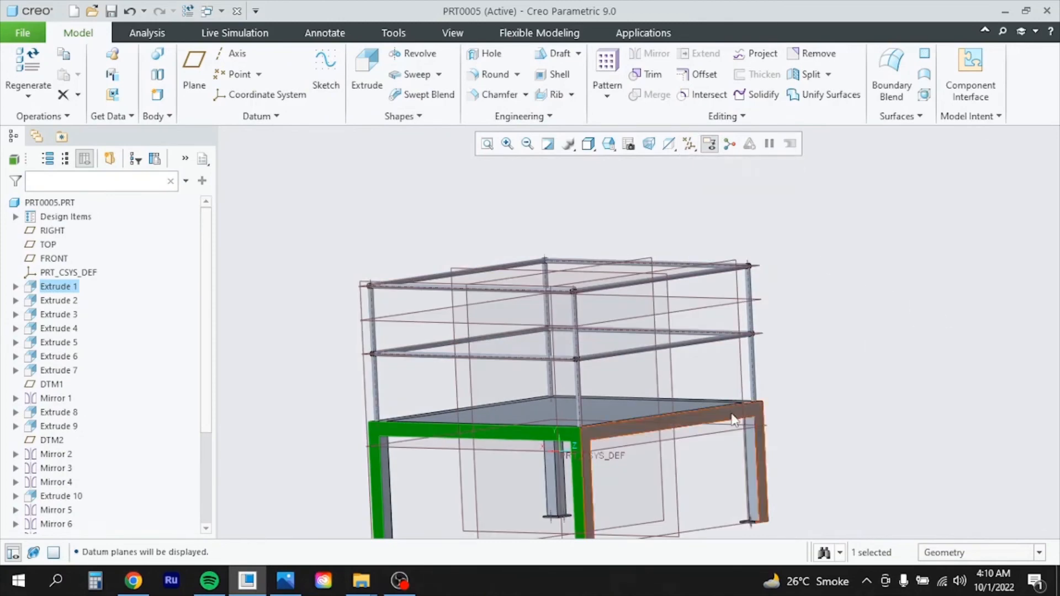
{"action": "middle_click_drag", "start_coordinate": [729, 417], "coordinate": [715, 397]}
{"action": "middle_click_drag", "start_coordinate": [693, 403], "coordinate": [741, 410]}
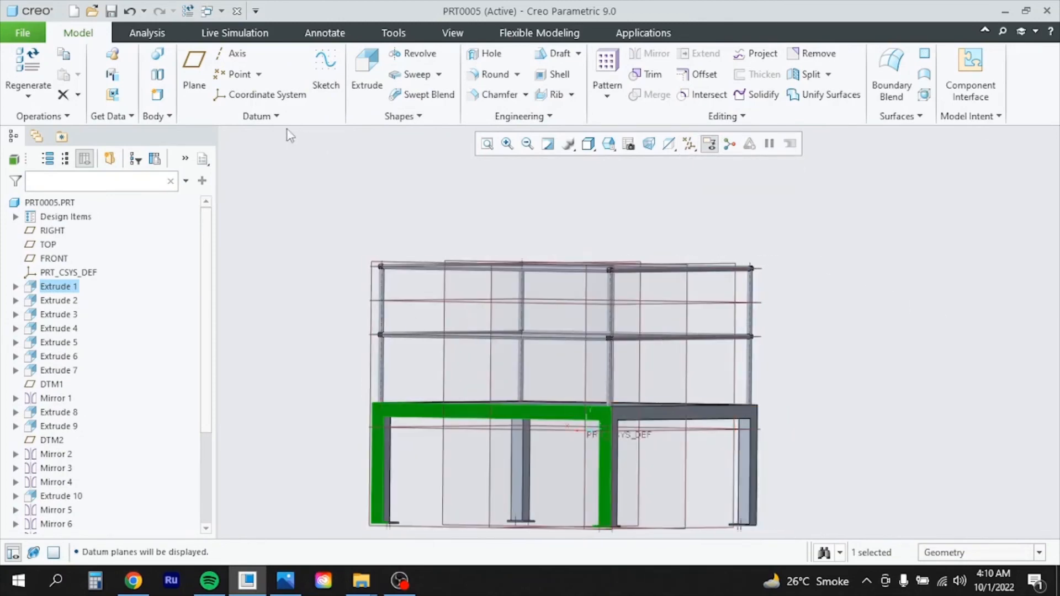
Start an extrusion and sketch a rectangle between the railing posts, 110 high
{"action": "left_click", "coordinate": [367, 72]}
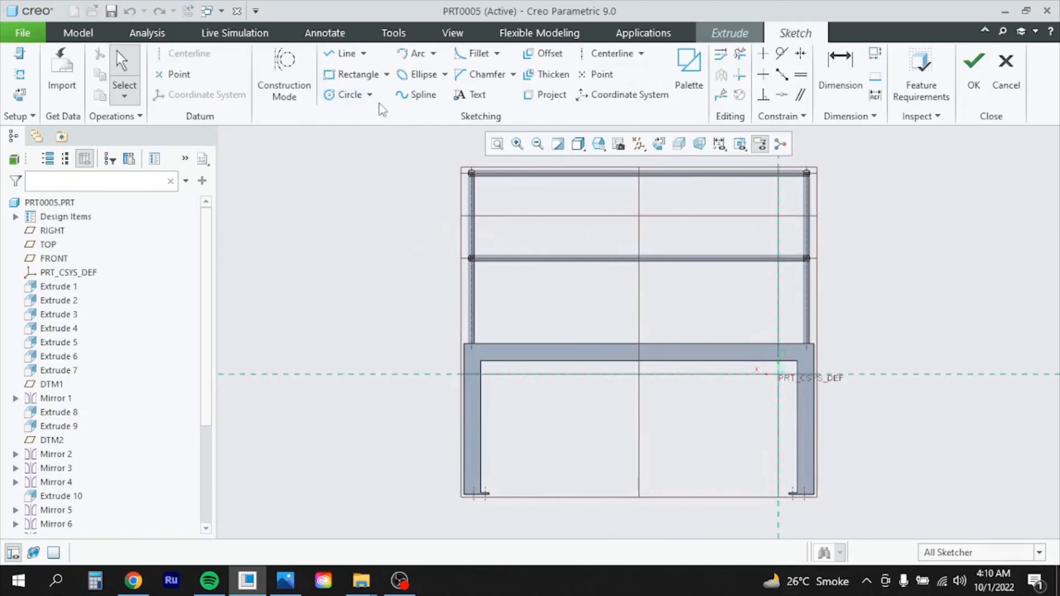
{"action": "left_click", "coordinate": [348, 75]}
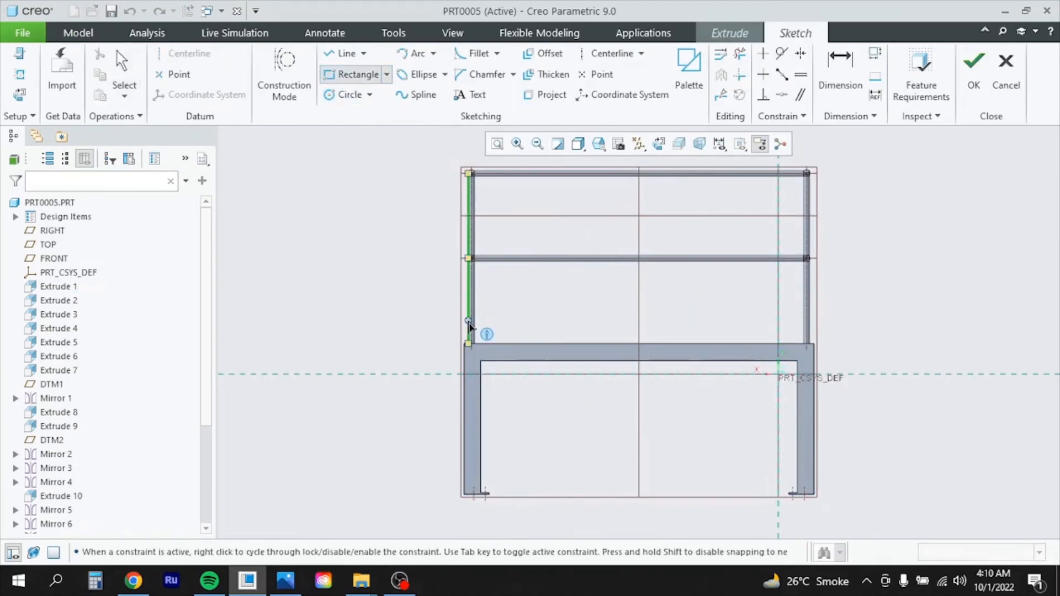
{"action": "scroll", "coordinate": [469, 323], "scroll_direction": "down", "scroll_amount": 3}
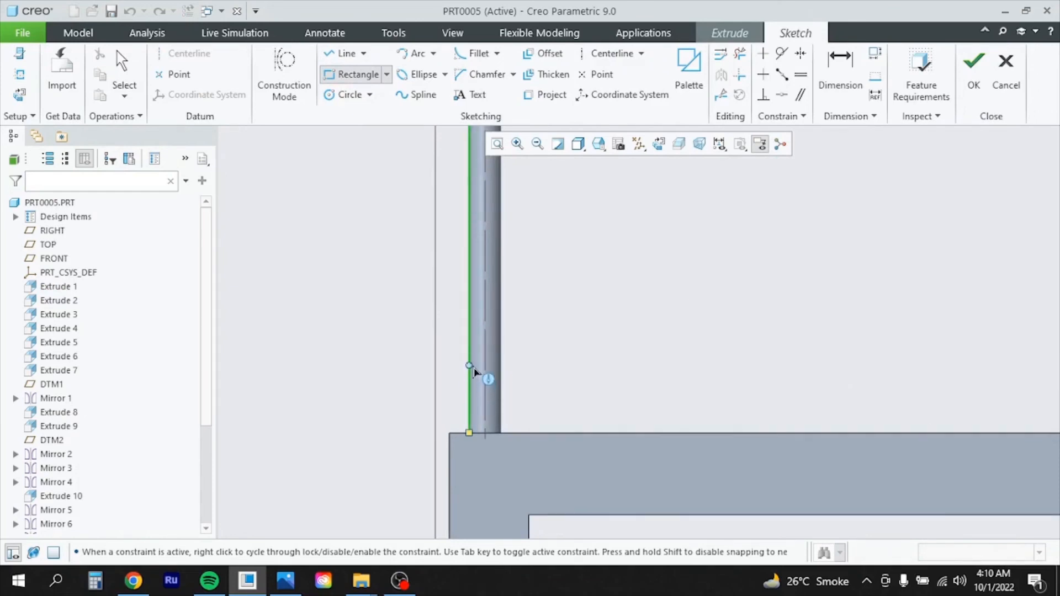
{"action": "left_click", "coordinate": [469, 324]}
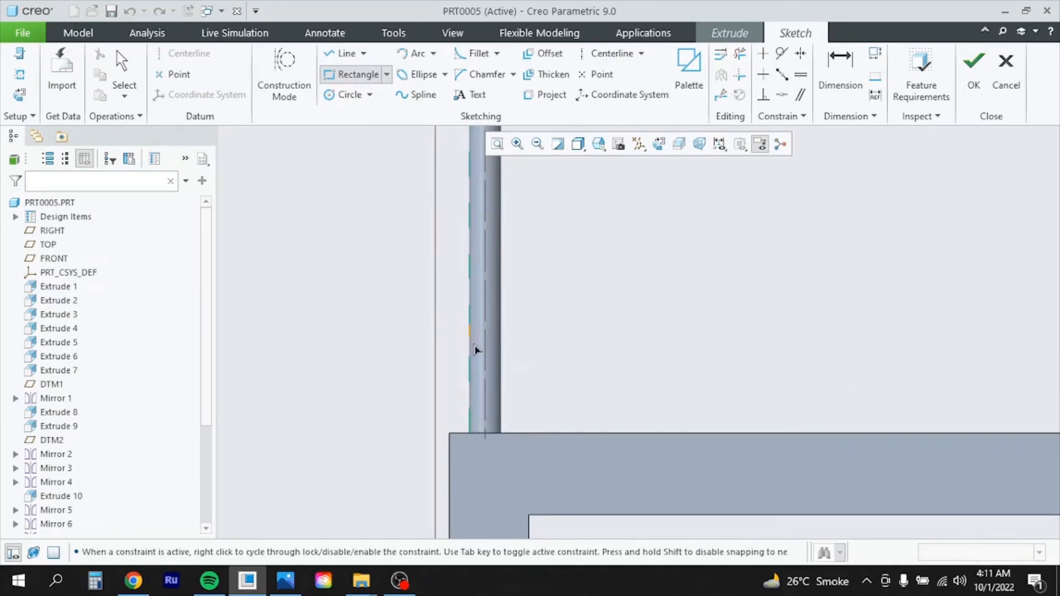
{"action": "scroll", "coordinate": [420, 407], "scroll_direction": "up", "scroll_amount": 5}
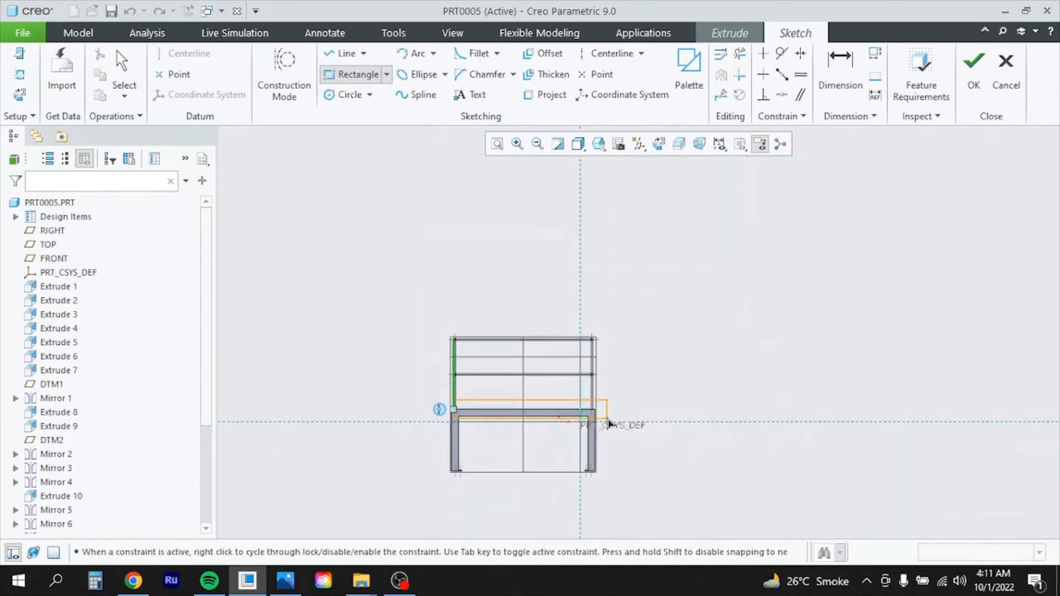
{"action": "scroll", "coordinate": [610, 424], "scroll_direction": "down", "scroll_amount": 6}
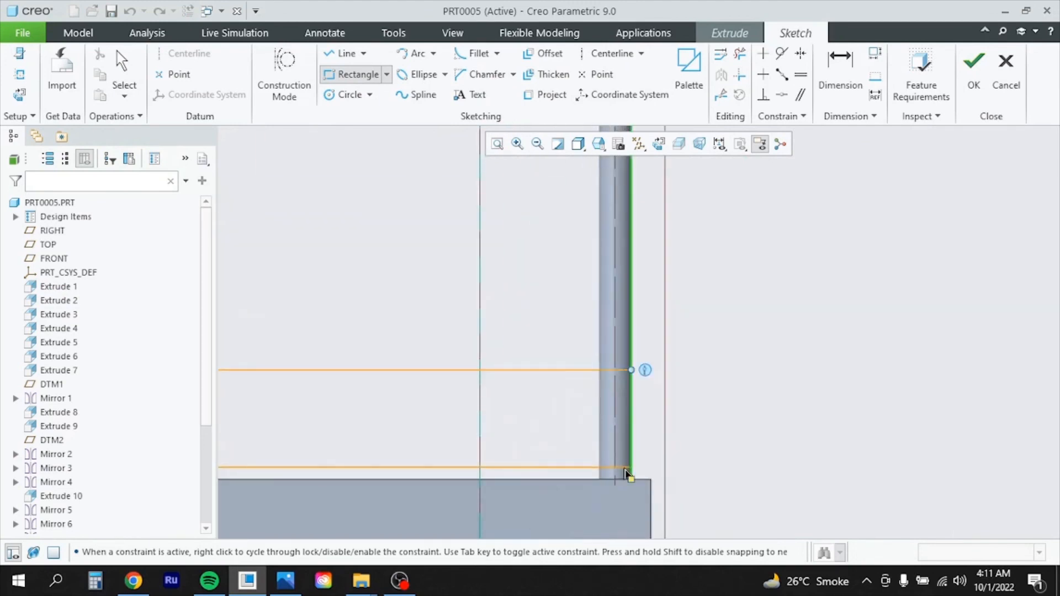
{"action": "left_click", "coordinate": [628, 470]}
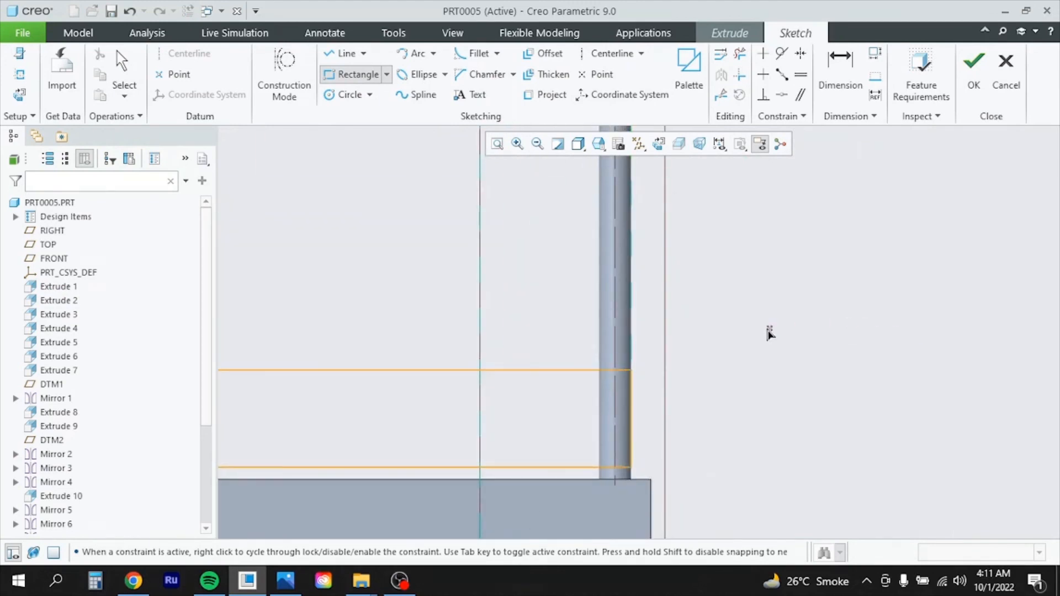
{"action": "middle_click", "coordinate": [722, 351]}
{"action": "scroll", "coordinate": [818, 417], "scroll_direction": "up", "scroll_amount": 5}
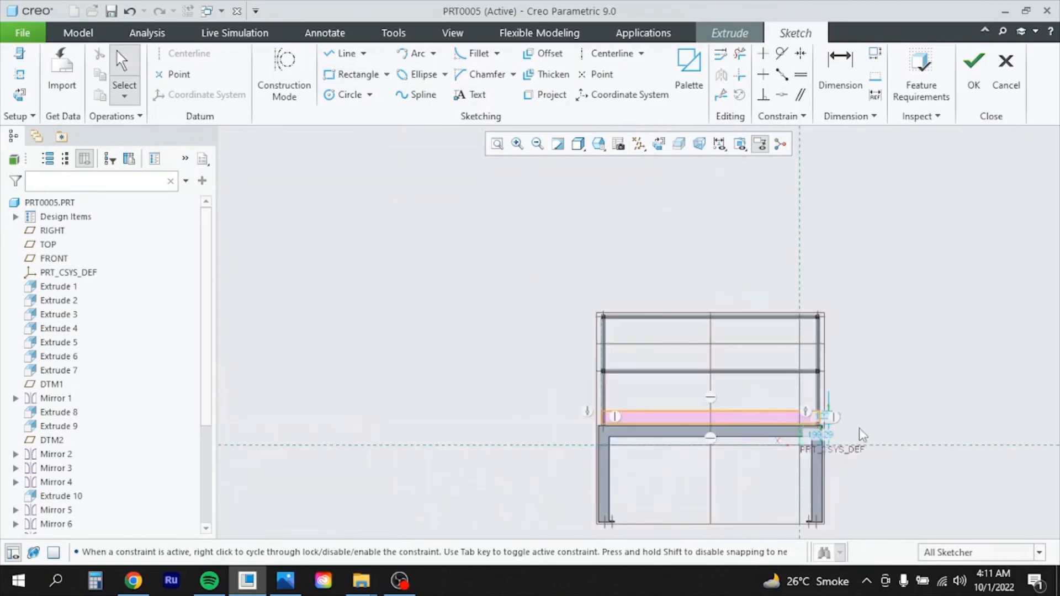
{"action": "scroll", "coordinate": [863, 435], "scroll_direction": "down", "scroll_amount": 3}
{"action": "double_click", "coordinate": [797, 406]}
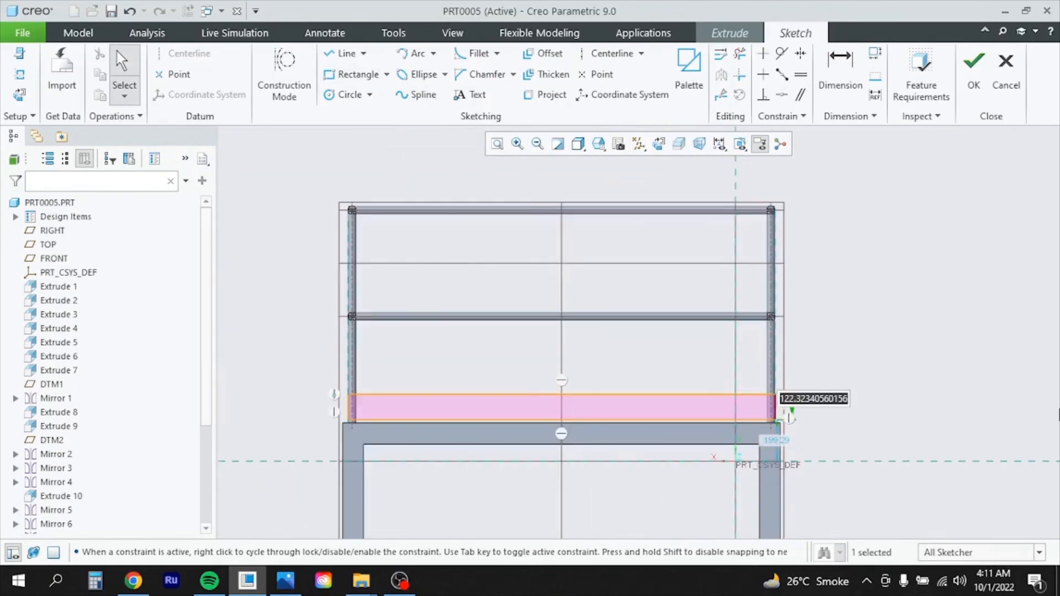
{"action": "type", "text": "1"}
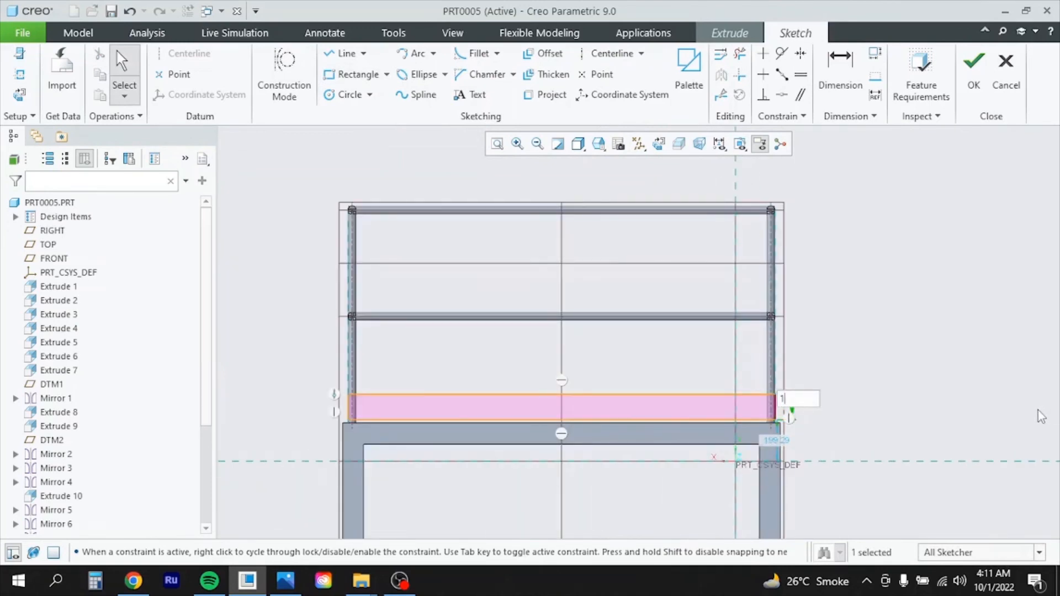
{"action": "type", "text": "10"}
{"action": "key", "text": "Return"}
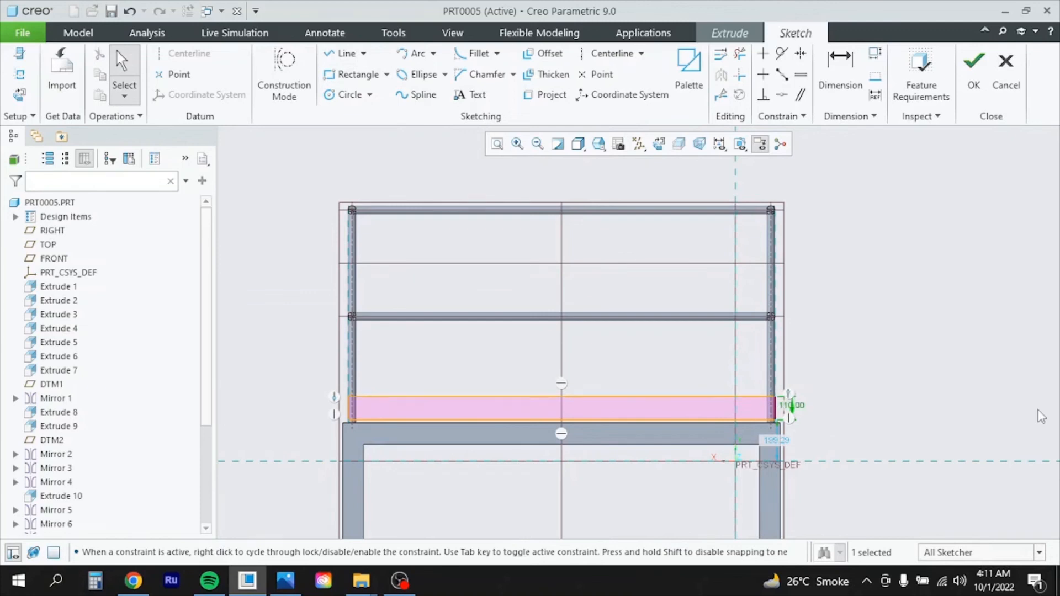
Extrude the sketch 3 deep to create the toe-board plate, Extrude 13
{"action": "left_click", "coordinate": [973, 80]}
{"action": "middle_click_drag", "start_coordinate": [796, 334], "coordinate": [717, 326]}
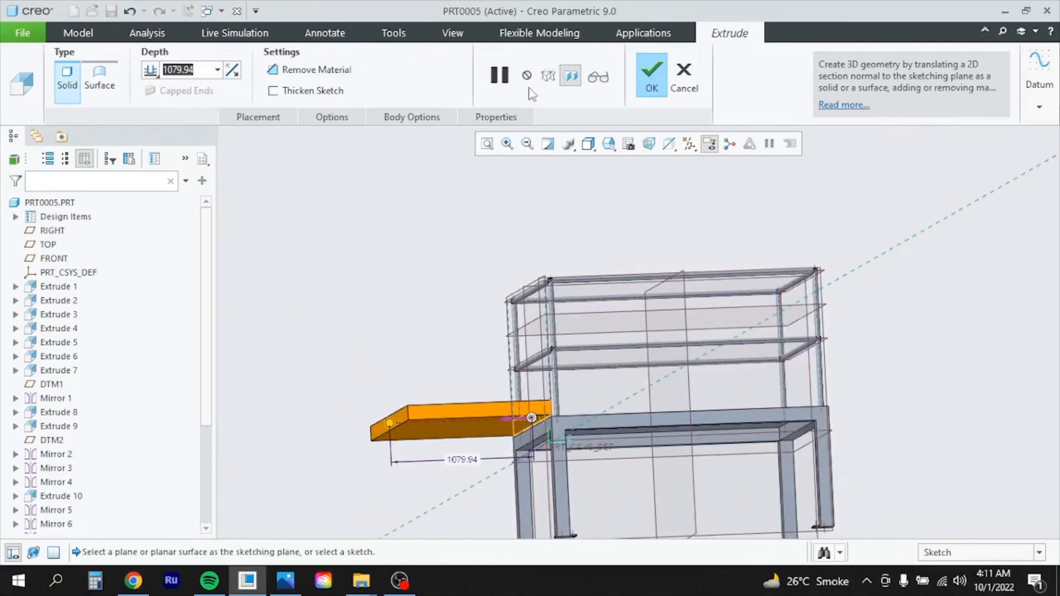
{"action": "type", "text": "3"}
{"action": "key", "text": "Return"}
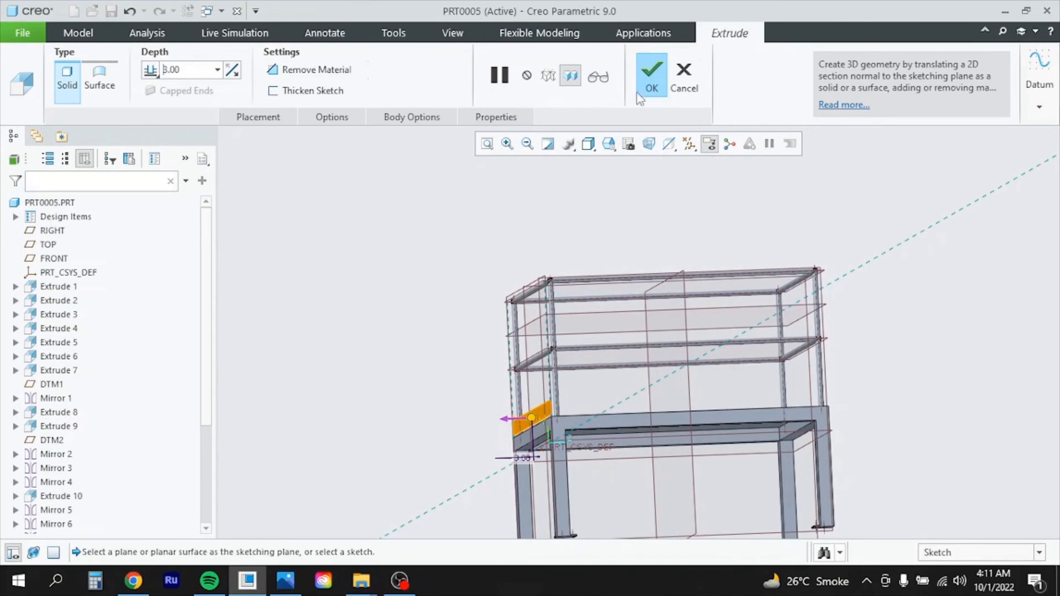
{"action": "left_click", "coordinate": [658, 72]}
{"action": "scroll", "coordinate": [605, 380], "scroll_direction": "up", "scroll_amount": 4}
{"action": "mouse_move", "coordinate": [608, 401]}
{"action": "middle_mouse_down"}
{"action": "mouse_move", "coordinate": [601, 414]}
{"action": "mouse_move", "coordinate": [605, 400]}
{"action": "middle_mouse_up"}
{"action": "scroll", "coordinate": [606, 404], "scroll_direction": "down", "scroll_amount": 5}
{"action": "middle_click_drag", "start_coordinate": [685, 395], "coordinate": [718, 389]}
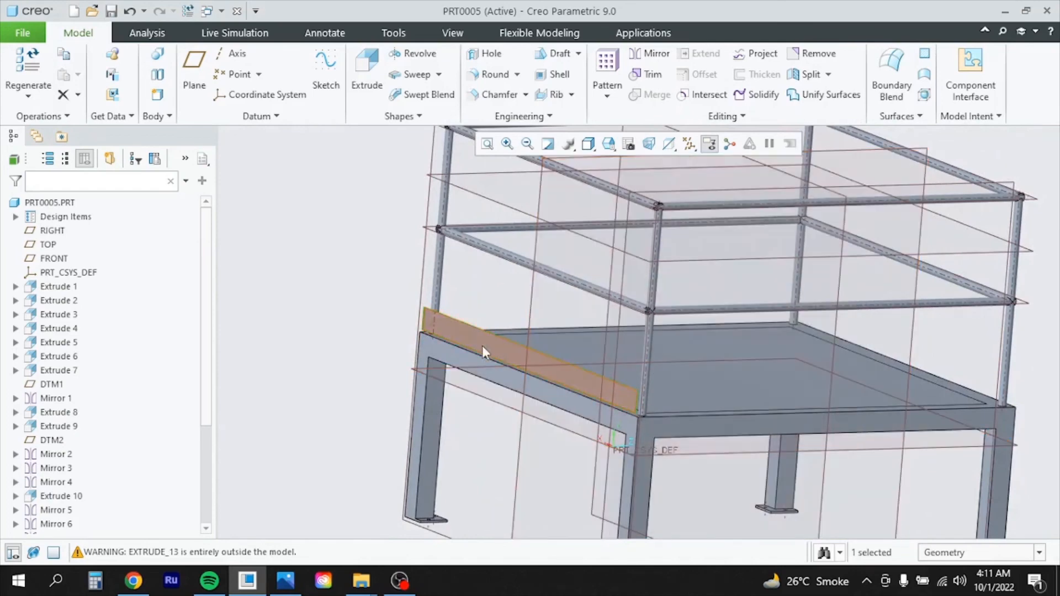
Select the toe-board plate Extrude 13 and open its definition for editing
{"action": "left_click", "coordinate": [482, 346]}
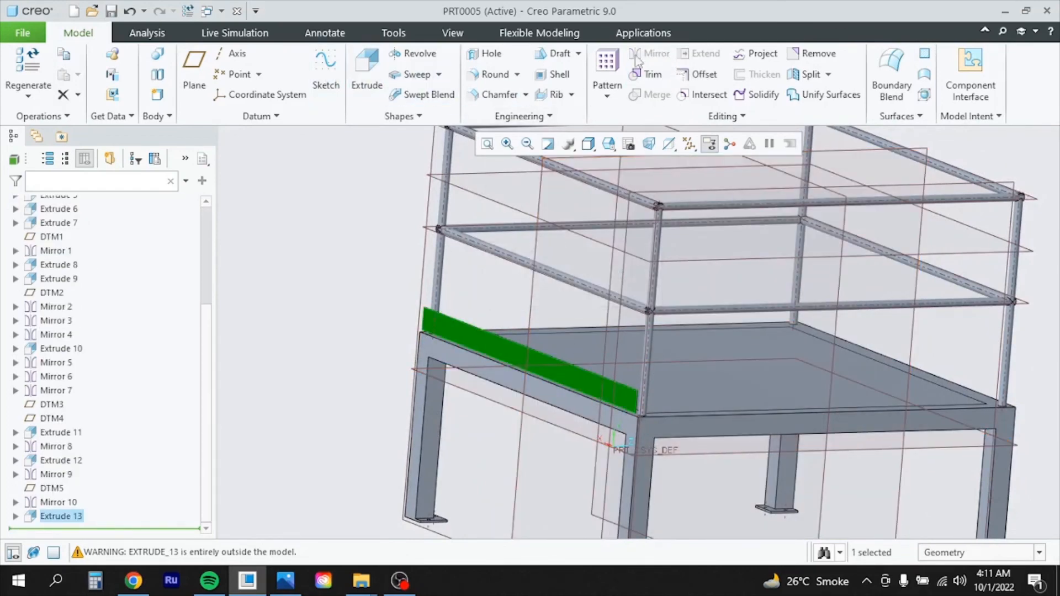
{"action": "left_click", "coordinate": [327, 300]}
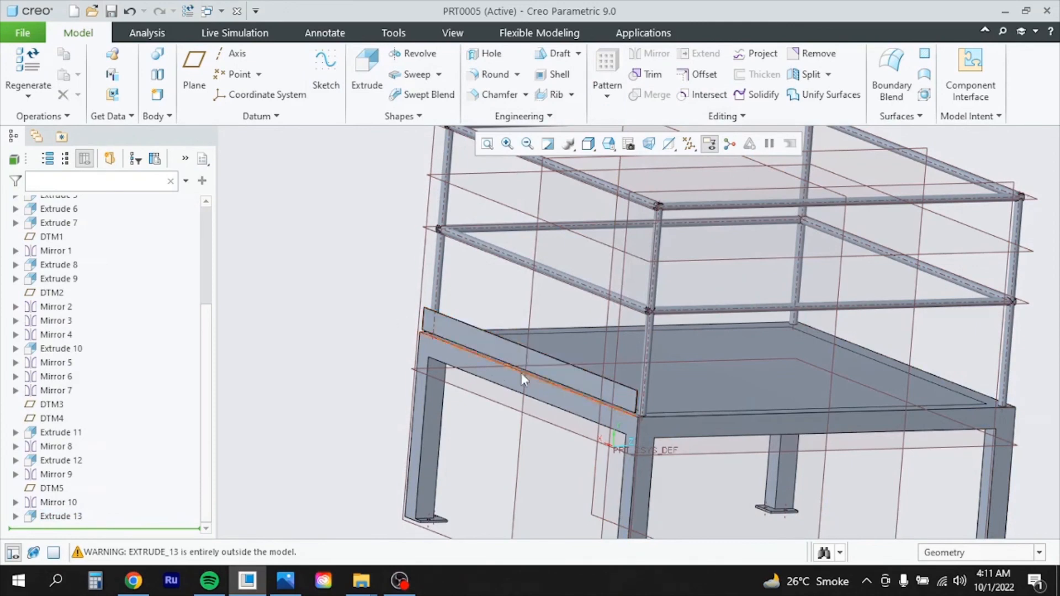
{"action": "scroll", "coordinate": [521, 373], "scroll_direction": "down", "scroll_amount": 5}
{"action": "middle_click_drag", "start_coordinate": [671, 382], "coordinate": [608, 380]}
{"action": "scroll", "coordinate": [531, 380], "scroll_direction": "up", "scroll_amount": 5}
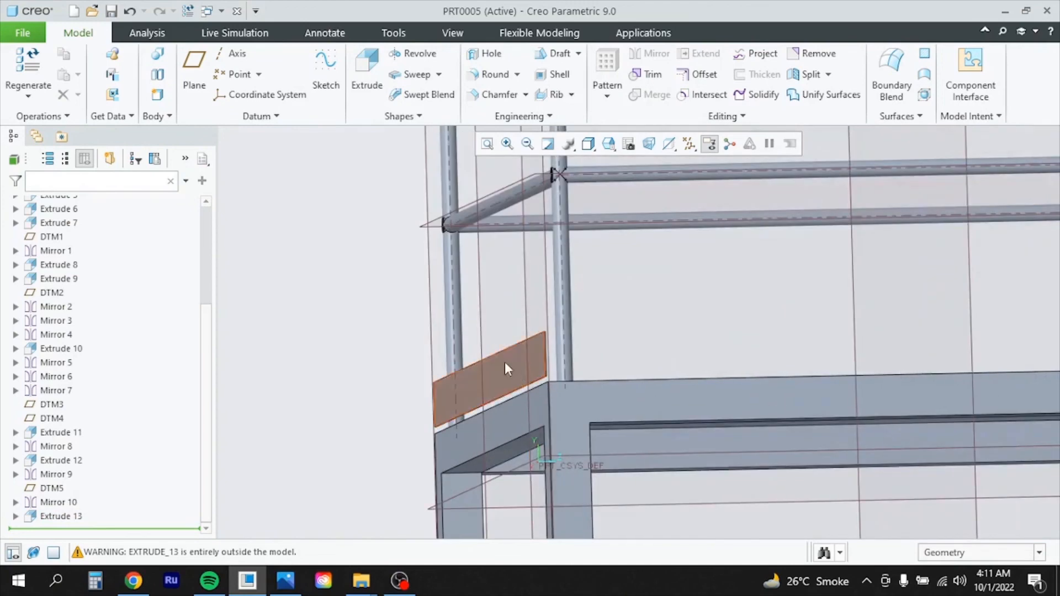
{"action": "left_click", "coordinate": [505, 363]}
{"action": "left_click", "coordinate": [534, 274]}
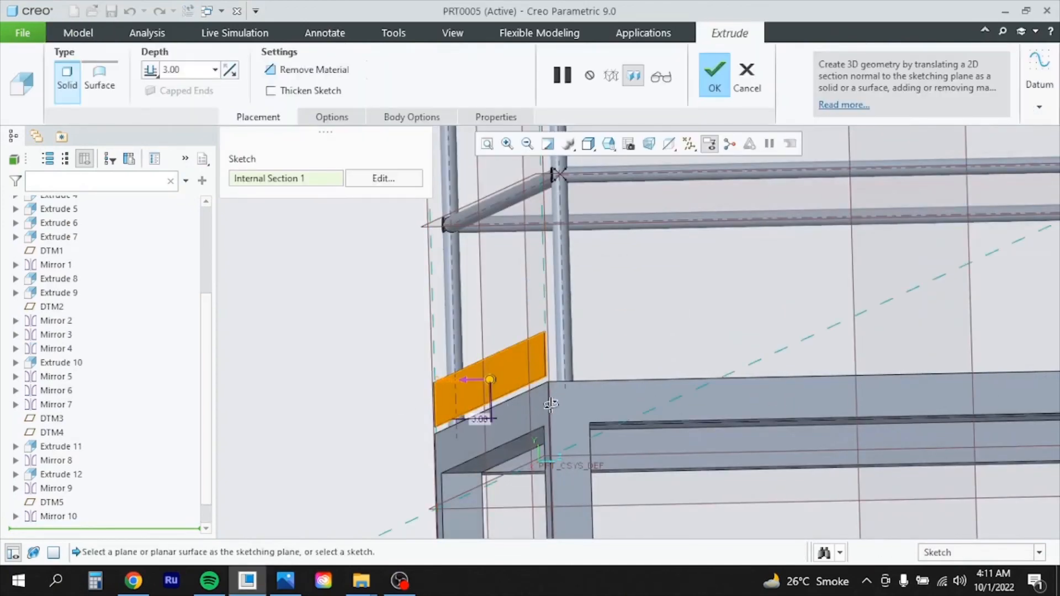
Revise the plate's 110-high sketch and accept the redefined Extrude 13
{"action": "scroll", "coordinate": [544, 409], "scroll_direction": "down", "scroll_amount": 4}
{"action": "scroll", "coordinate": [437, 432], "scroll_direction": "up", "scroll_amount": 3}
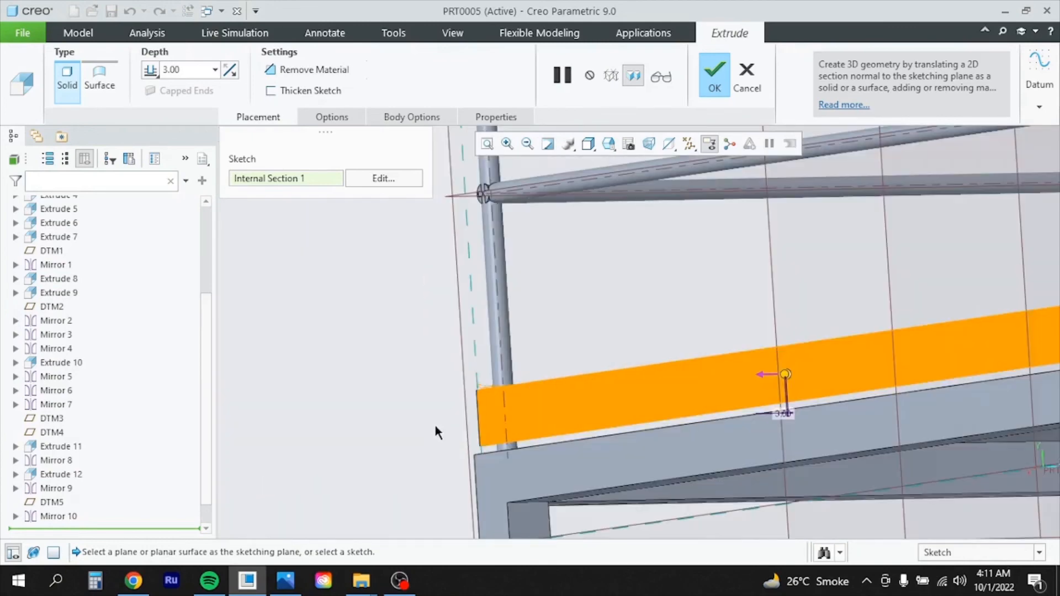
{"action": "left_click", "coordinate": [383, 178]}
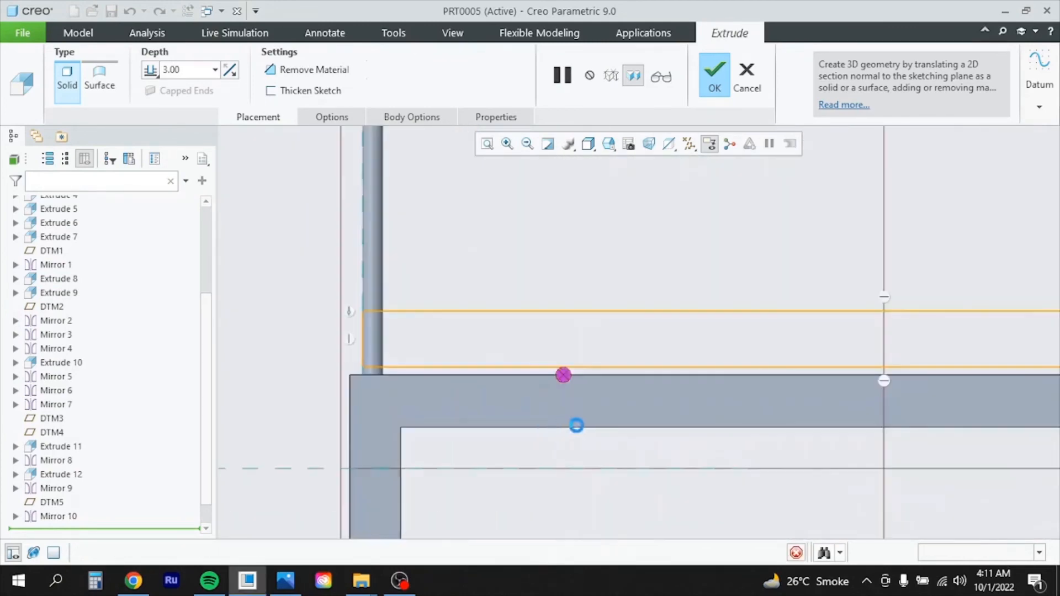
{"action": "scroll", "coordinate": [642, 440], "scroll_direction": "down", "scroll_amount": 3}
{"action": "scroll", "coordinate": [834, 403], "scroll_direction": "up", "scroll_amount": 3}
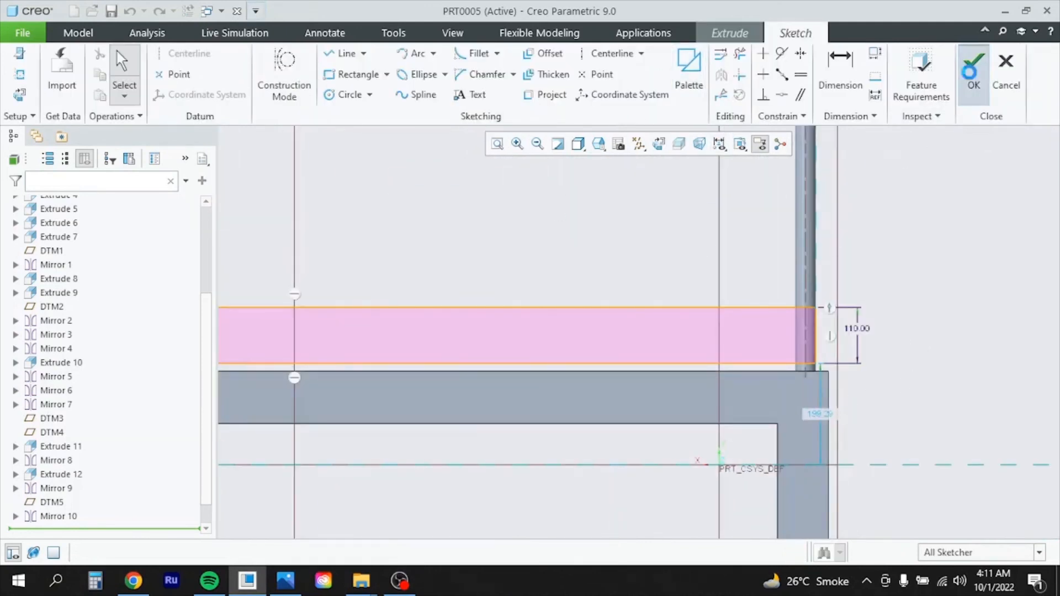
{"action": "left_click", "coordinate": [973, 69]}
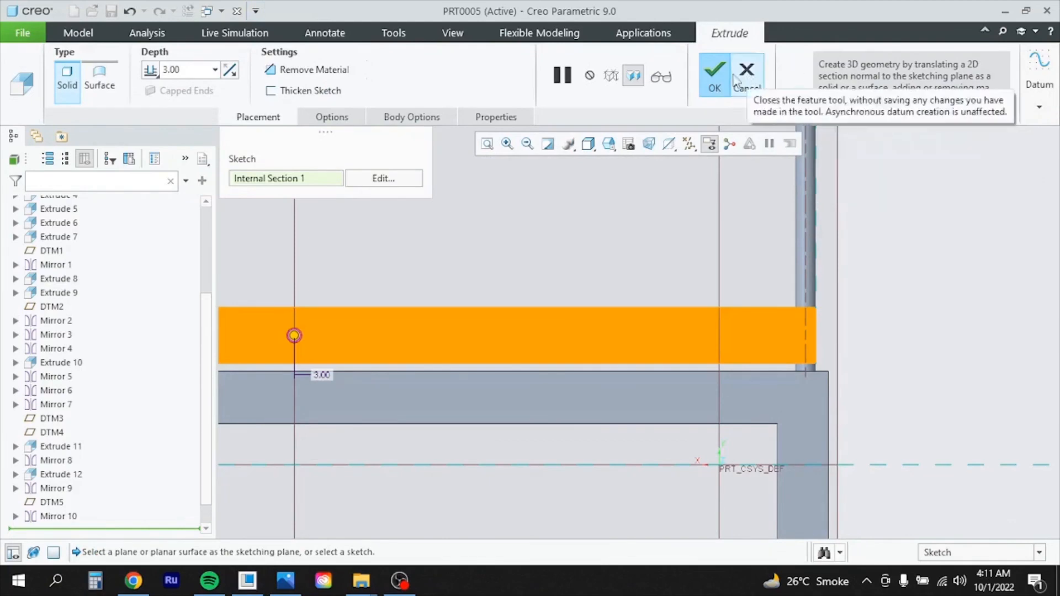
{"action": "left_click", "coordinate": [714, 73]}
{"action": "scroll", "coordinate": [706, 332], "scroll_direction": "down", "scroll_amount": 3}
{"action": "middle_click_drag", "start_coordinate": [863, 360], "coordinate": [829, 368]}
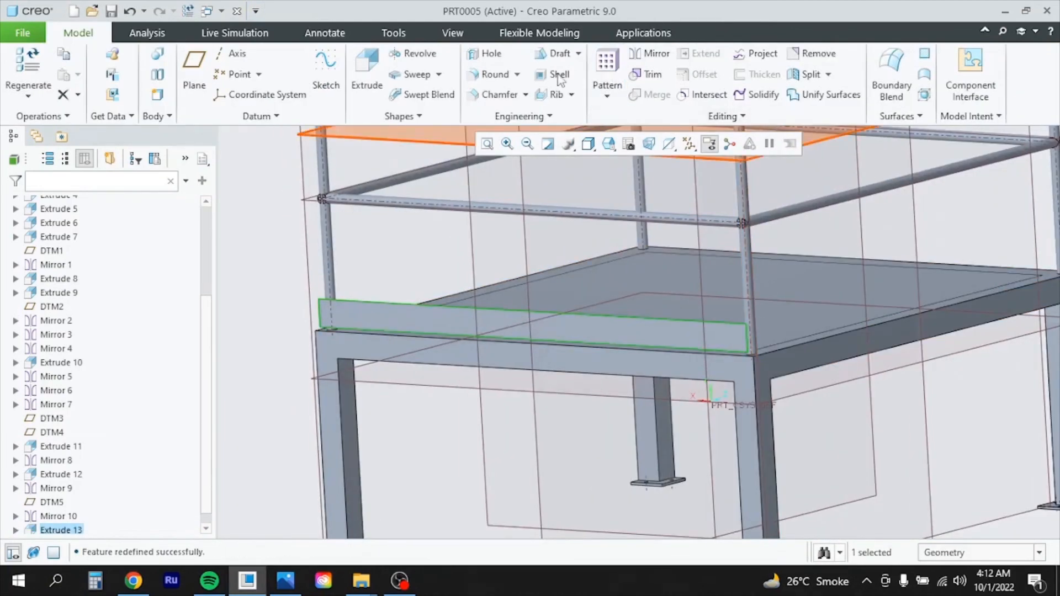
Sketch a 110-high rectangle on the frame face along the deck's side edge
{"action": "left_click", "coordinate": [833, 348]}
{"action": "left_click", "coordinate": [366, 74]}
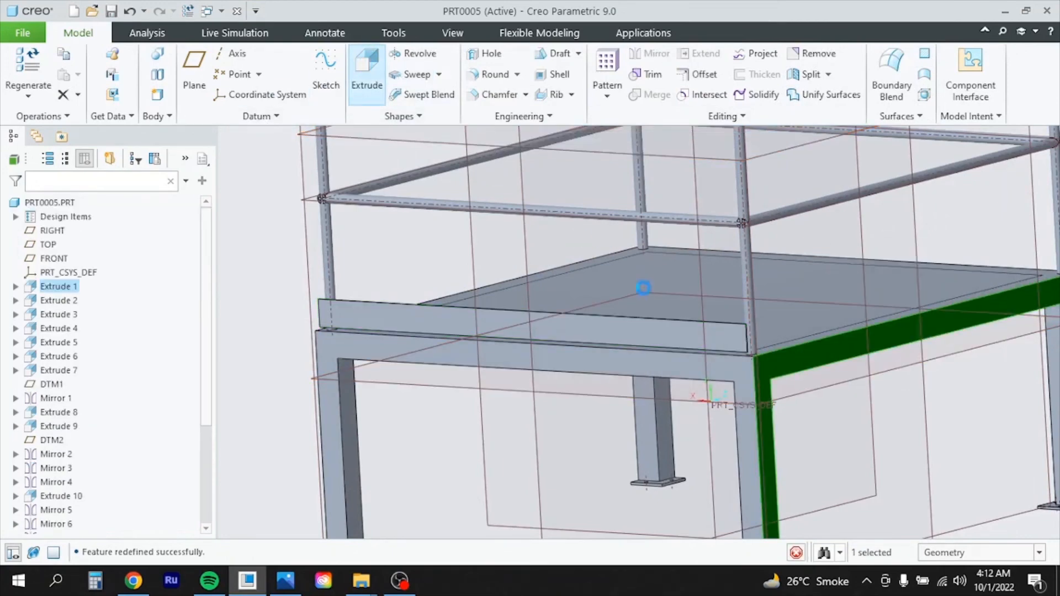
{"action": "left_click", "coordinate": [722, 343]}
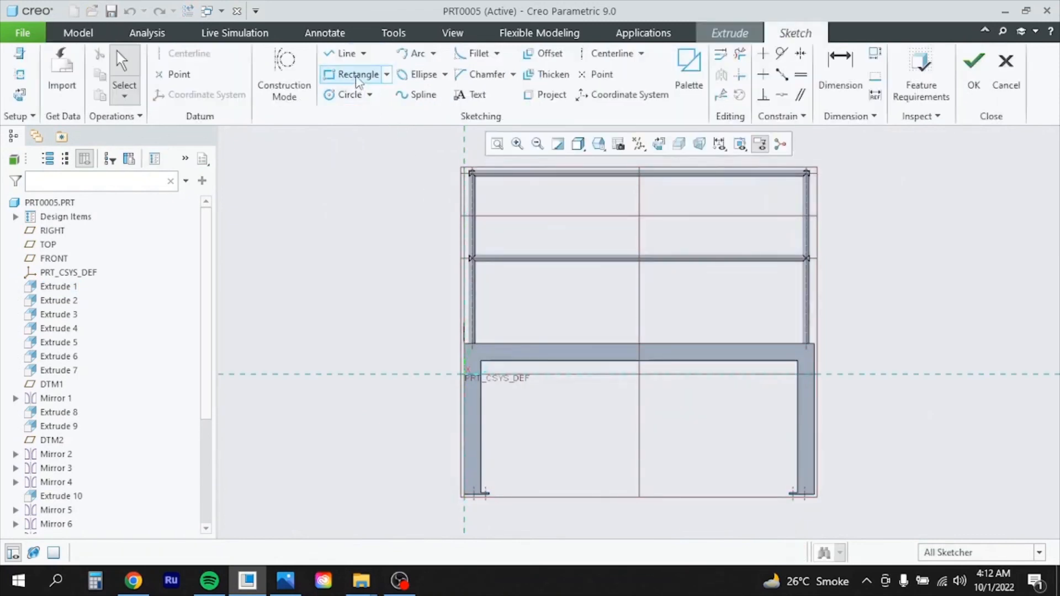
{"action": "left_click", "coordinate": [356, 74]}
{"action": "scroll", "coordinate": [475, 356], "scroll_direction": "down", "scroll_amount": 3}
{"action": "scroll", "coordinate": [481, 353], "scroll_direction": "up", "scroll_amount": 6}
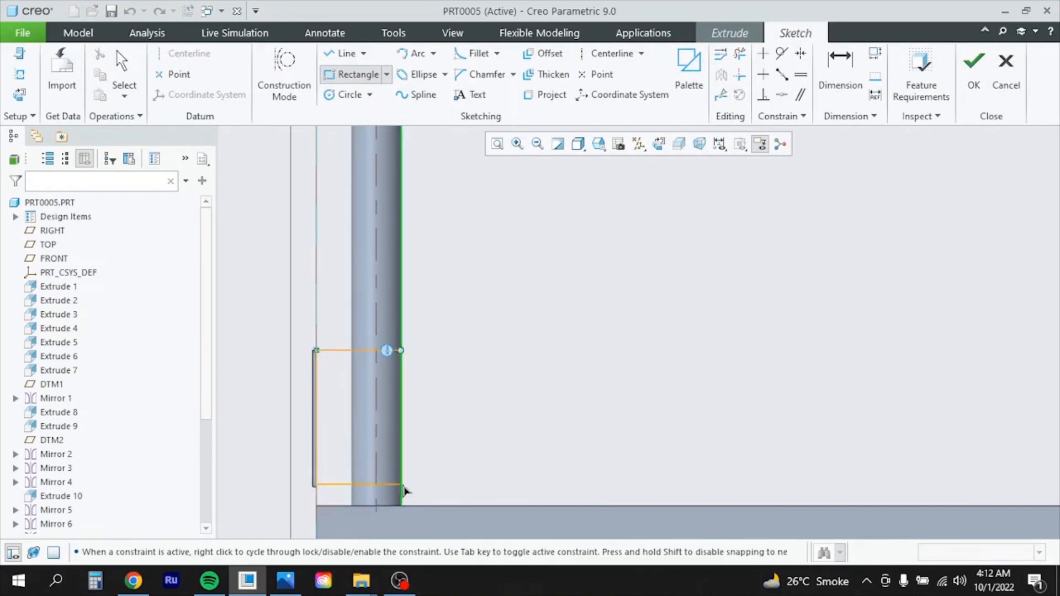
{"action": "scroll", "coordinate": [574, 514], "scroll_direction": "down", "scroll_amount": 5}
{"action": "scroll", "coordinate": [930, 505], "scroll_direction": "up", "scroll_amount": 6}
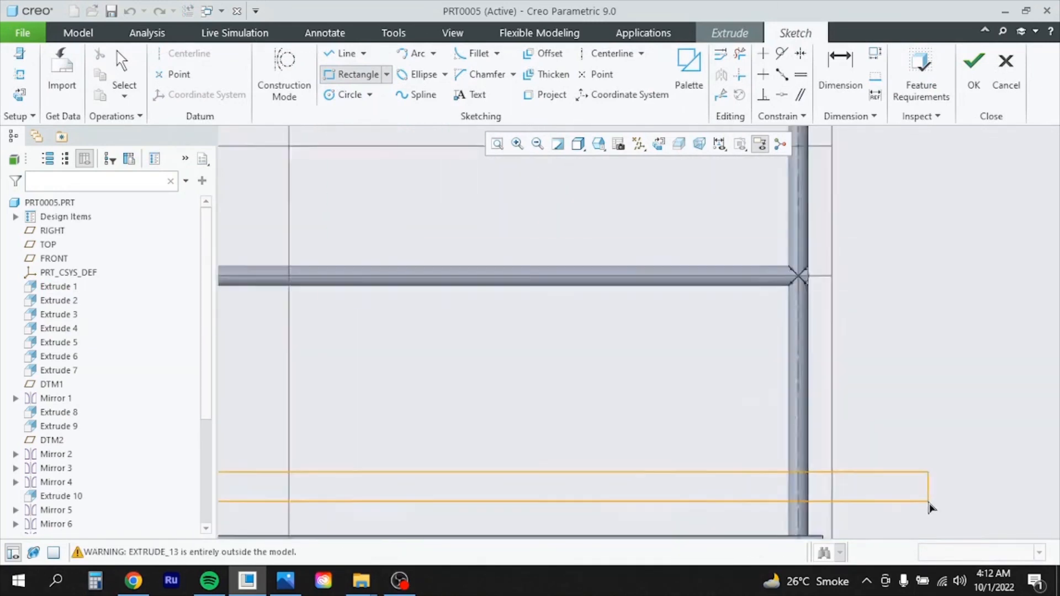
{"action": "left_click", "coordinate": [739, 521]}
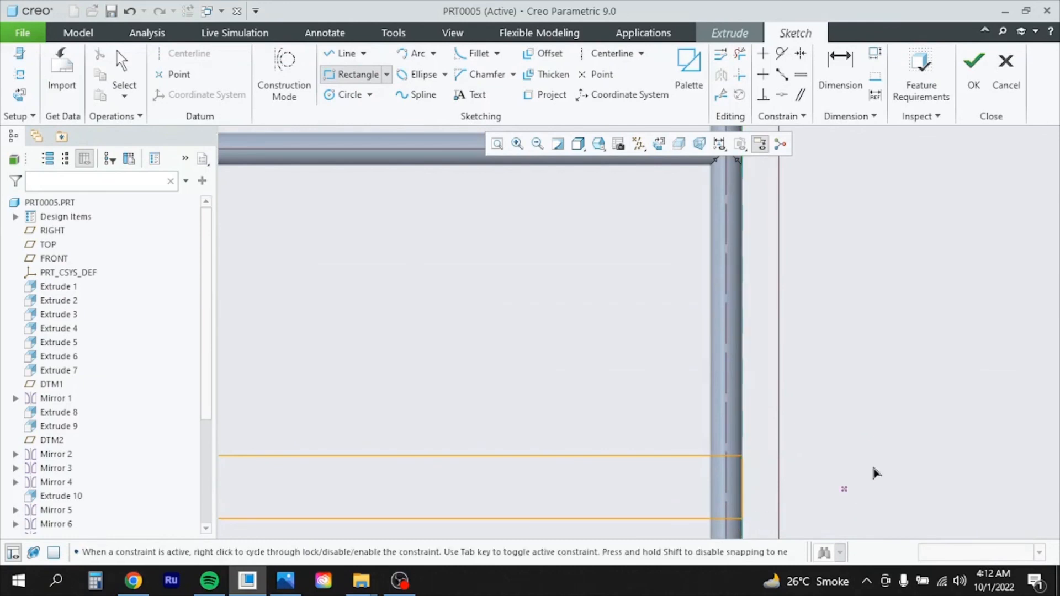
{"action": "middle_click", "coordinate": [791, 372]}
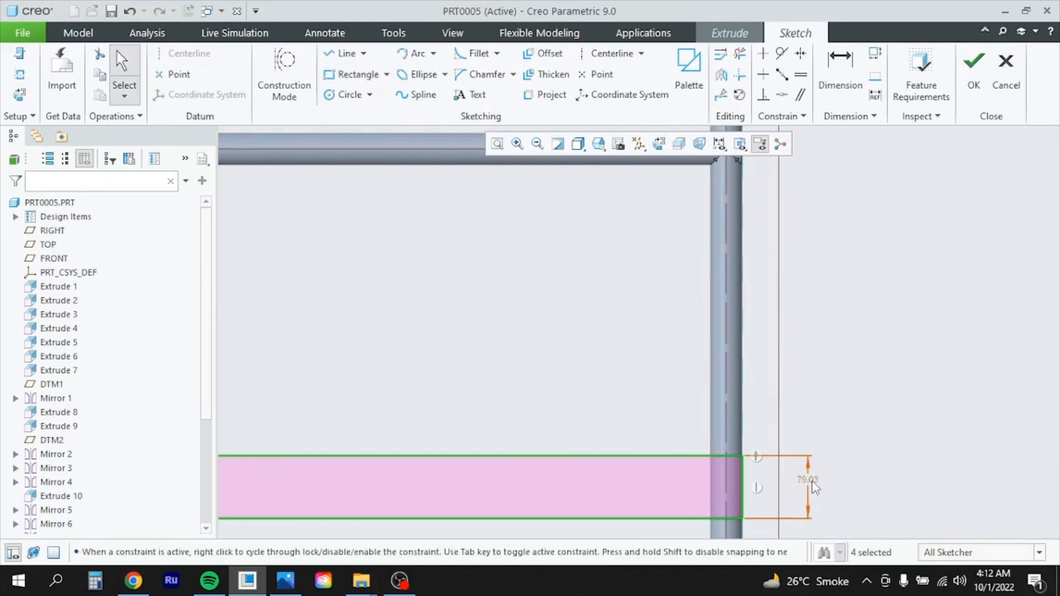
{"action": "double_click", "coordinate": [823, 480]}
{"action": "type", "text": "11"}
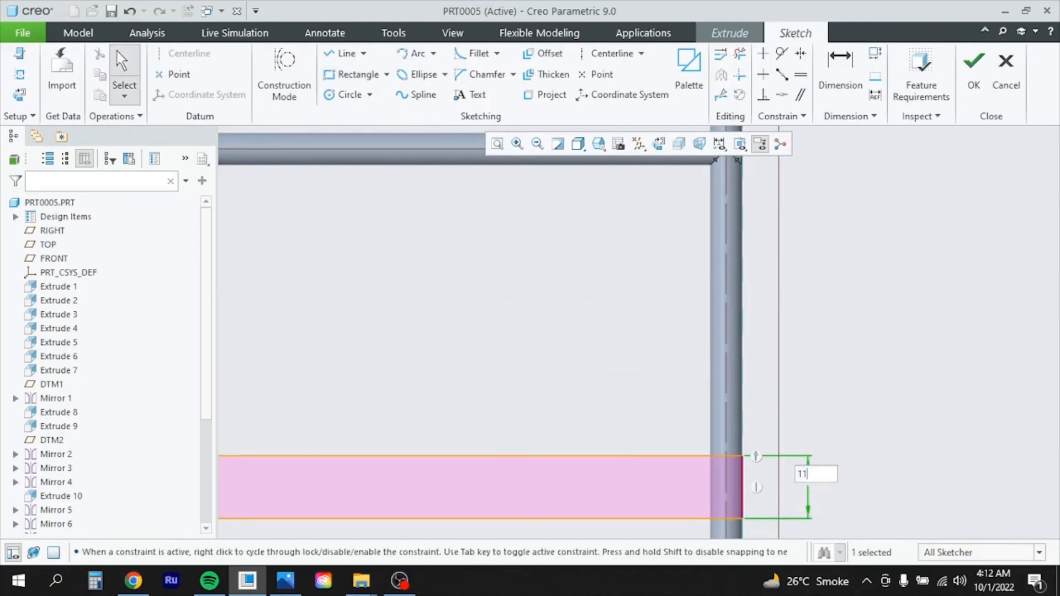
{"action": "type", "text": "0"}
{"action": "key", "text": "Return"}
Extrude the sketch with depth 3 to finish the side toe-board, Extrude 14
{"action": "scroll", "coordinate": [795, 402], "scroll_direction": "down", "scroll_amount": 4}
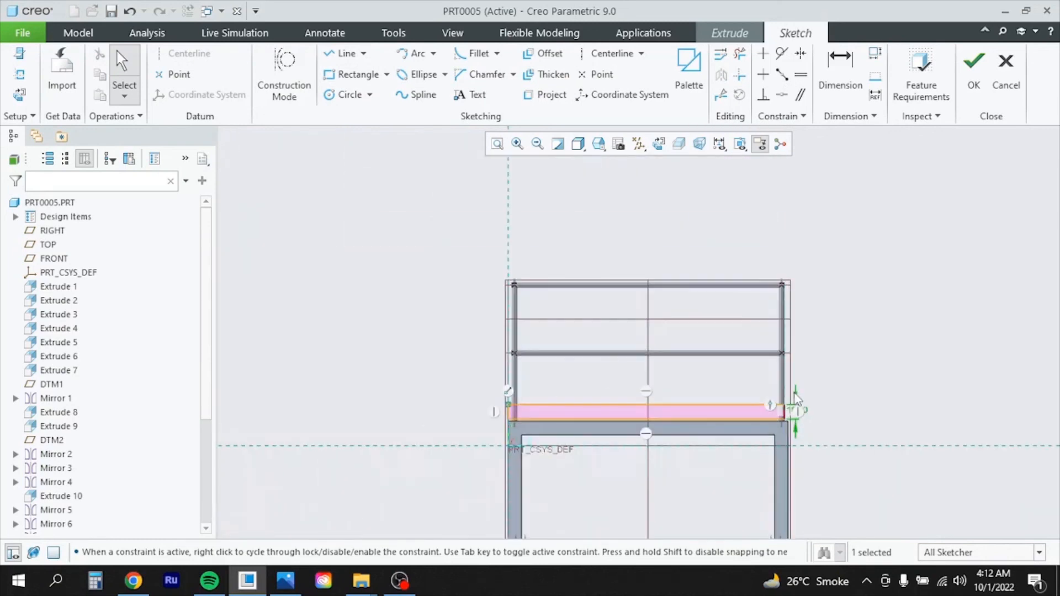
{"action": "left_click", "coordinate": [975, 69]}
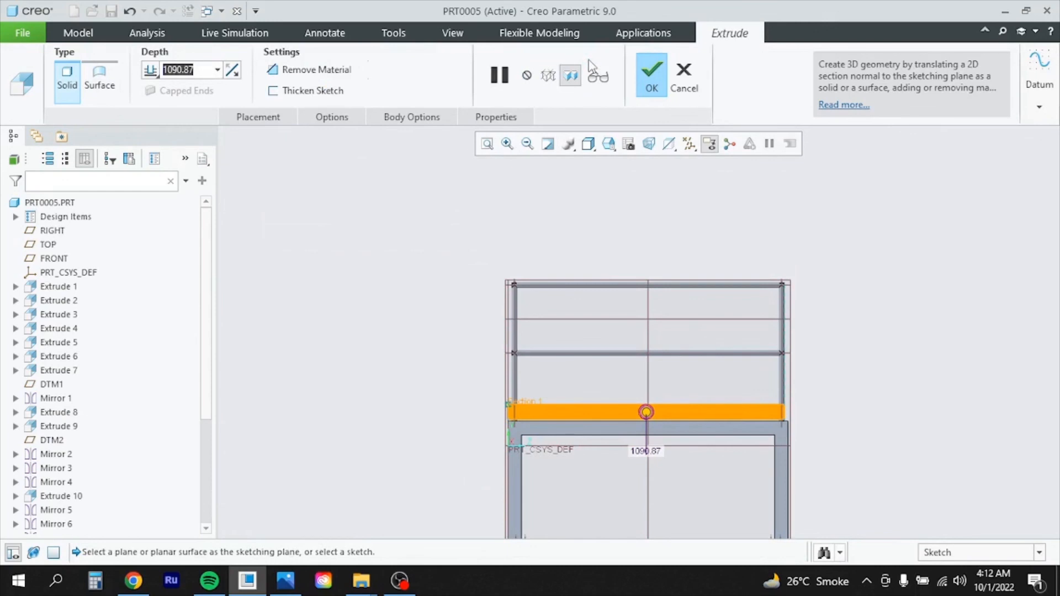
{"action": "type", "text": "3"}
{"action": "key", "text": "Return"}
{"action": "left_click", "coordinate": [661, 75]}
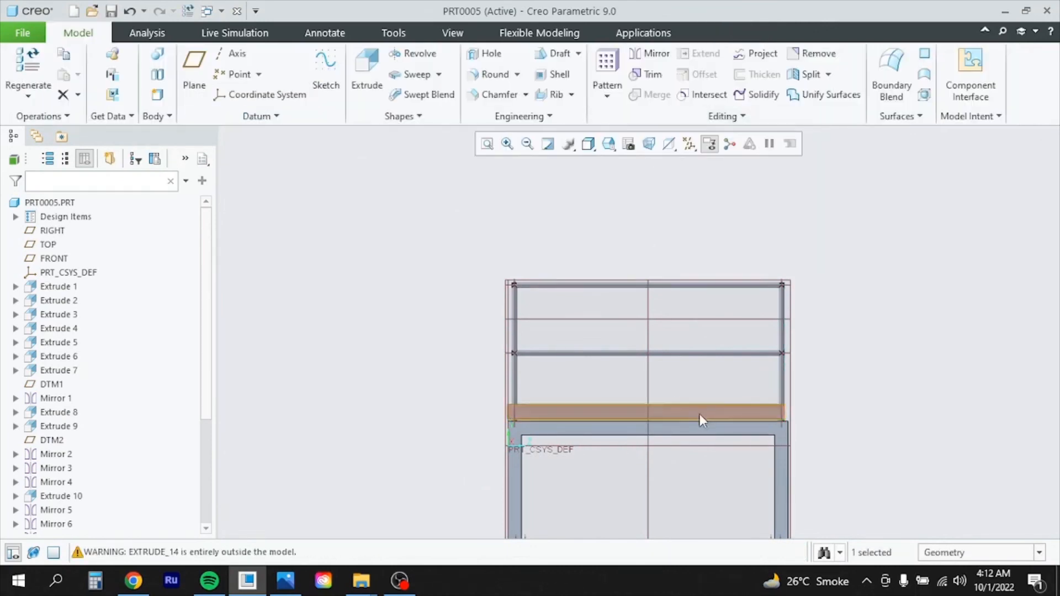
{"action": "scroll", "coordinate": [700, 414], "scroll_direction": "down", "scroll_amount": 4}
{"action": "scroll", "coordinate": [728, 413], "scroll_direction": "up", "scroll_amount": 8}
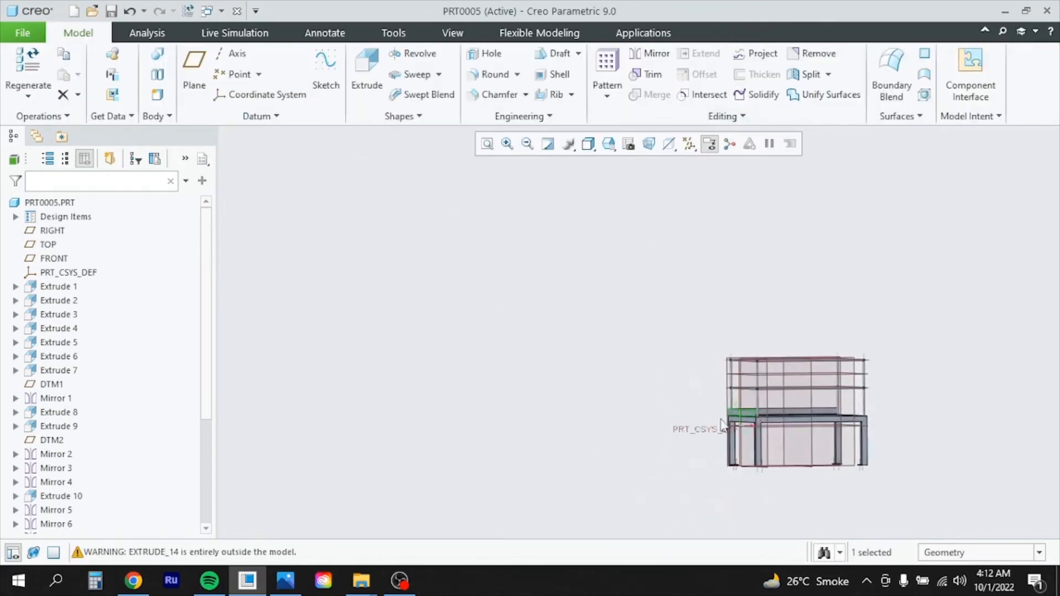
{"action": "scroll", "coordinate": [933, 410], "scroll_direction": "up", "scroll_amount": 2}
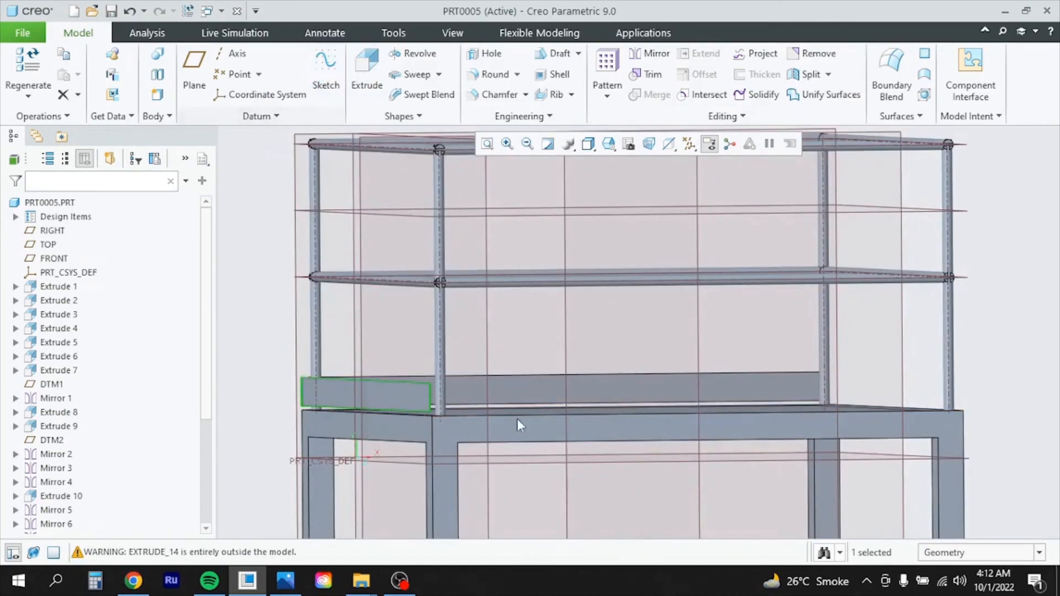
Select the front beam and sketch a rectangle over the bar for a new extrusion
{"action": "left_click", "coordinate": [535, 425]}
{"action": "left_click", "coordinate": [641, 350]}
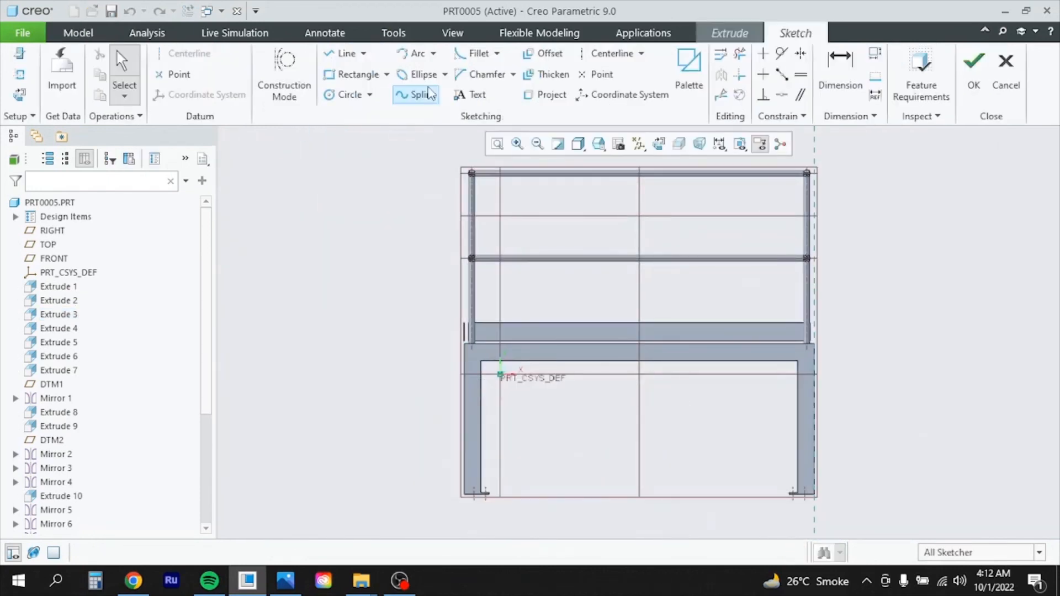
{"action": "left_click", "coordinate": [354, 74]}
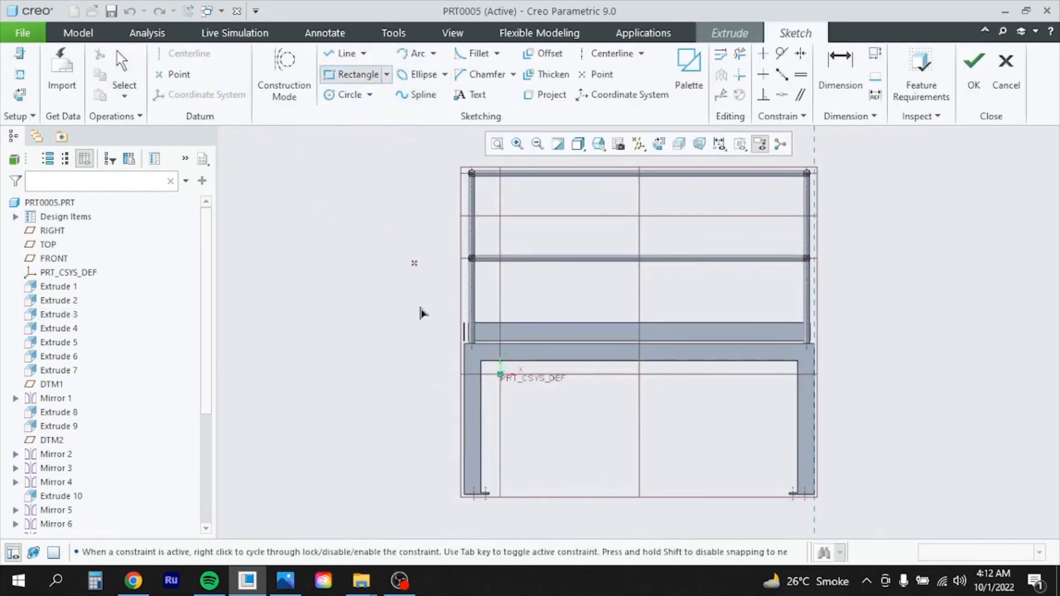
{"action": "left_click", "coordinate": [466, 324]}
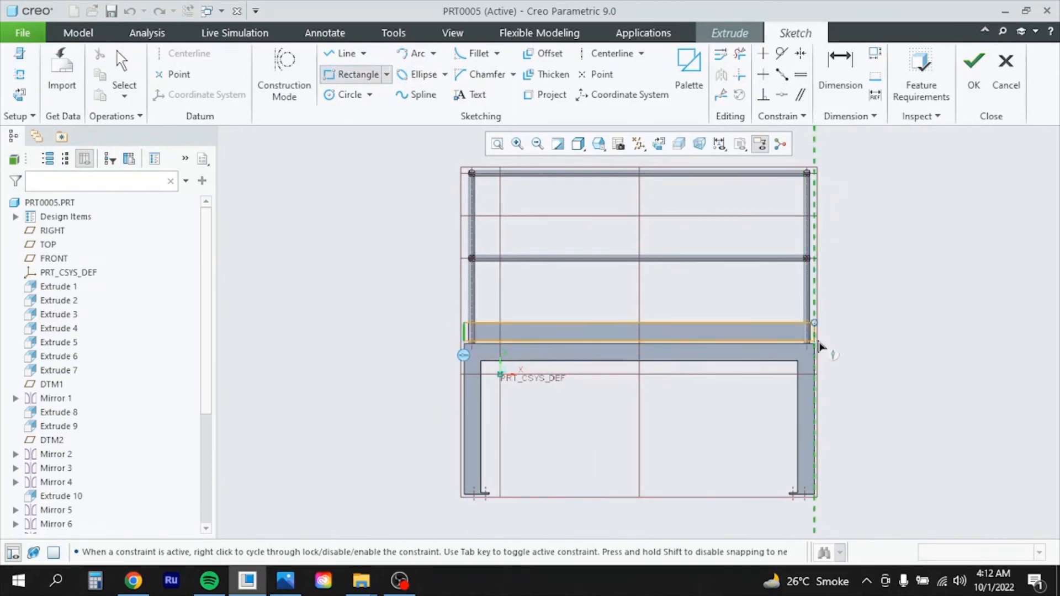
{"action": "scroll", "coordinate": [819, 347], "scroll_direction": "up", "scroll_amount": 4}
{"action": "scroll", "coordinate": [819, 347], "scroll_direction": "down", "scroll_amount": 9}
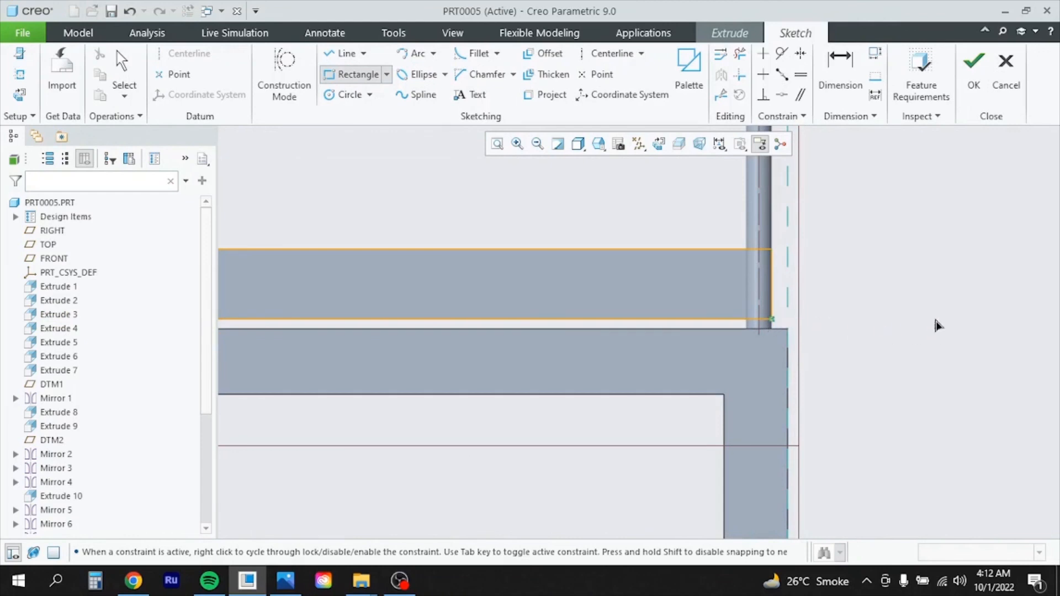
{"action": "middle_click", "coordinate": [789, 262]}
Extrude the front toe-board 3 thick to create Extrude 15
{"action": "scroll", "coordinate": [767, 354], "scroll_direction": "up", "scroll_amount": 5}
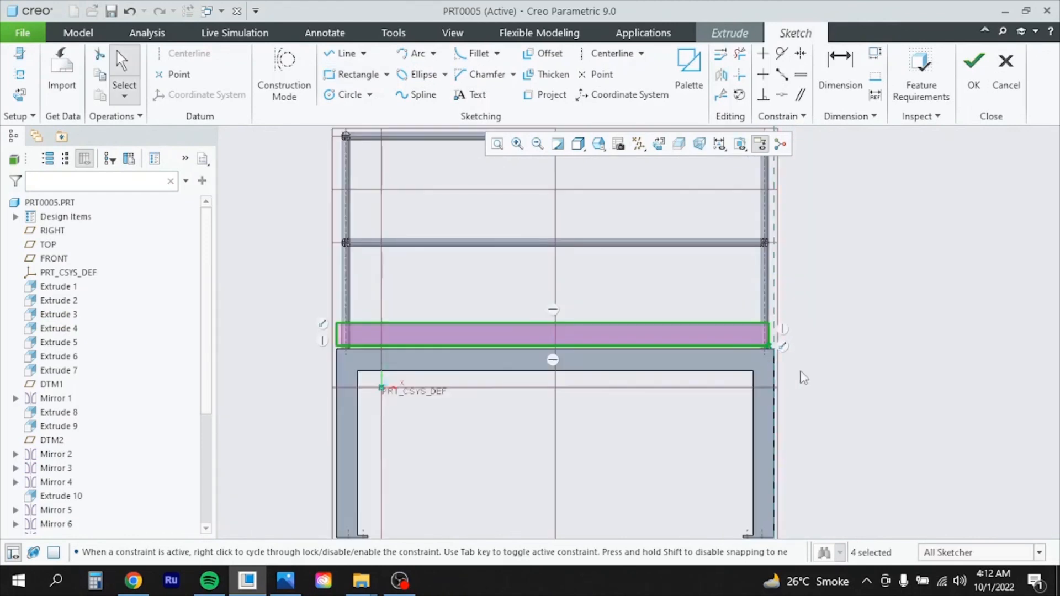
{"action": "left_click", "coordinate": [974, 69]}
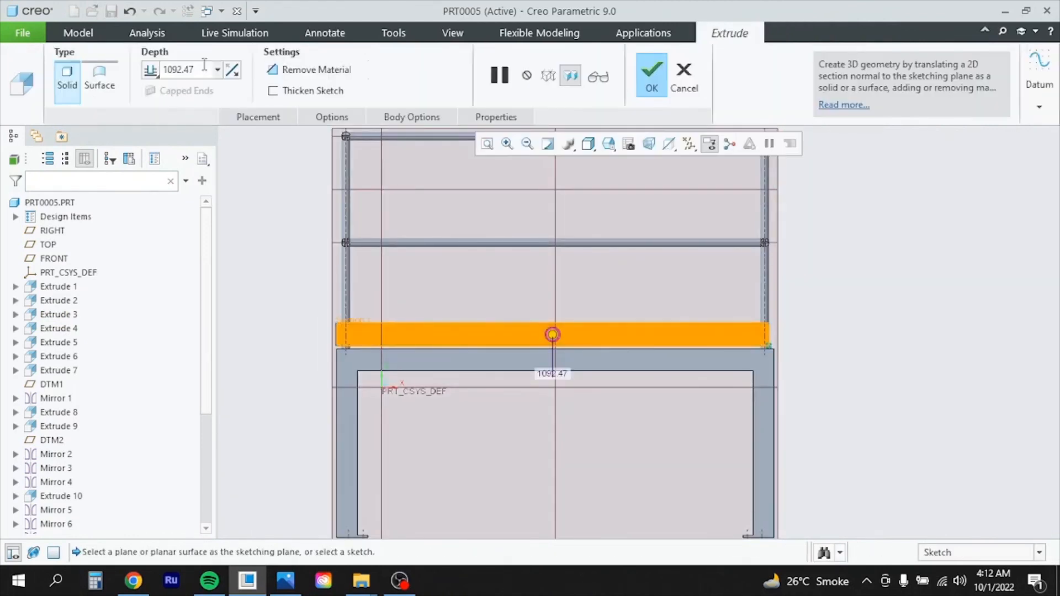
{"action": "type", "text": "3"}
{"action": "key", "text": "Return"}
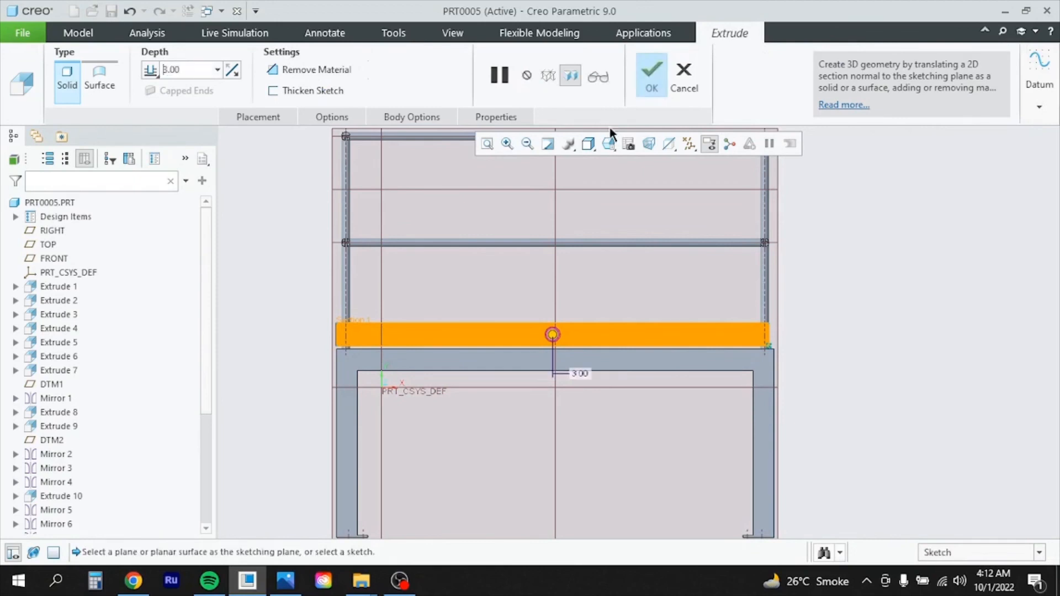
{"action": "left_click", "coordinate": [654, 71]}
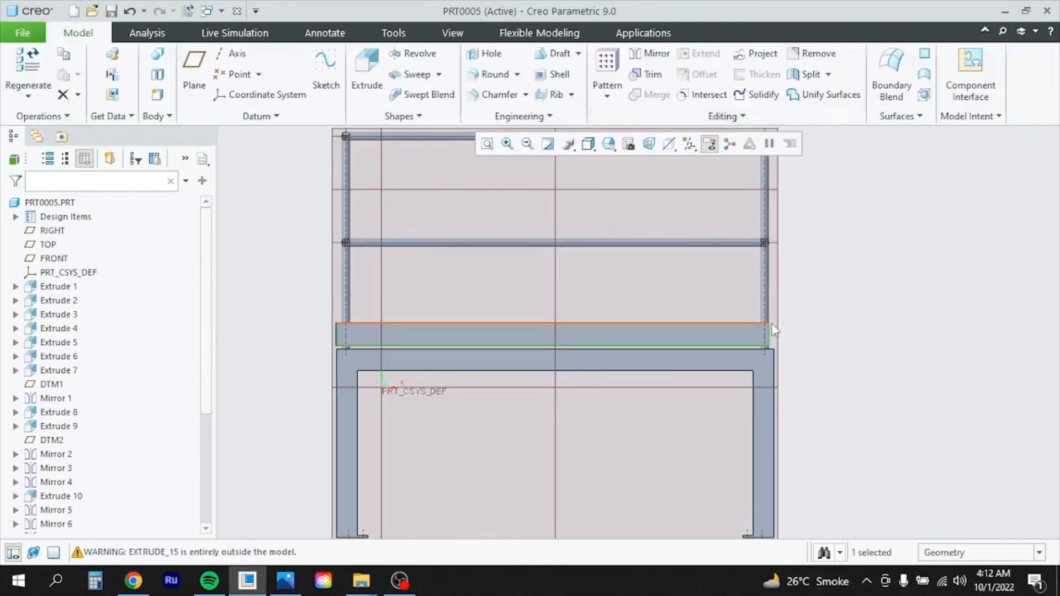
{"action": "mouse_move", "coordinate": [774, 323]}
{"action": "middle_mouse_down"}
{"action": "mouse_move", "coordinate": [749, 321]}
{"action": "mouse_move", "coordinate": [781, 330]}
{"action": "middle_mouse_up"}
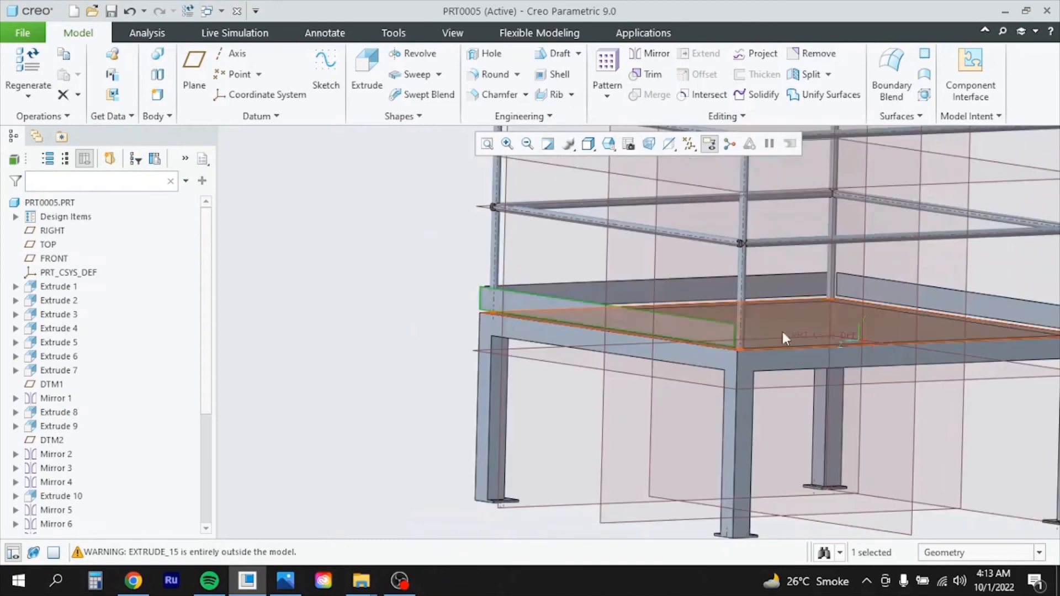
{"action": "scroll", "coordinate": [781, 331], "scroll_direction": "down", "scroll_amount": 5}
{"action": "scroll", "coordinate": [650, 381], "scroll_direction": "up", "scroll_amount": 5}
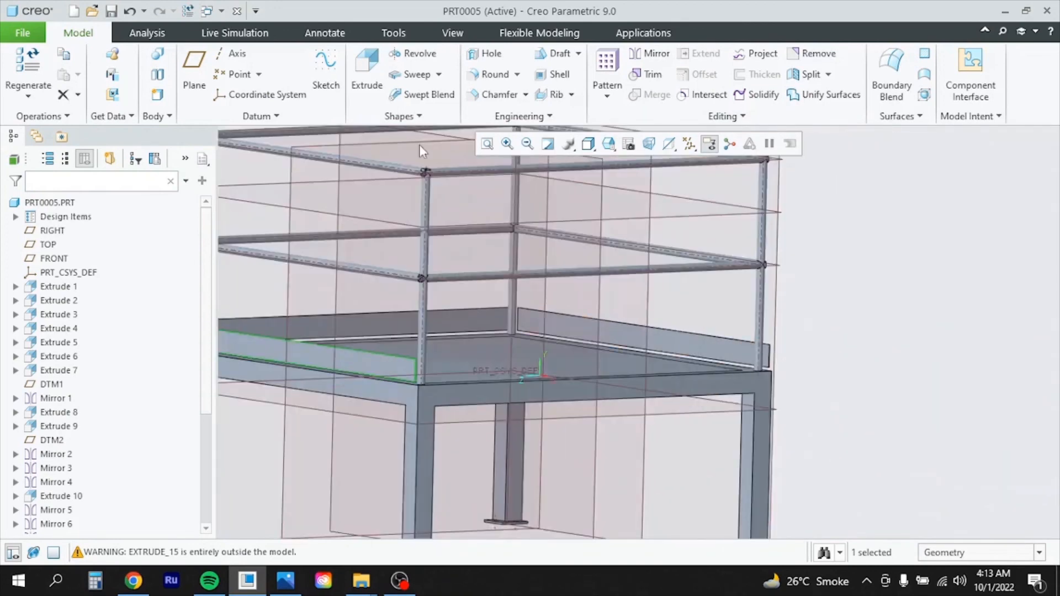
Select the frame beam and sketch a rectangle at the next deck edge
{"action": "left_click", "coordinate": [498, 388]}
{"action": "left_click", "coordinate": [367, 75]}
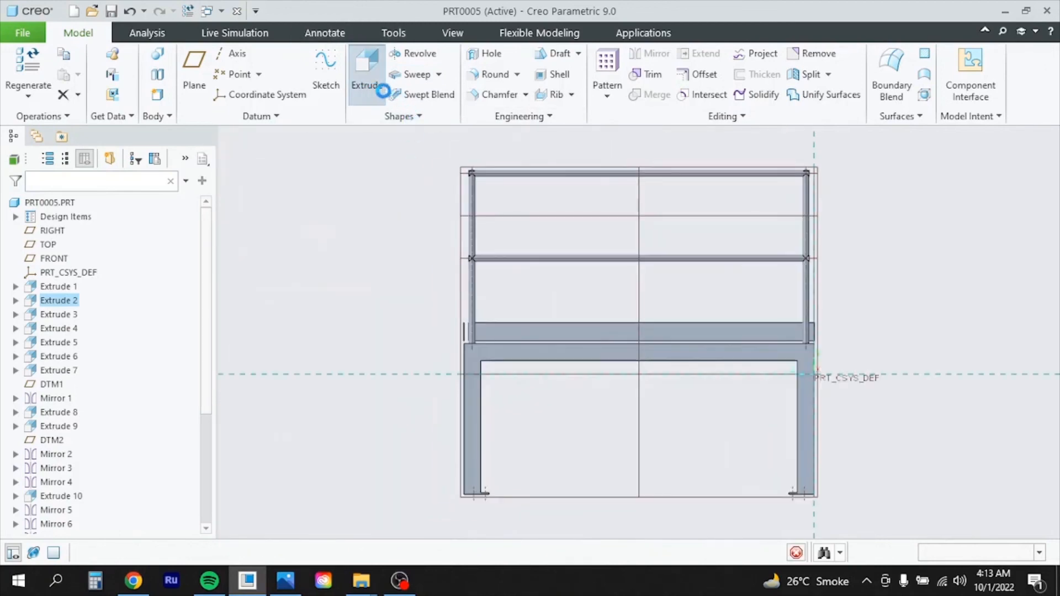
{"action": "left_click", "coordinate": [371, 80]}
{"action": "scroll", "coordinate": [521, 308], "scroll_direction": "up", "scroll_amount": 2}
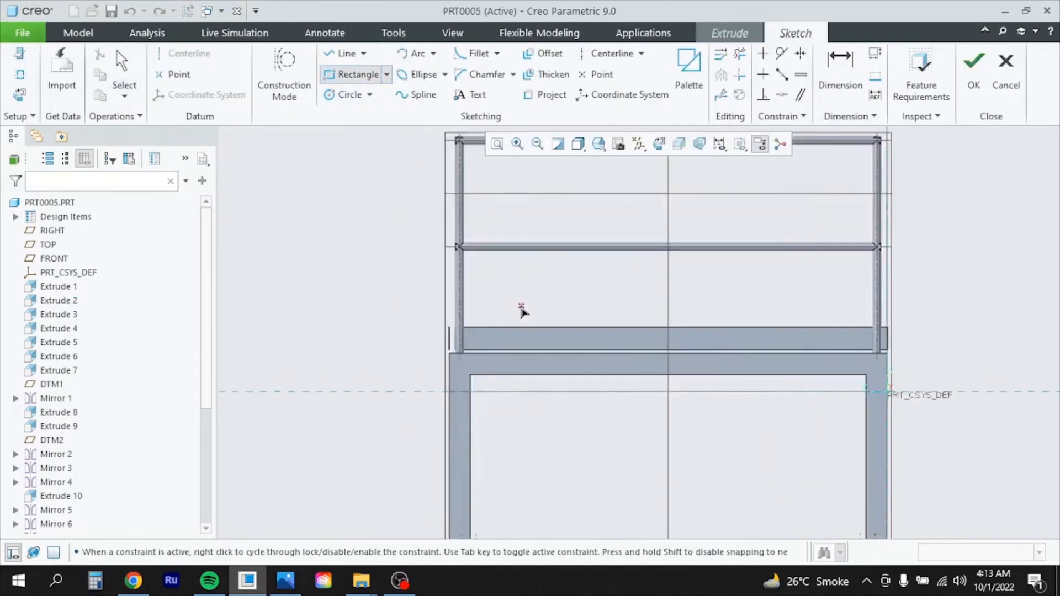
{"action": "scroll", "coordinate": [409, 385], "scroll_direction": "up", "scroll_amount": 3}
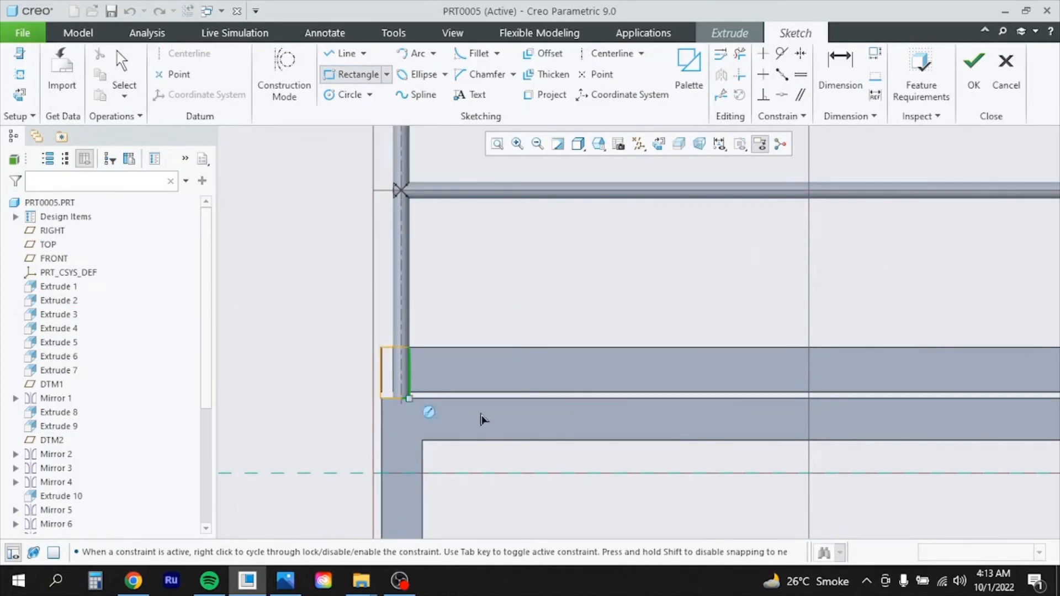
{"action": "scroll", "coordinate": [482, 420], "scroll_direction": "down", "scroll_amount": 5}
{"action": "scroll", "coordinate": [552, 431], "scroll_direction": "up", "scroll_amount": 5}
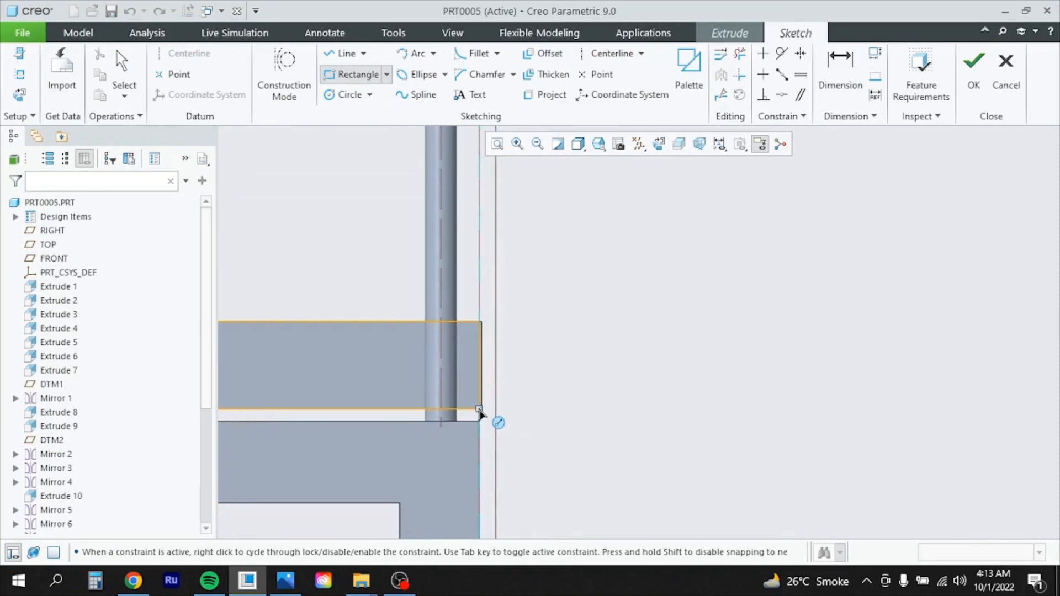
{"action": "left_click", "coordinate": [479, 410]}
Extrude the sketch 3 thick to finish the third toe-board, Extrude 16
{"action": "left_click", "coordinate": [972, 65]}
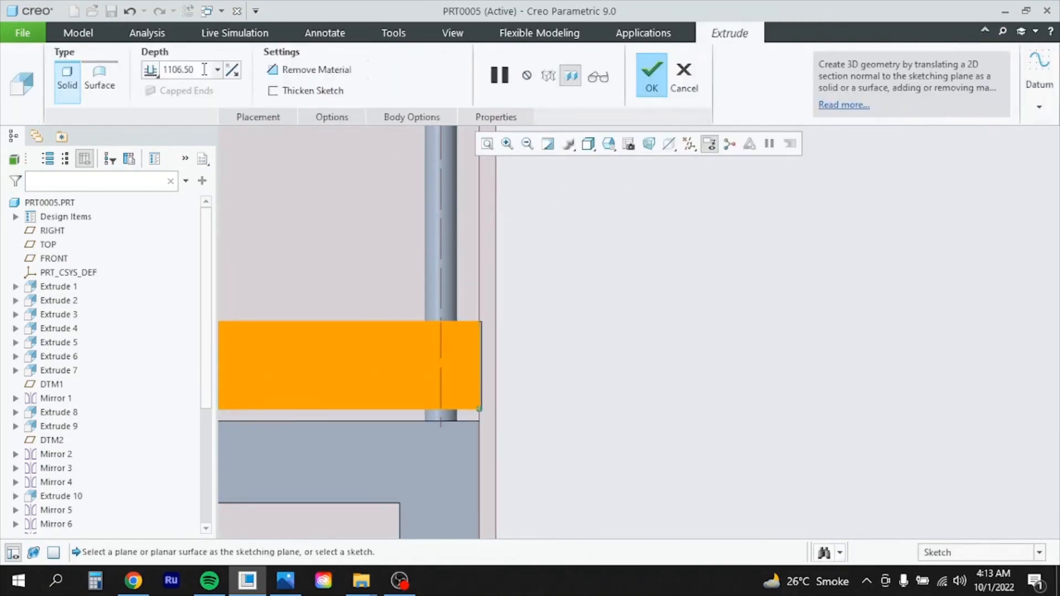
{"action": "type", "text": "3"}
{"action": "key", "text": "Return"}
{"action": "left_click", "coordinate": [652, 83]}
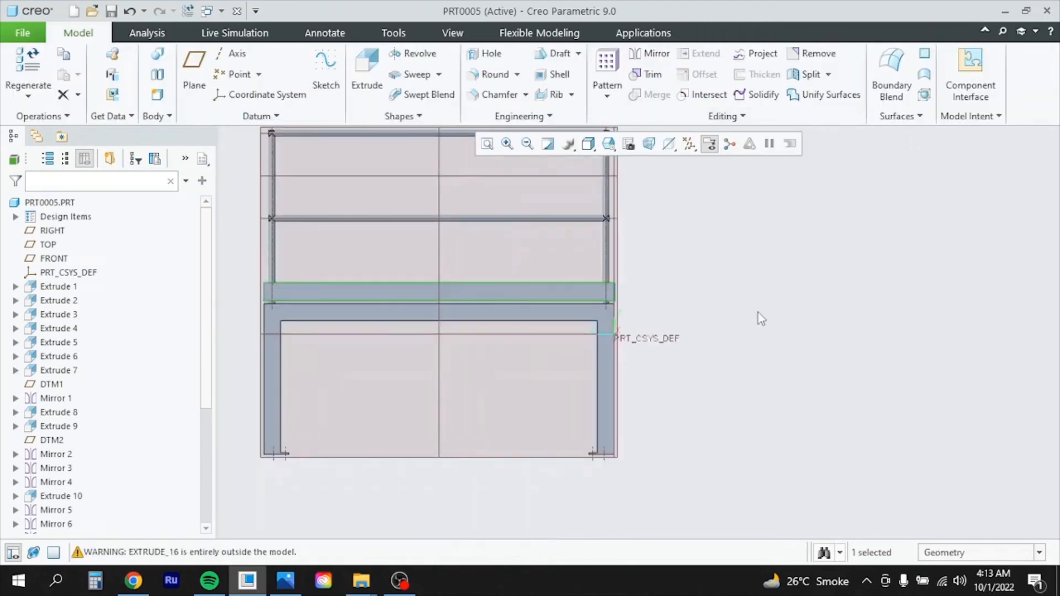
{"action": "middle_click_drag", "start_coordinate": [758, 312], "coordinate": [752, 331]}
{"action": "scroll", "coordinate": [752, 372], "scroll_direction": "down", "scroll_amount": 3}
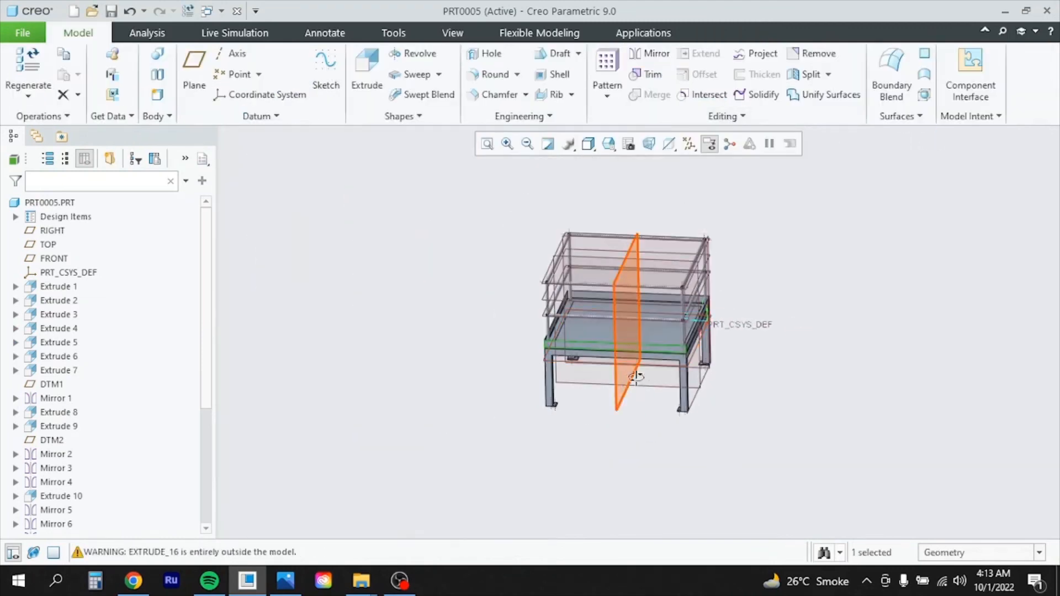
{"action": "middle_click_drag", "start_coordinate": [636, 377], "coordinate": [710, 348]}
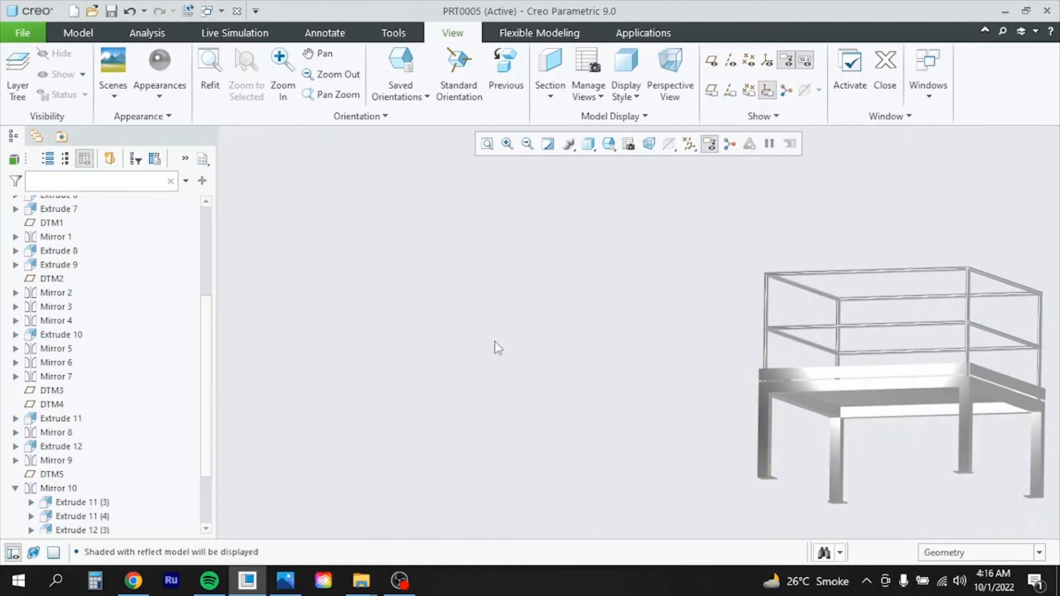
Zoom and orbit the shaded platform to a front-facing view of its railings and toe-boards
{"action": "scroll", "coordinate": [473, 418], "scroll_direction": "up", "scroll_amount": 3}
{"action": "scroll", "coordinate": [445, 400], "scroll_direction": "down", "scroll_amount": 2}
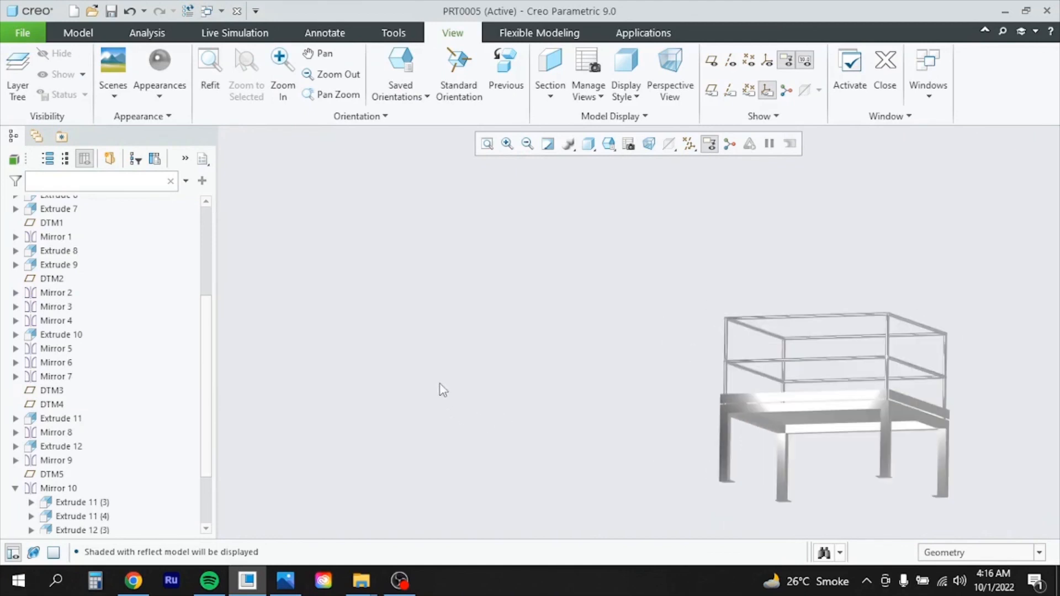
{"action": "middle_click_drag", "start_coordinate": [907, 264], "coordinate": [897, 243]}
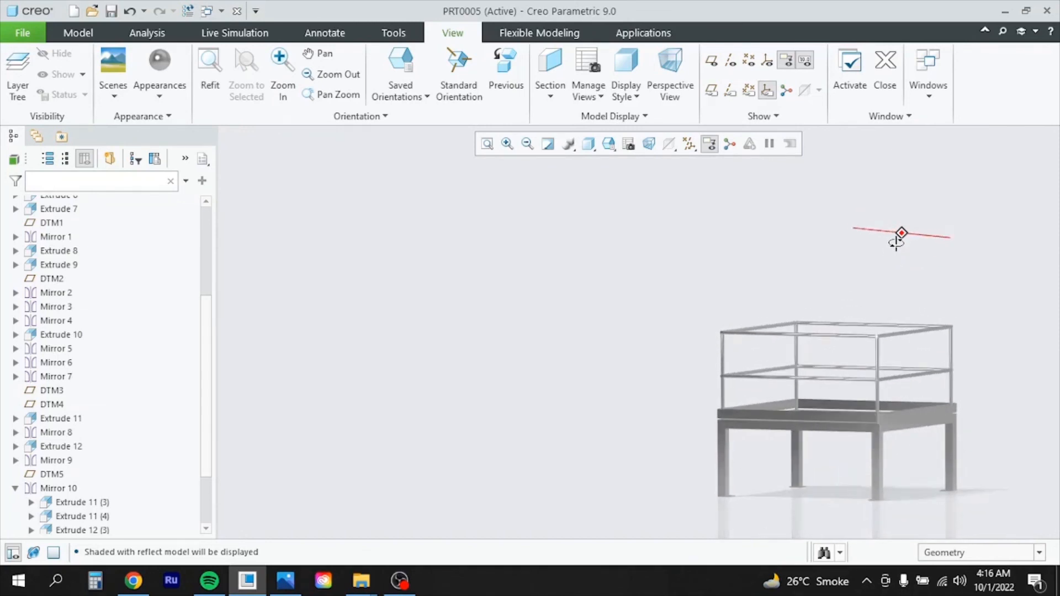
{"action": "scroll", "coordinate": [635, 332], "scroll_direction": "up", "scroll_amount": 5}
{"action": "scroll", "coordinate": [663, 395], "scroll_direction": "down", "scroll_amount": 3}
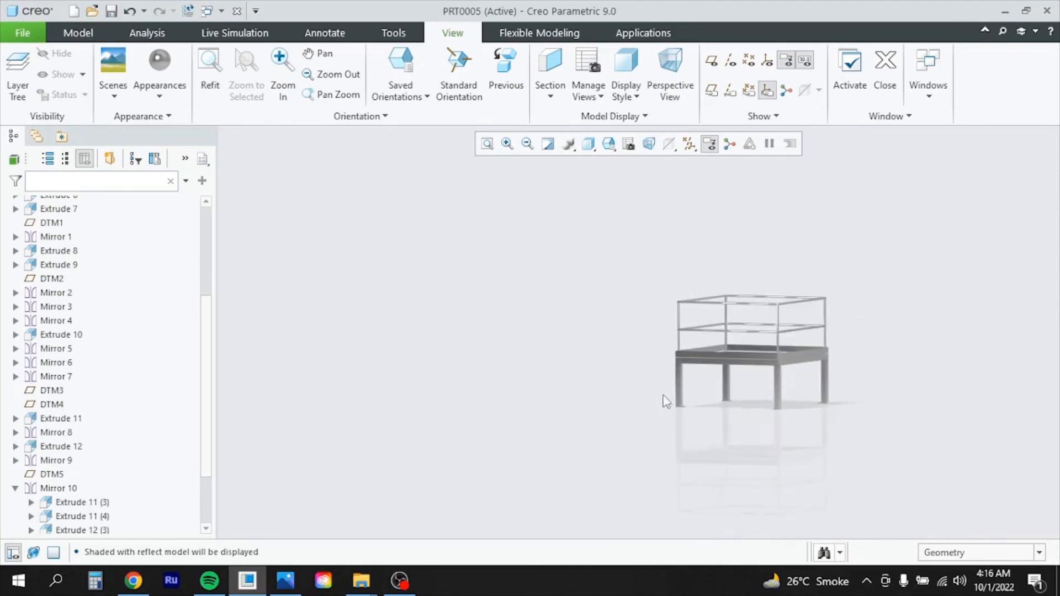
{"action": "scroll", "coordinate": [601, 283], "scroll_direction": "down", "scroll_amount": 2}
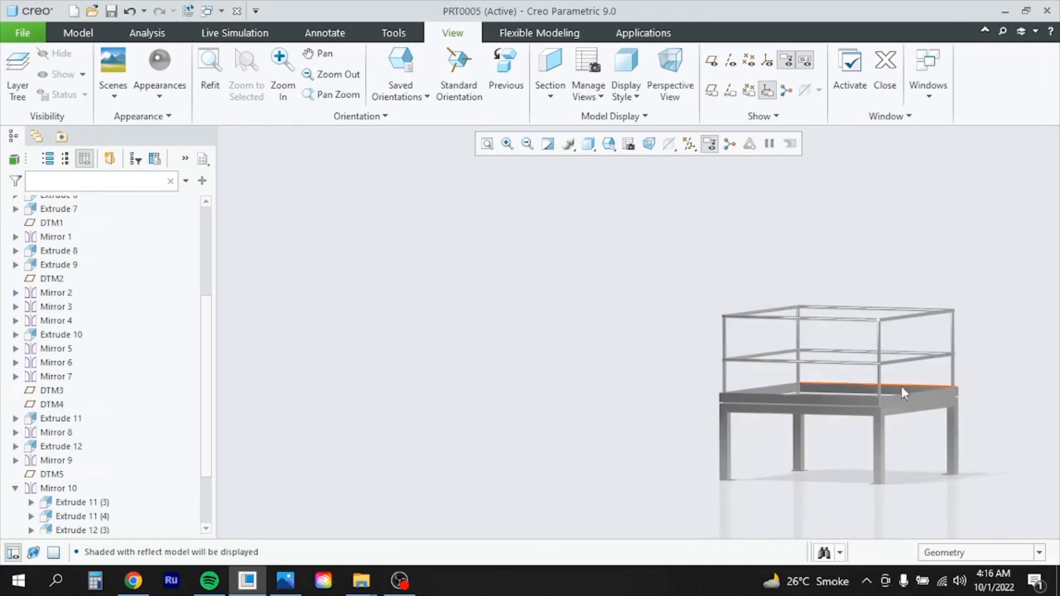
{"action": "scroll", "coordinate": [713, 254], "scroll_direction": "up", "scroll_amount": 2}
{"action": "scroll", "coordinate": [729, 282], "scroll_direction": "down", "scroll_amount": 2}
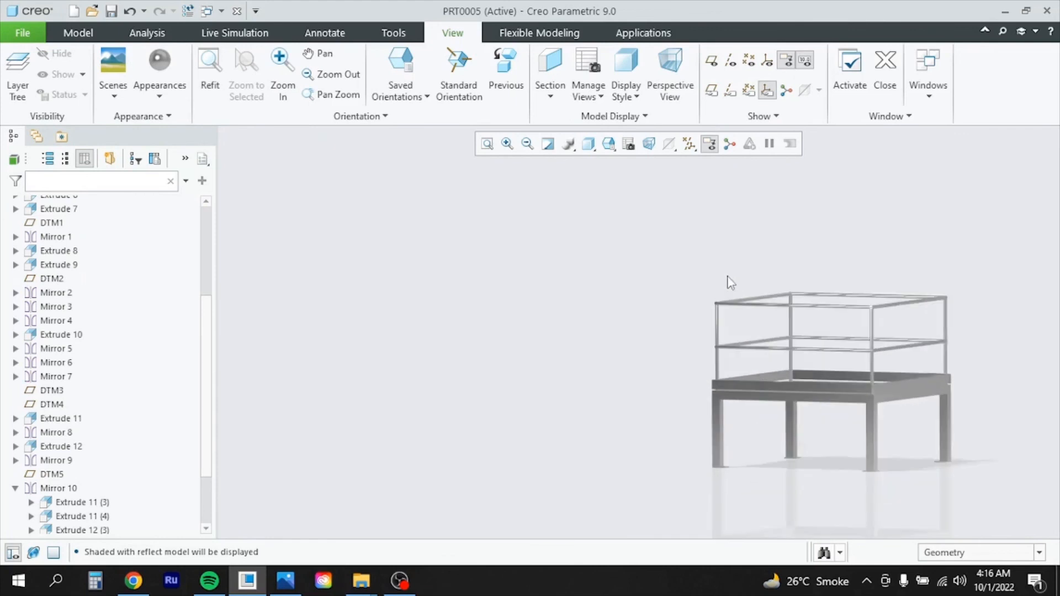